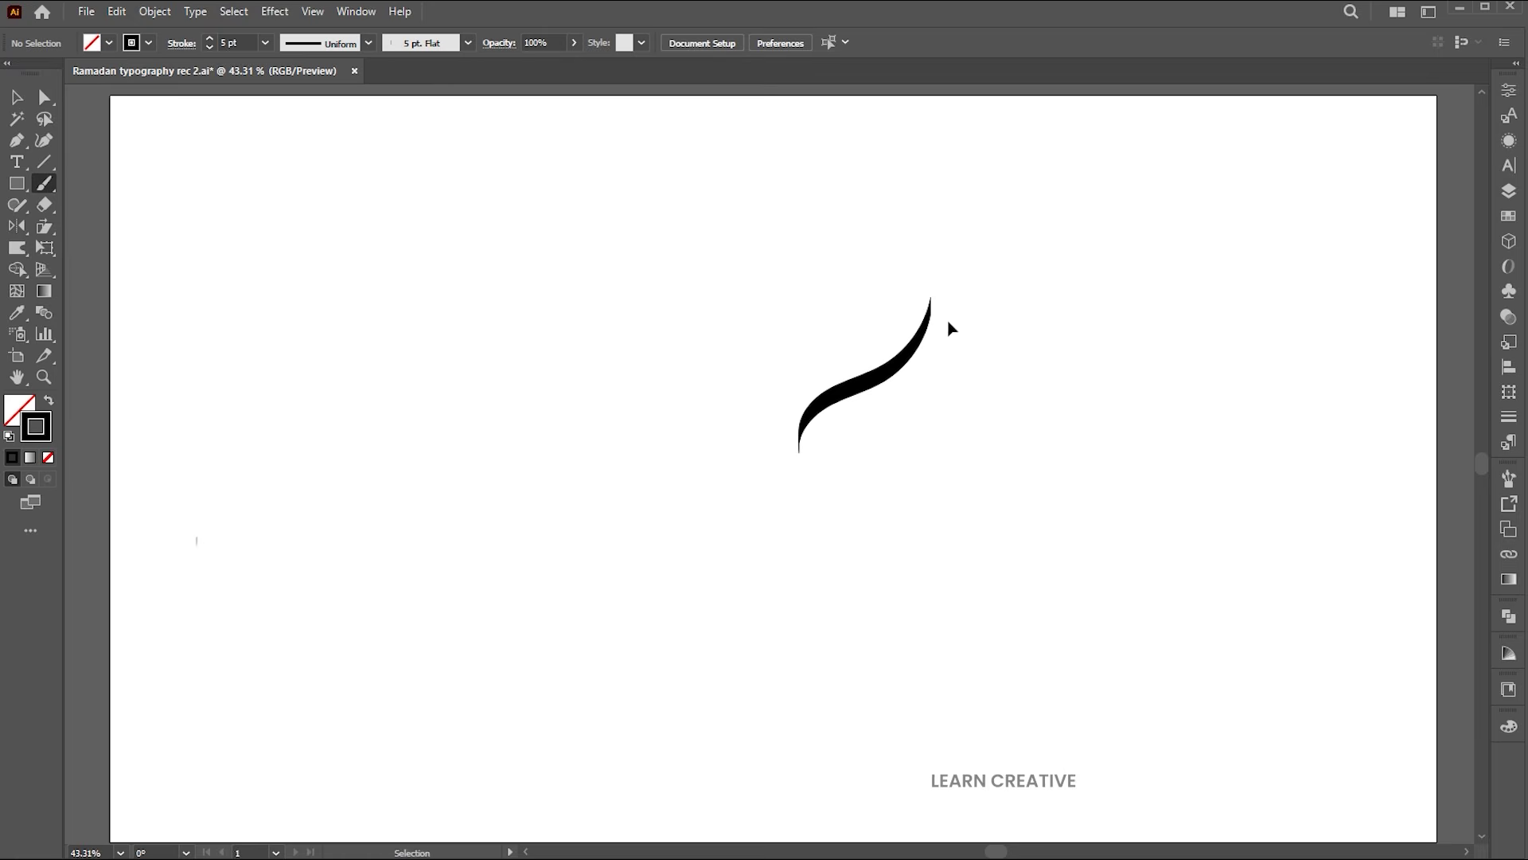
Step: Replace the curved stroke with a gentler S-shaped calligraphic stroke, using the 5 pt flat brush
{"action": "left_click_drag", "start_coordinate": [939, 351], "coordinate": [925, 364]}
{"action": "key", "text": "ctrl+z"}
{"action": "mouse_move", "coordinate": [954, 304]}
{"action": "left_mouse_down"}
{"action": "mouse_move", "coordinate": [952, 335]}
{"action": "mouse_move", "coordinate": [829, 385]}
{"action": "mouse_move", "coordinate": [809, 439]}
{"action": "left_mouse_up"}
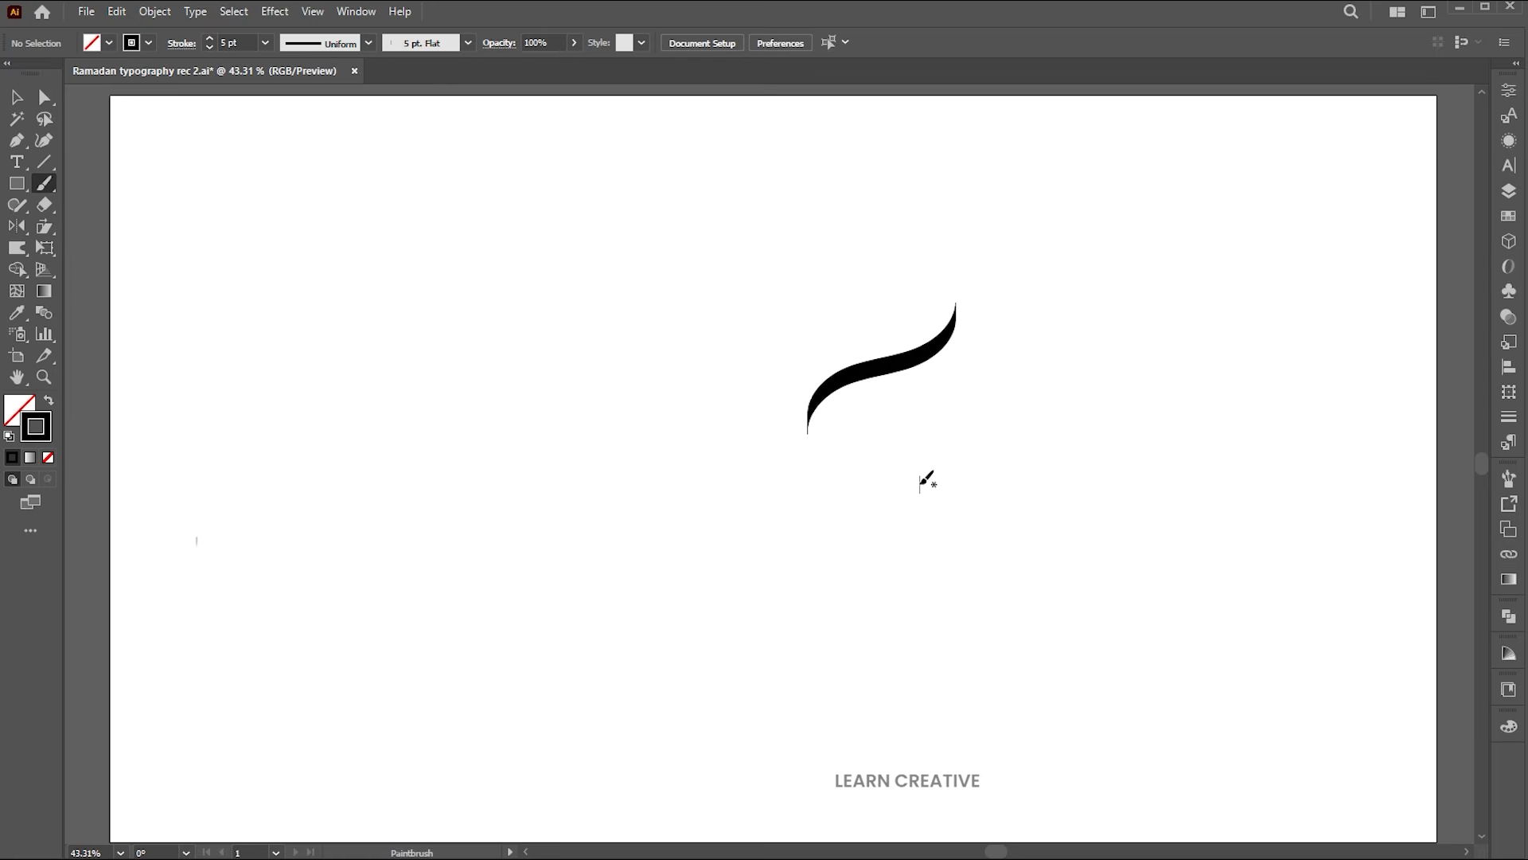
Step: Reposition the S-shaped stroke and duplicate it so two parallel copies sit closely one above the other
{"action": "key", "text": "v"}
{"action": "left_click_drag", "start_coordinate": [915, 361], "coordinate": [944, 436]}
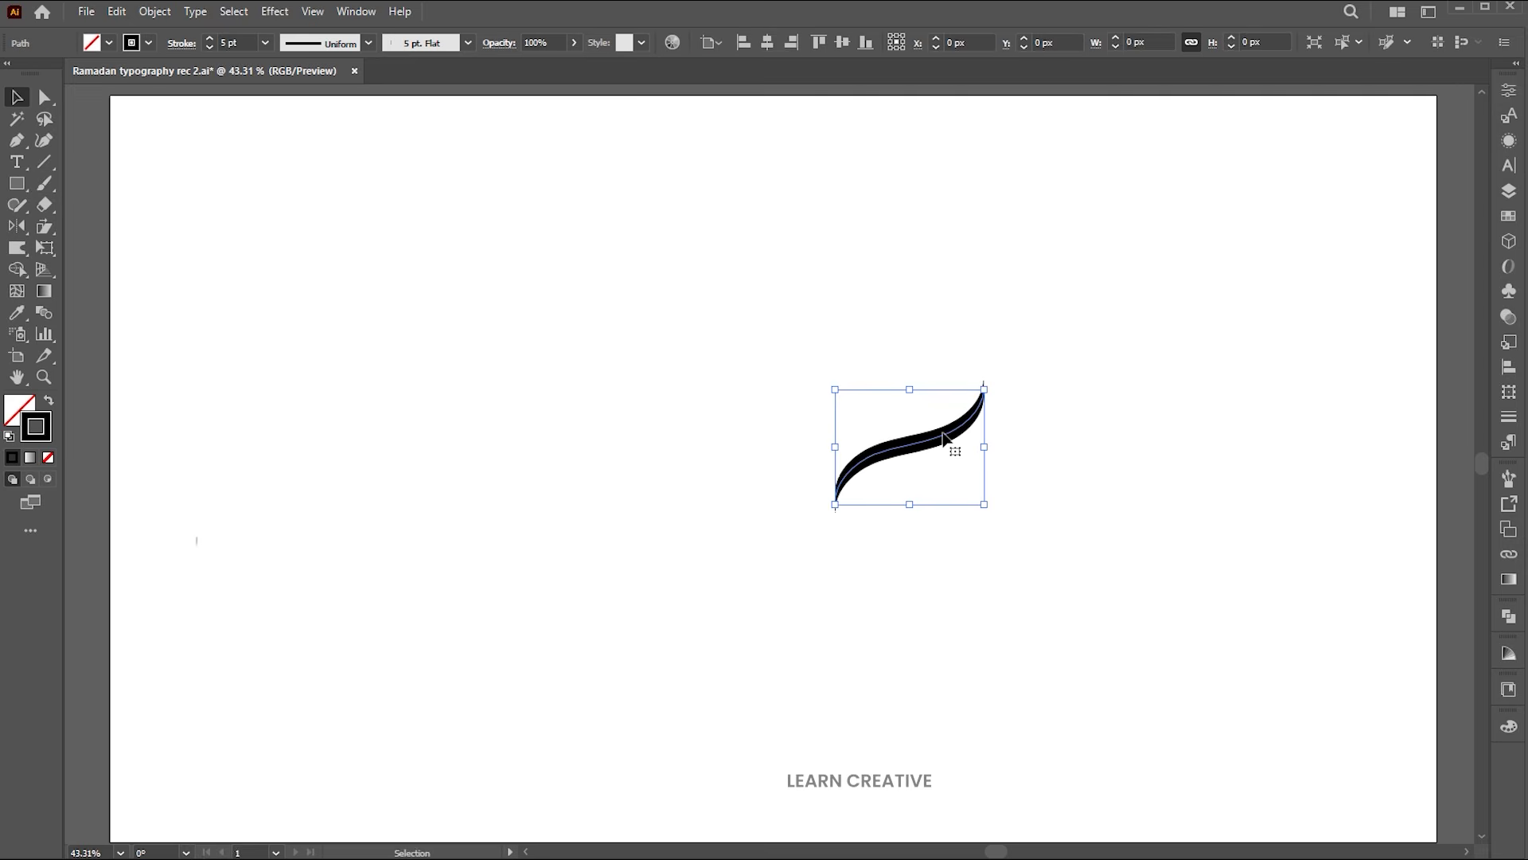
{"action": "left_click_drag", "start_coordinate": [943, 436], "coordinate": [1194, 393]}
{"action": "left_click", "coordinate": [1028, 430]}
{"action": "key", "text": "z"}
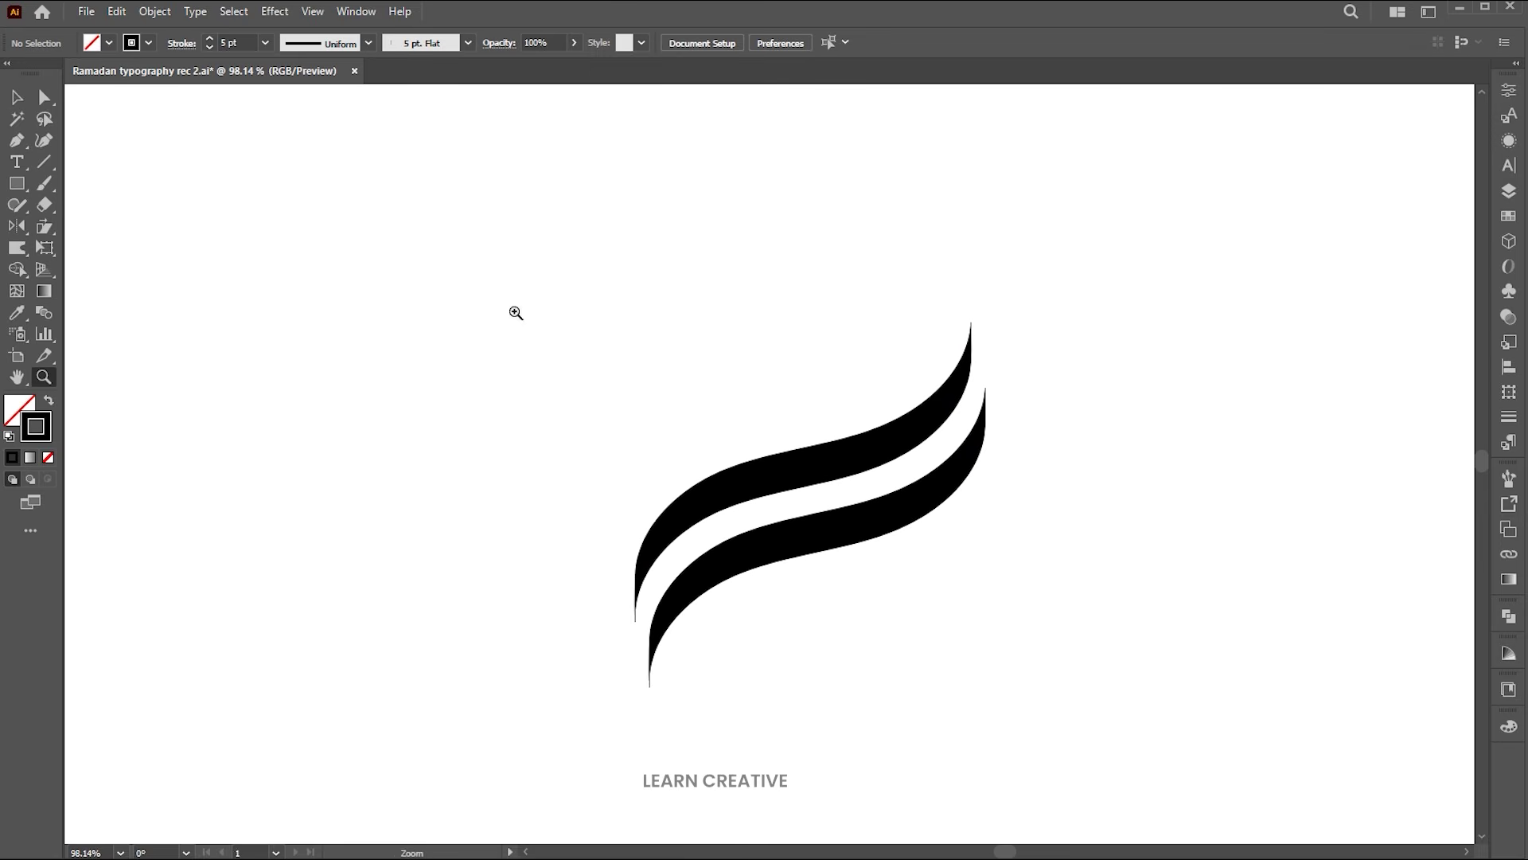
Step: Paint a short, thick hook at the upper end of the upper curved stroke with the Paintbrush at 7 pt
{"action": "left_click", "coordinate": [45, 185]}
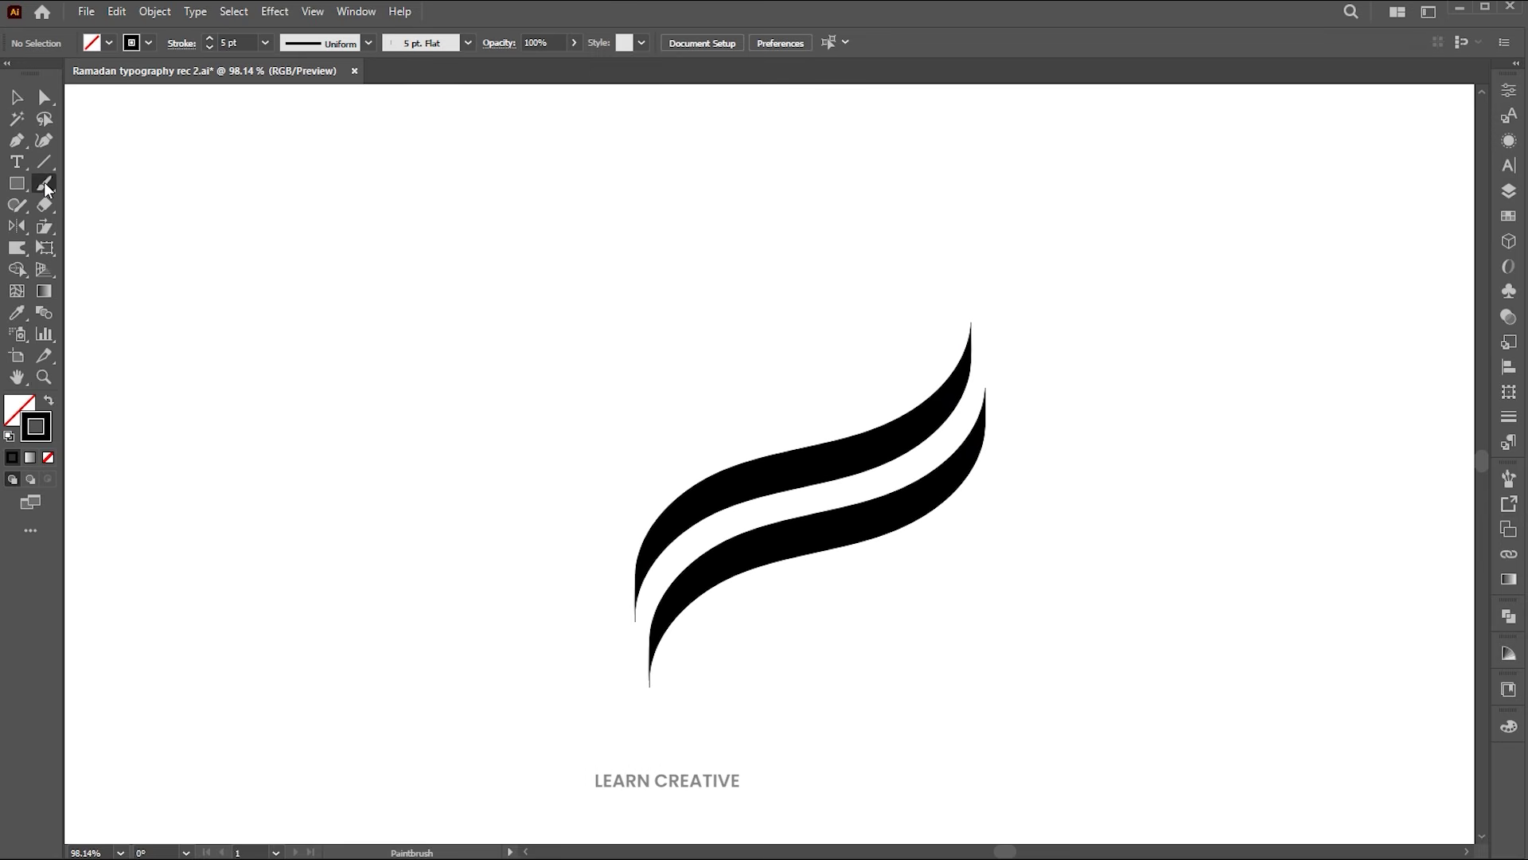
{"action": "left_click", "coordinate": [232, 43]}
{"action": "key", "text": "Return"}
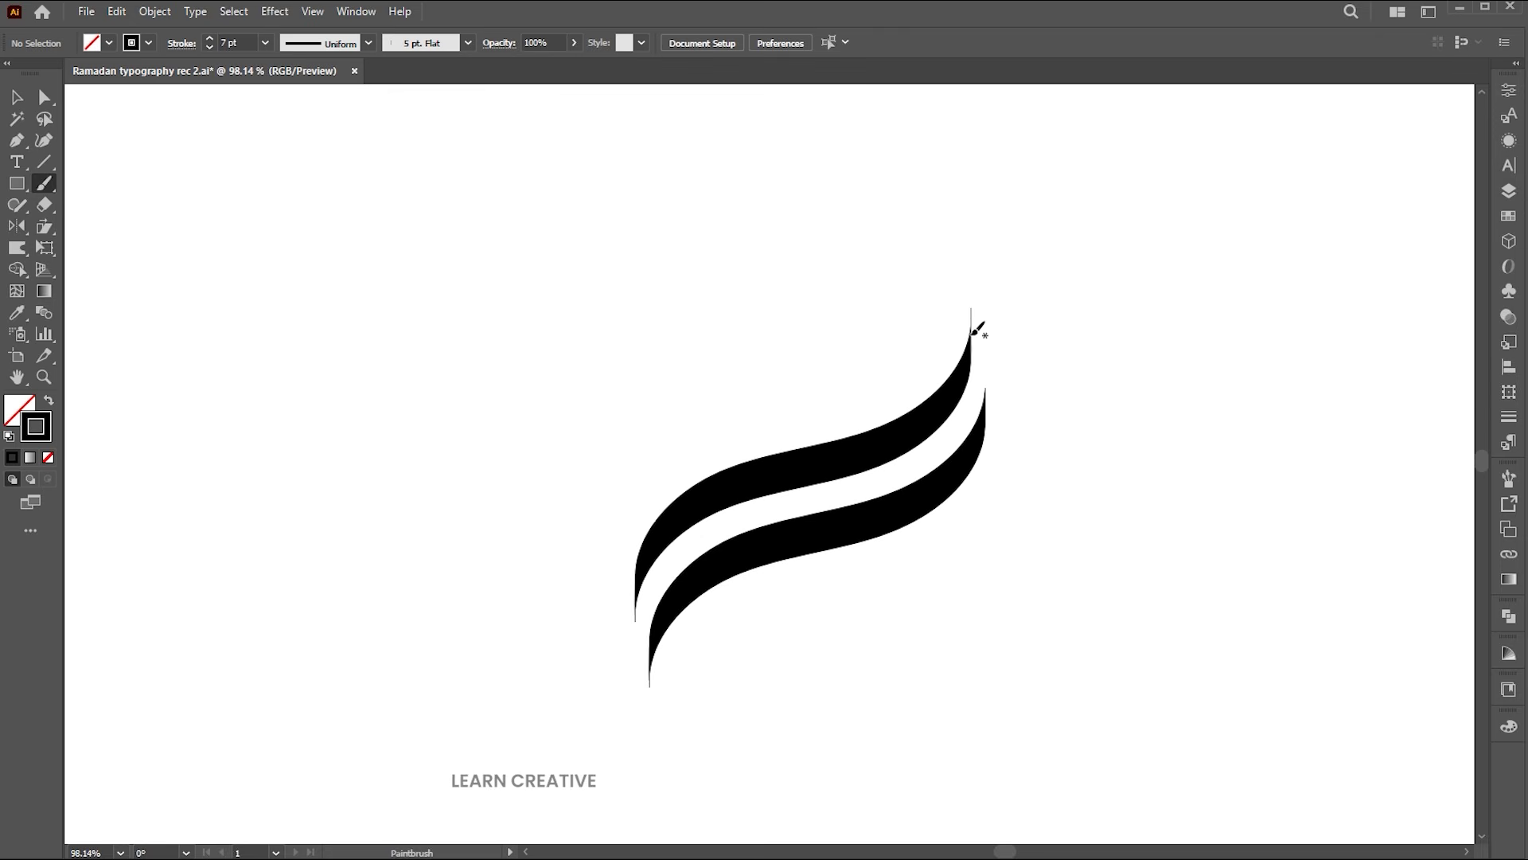
{"action": "mouse_move", "coordinate": [970, 340]}
{"action": "left_mouse_down"}
{"action": "mouse_move", "coordinate": [933, 380]}
{"action": "mouse_move", "coordinate": [910, 319]}
{"action": "left_mouse_up"}
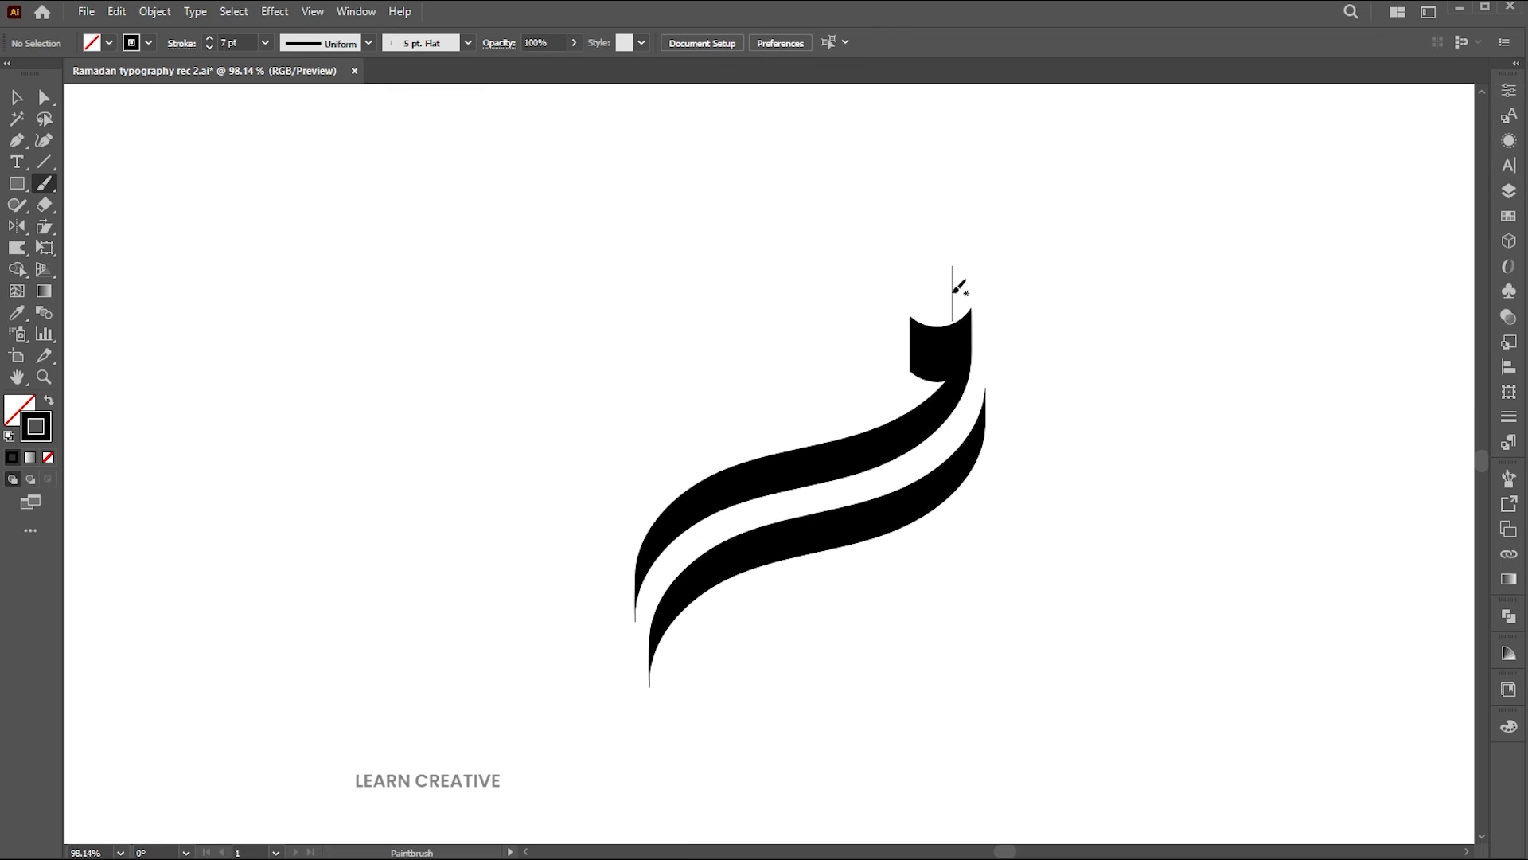
Step: Set the brush stroke weight to 5 pt and paint a rounded letter loop rising from the upper curved stroke
{"action": "double_click", "coordinate": [239, 40]}
{"action": "type", "text": "5"}
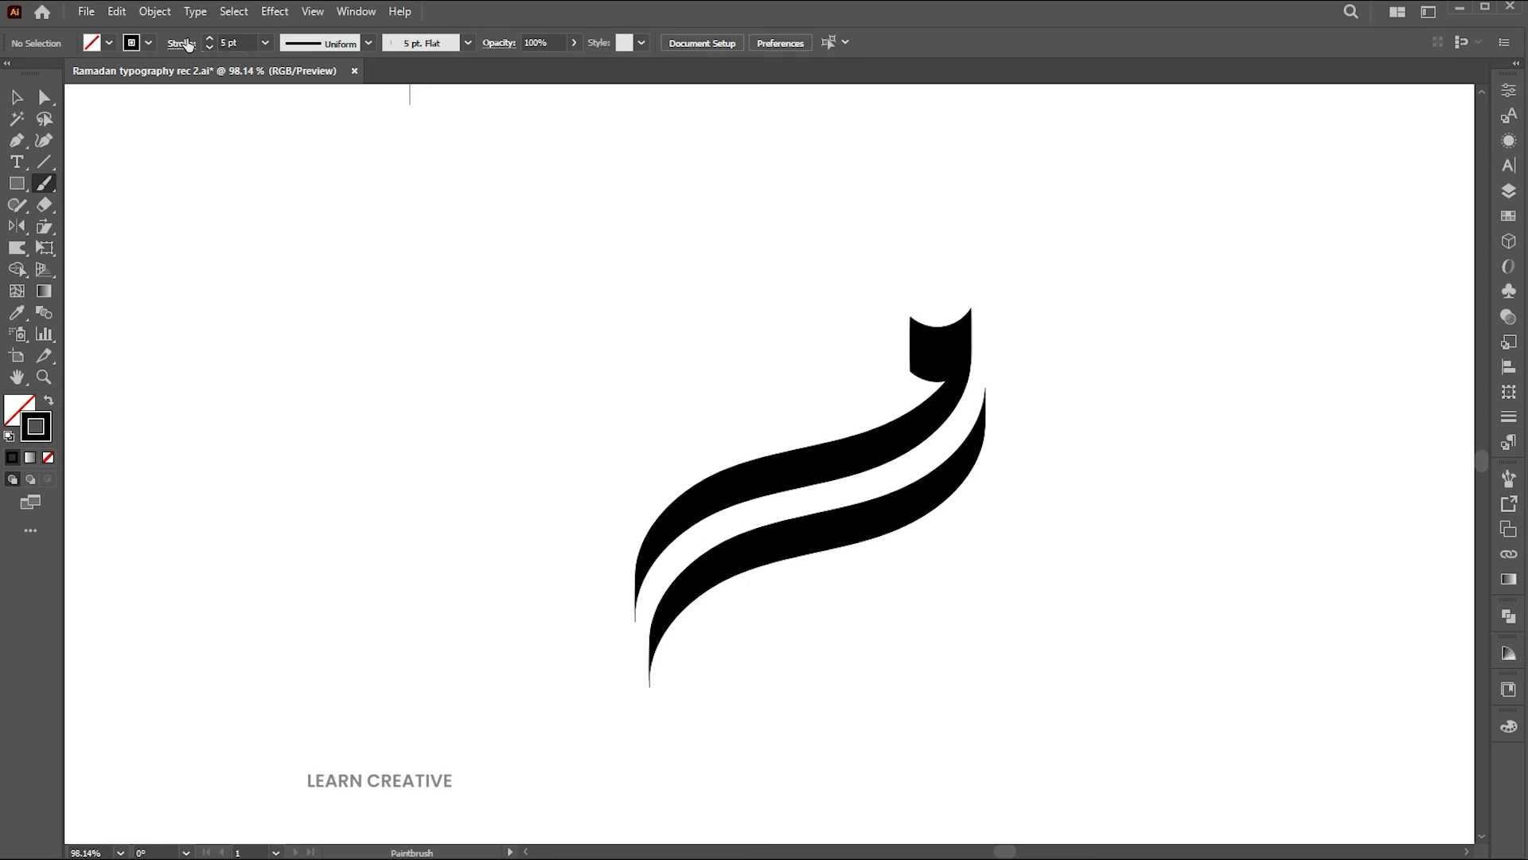
{"action": "key", "text": "Return"}
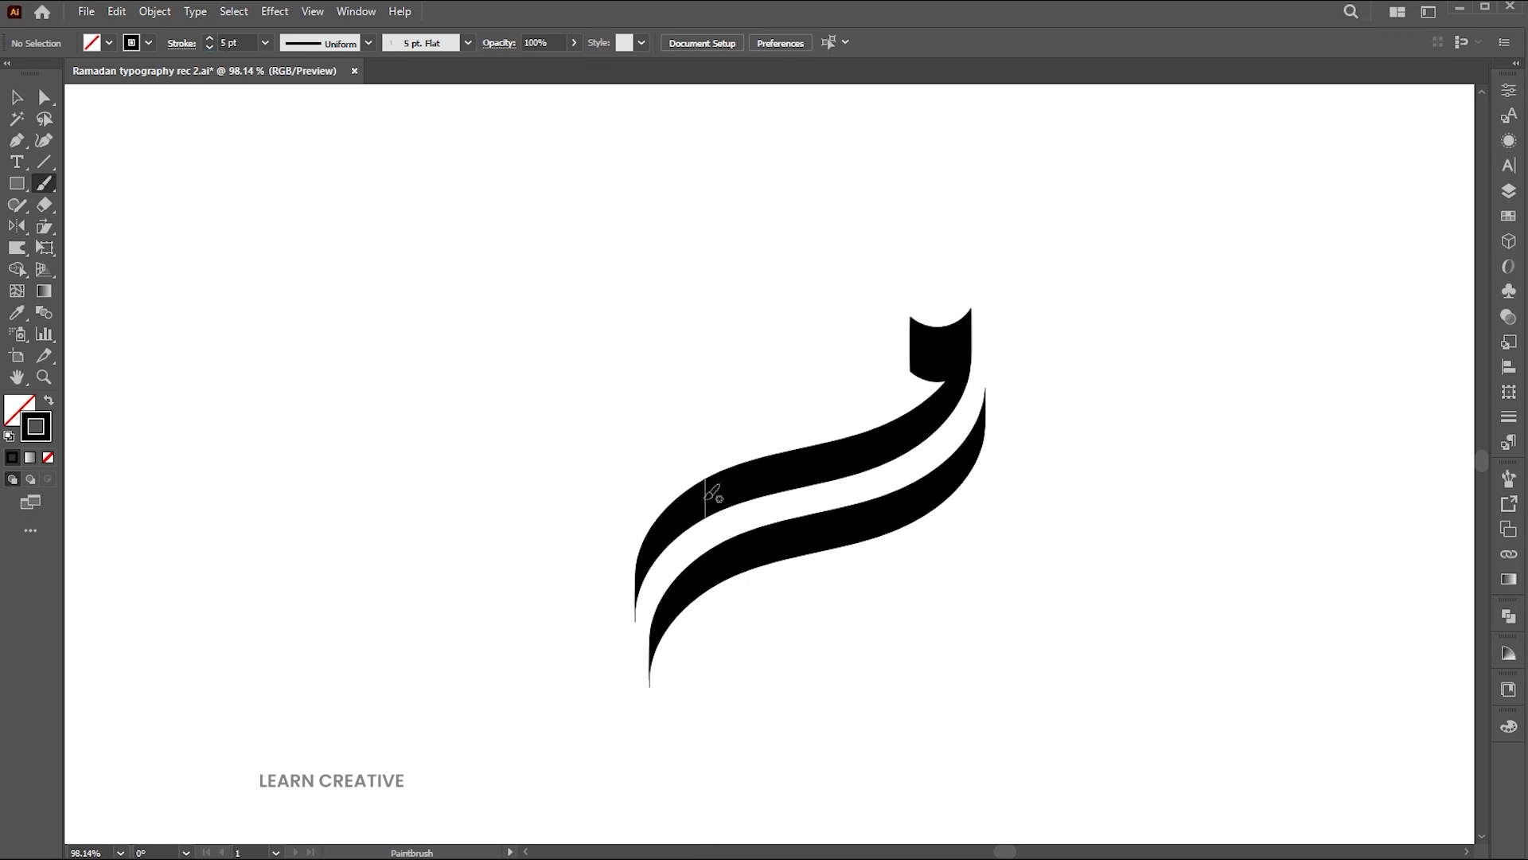
{"action": "mouse_move", "coordinate": [720, 457]}
{"action": "left_mouse_down"}
{"action": "mouse_move", "coordinate": [738, 391]}
{"action": "mouse_move", "coordinate": [800, 352]}
{"action": "mouse_move", "coordinate": [837, 388]}
{"action": "mouse_move", "coordinate": [838, 451]}
{"action": "left_mouse_up"}
{"action": "key", "text": "ctrl+z"}
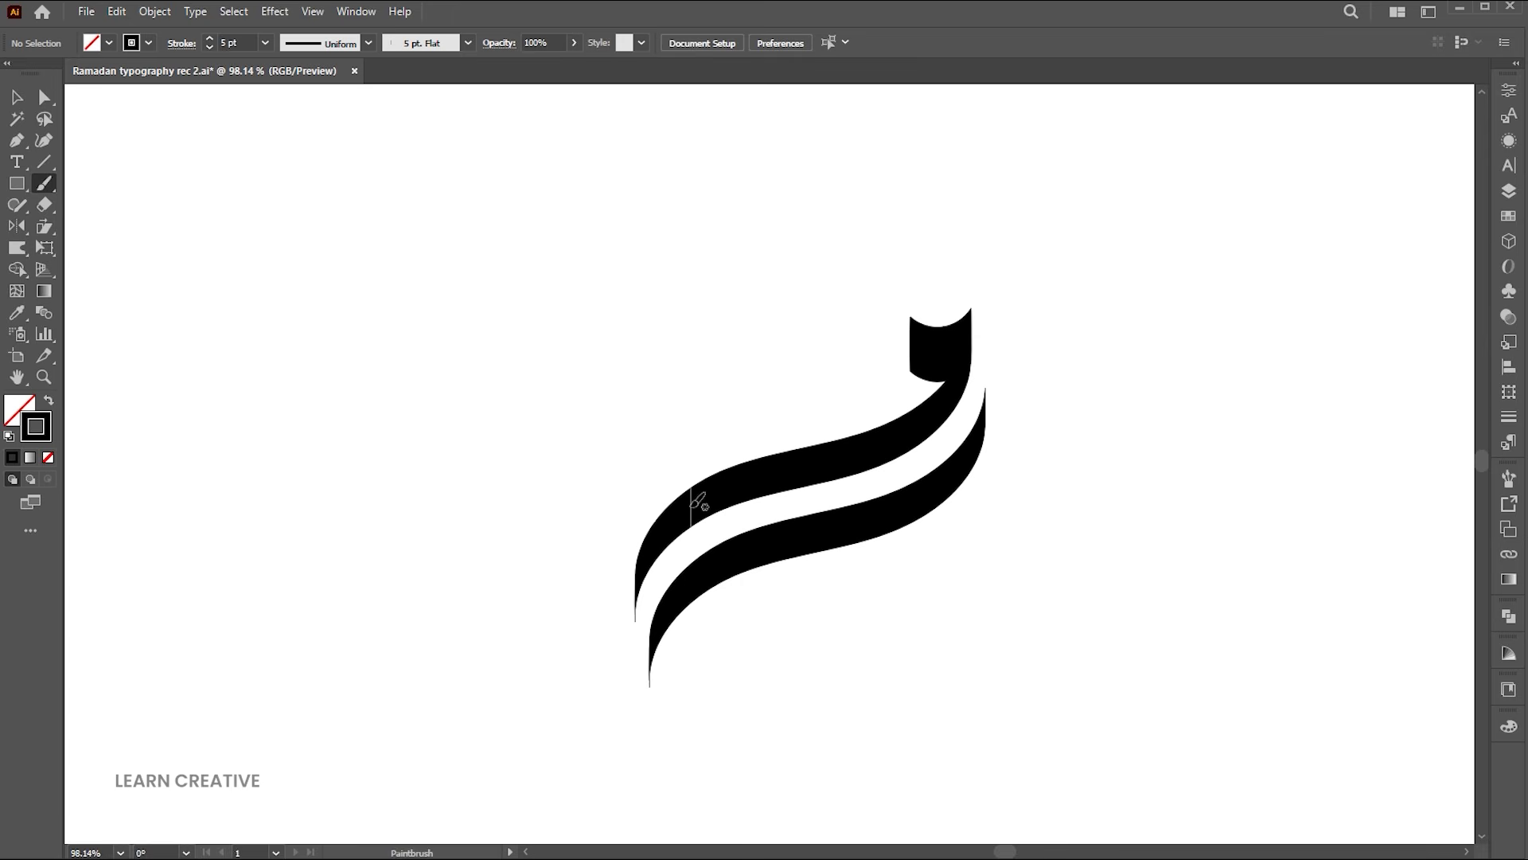
{"action": "mouse_move", "coordinate": [718, 431]}
{"action": "left_mouse_down"}
{"action": "mouse_move", "coordinate": [746, 370]}
{"action": "mouse_move", "coordinate": [818, 345]}
{"action": "left_mouse_up"}
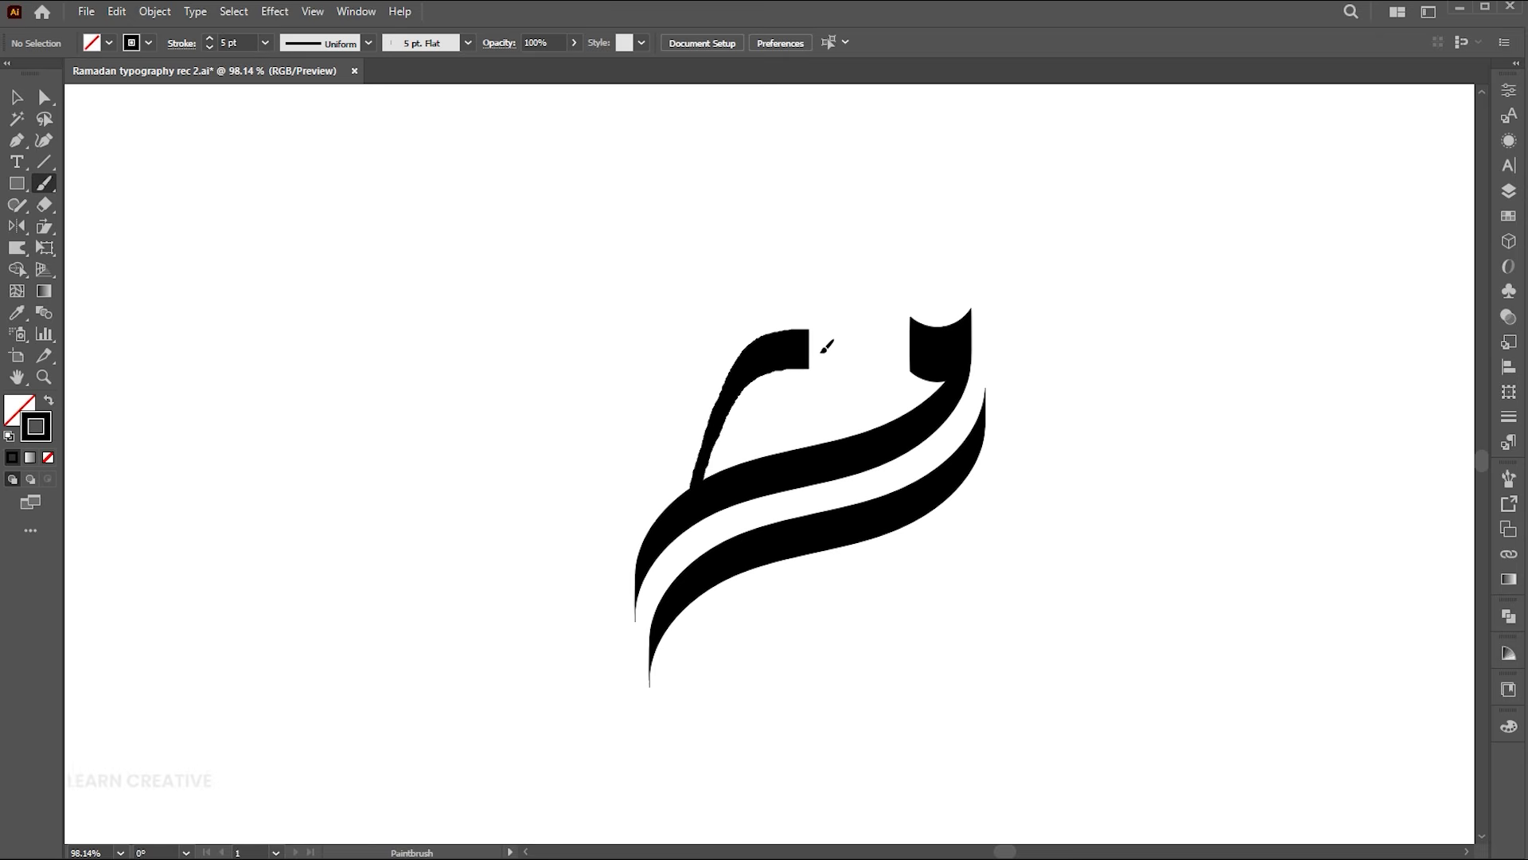
{"action": "left_click_drag", "start_coordinate": [844, 436], "coordinate": [846, 438]}
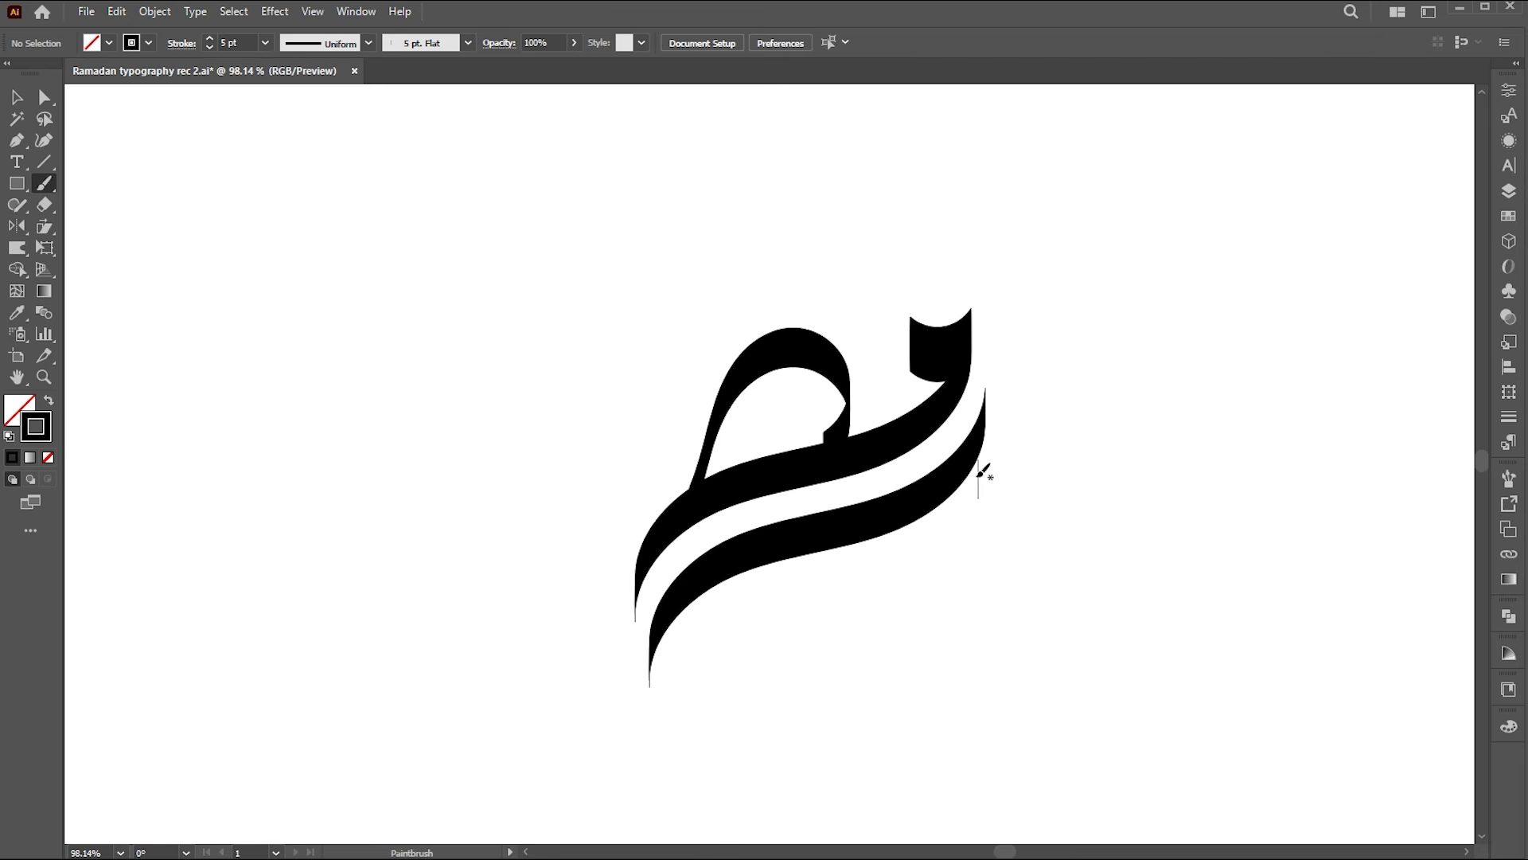
Step: Draw a narrow vertical rectangle about 9 by 187 px at the upper stroke's tail end, with black fill and no stroke
{"action": "left_click_drag", "start_coordinate": [996, 552], "coordinate": [957, 552]}
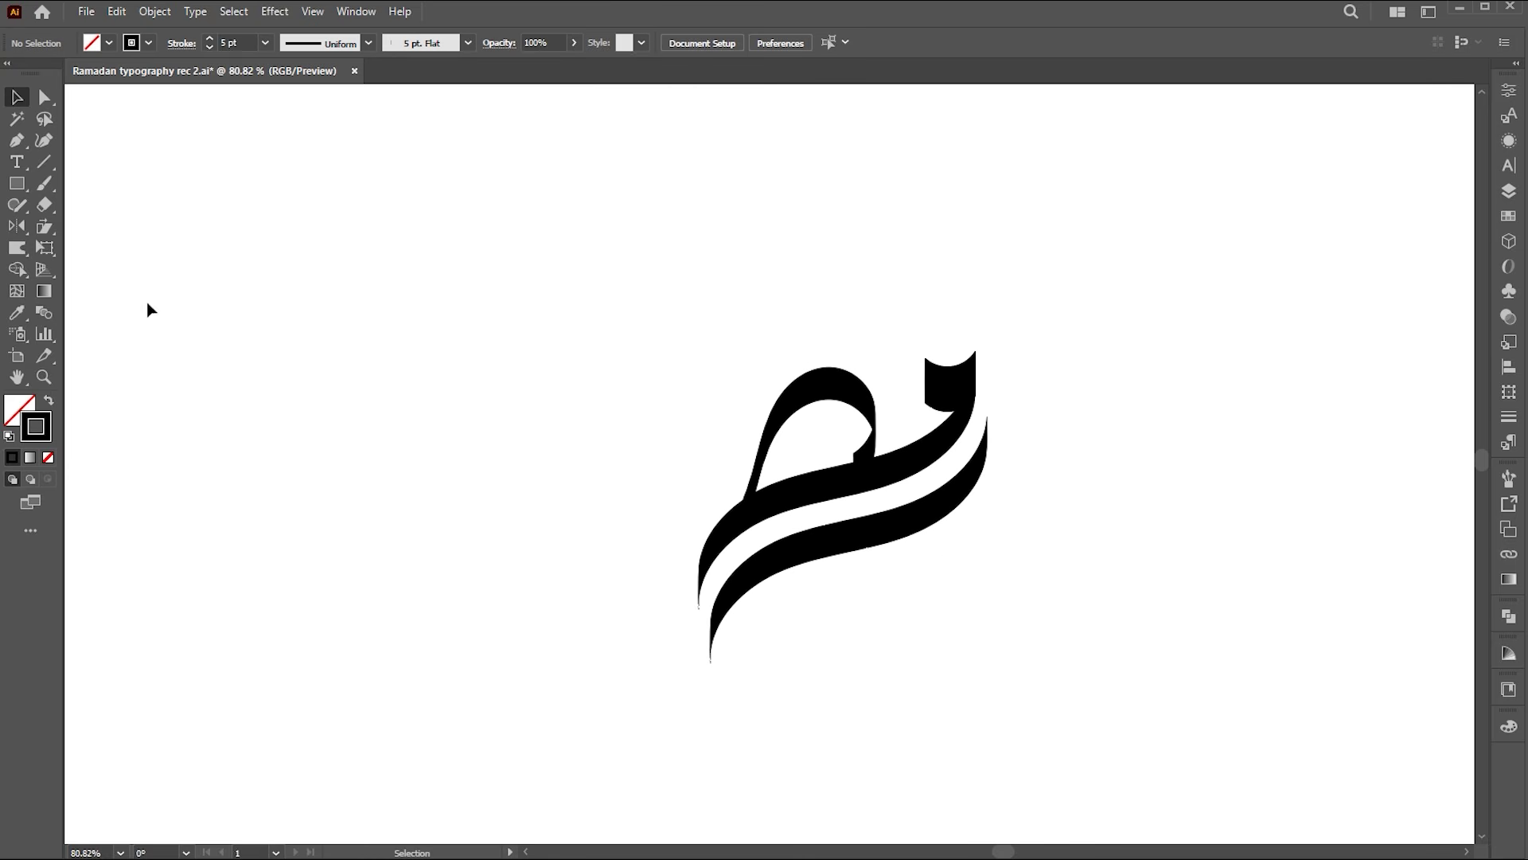
{"action": "left_click_drag", "start_coordinate": [695, 320], "coordinate": [709, 562]}
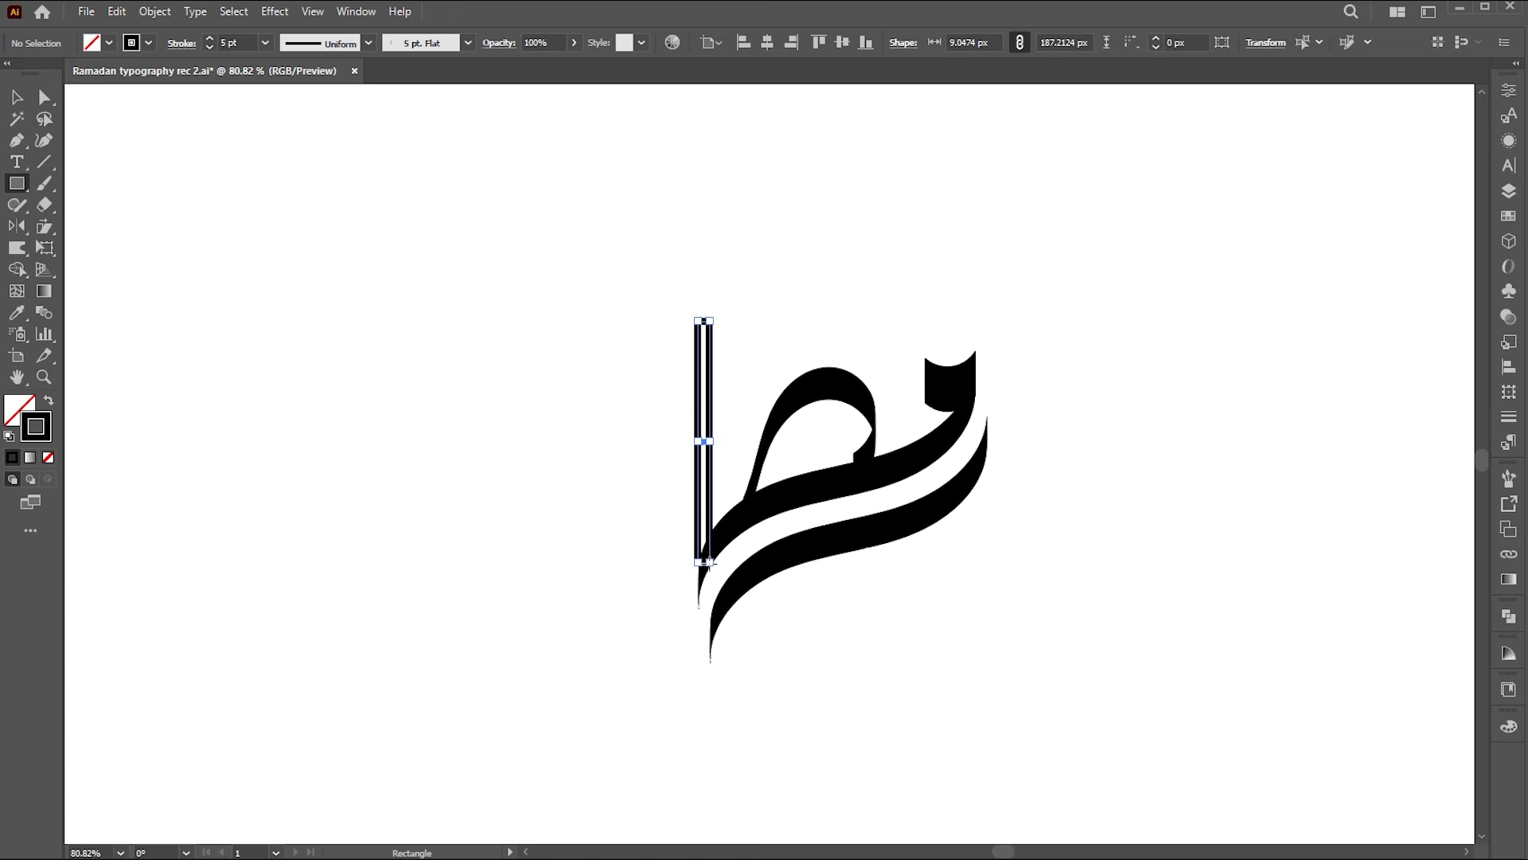
{"action": "left_click", "coordinate": [49, 402]}
{"action": "key", "text": "v"}
{"action": "left_click", "coordinate": [839, 604]}
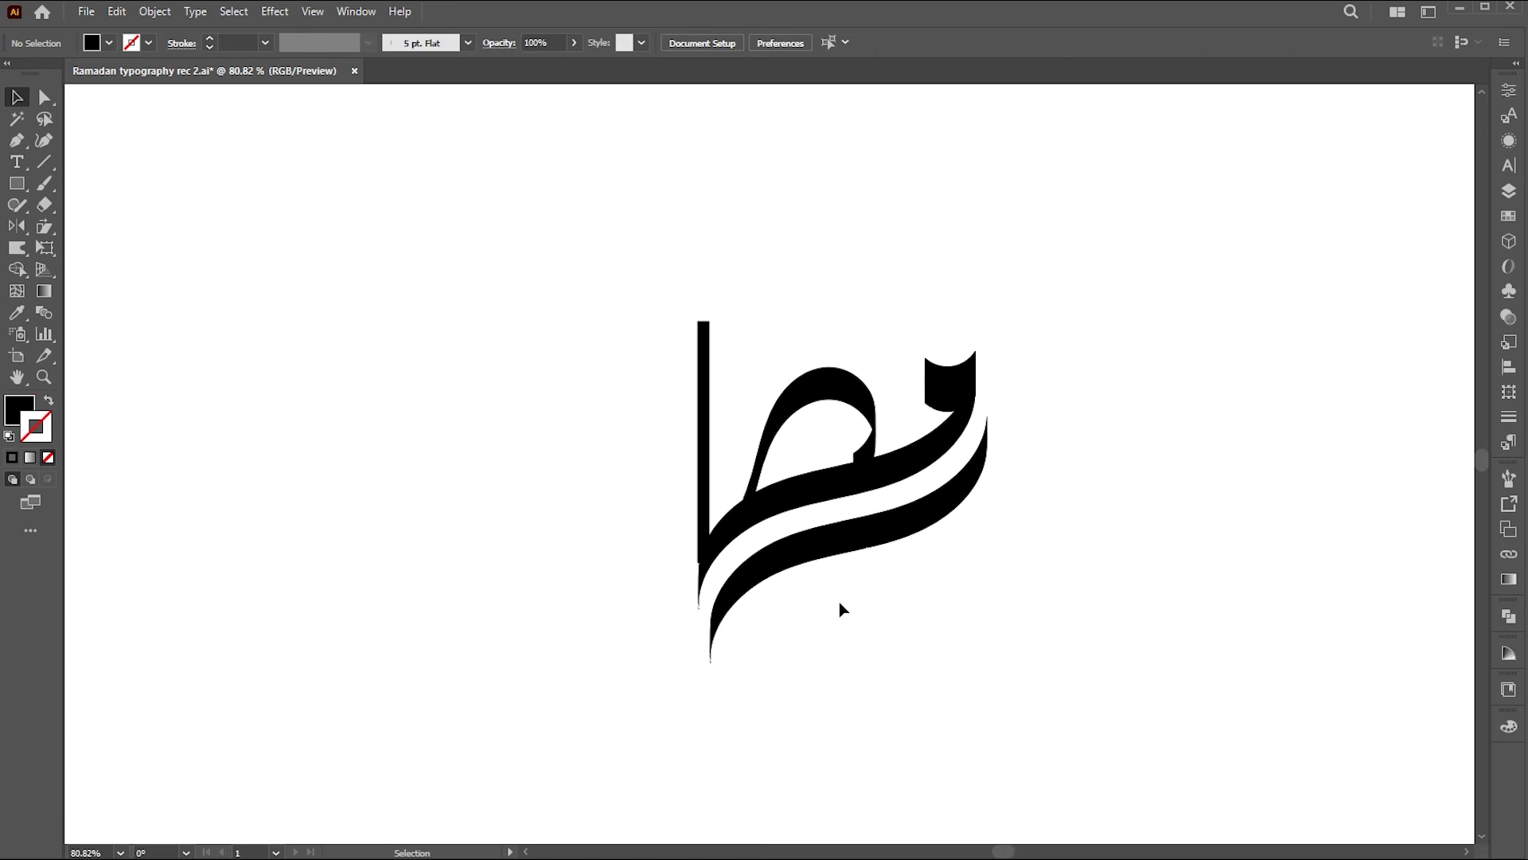
Step: Align the vertical bar with the stroke's tail, widen it slightly and slant its lower end to follow the curve
{"action": "key", "text": "v"}
{"action": "scroll", "coordinate": [710, 454], "scroll_direction": "up", "scroll_amount": 3}
{"action": "left_click", "coordinate": [703, 462]}
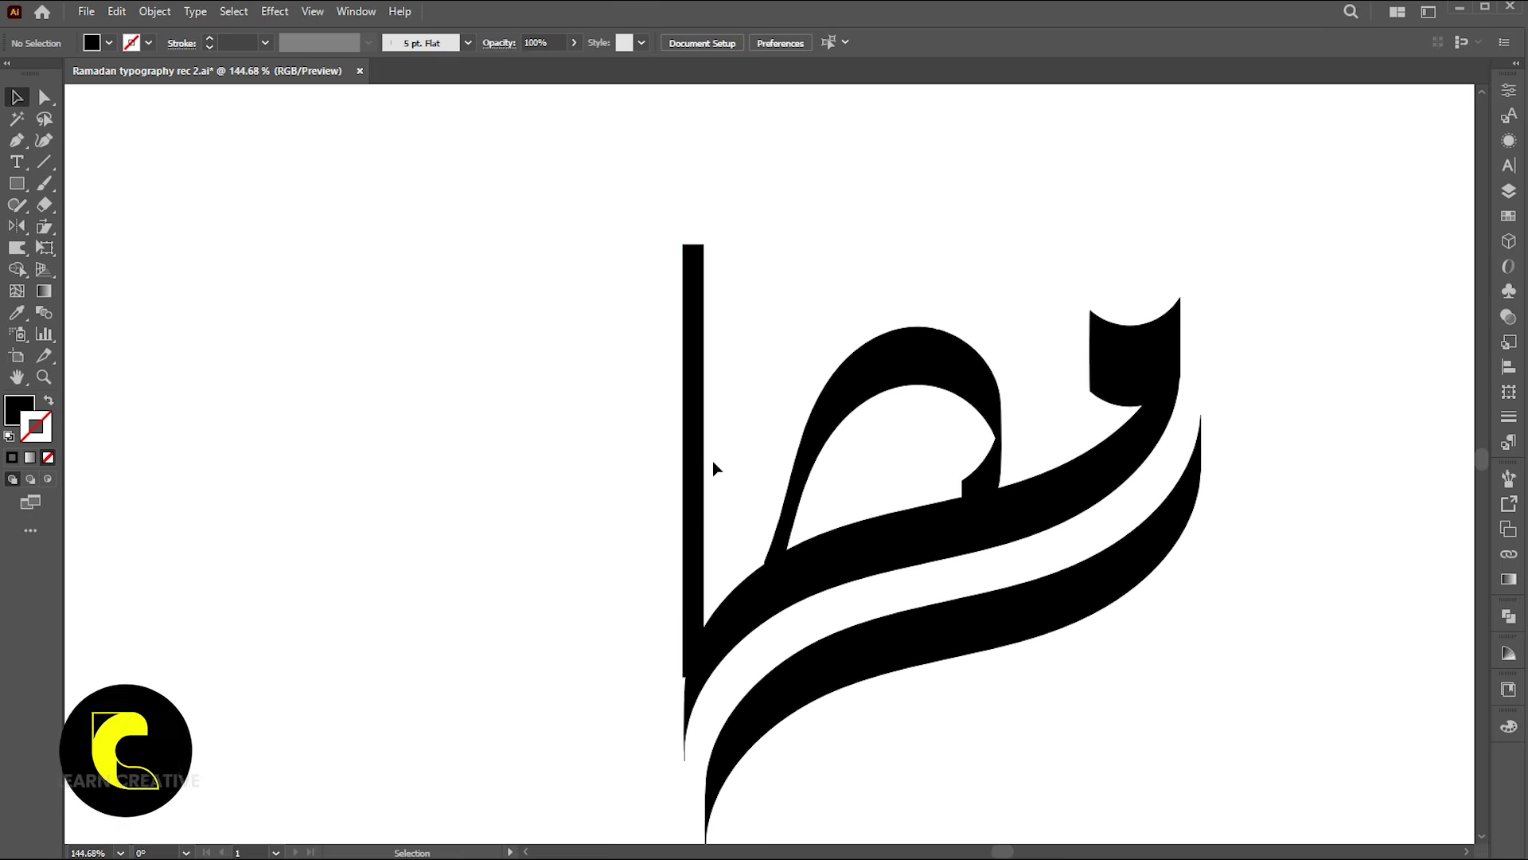
{"action": "left_click_drag", "start_coordinate": [704, 466], "coordinate": [702, 499]}
{"action": "key", "text": "a"}
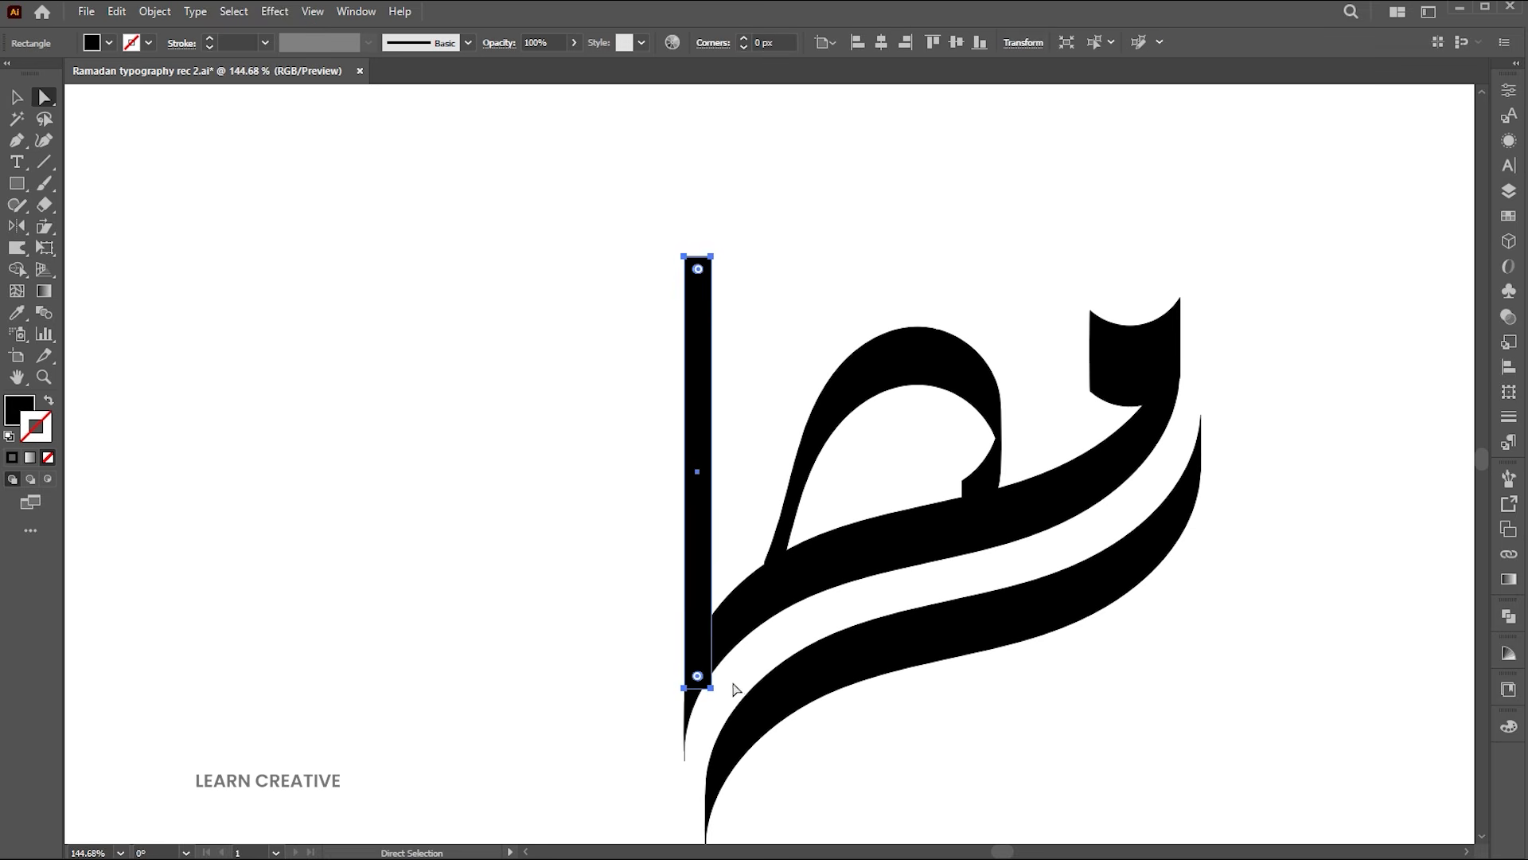
{"action": "left_click_drag", "start_coordinate": [711, 687], "coordinate": [711, 654]}
{"action": "left_click", "coordinate": [787, 656]}
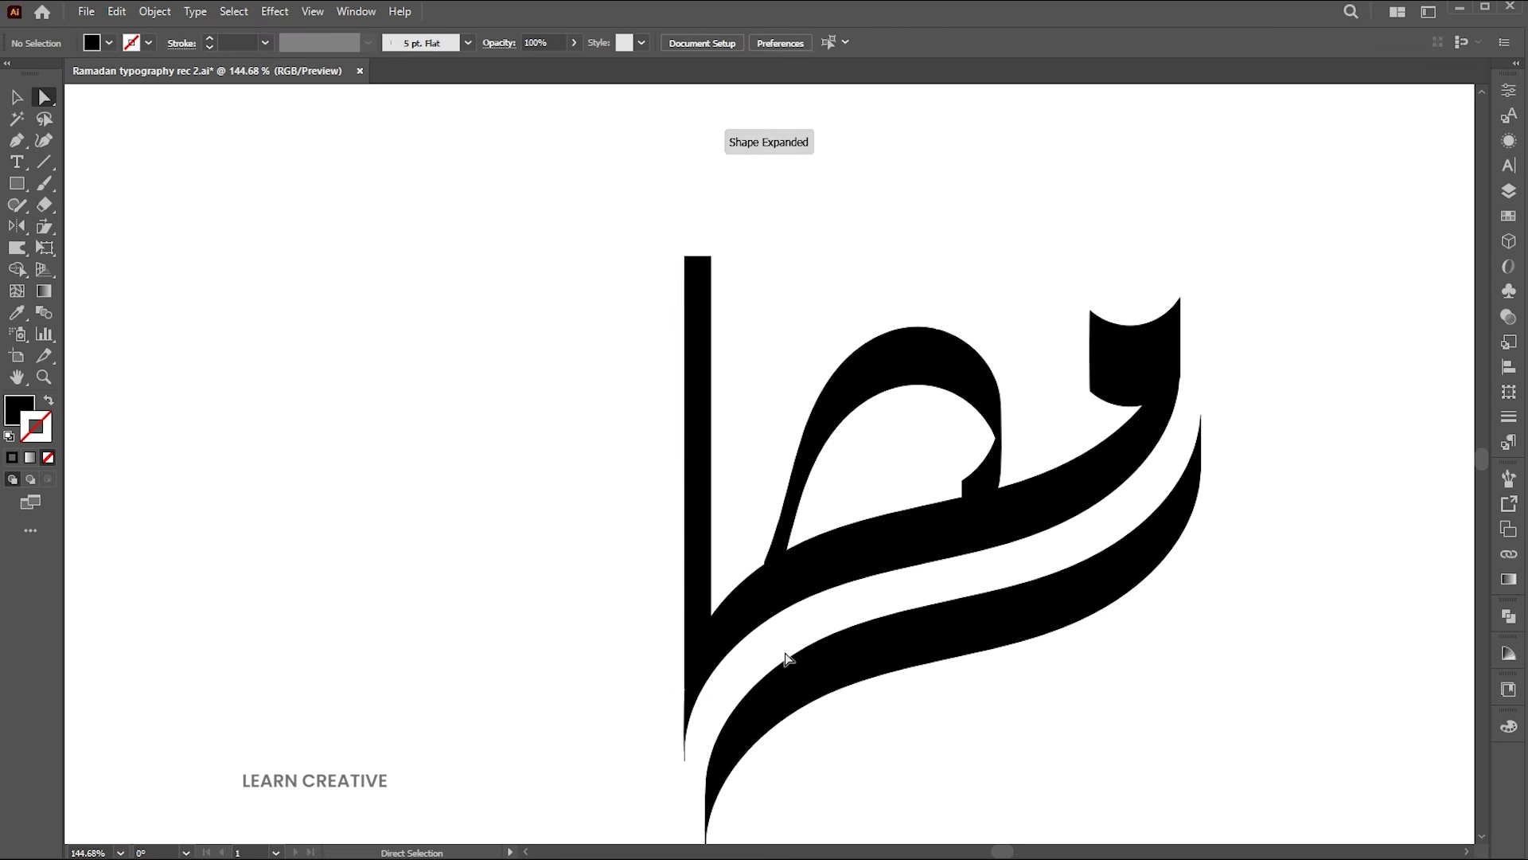
{"action": "left_click_drag", "start_coordinate": [711, 469], "coordinate": [714, 461]}
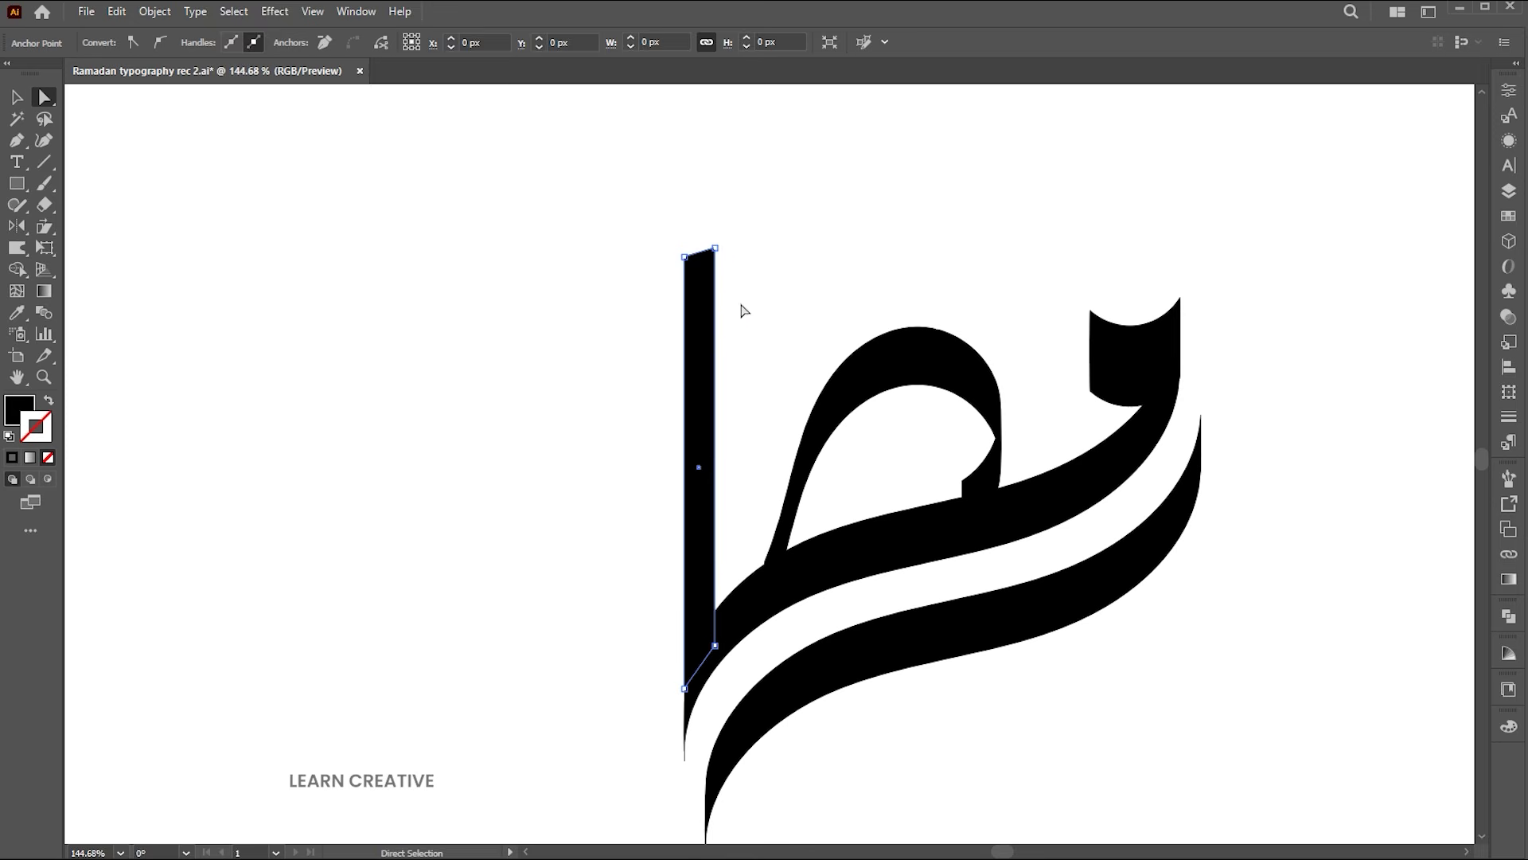
Step: Raise the vertical bar's top-right corner to form a slanted tip and lengthen the bar upward
{"action": "left_click", "coordinate": [741, 304]}
{"action": "left_click_drag", "start_coordinate": [715, 251], "coordinate": [714, 195]}
{"action": "left_click", "coordinate": [803, 234]}
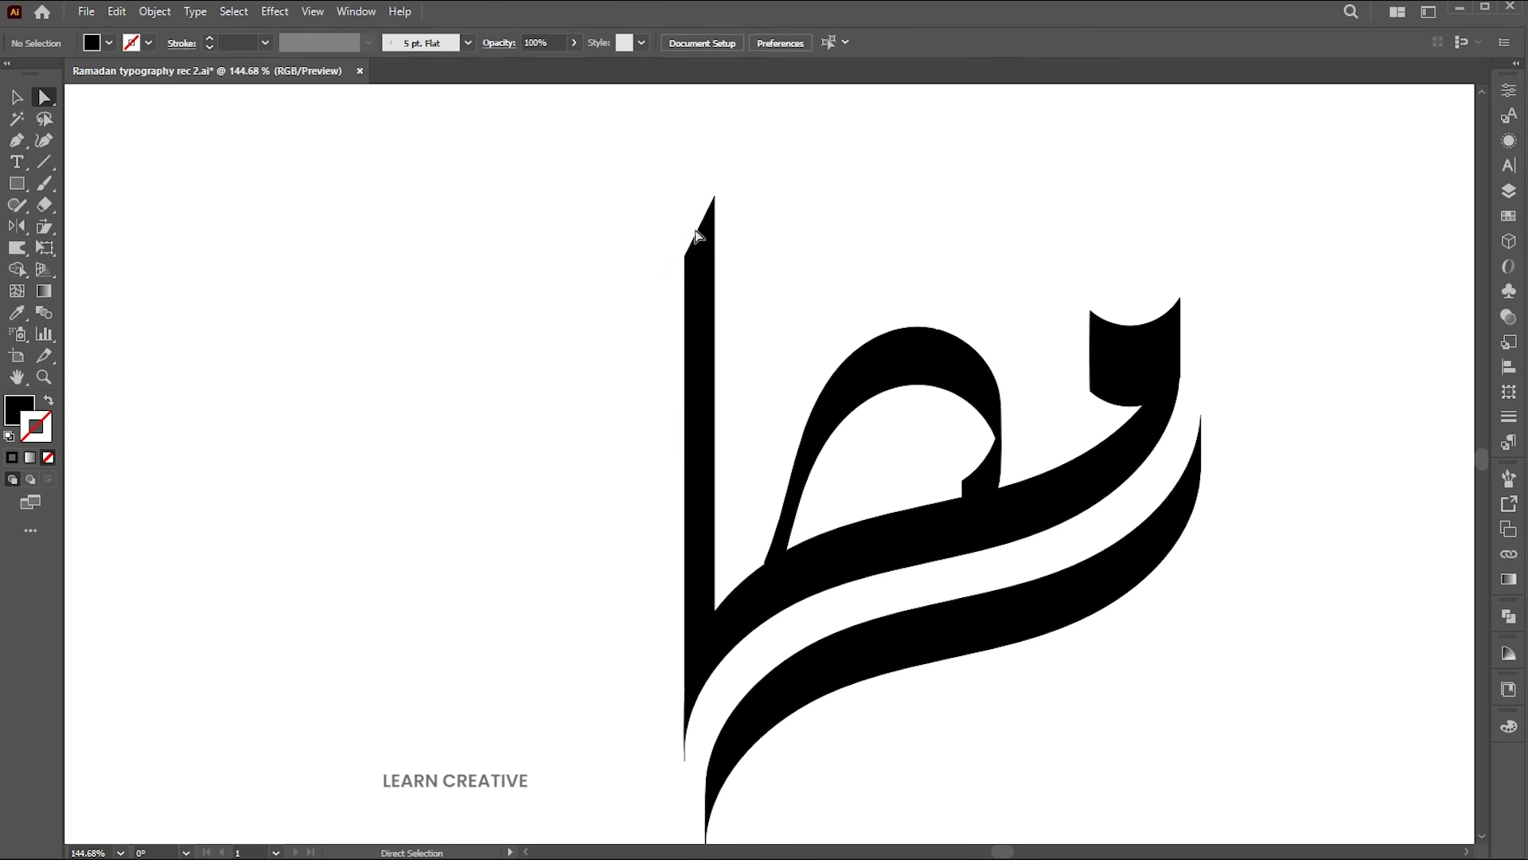
{"action": "left_click", "coordinate": [706, 226]}
{"action": "left_click_drag", "start_coordinate": [710, 231], "coordinate": [720, 168]}
{"action": "left_click", "coordinate": [784, 239]}
{"action": "left_click_drag", "start_coordinate": [862, 416], "coordinate": [612, 402]}
{"action": "mouse_move", "coordinate": [829, 487]}
{"action": "left_mouse_down"}
{"action": "mouse_move", "coordinate": [805, 518]}
{"action": "mouse_move", "coordinate": [845, 522]}
{"action": "left_mouse_up"}
{"action": "left_click", "coordinate": [770, 318]}
{"action": "left_click_drag", "start_coordinate": [770, 318], "coordinate": [770, 288]}
{"action": "left_click", "coordinate": [829, 292]}
{"action": "key", "text": "v"}
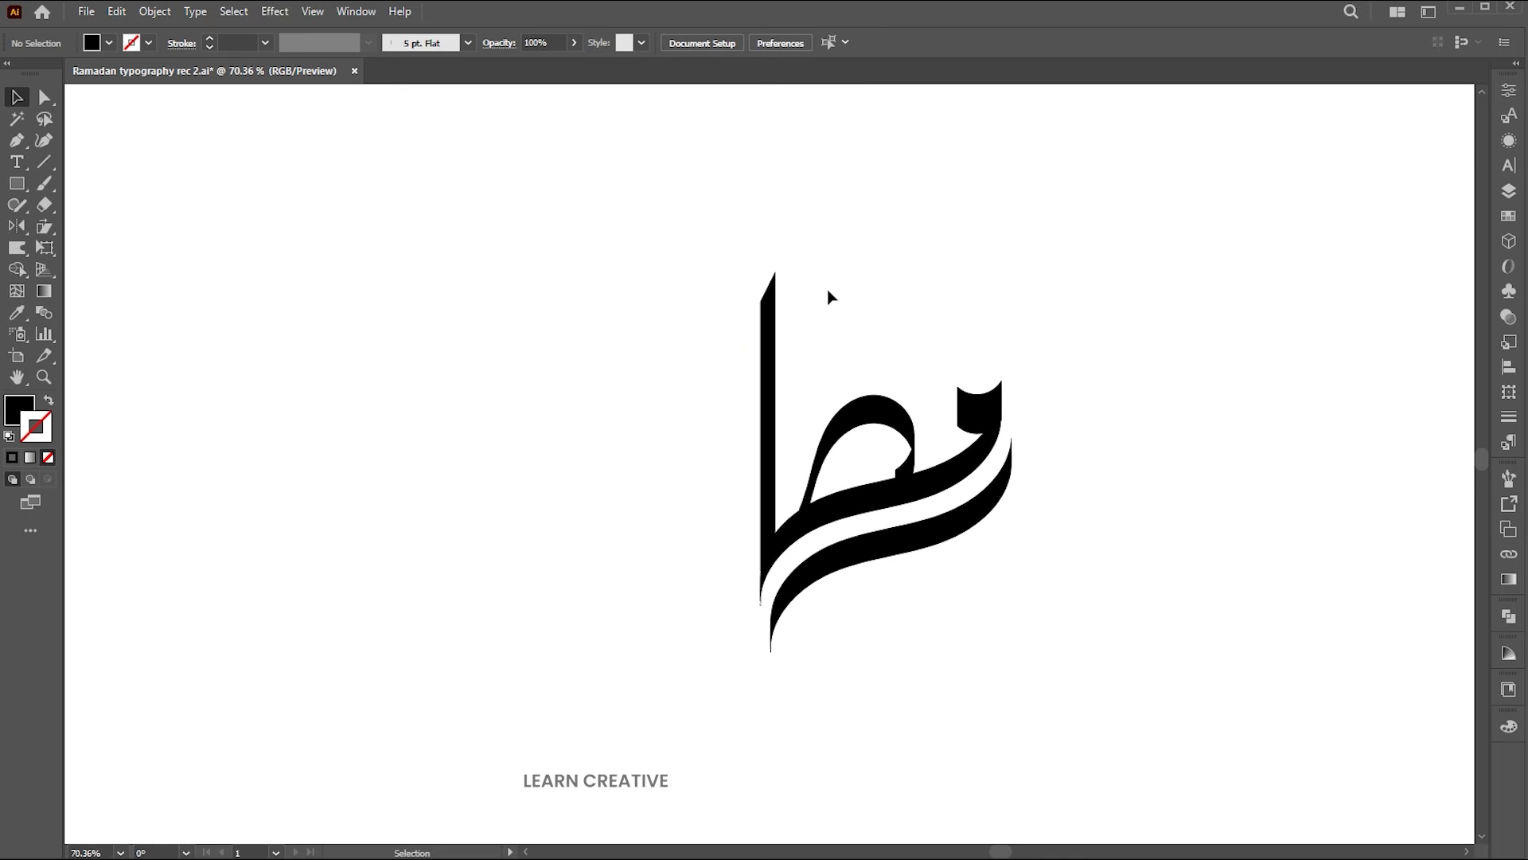
Step: Duplicate the lower curved stroke to the left so that the copy crosses the vertical bar
{"action": "left_click", "coordinate": [955, 527]}
{"action": "left_click_drag", "start_coordinate": [960, 527], "coordinate": [751, 470]}
{"action": "left_click", "coordinate": [927, 710]}
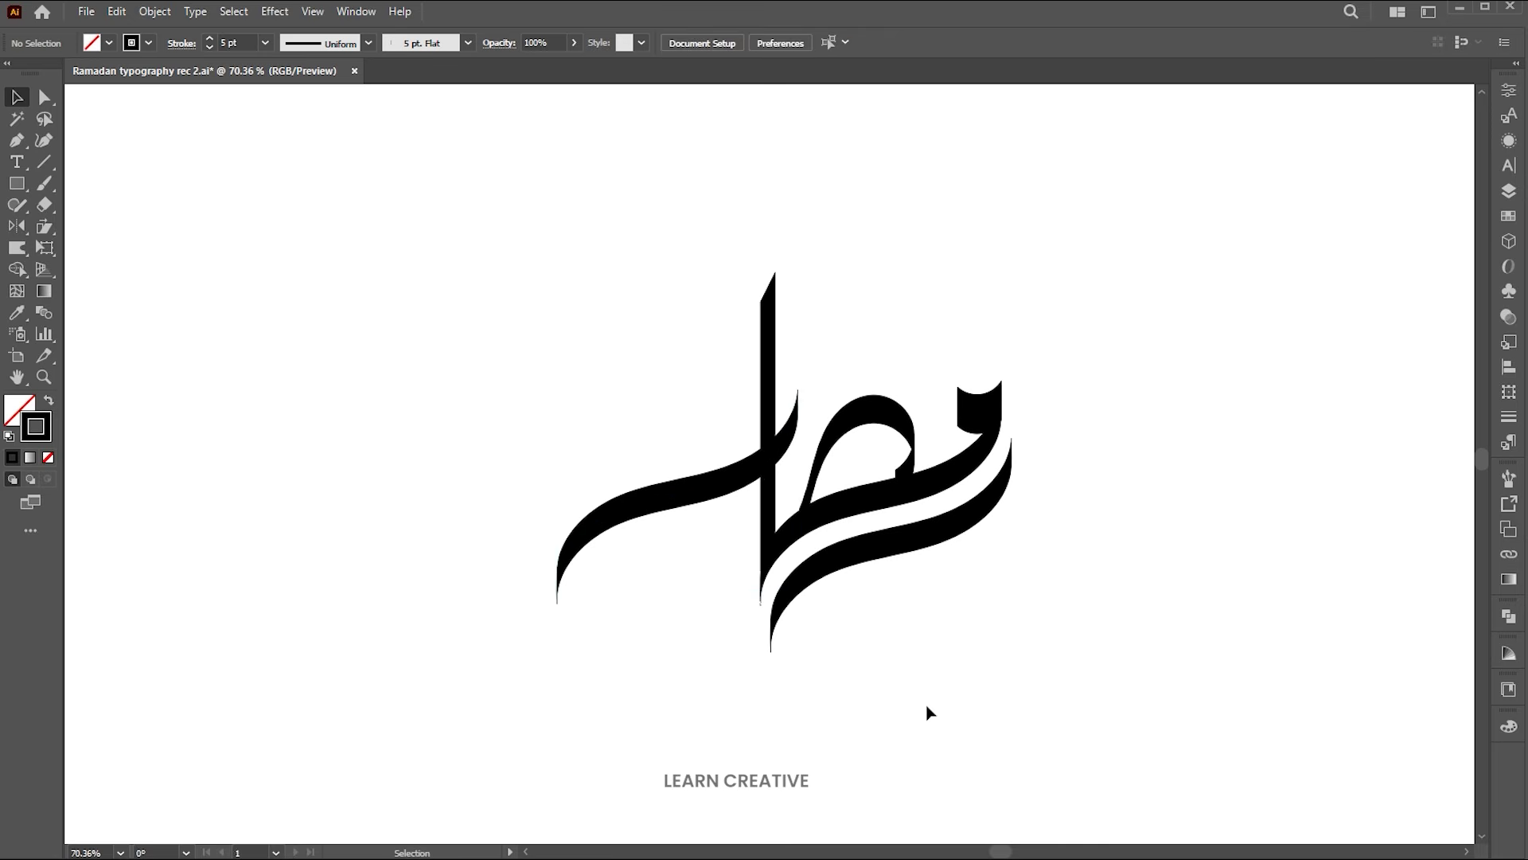
Step: Draw a square about 18 px wide above the left curved stroke and give it a black fill without stroke
{"action": "left_click", "coordinate": [23, 184]}
{"action": "left_click_drag", "start_coordinate": [628, 407], "coordinate": [654, 432]}
{"action": "key", "text": "shift+x"}
{"action": "key", "text": "v"}
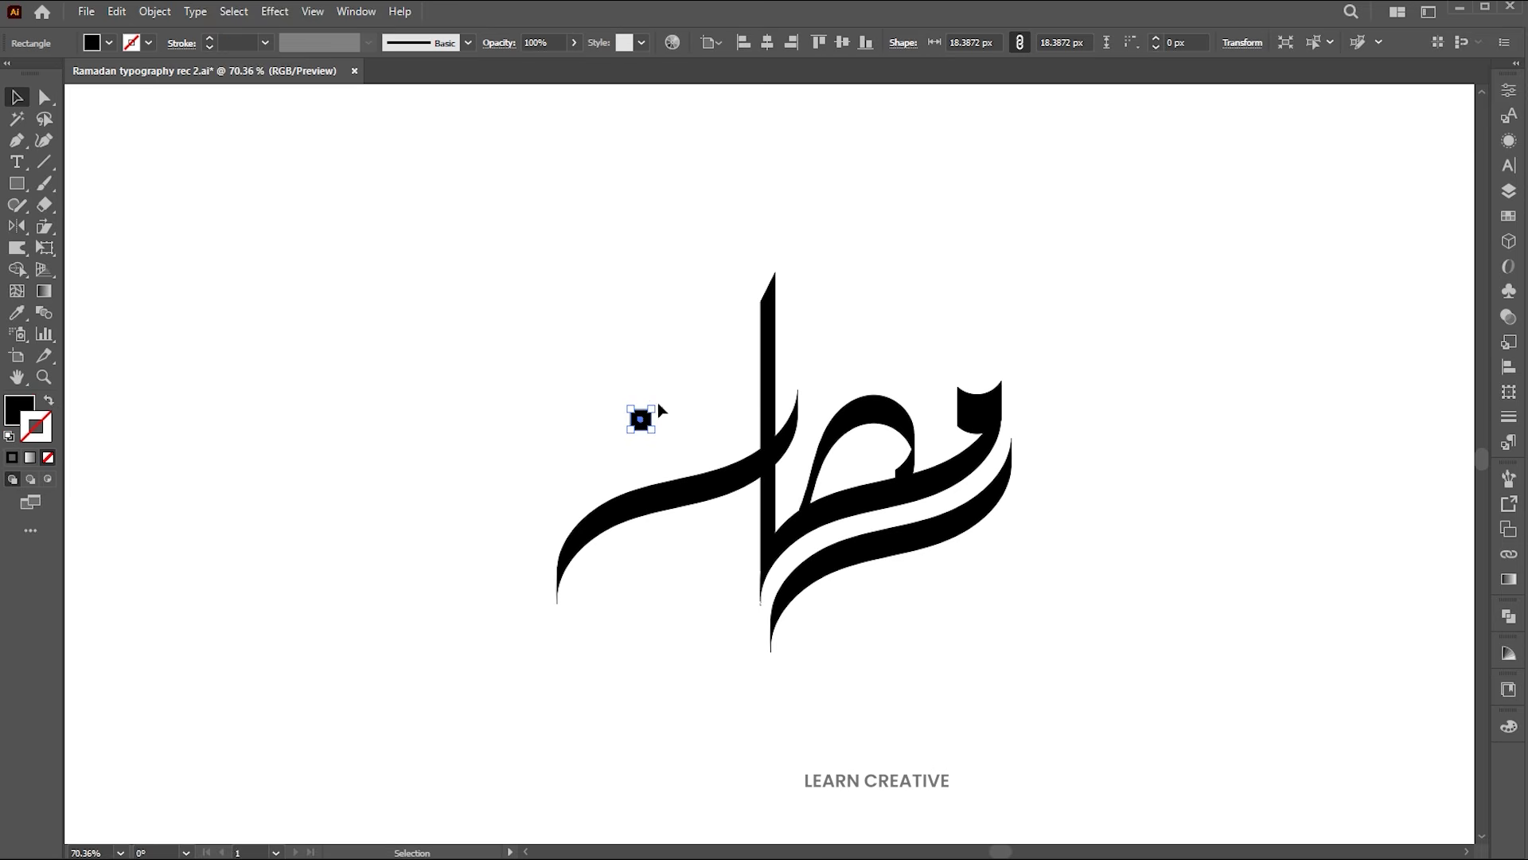
Step: Turn the square into a slightly larger diamond and place a copy of it above the rounded loop
{"action": "scroll", "coordinate": [665, 414], "scroll_direction": "up", "scroll_amount": 4}
{"action": "left_click_drag", "start_coordinate": [660, 409], "coordinate": [1098, 305]}
{"action": "left_click_drag", "start_coordinate": [898, 448], "coordinate": [740, 430]}
{"action": "left_click_drag", "start_coordinate": [959, 531], "coordinate": [792, 540]}
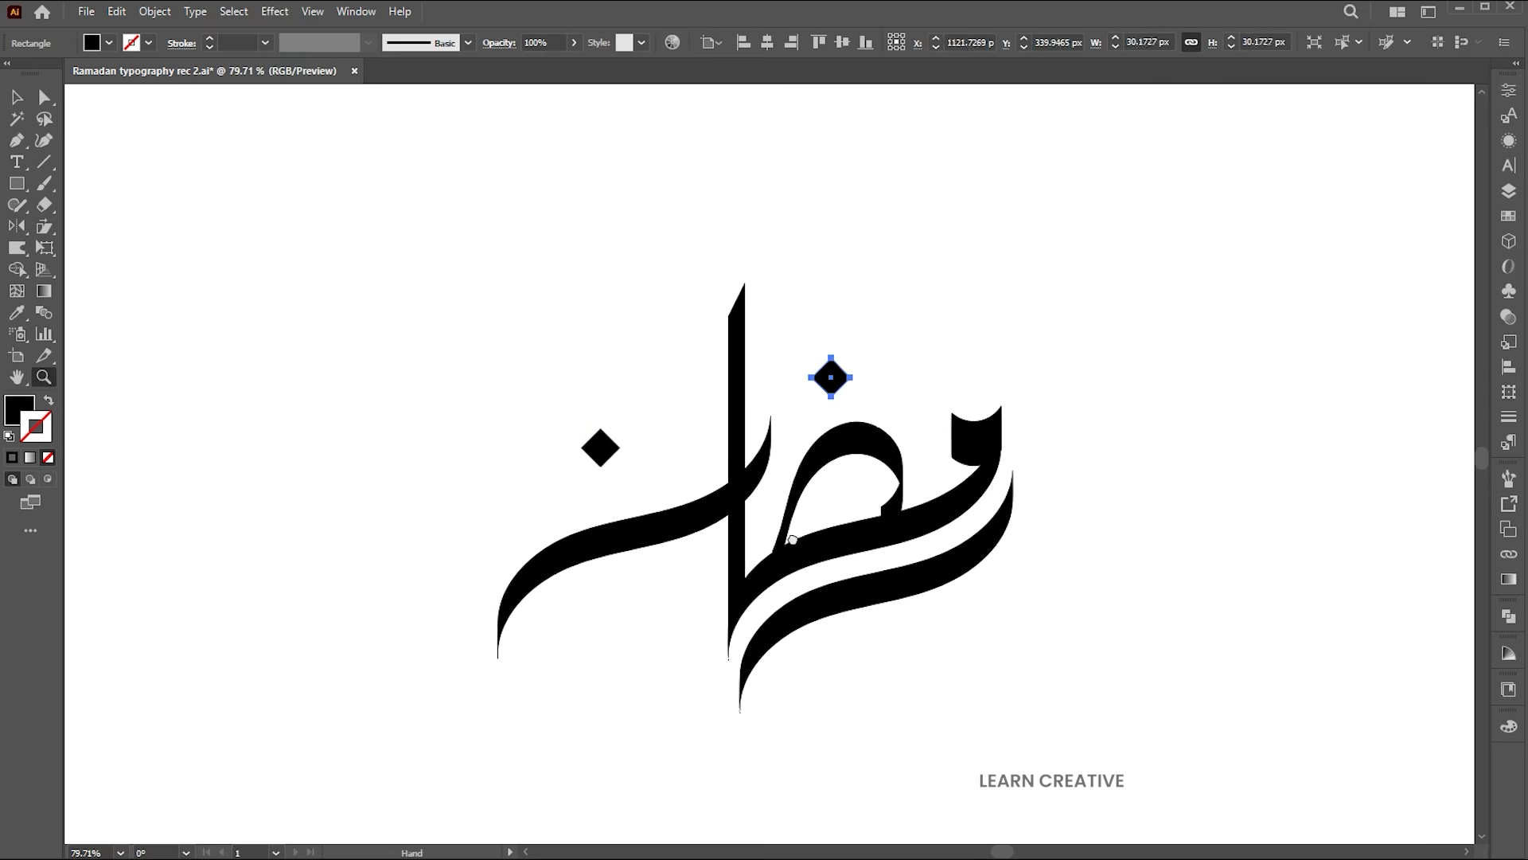
{"action": "left_click", "coordinate": [1091, 368]}
Step: Draw a vertical line about 58.5 px long rising from the diamond above the loop, with a black stroke
{"action": "left_click_drag", "start_coordinate": [972, 357], "coordinate": [1029, 359]}
{"action": "left_click", "coordinate": [45, 163]}
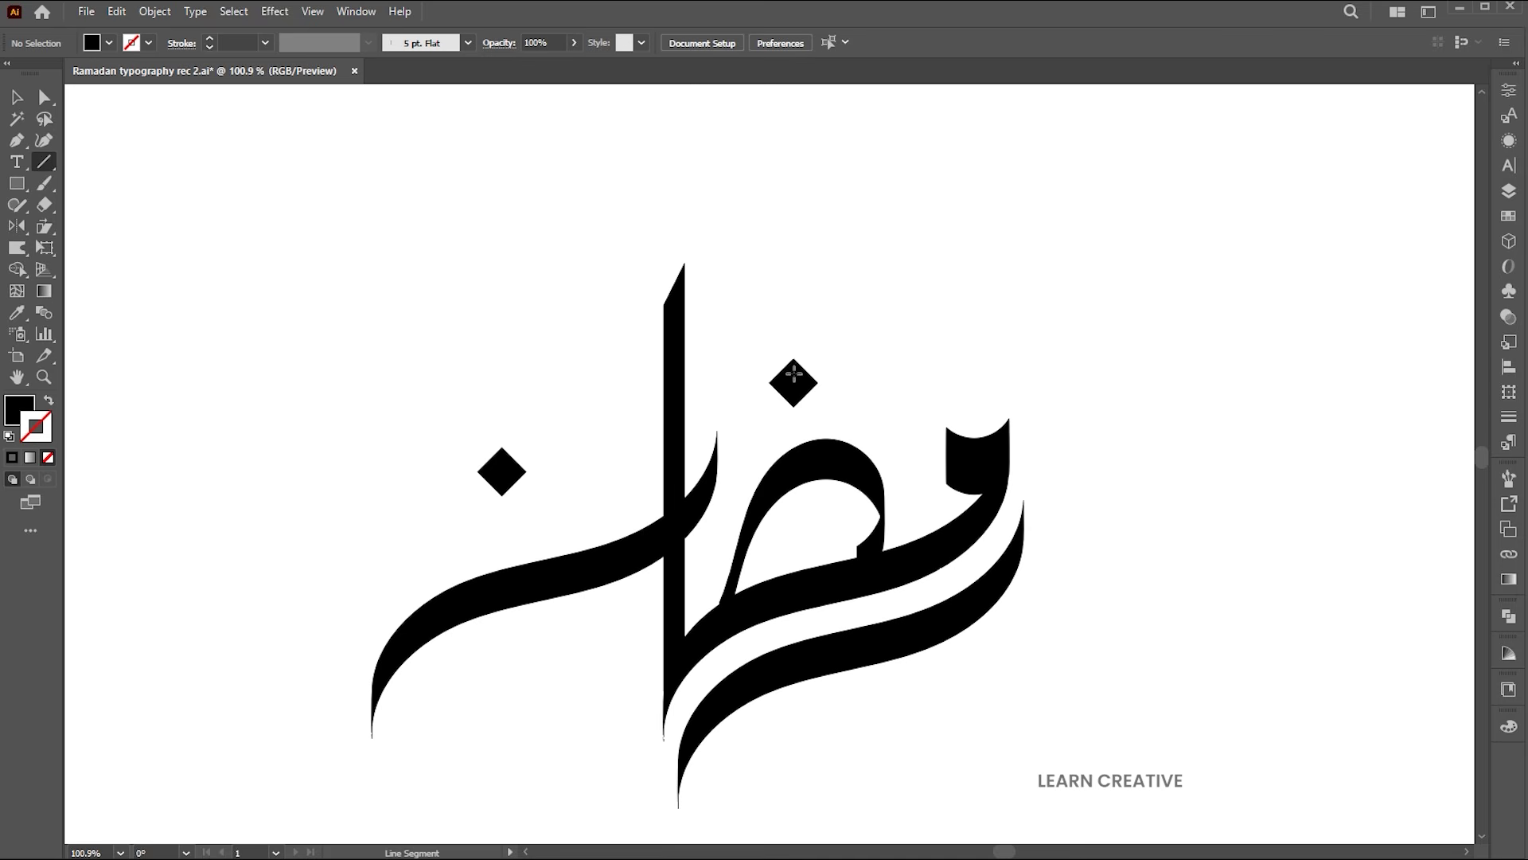
{"action": "left_click_drag", "start_coordinate": [795, 280], "coordinate": [794, 278]}
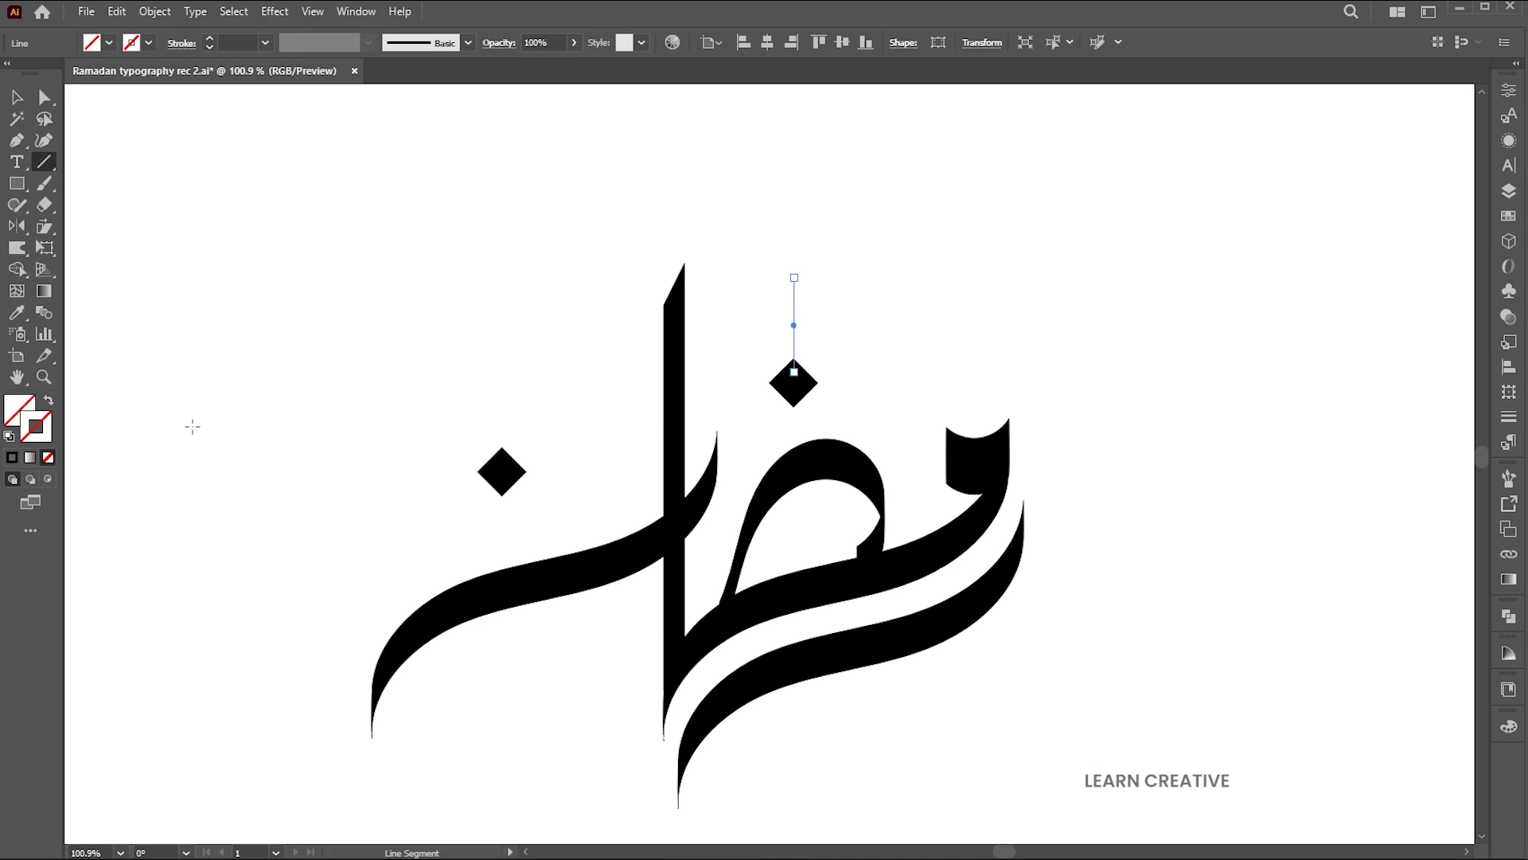
{"action": "left_click", "coordinate": [13, 457]}
{"action": "scroll", "coordinate": [796, 374], "scroll_direction": "up", "scroll_amount": 5}
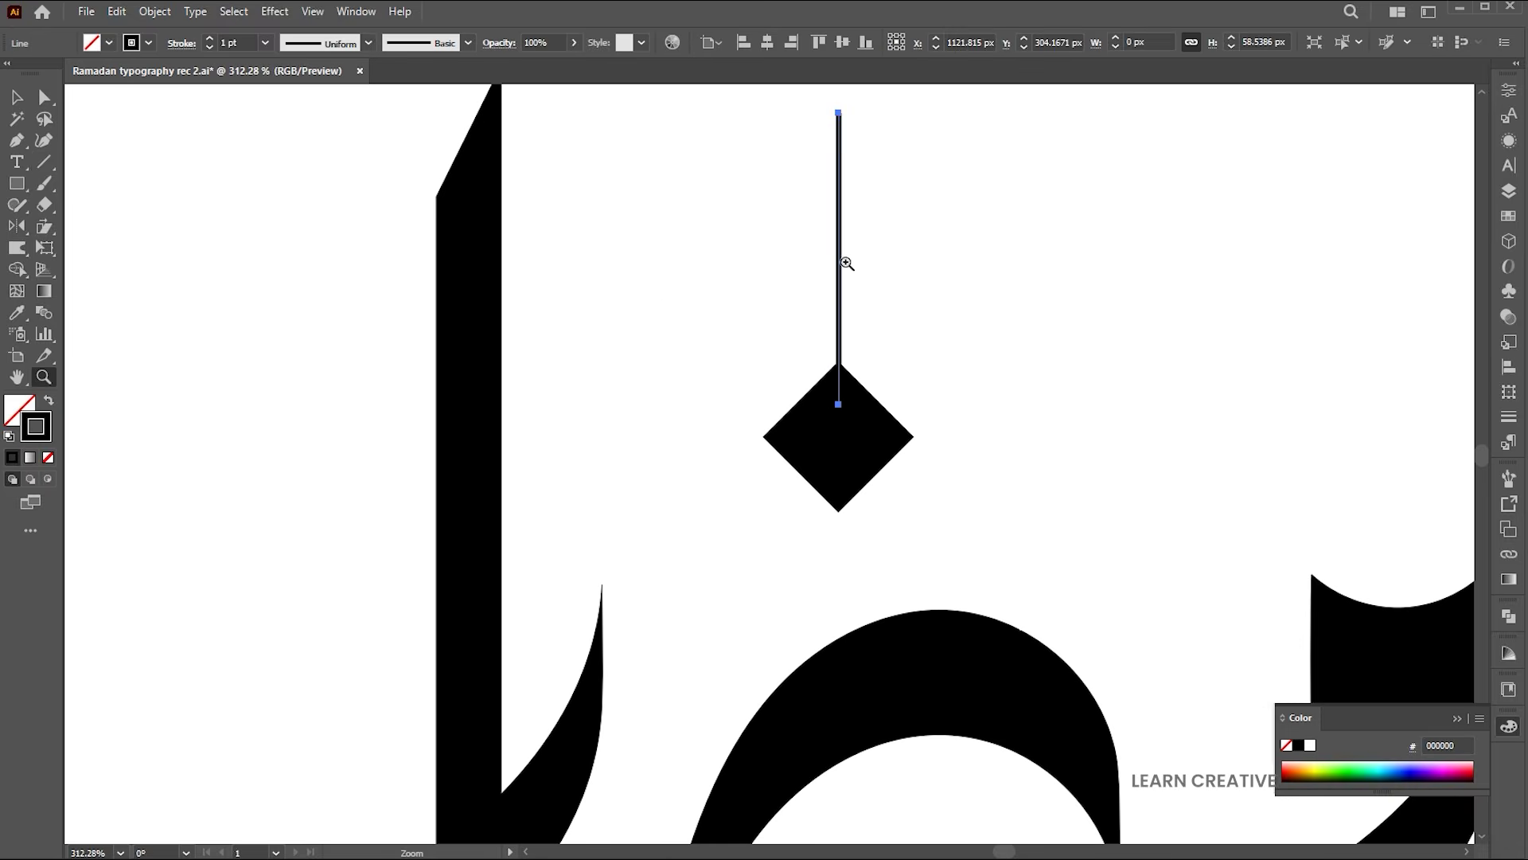
Step: Set the vertical line's stroke weight to 2 pt and align it with the diamond's upper tip
{"action": "key", "text": "v"}
{"action": "scroll", "coordinate": [234, 43], "scroll_direction": "up", "scroll_amount": 1}
{"action": "left_click", "coordinate": [972, 289]}
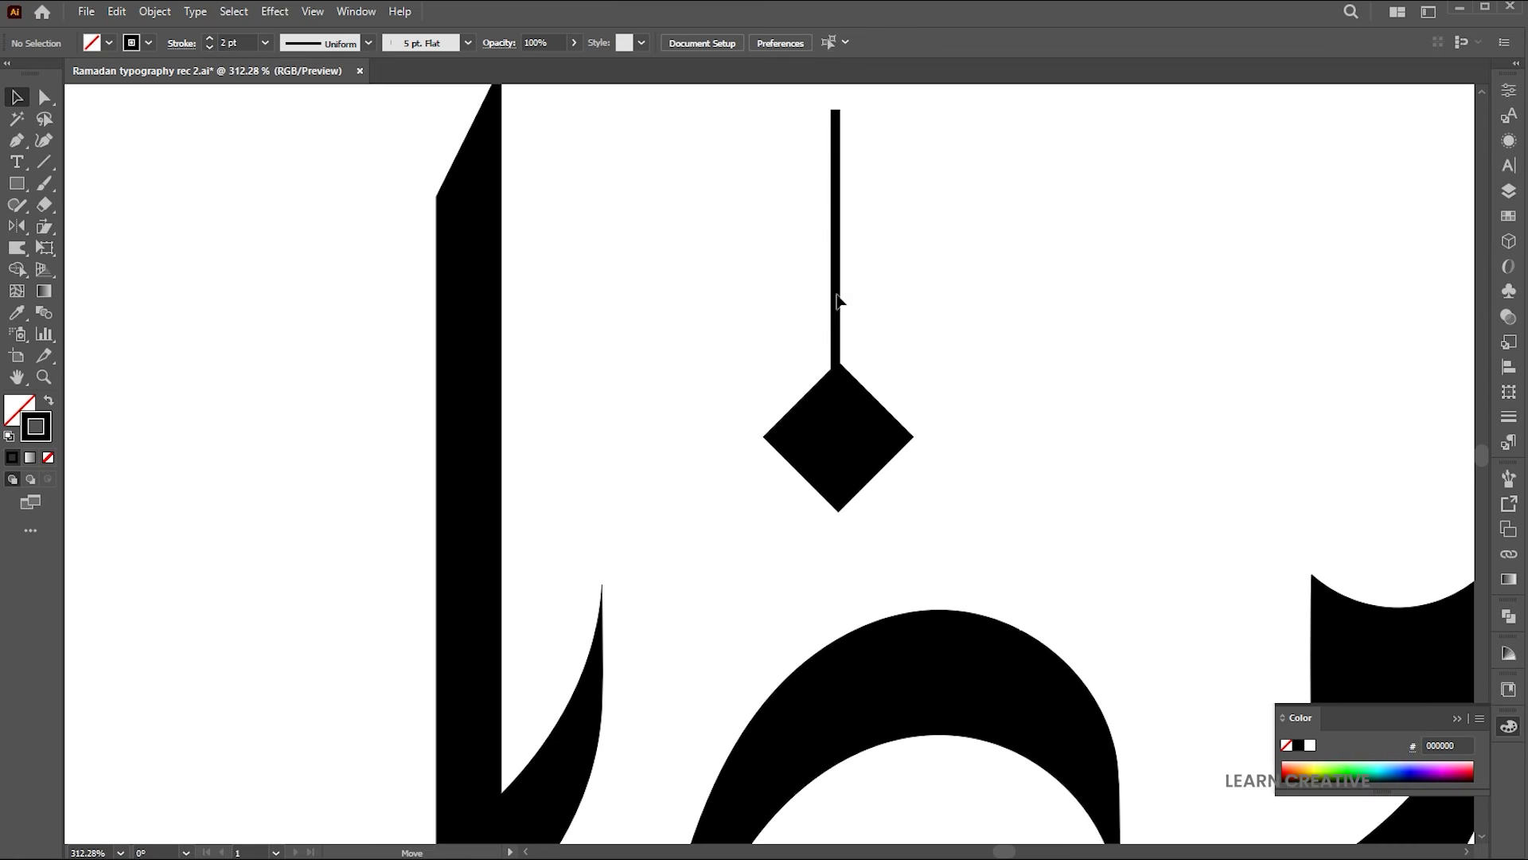
{"action": "left_click", "coordinate": [839, 303]}
{"action": "left_click_drag", "start_coordinate": [839, 302], "coordinate": [812, 477]}
{"action": "left_click", "coordinate": [857, 403]}
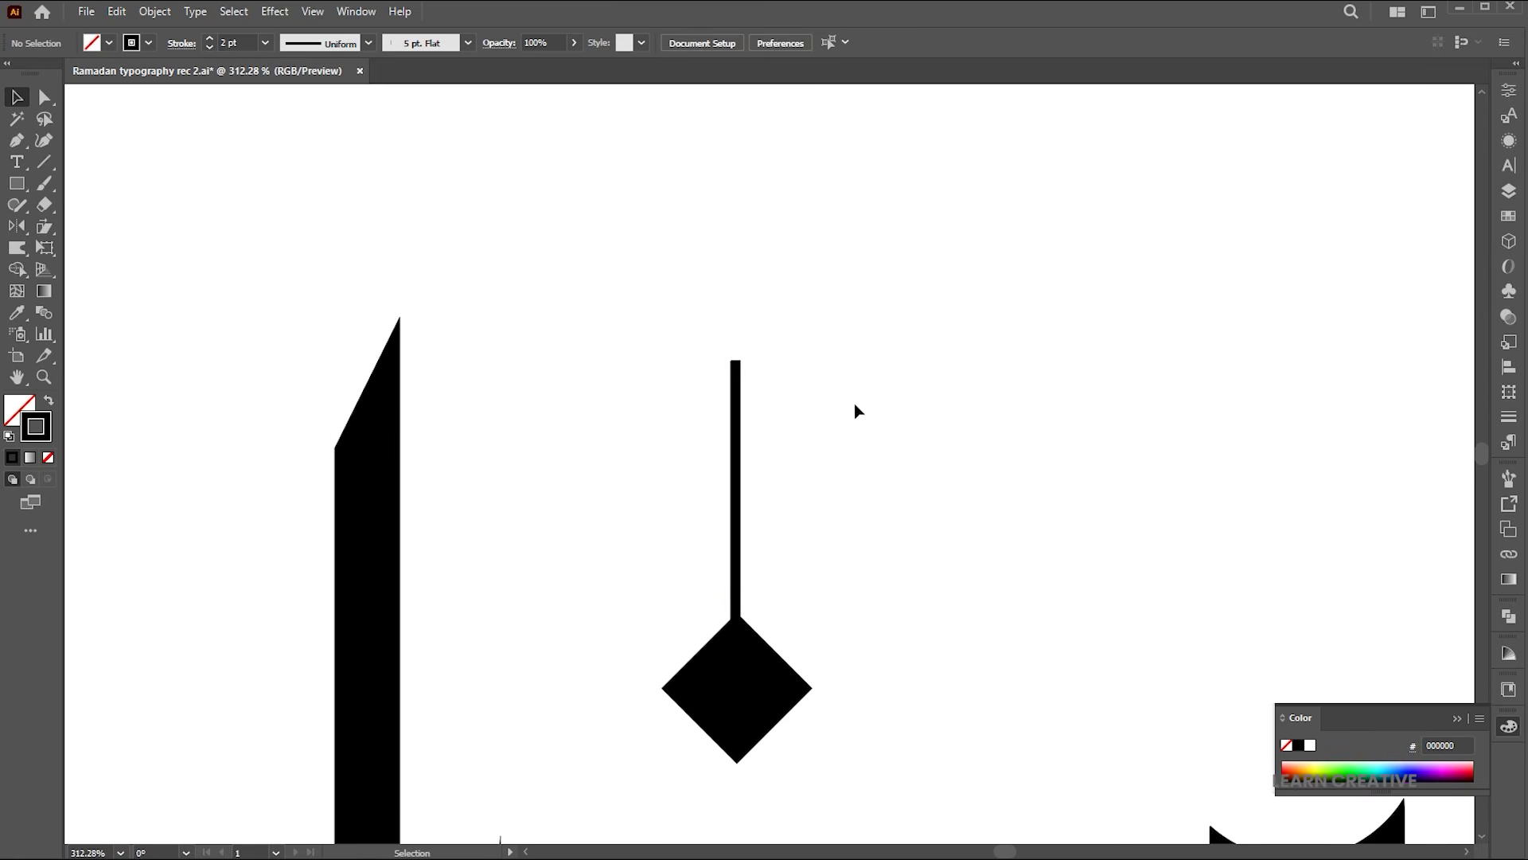
Step: Draw a black-filled circle without stroke beside the upper end of the vertical line
{"action": "key", "text": "shift+x"}
{"action": "left_click_drag", "start_coordinate": [28, 185], "coordinate": [79, 180]}
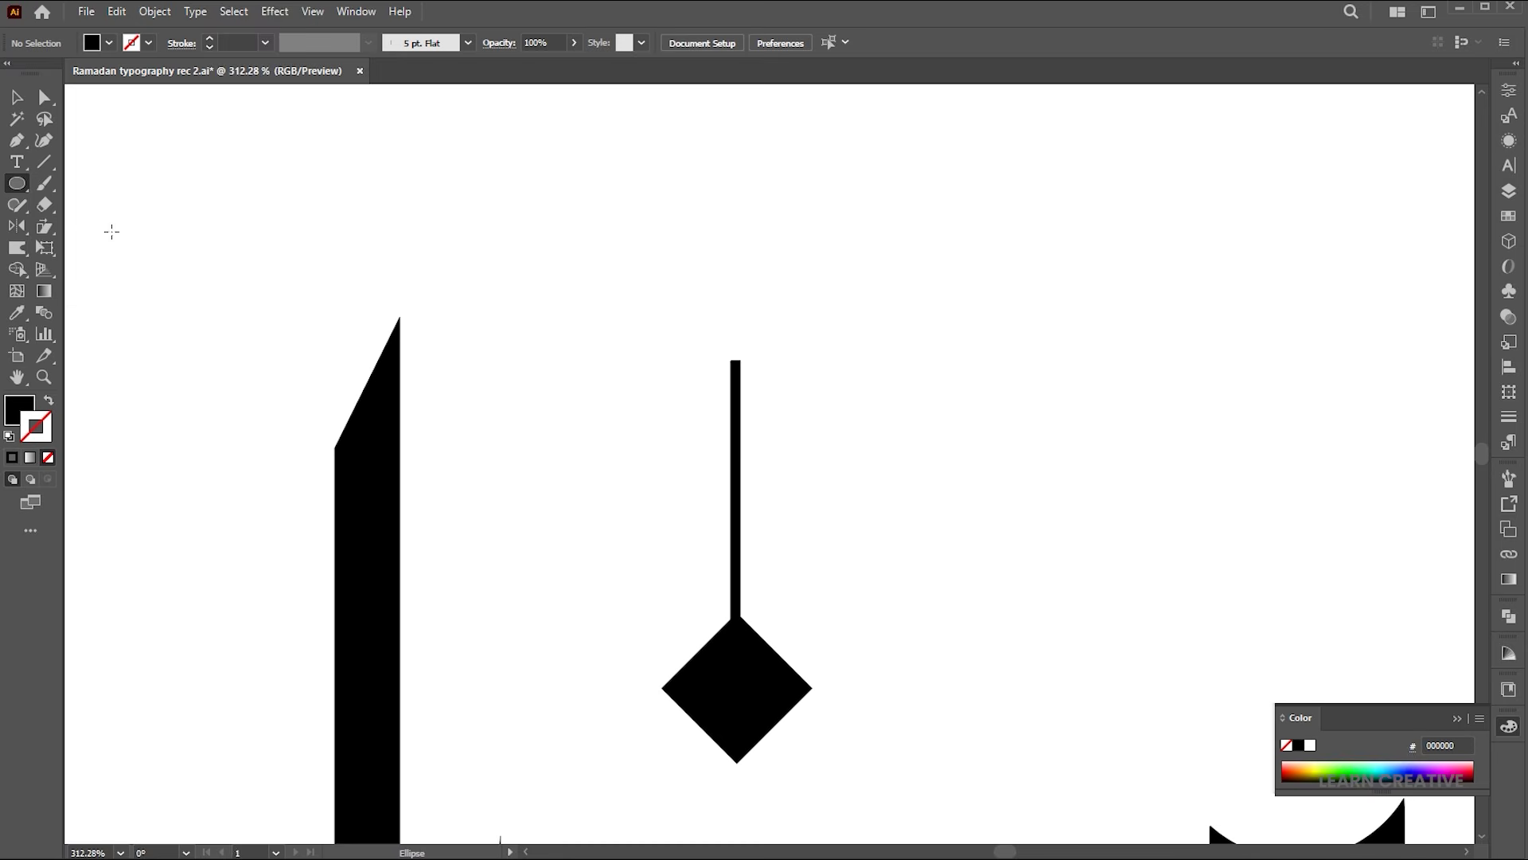
{"action": "left_click_drag", "start_coordinate": [826, 332], "coordinate": [968, 482]}
{"action": "key", "text": "v"}
Step: Overlap the circle with a smaller copy toward its upper right and cut that away with Shape Builder, leaving a crescent
{"action": "left_click_drag", "start_coordinate": [899, 445], "coordinate": [940, 410]}
{"action": "left_click_drag", "start_coordinate": [1011, 297], "coordinate": [961, 360]}
{"action": "left_click_drag", "start_coordinate": [1024, 266], "coordinate": [907, 378]}
{"action": "key", "text": "shift+m"}
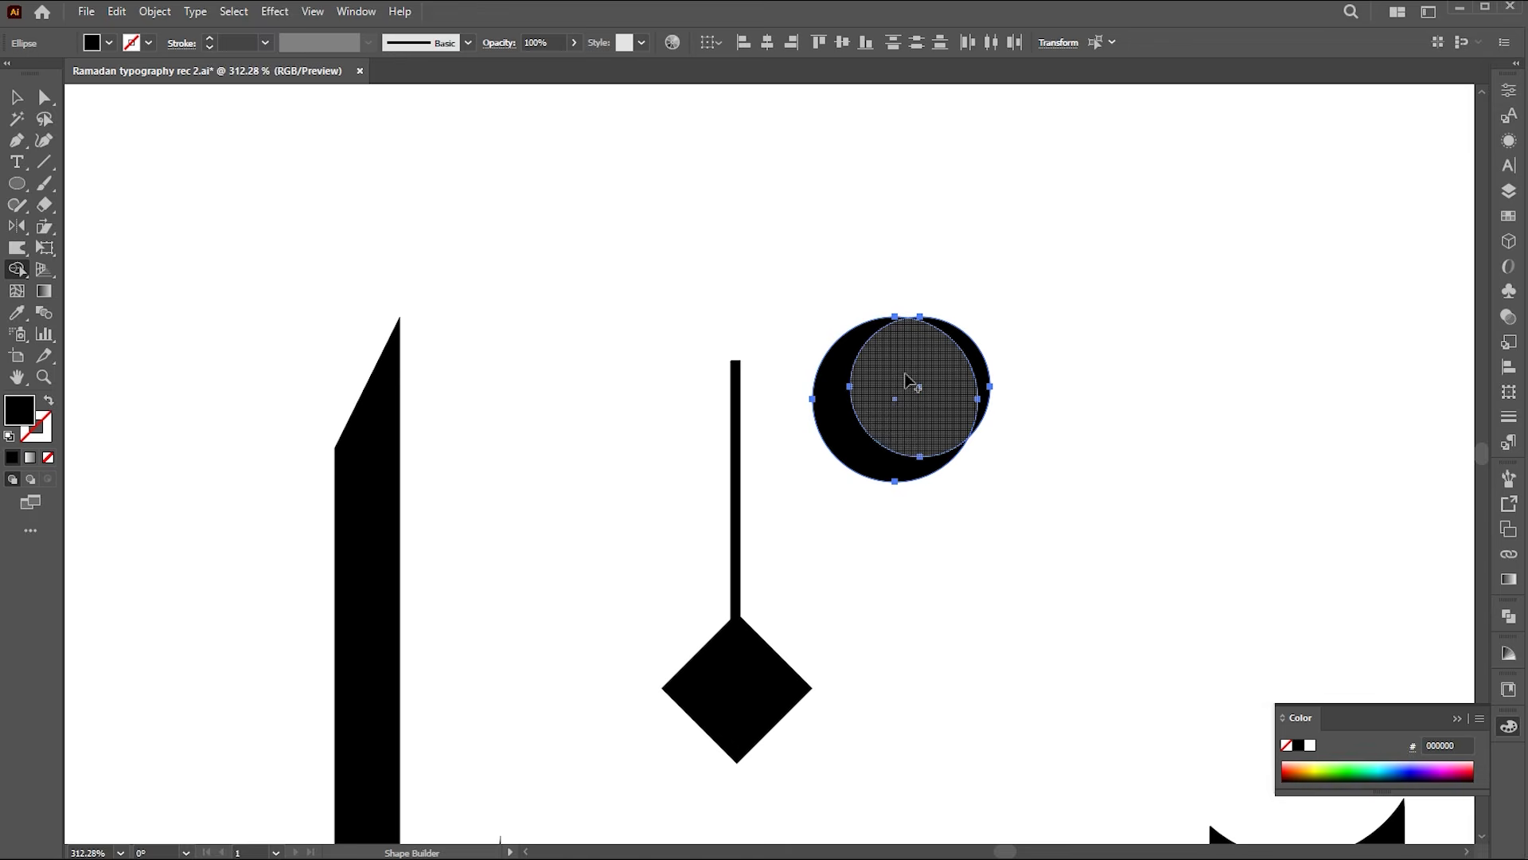
{"action": "left_click", "coordinate": [938, 392], "text": "alt"}
Step: Place the crescent moon on the upper end of the vertical line above the diamond
{"action": "key", "text": "v"}
{"action": "left_click_drag", "start_coordinate": [904, 482], "coordinate": [756, 365]}
{"action": "left_click", "coordinate": [899, 446]}
{"action": "key", "text": "ctrl+space"}
{"action": "left_click_drag", "start_coordinate": [904, 447], "coordinate": [603, 441]}
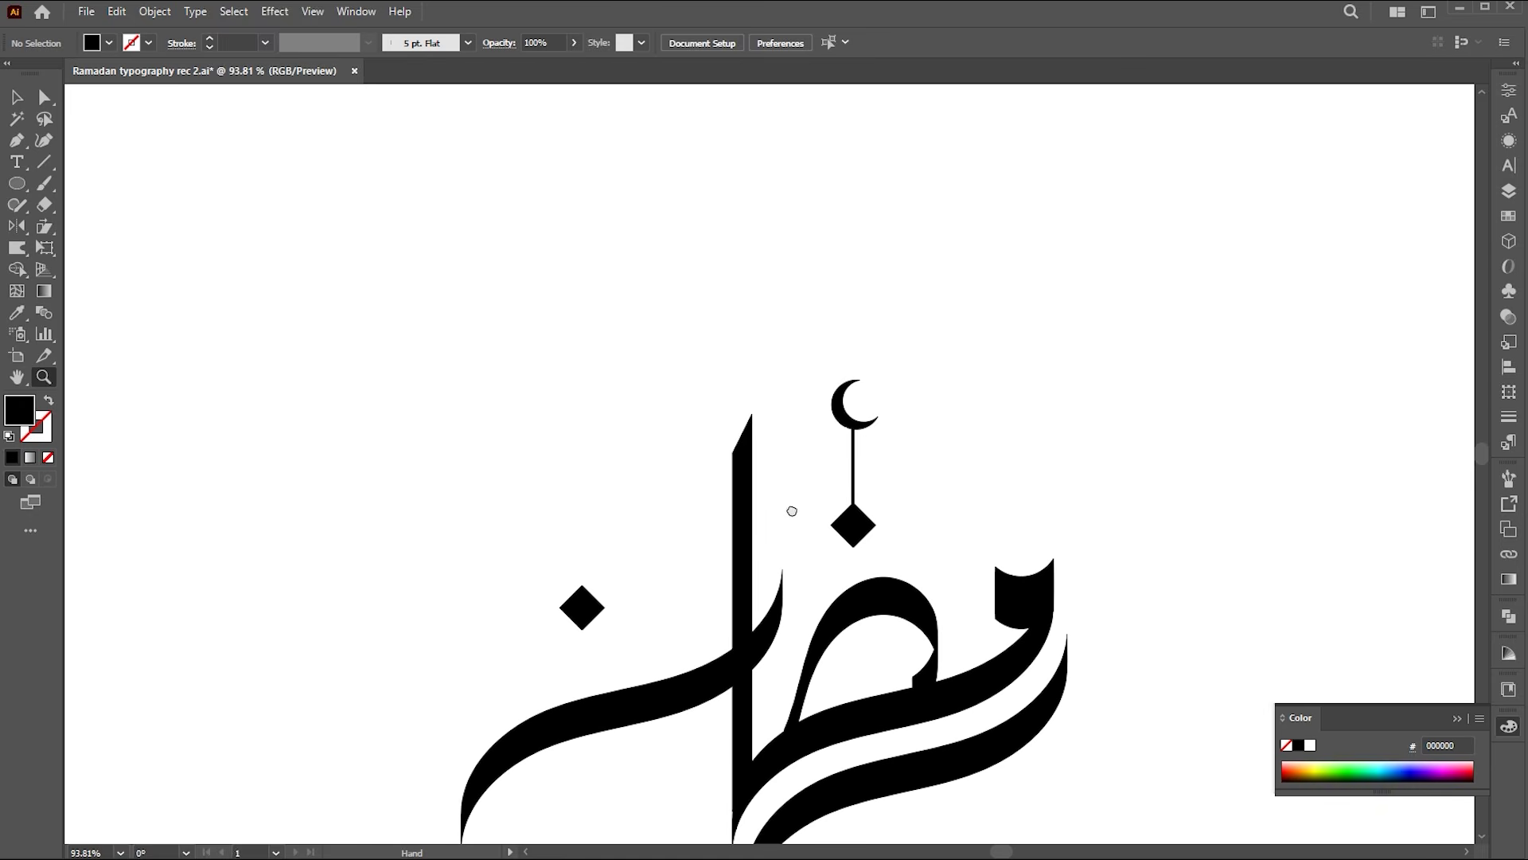
{"action": "left_click_drag", "start_coordinate": [794, 516], "coordinate": [748, 416]}
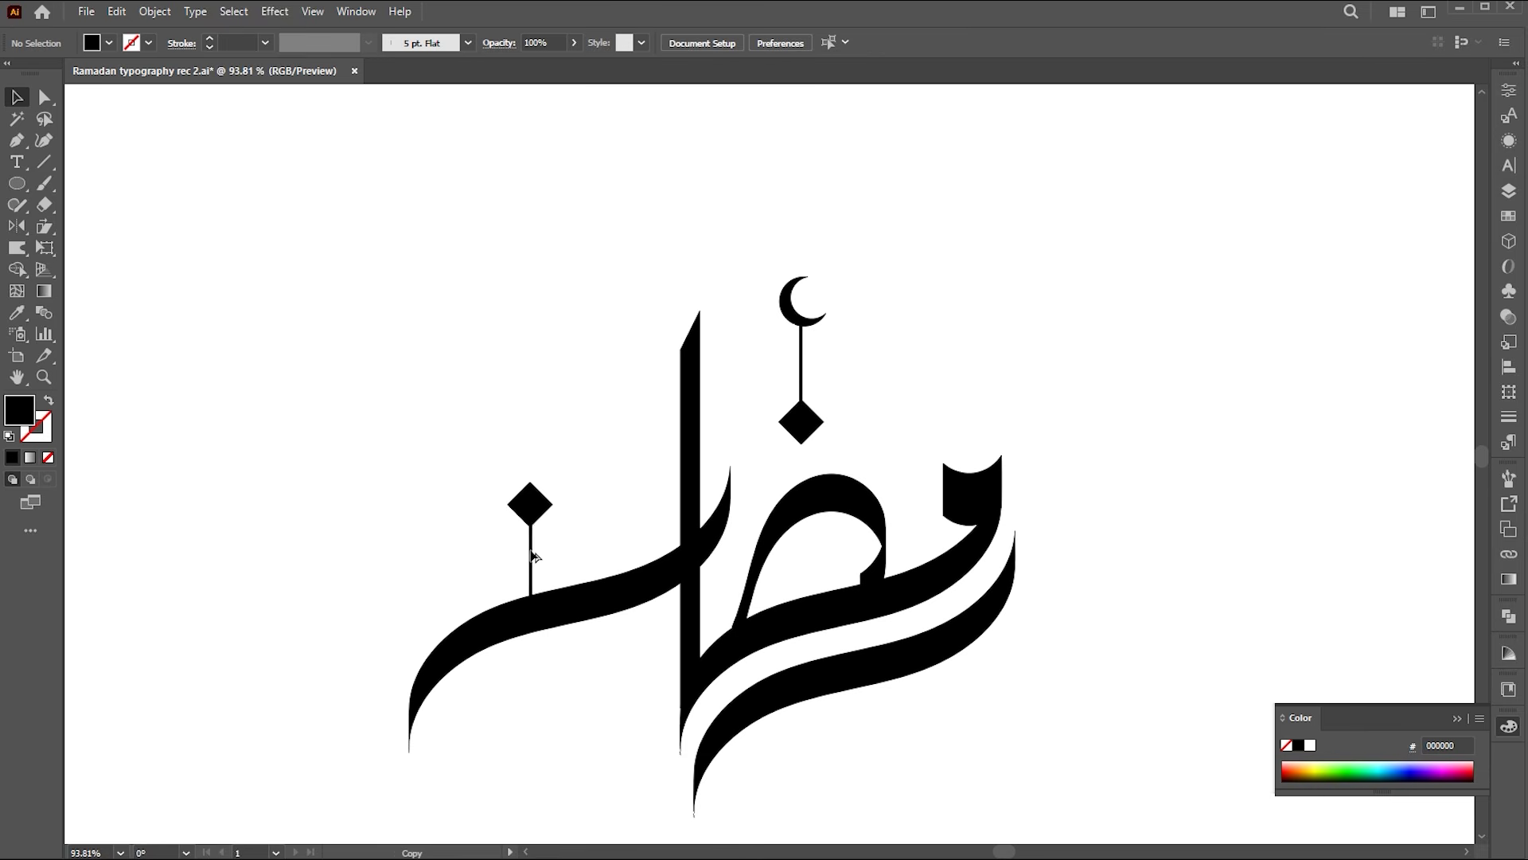
Step: Copy the vertical line beneath the left diamond and extend its lower end past the left curved stroke
{"action": "left_click", "coordinate": [534, 557]}
{"action": "key", "text": "a"}
{"action": "left_click_drag", "start_coordinate": [529, 594], "coordinate": [600, 645]}
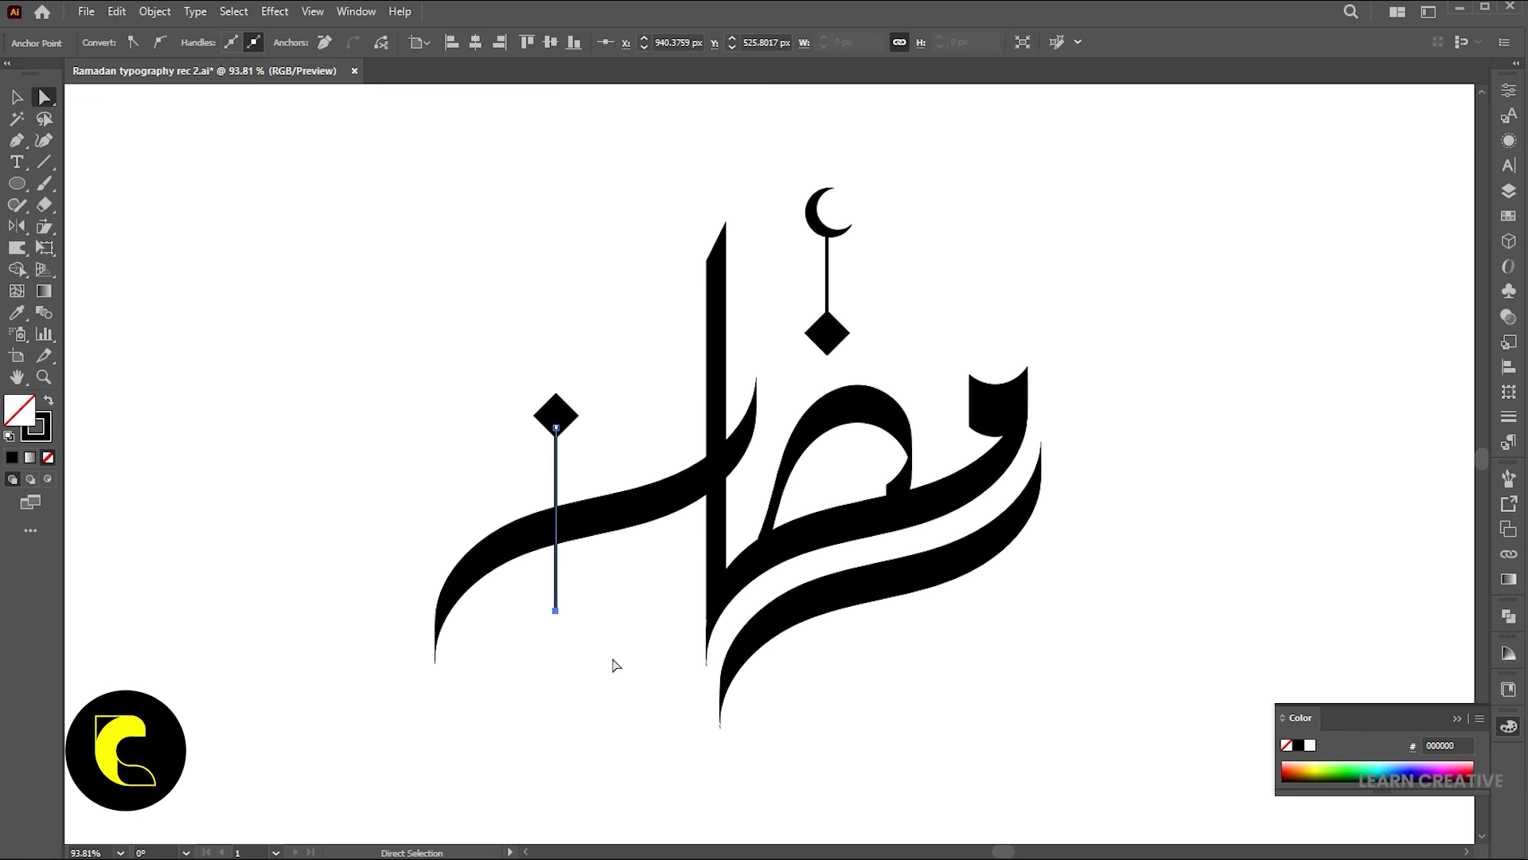
{"action": "key", "text": "v"}
{"action": "left_click", "coordinate": [646, 583]}
Step: Draw a 4-point star with radii 23.7657 px and 8.2215 px beside the left line's lower end and give its stroke round joins
{"action": "left_click_drag", "start_coordinate": [593, 577], "coordinate": [724, 593]}
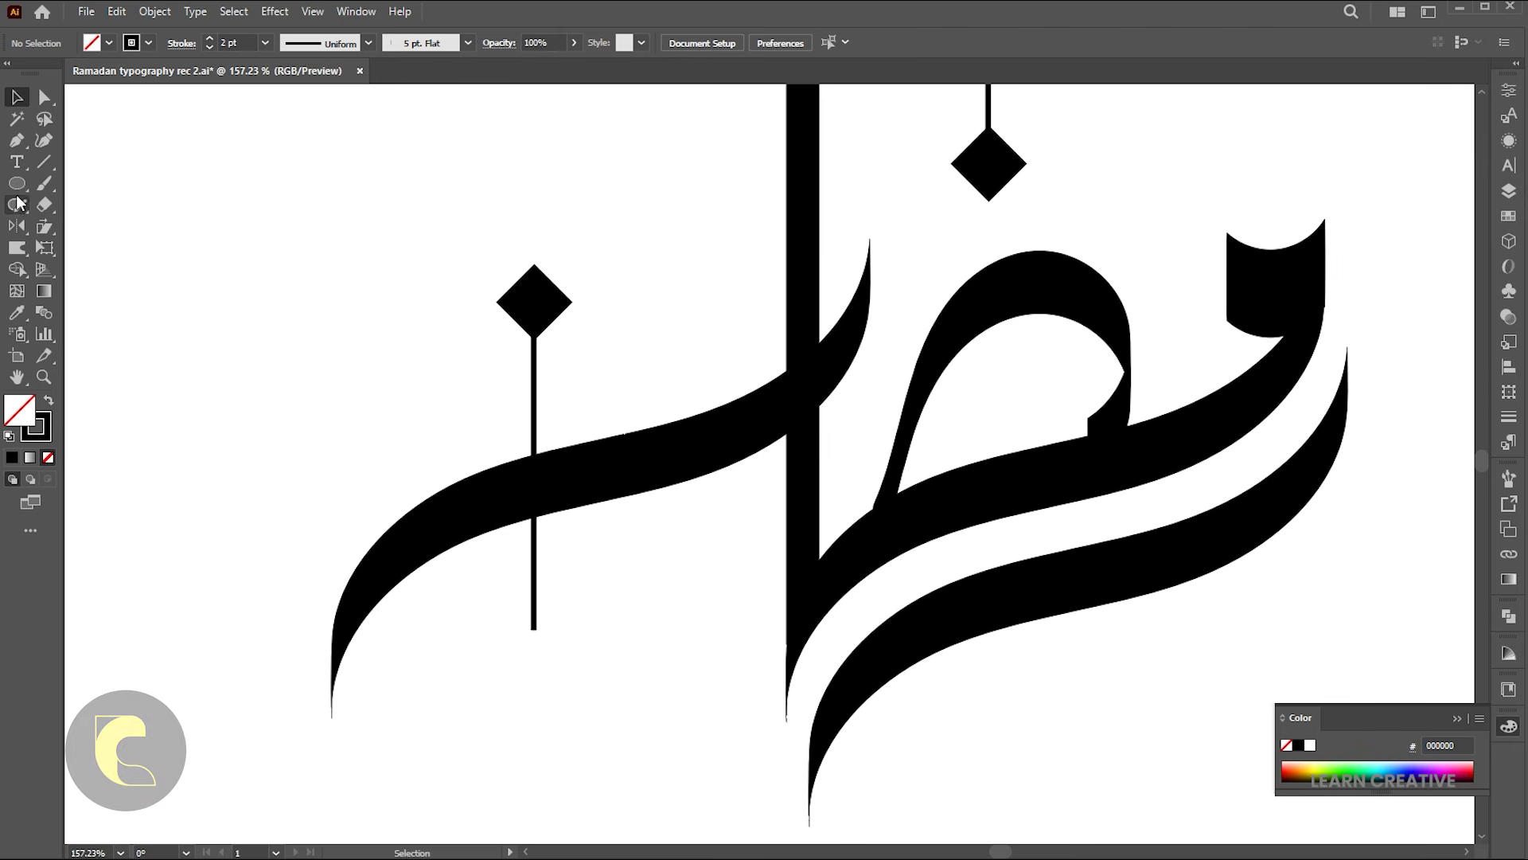
{"action": "left_click_drag", "start_coordinate": [16, 183], "coordinate": [85, 269]}
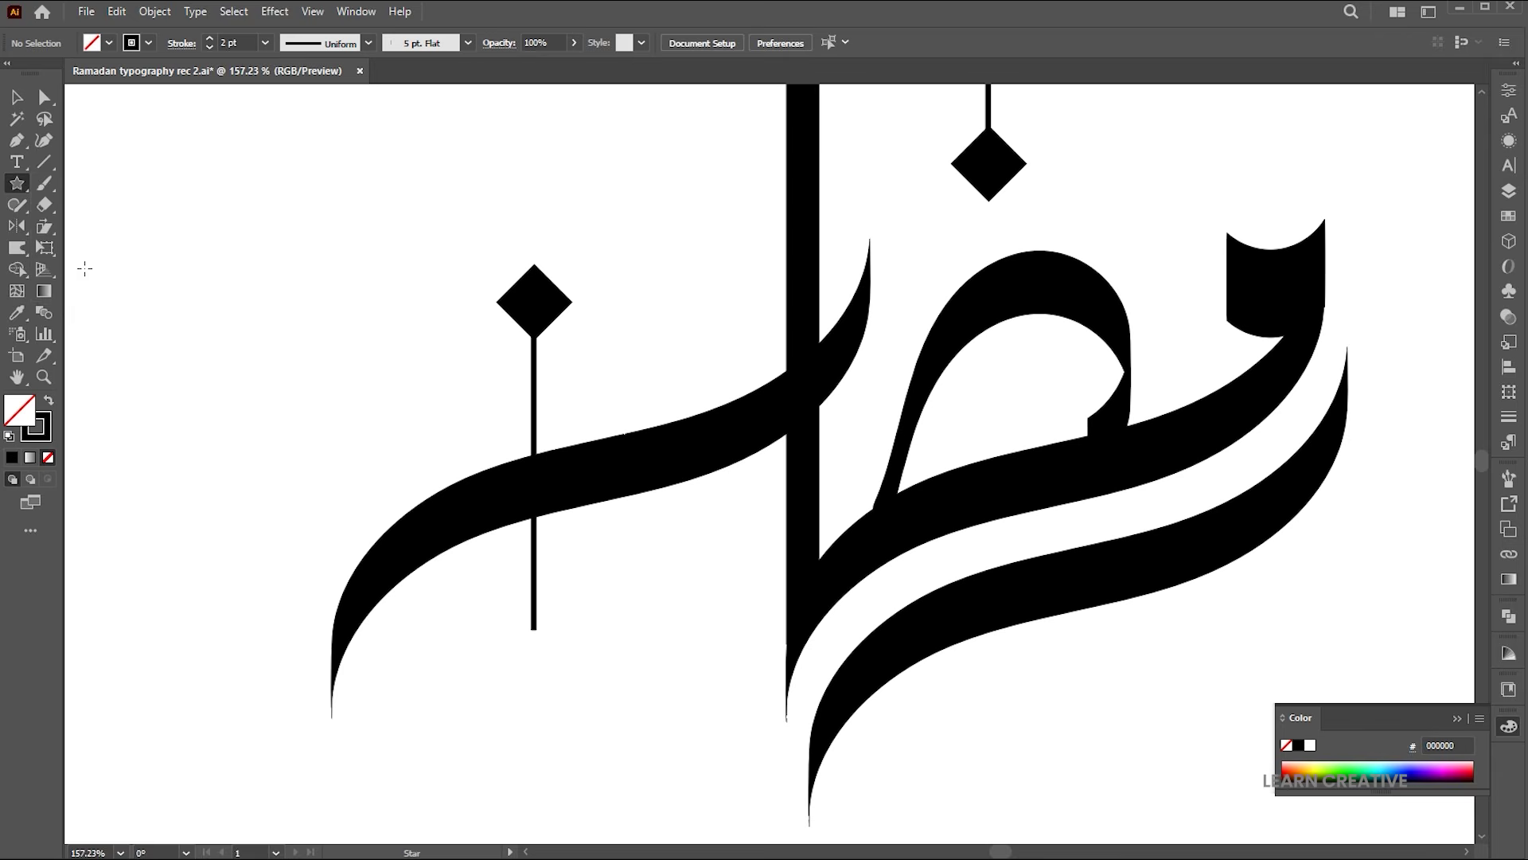
{"action": "left_click", "coordinate": [614, 629]}
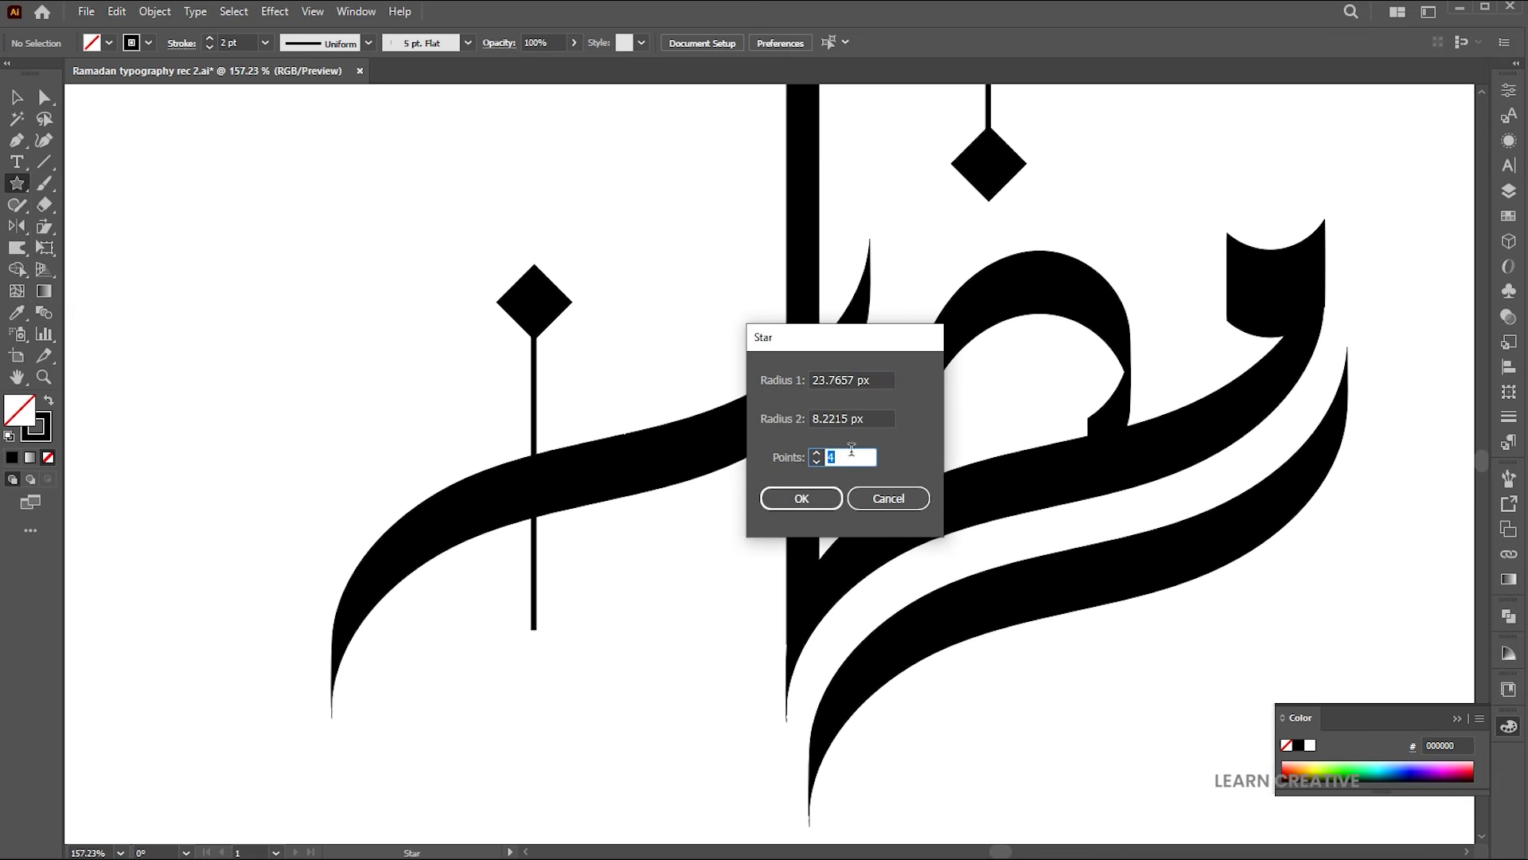
{"action": "left_click", "coordinate": [824, 503]}
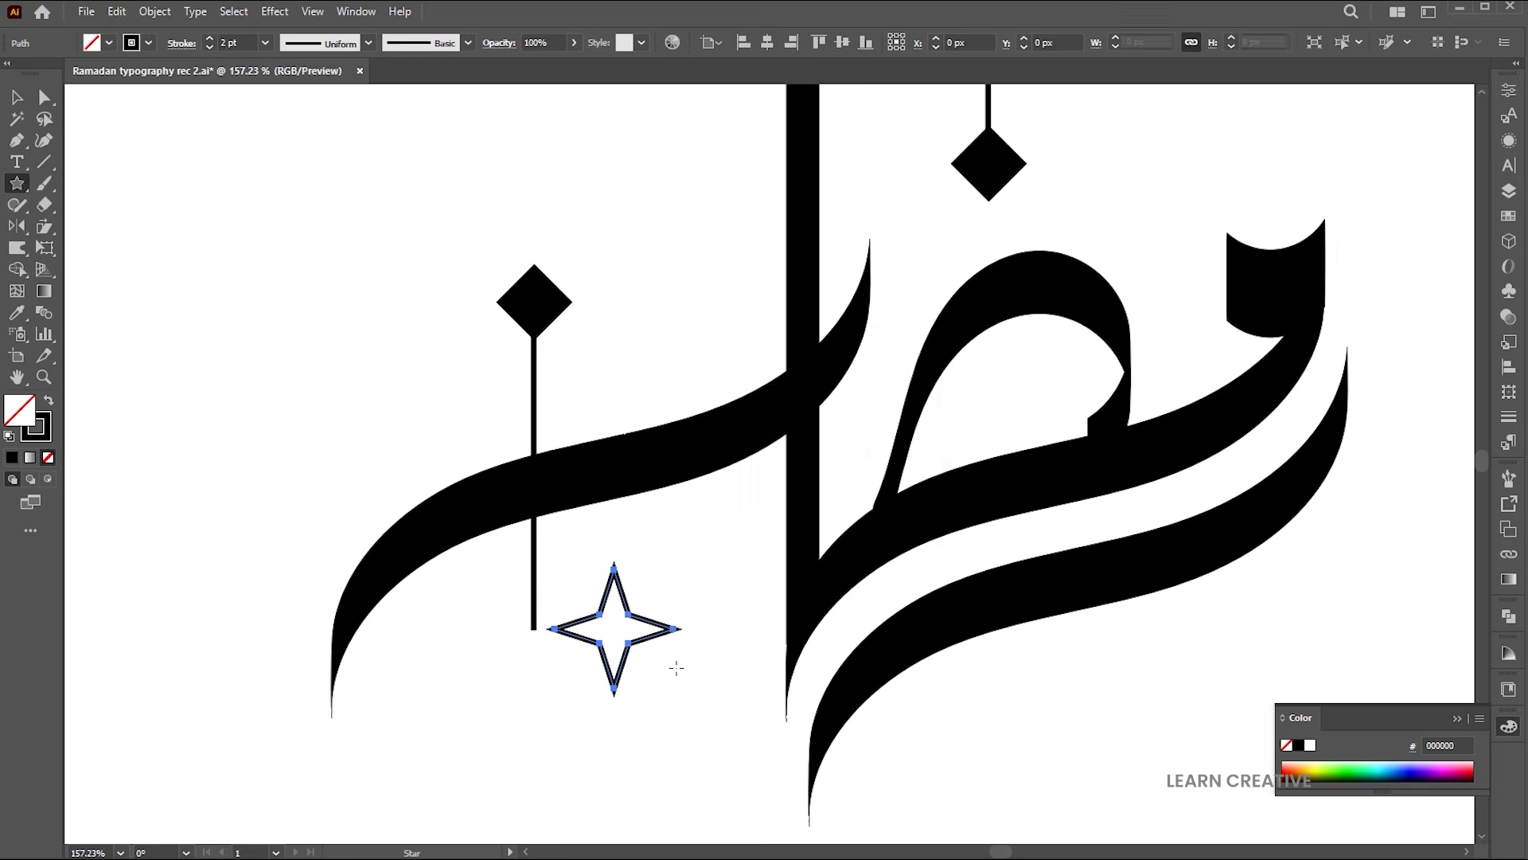
{"action": "left_click", "coordinate": [178, 47]}
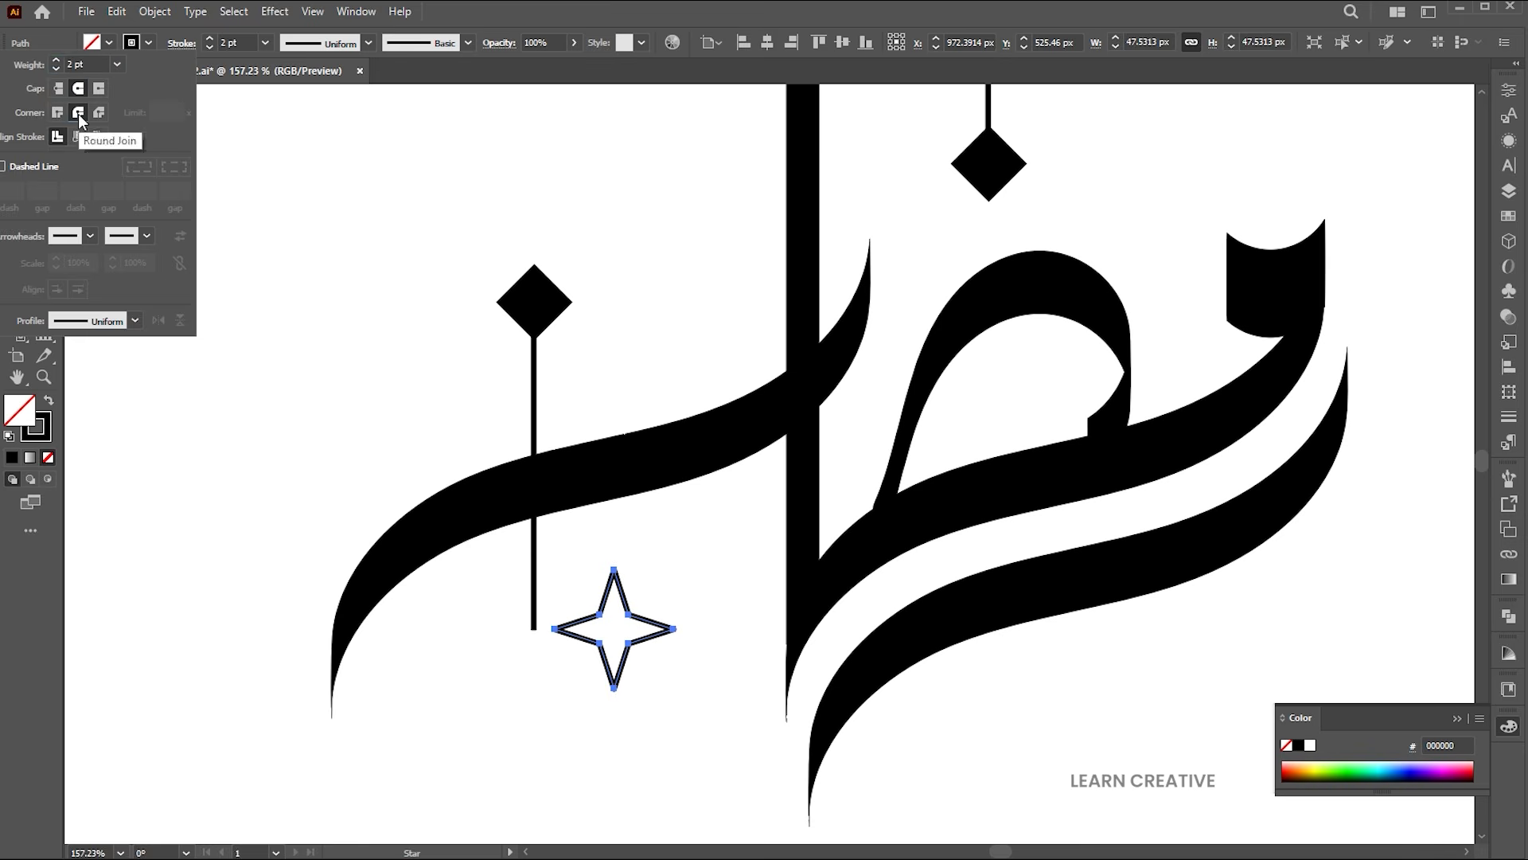
{"action": "left_click", "coordinate": [661, 540]}
{"action": "key", "text": "v"}
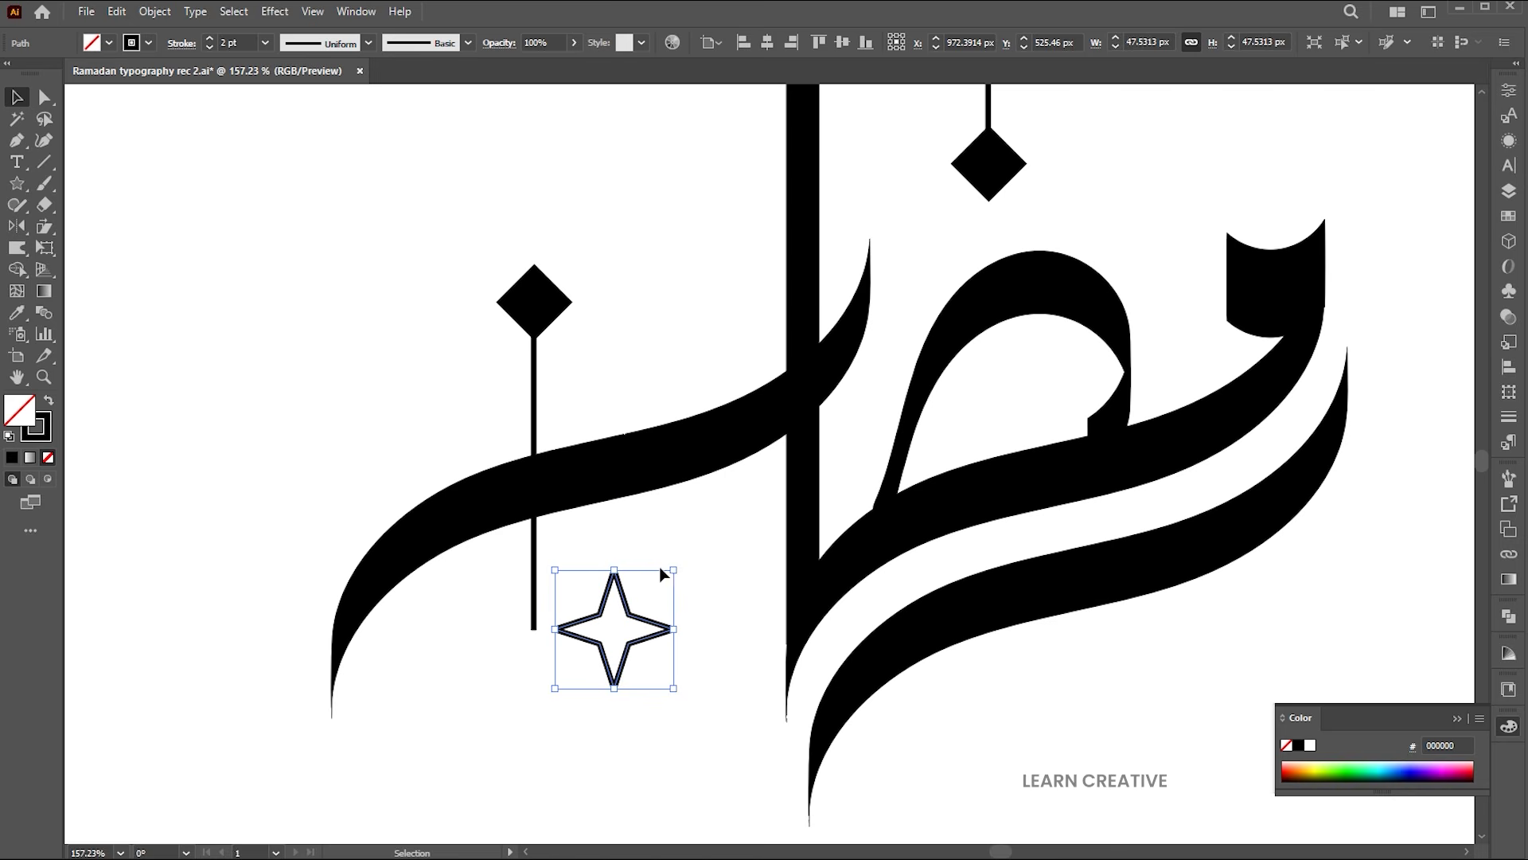
Step: Scale the star down to about 20.6 px, centre it on the lower part of the left line, and place a copy directly beneath it
{"action": "mouse_move", "coordinate": [668, 573]}
{"action": "left_mouse_down"}
{"action": "mouse_move", "coordinate": [539, 613]}
{"action": "mouse_move", "coordinate": [556, 572]}
{"action": "mouse_move", "coordinate": [593, 597]}
{"action": "mouse_move", "coordinate": [601, 378]}
{"action": "left_mouse_up"}
{"action": "left_click", "coordinate": [685, 590]}
{"action": "scroll", "coordinate": [546, 587], "scroll_direction": "up", "scroll_amount": 3}
{"action": "mouse_move", "coordinate": [601, 378]}
{"action": "left_mouse_down"}
{"action": "mouse_move", "coordinate": [601, 524]}
{"action": "mouse_move", "coordinate": [599, 509]}
{"action": "left_mouse_up"}
Step: Turn the upper star solid black without stroke and extend the vertical line down past the lower star
{"action": "left_click", "coordinate": [611, 390]}
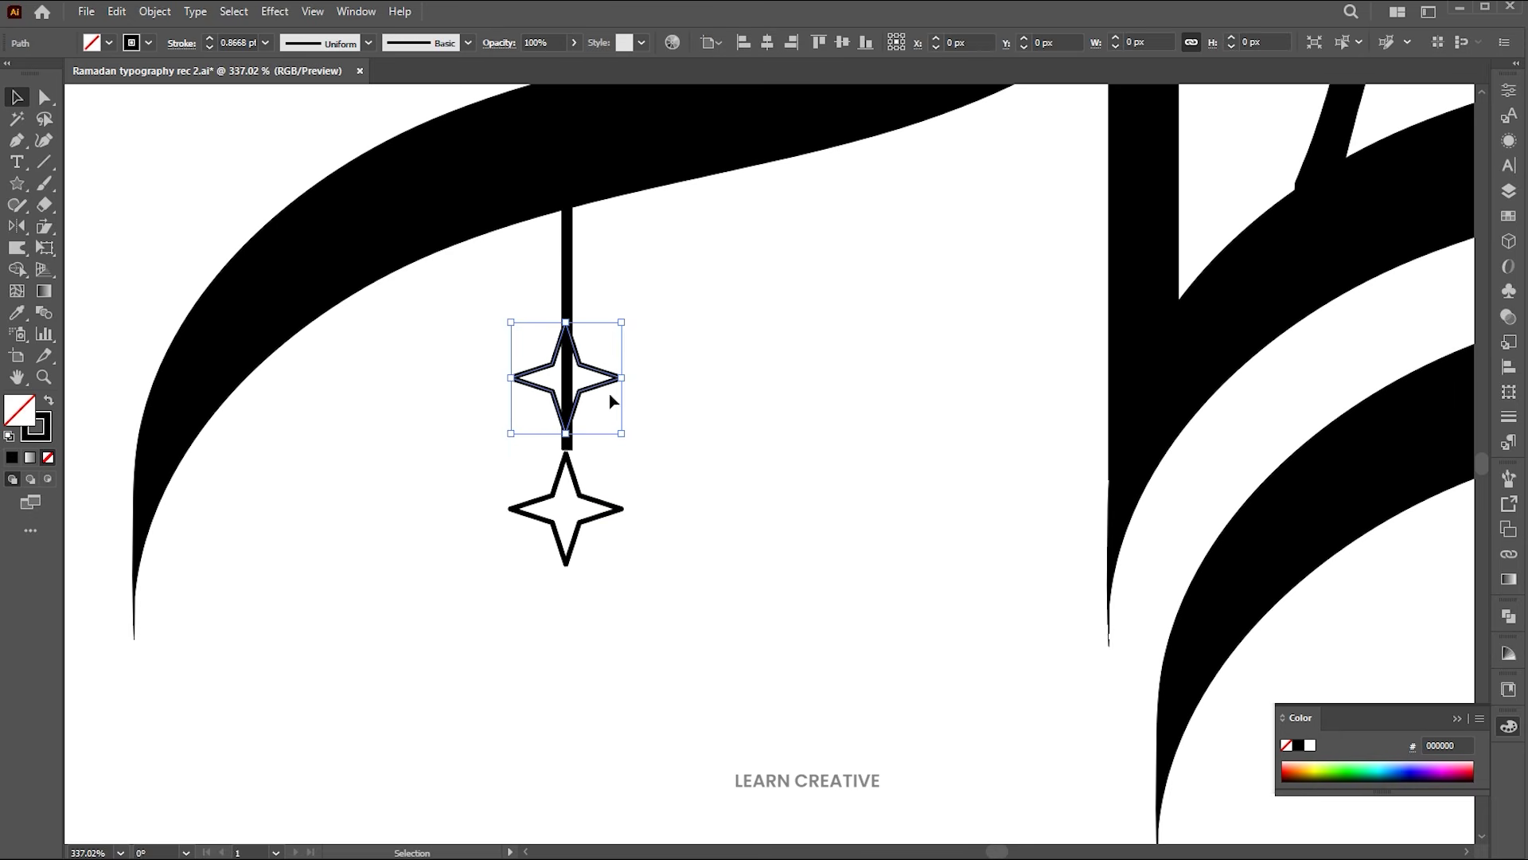
{"action": "left_click", "coordinate": [50, 406]}
{"action": "key", "text": "a"}
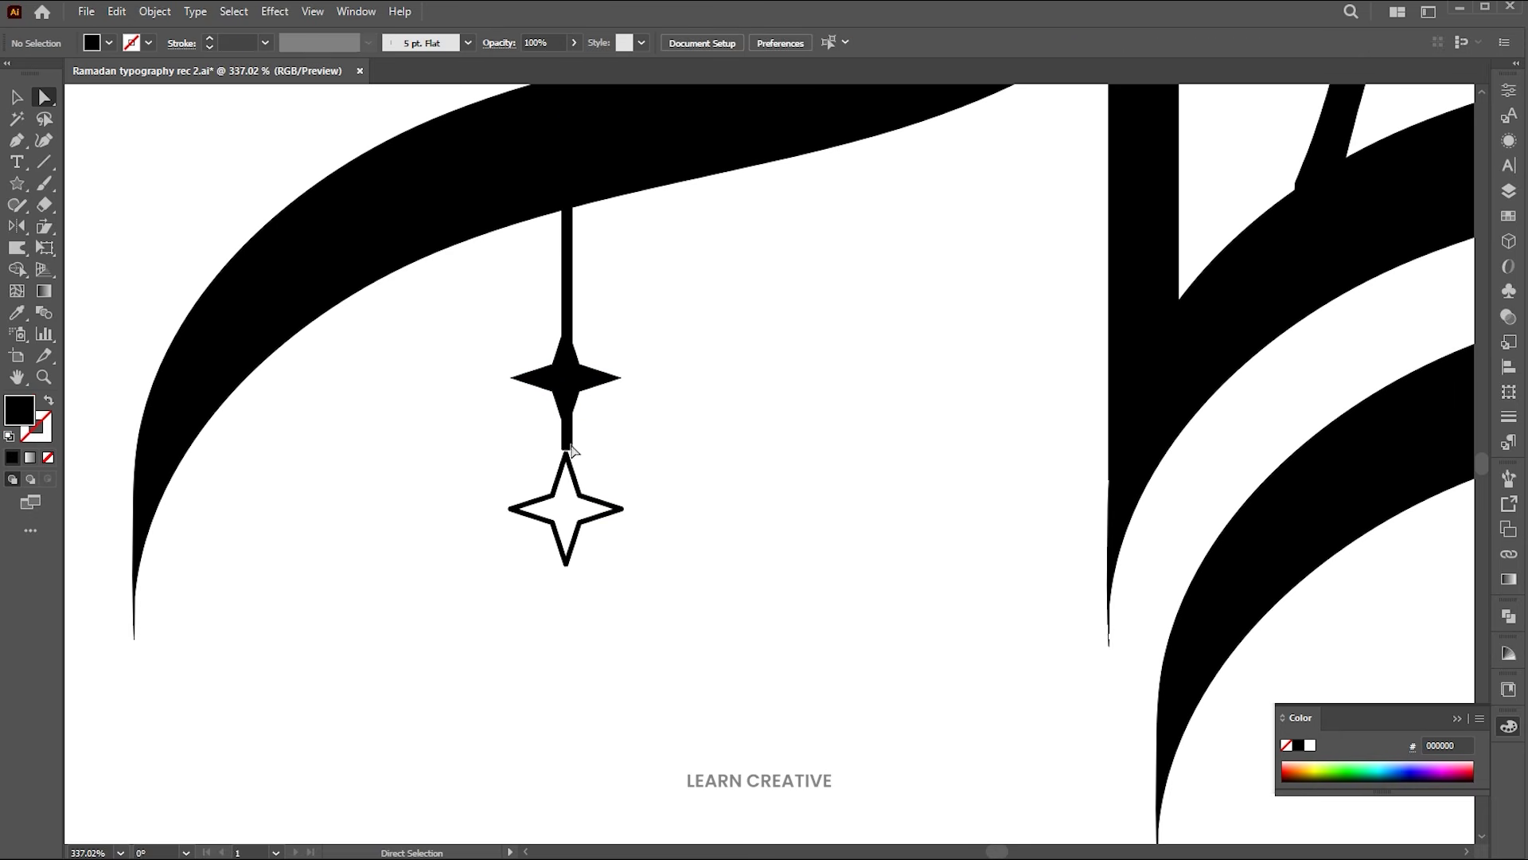
{"action": "left_click", "coordinate": [567, 448]}
{"action": "left_click_drag", "start_coordinate": [567, 451], "coordinate": [563, 578]}
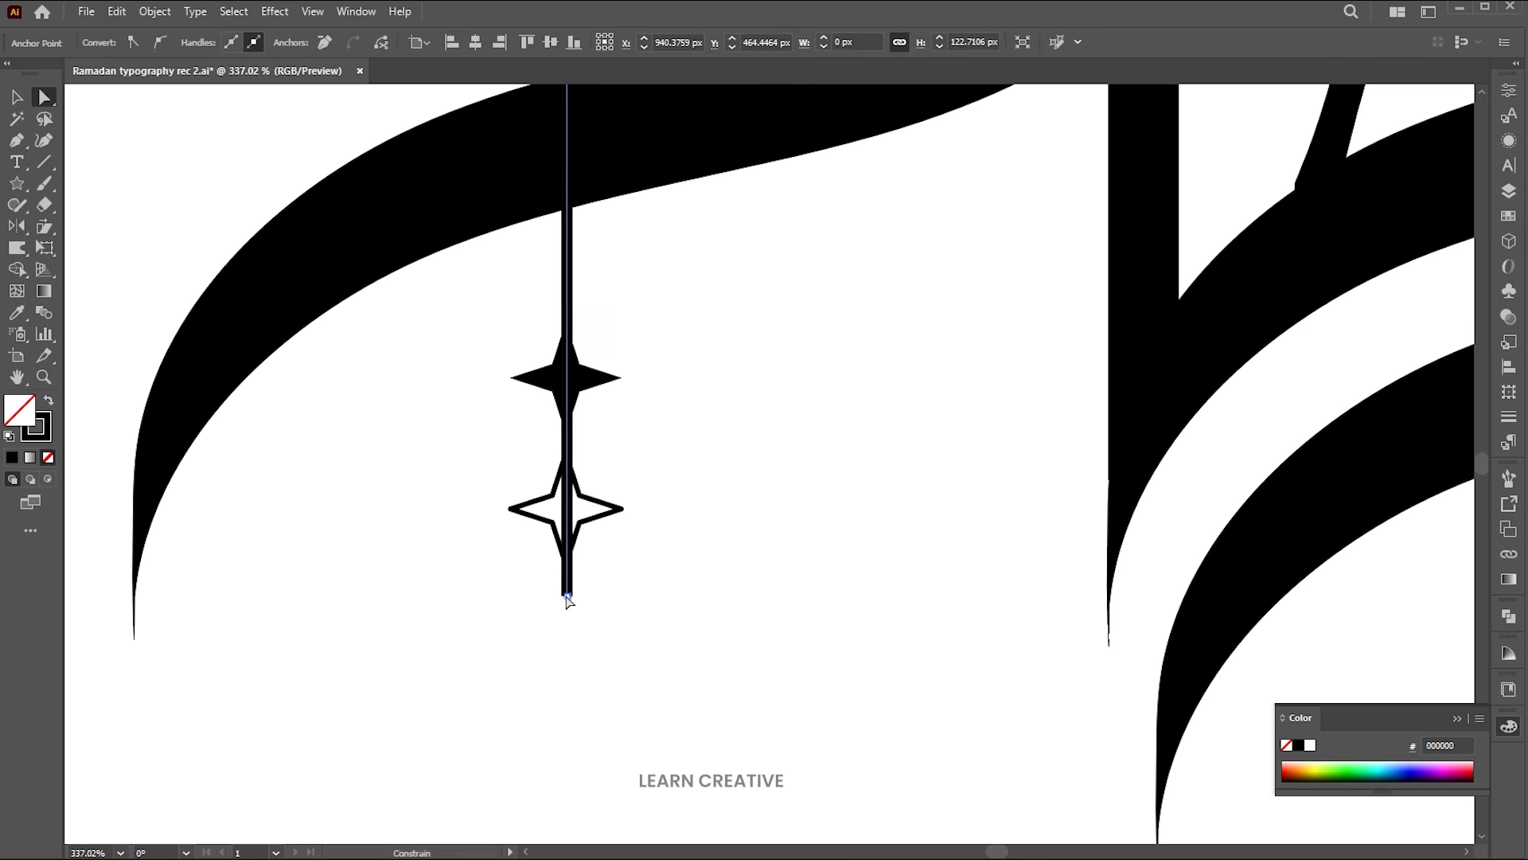
Step: Fill the lower outlined star with the white of the canvas while keeping its black outline
{"action": "key", "text": "v"}
{"action": "left_click", "coordinate": [613, 516]}
{"action": "key", "text": "i"}
{"action": "left_click", "coordinate": [700, 501]}
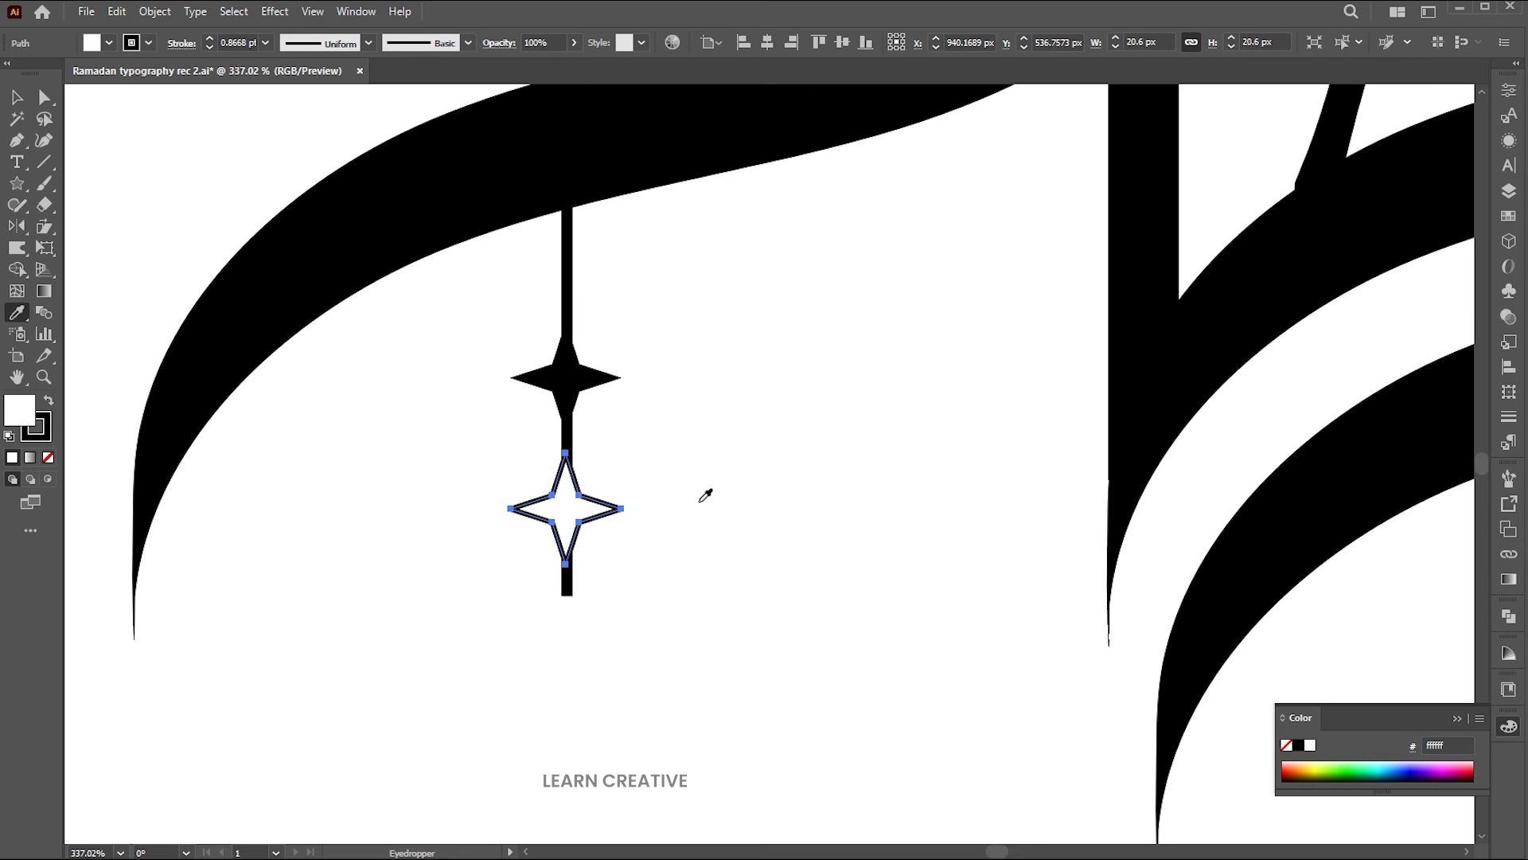
Step: Extend the lower end of the left vertical line further below the white star
{"action": "key", "text": "ctrl+shift+a"}
{"action": "key", "text": "a"}
{"action": "left_click", "coordinate": [567, 594]}
{"action": "left_click_drag", "start_coordinate": [566, 595], "coordinate": [559, 675]}
{"action": "key", "text": "ctrl+shift+a"}
{"action": "key", "text": "v"}
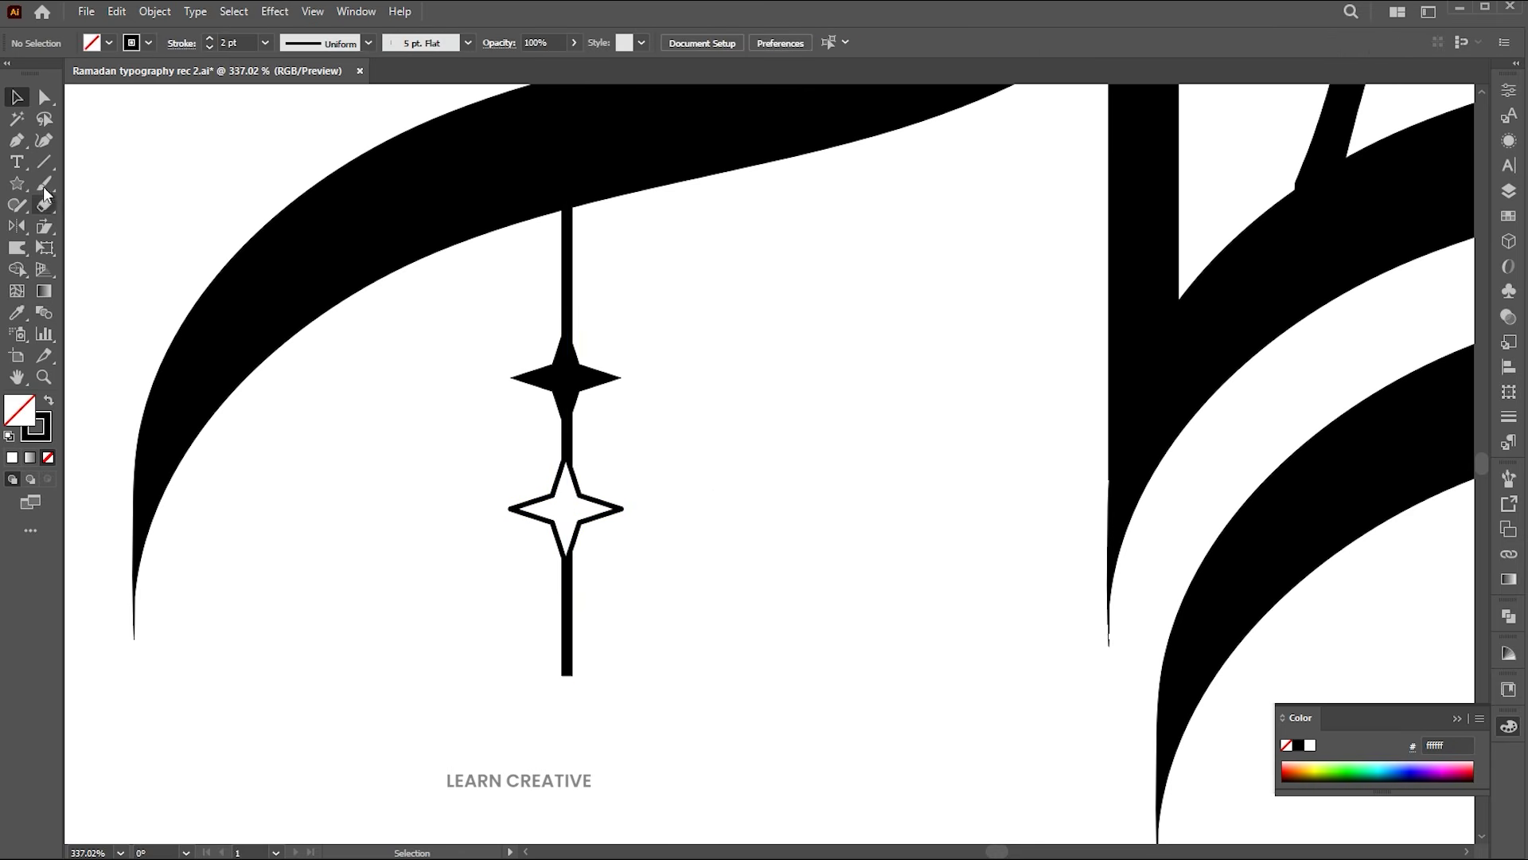
Step: Draw a small circle centred on the lower end of the left line and fill it black without stroke
{"action": "left_click_drag", "start_coordinate": [22, 191], "coordinate": [73, 227]}
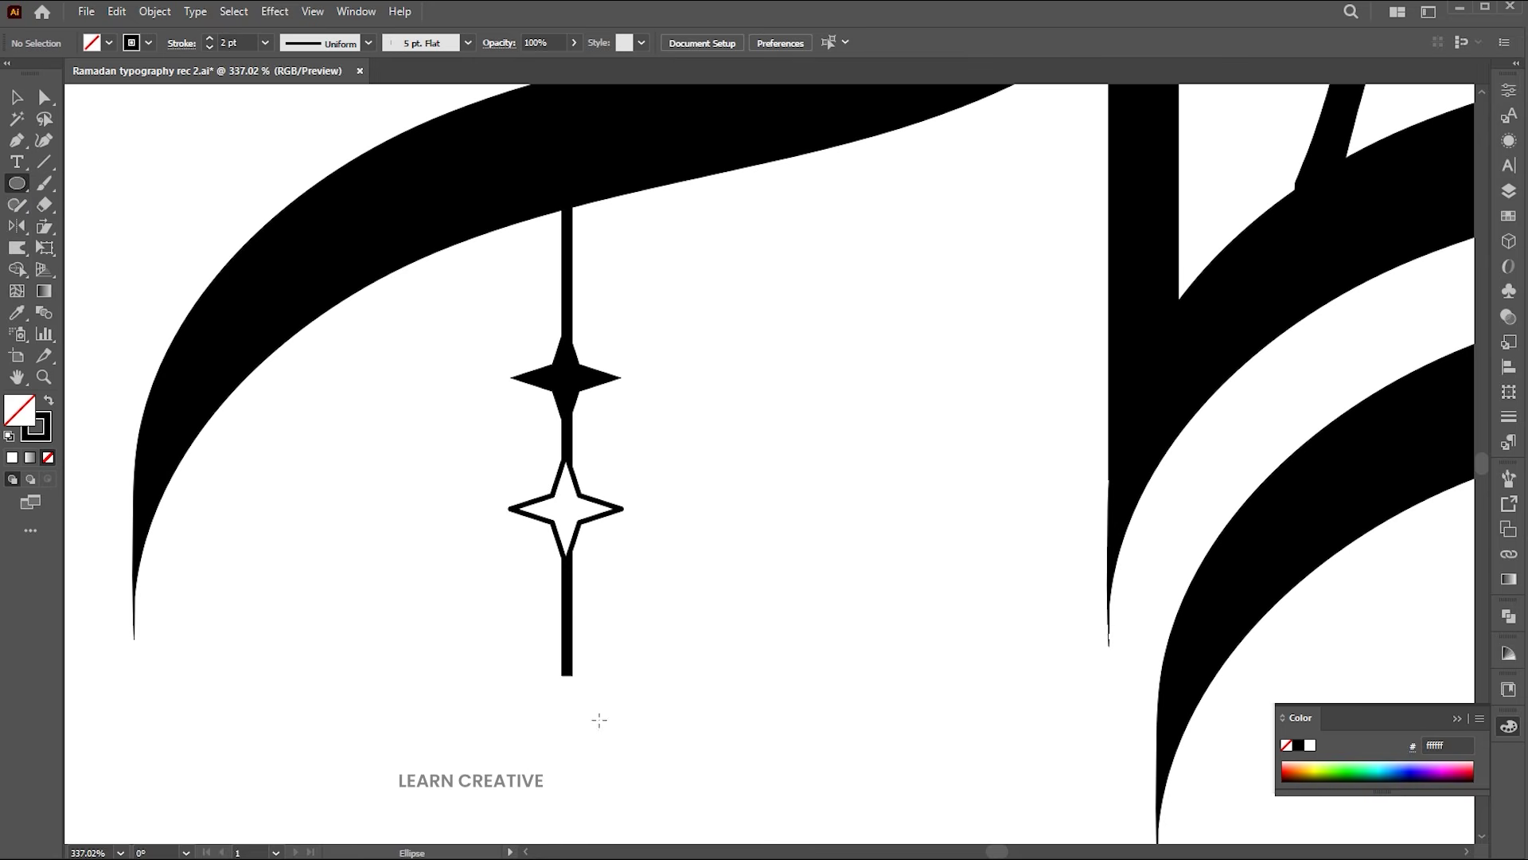
{"action": "mouse_move", "coordinate": [564, 675]}
{"action": "left_mouse_down"}
{"action": "mouse_move", "coordinate": [599, 692]}
{"action": "mouse_move", "coordinate": [602, 675]}
{"action": "left_mouse_up"}
{"action": "left_click", "coordinate": [49, 400]}
{"action": "key", "text": "v"}
{"action": "left_click", "coordinate": [744, 613]}
Step: Duplicate the complete lettering with its ornaments and place the copy outside the artboard's left side
{"action": "key", "text": "z"}
{"action": "left_click_drag", "start_coordinate": [603, 510], "coordinate": [319, 485]}
{"action": "left_click_drag", "start_coordinate": [636, 573], "coordinate": [584, 613]}
{"action": "scroll", "coordinate": [570, 505], "scroll_direction": "up", "scroll_amount": 2}
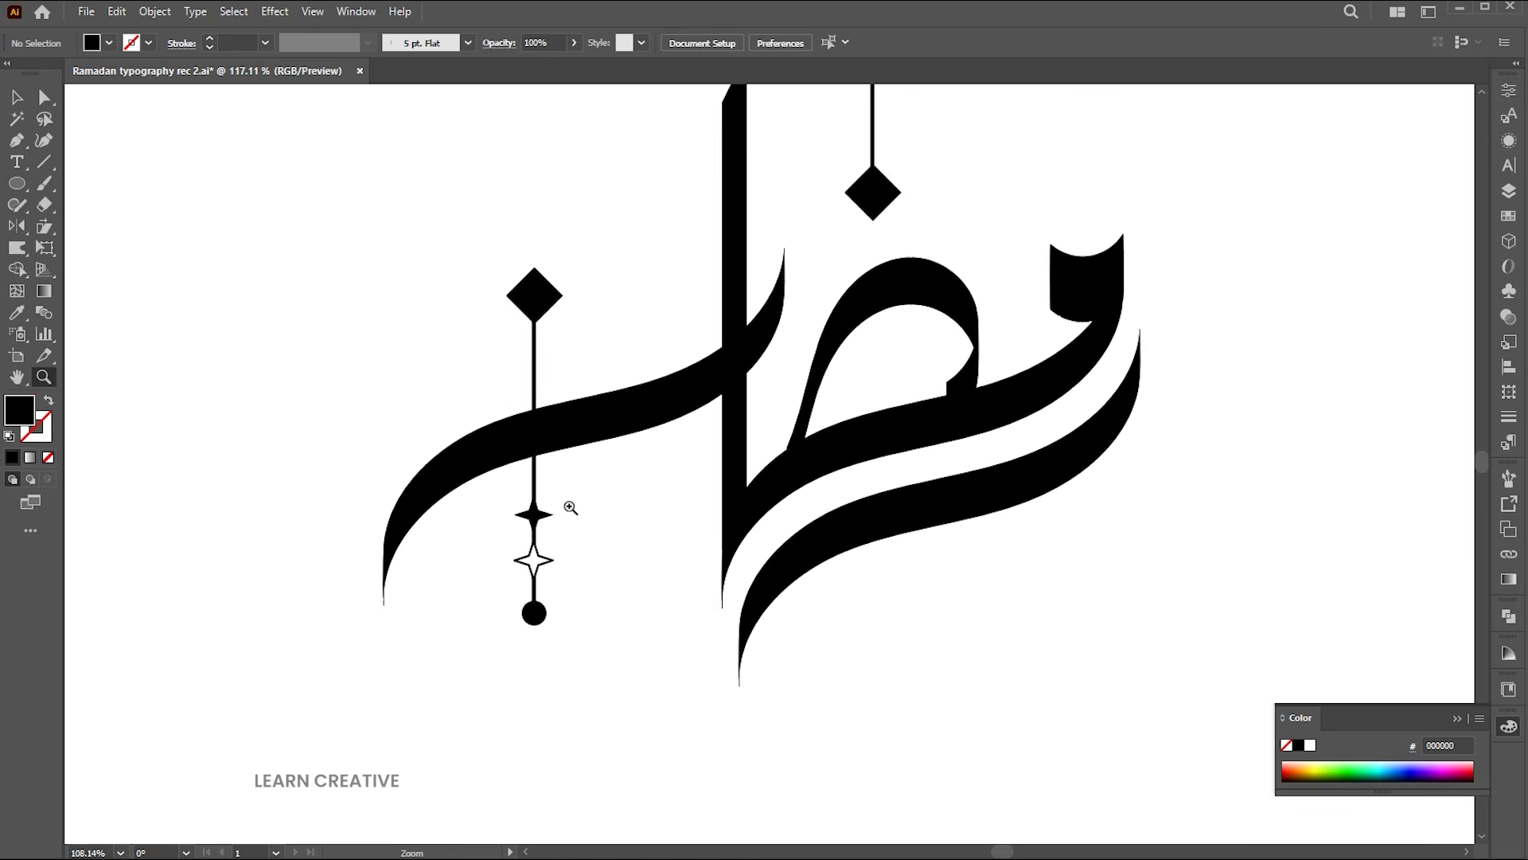
{"action": "key", "text": "v"}
{"action": "key", "text": "d"}
{"action": "scroll", "coordinate": [686, 512], "scroll_direction": "down", "scroll_amount": 3}
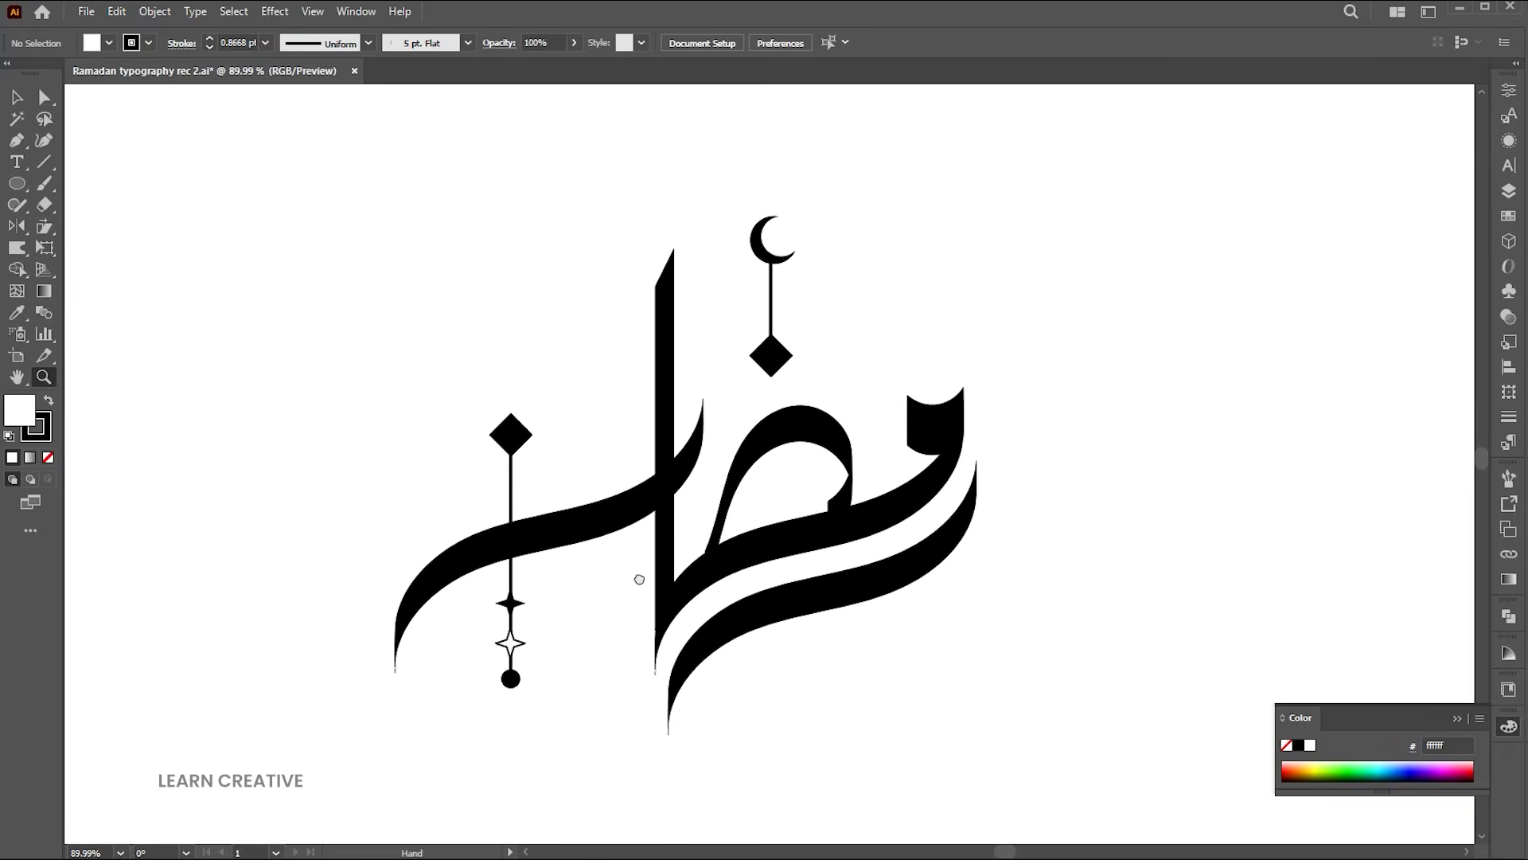
{"action": "left_click_drag", "start_coordinate": [815, 554], "coordinate": [522, 575]}
{"action": "key", "text": "v"}
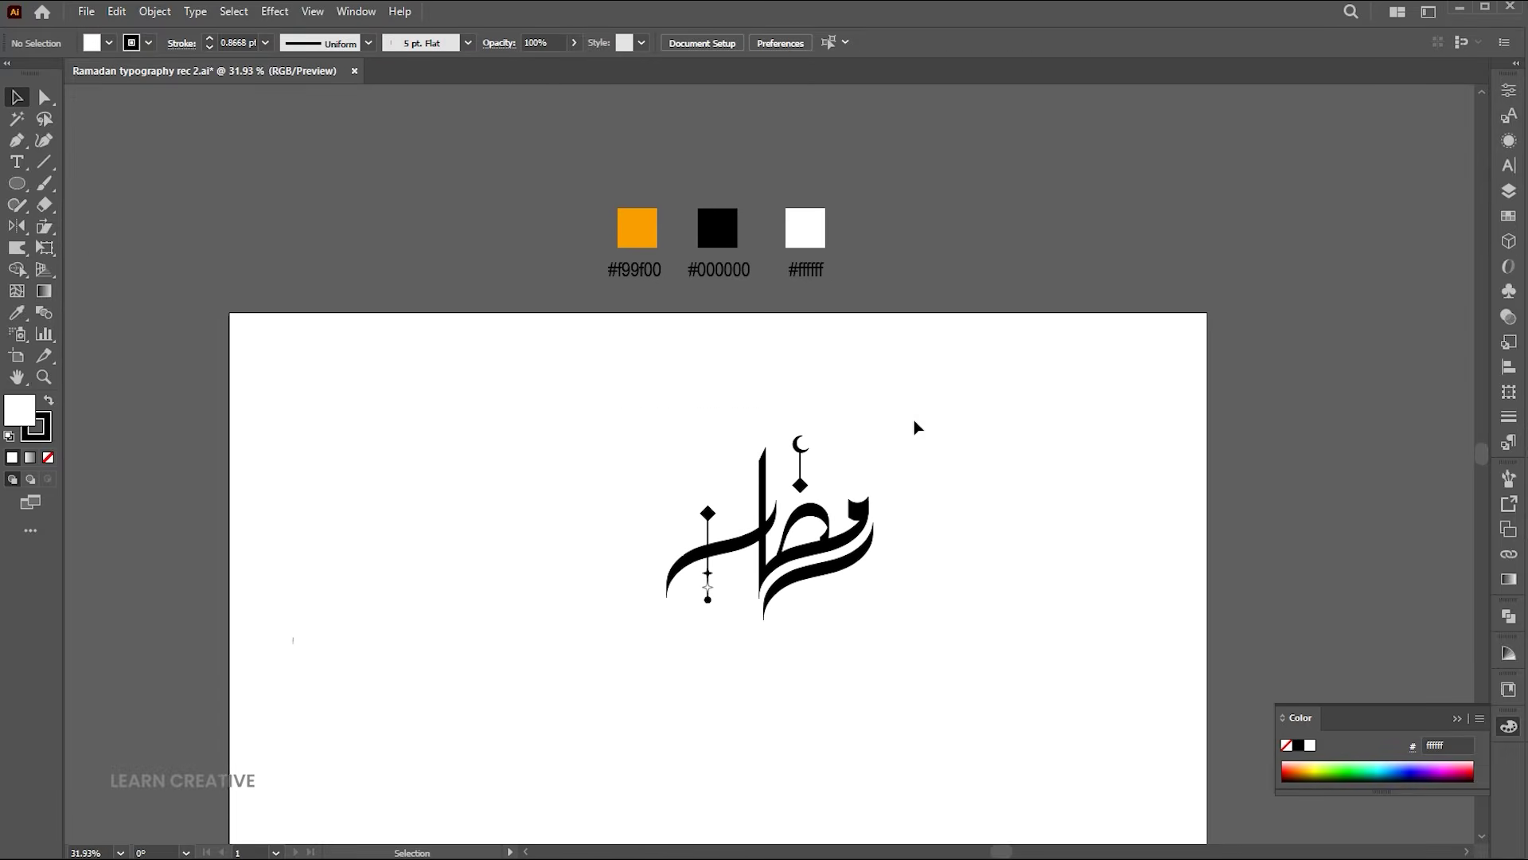
{"action": "left_click_drag", "start_coordinate": [926, 401], "coordinate": [599, 675]}
{"action": "left_click_drag", "start_coordinate": [860, 511], "coordinate": [183, 565], "text": "alt"}
Step: Select the whole lettering on the artboard and expand its appearance
{"action": "scroll", "coordinate": [900, 593], "scroll_direction": "up", "scroll_amount": 5}
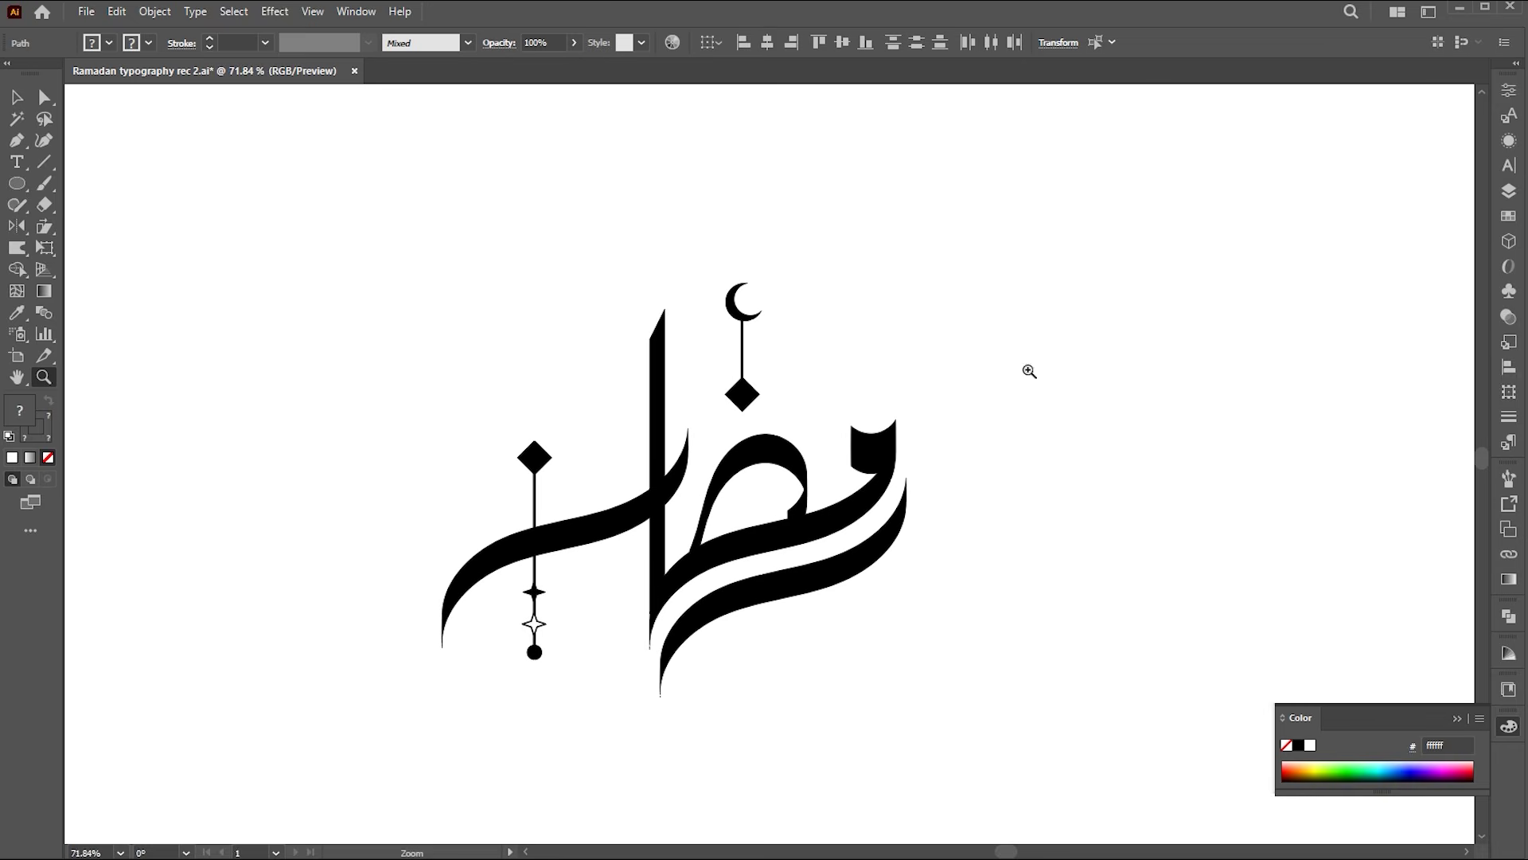
{"action": "left_click_drag", "start_coordinate": [1013, 199], "coordinate": [397, 734]}
{"action": "left_click", "coordinate": [156, 12]}
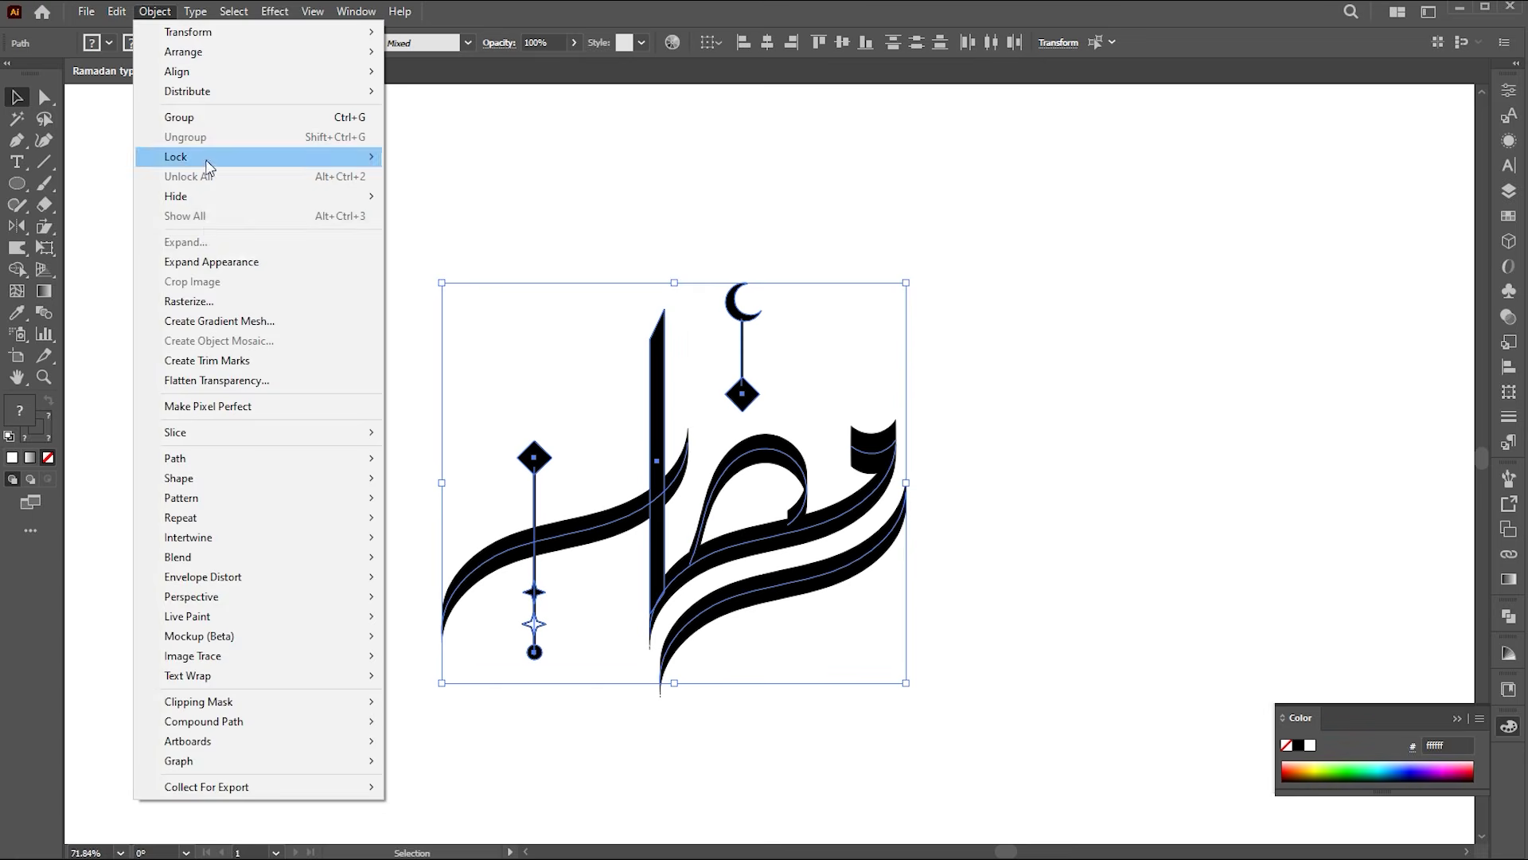
{"action": "left_click", "coordinate": [209, 264]}
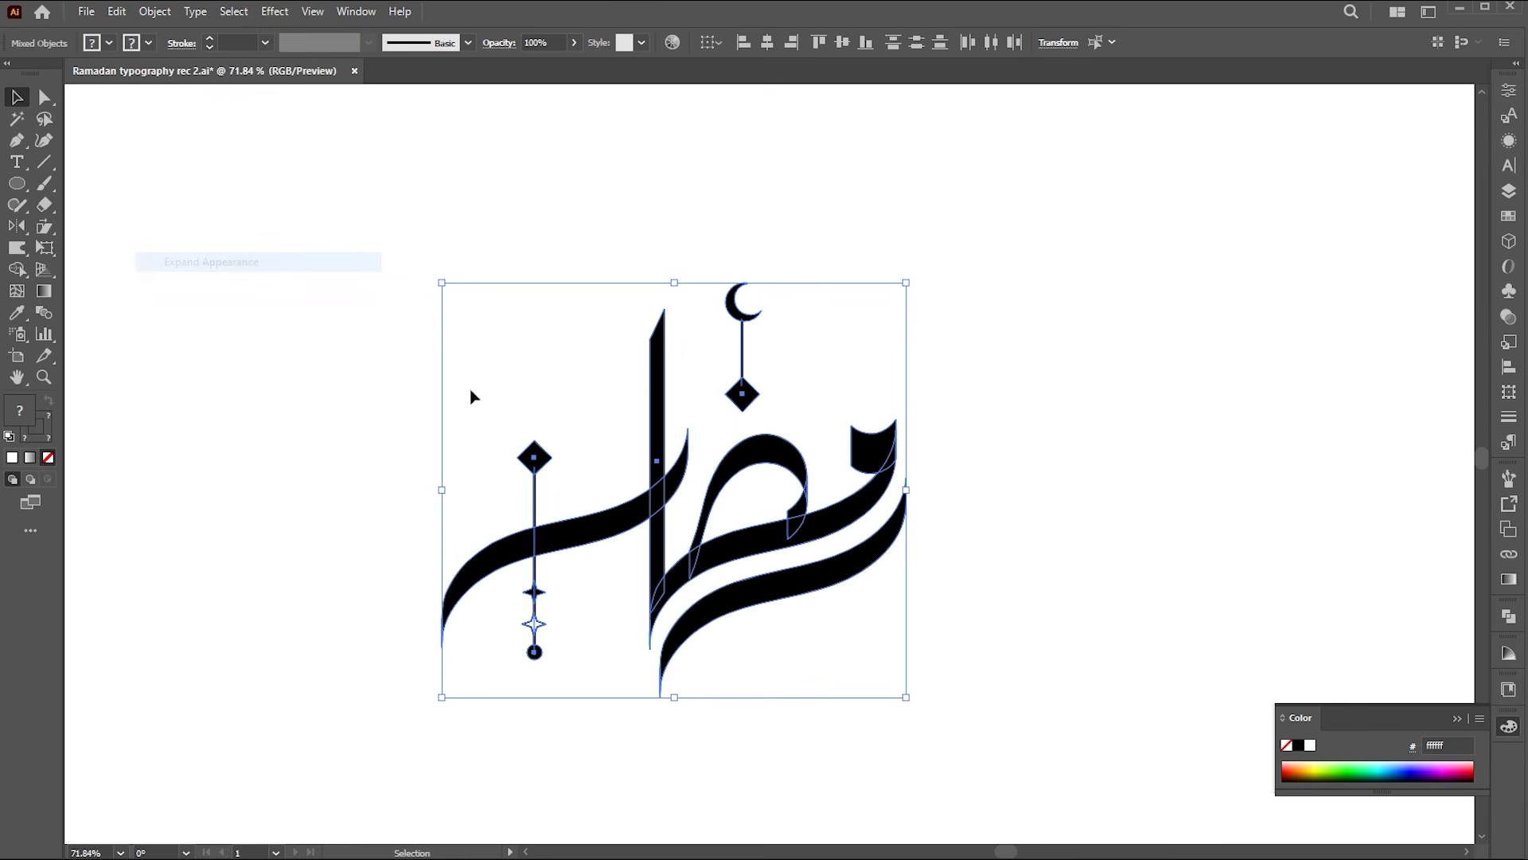
Step: Expand the selected lettering and ornaments so all remaining strokes become filled shapes
{"action": "key", "text": "z"}
{"action": "left_click_drag", "start_coordinate": [824, 552], "coordinate": [885, 533]}
{"action": "key", "text": "v"}
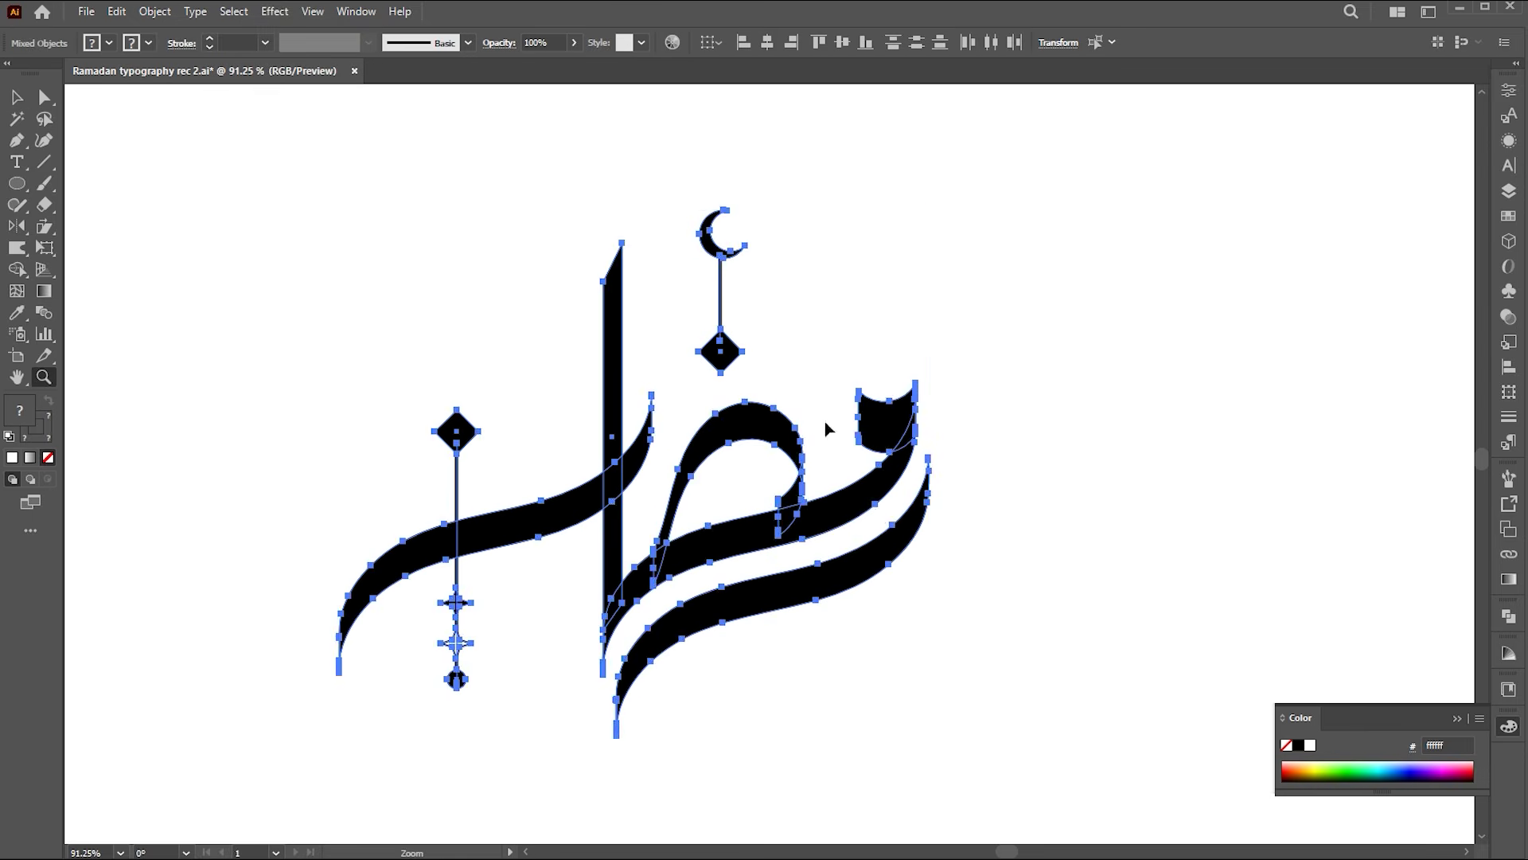
{"action": "left_click", "coordinate": [155, 11]}
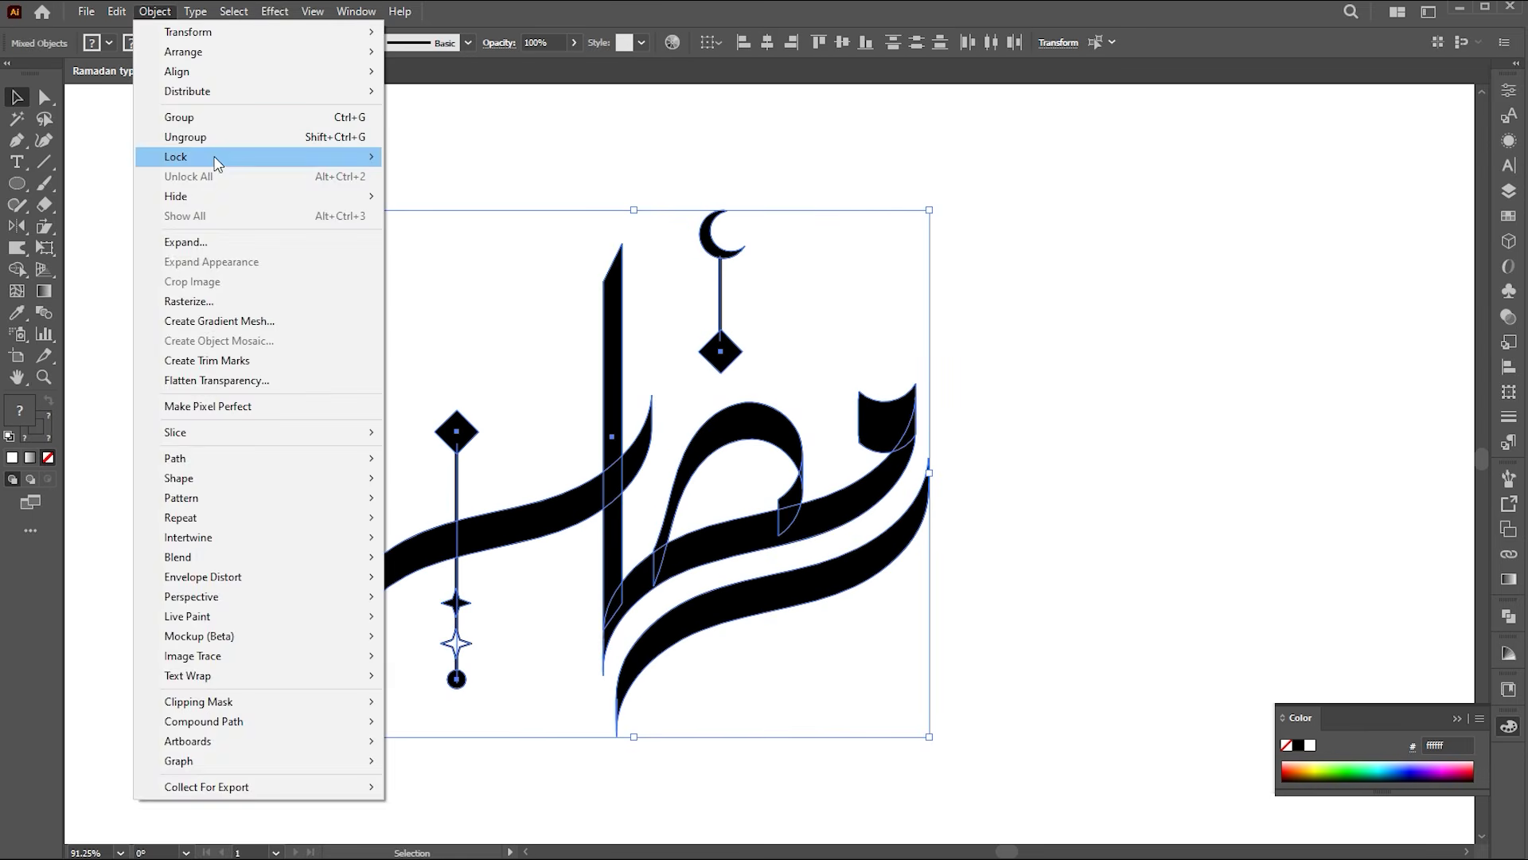
{"action": "left_click", "coordinate": [190, 241]}
{"action": "key", "text": "Return"}
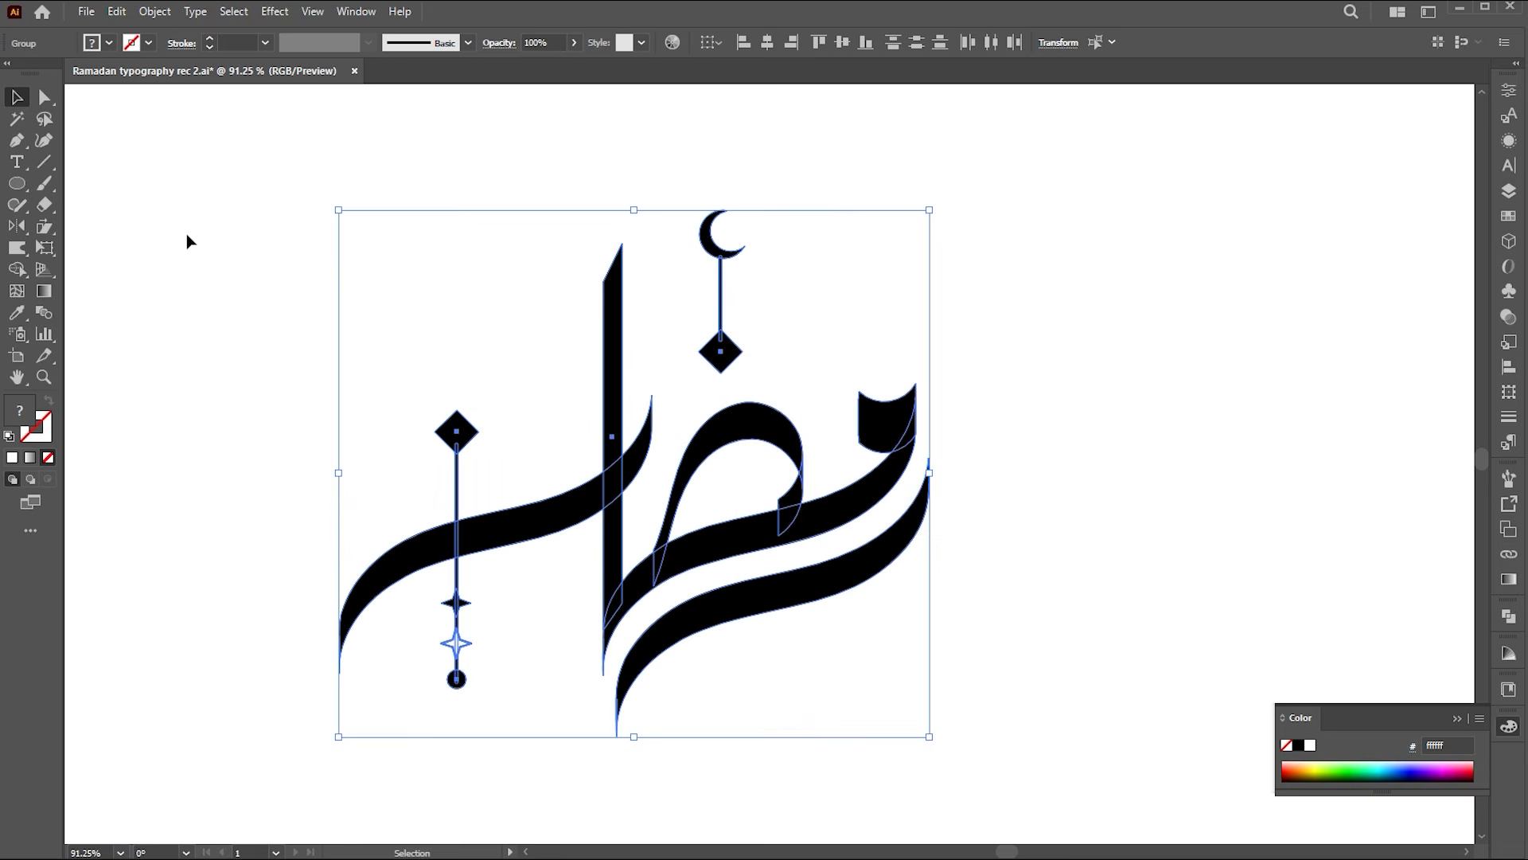
{"action": "left_click", "coordinate": [555, 278]}
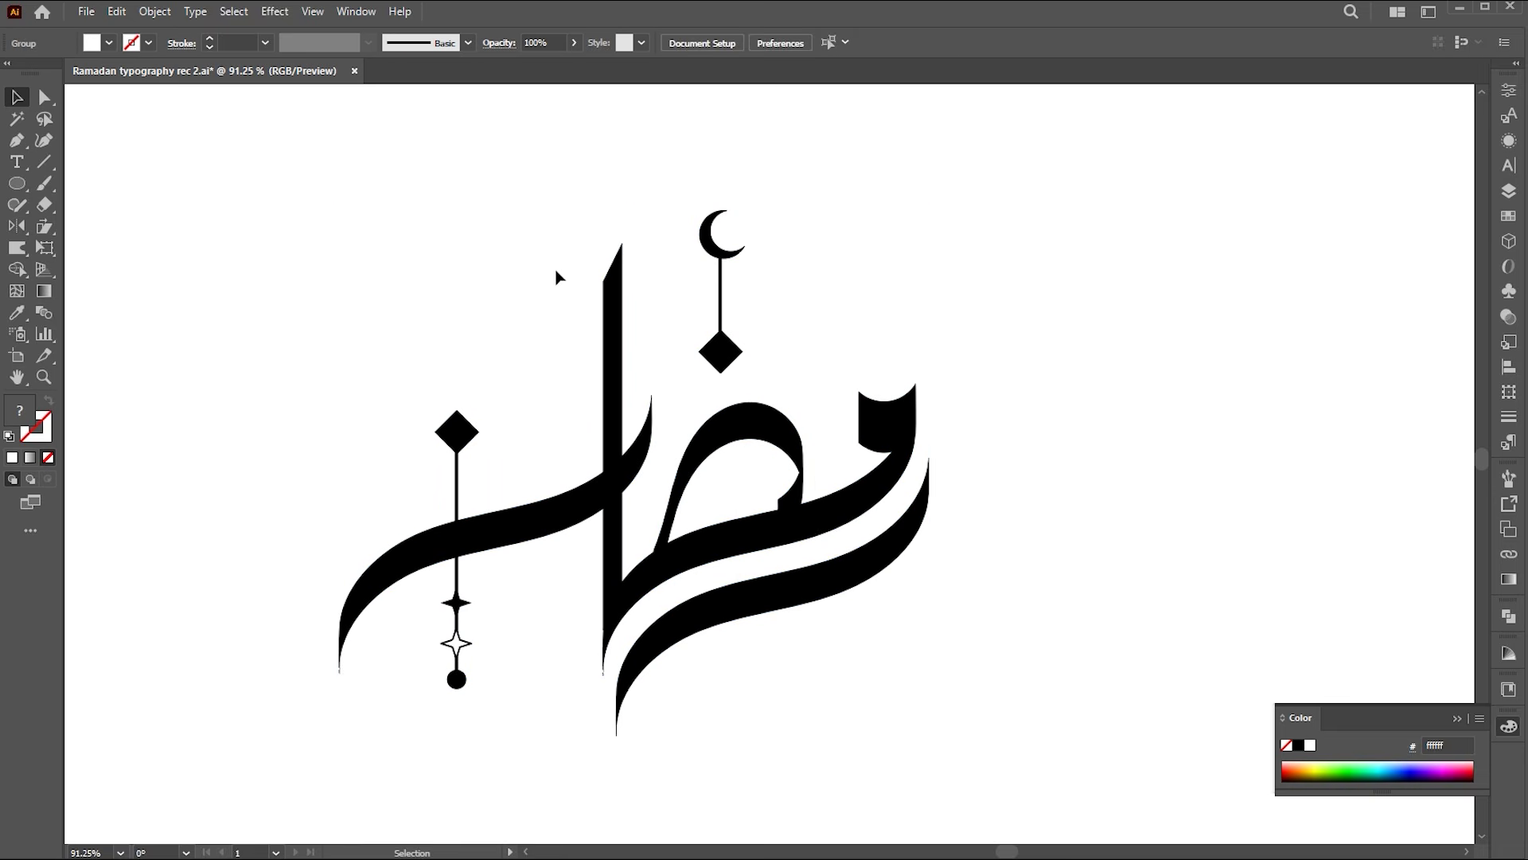
Step: Duplicate the left curved stroke slightly below itself and fill the copy with white ffffff
{"action": "left_click", "coordinate": [562, 517]}
{"action": "left_click_drag", "start_coordinate": [589, 505], "coordinate": [593, 527]}
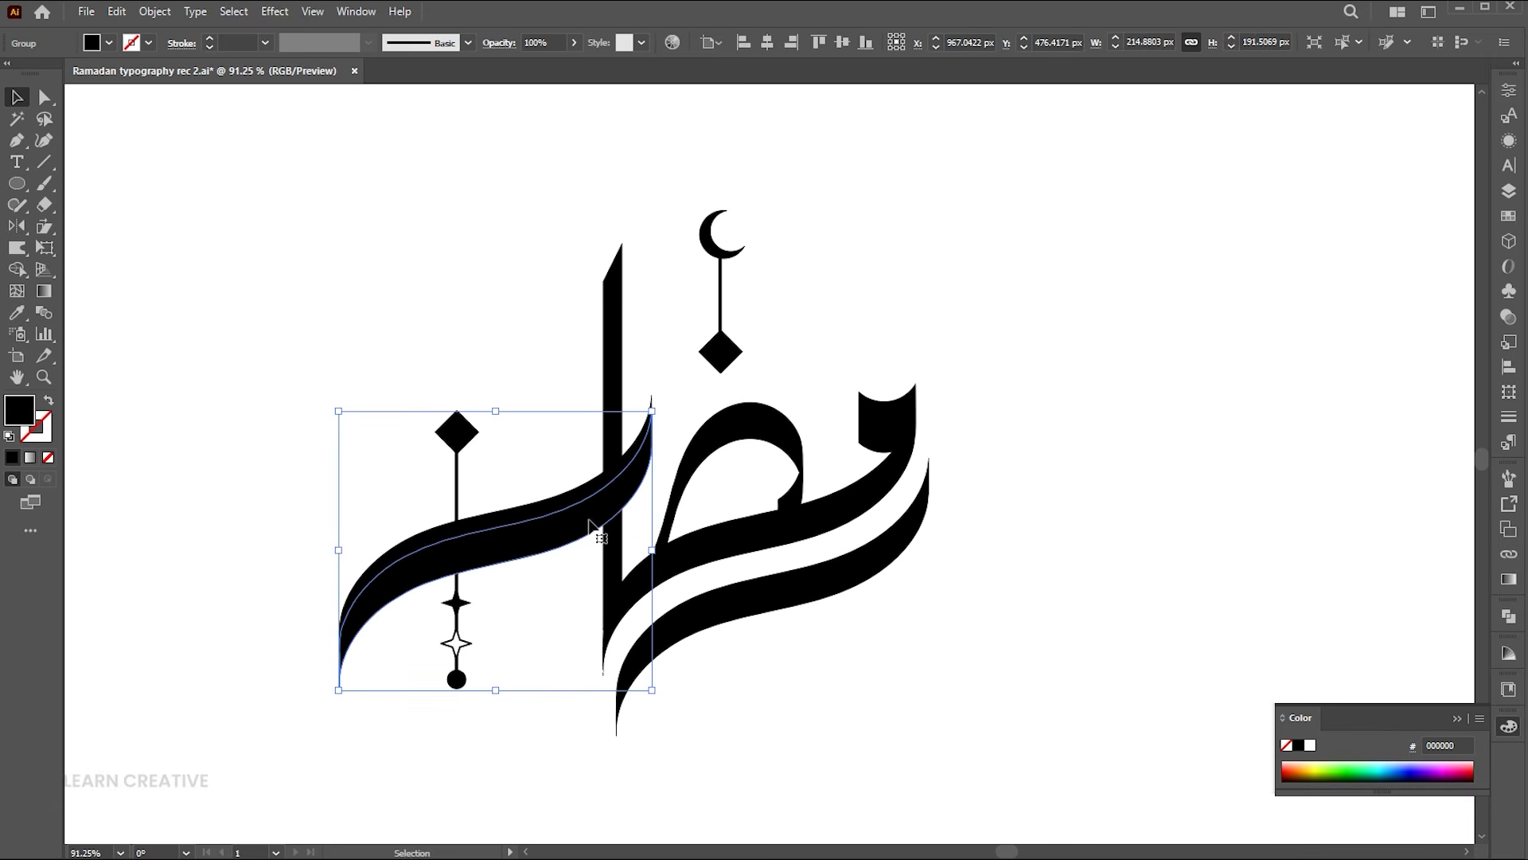
{"action": "double_click", "coordinate": [38, 416]}
{"action": "left_click_drag", "start_coordinate": [816, 205], "coordinate": [818, 206]}
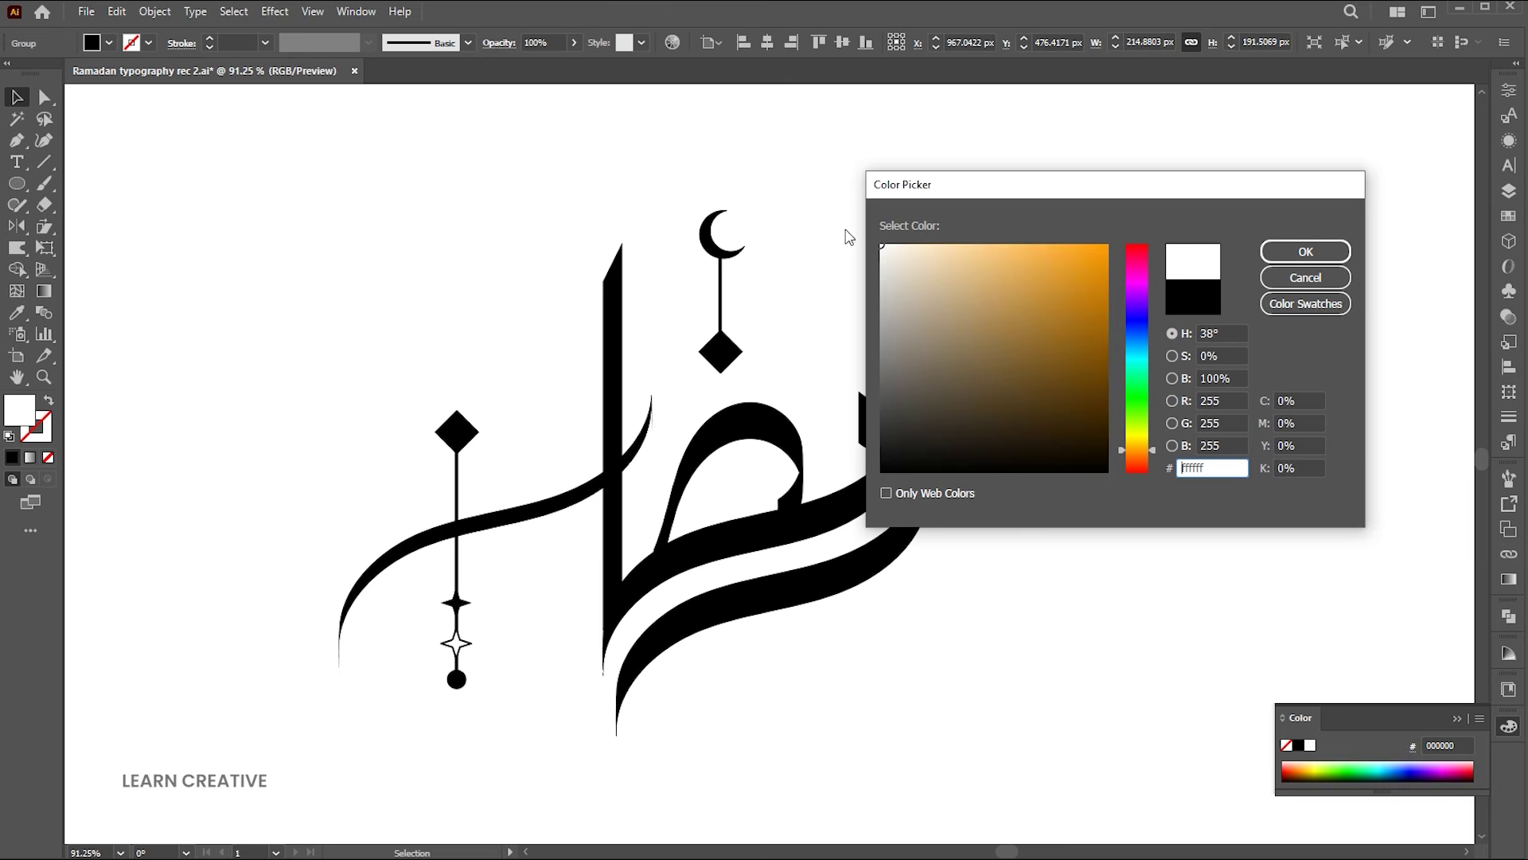
{"action": "left_click", "coordinate": [1305, 251]}
Step: Bring the left diamond, hanging line, stars, circle and both overlapping curved strokes to the front
{"action": "left_click_drag", "start_coordinate": [543, 433], "coordinate": [562, 521]}
{"action": "right_click", "coordinate": [495, 522]}
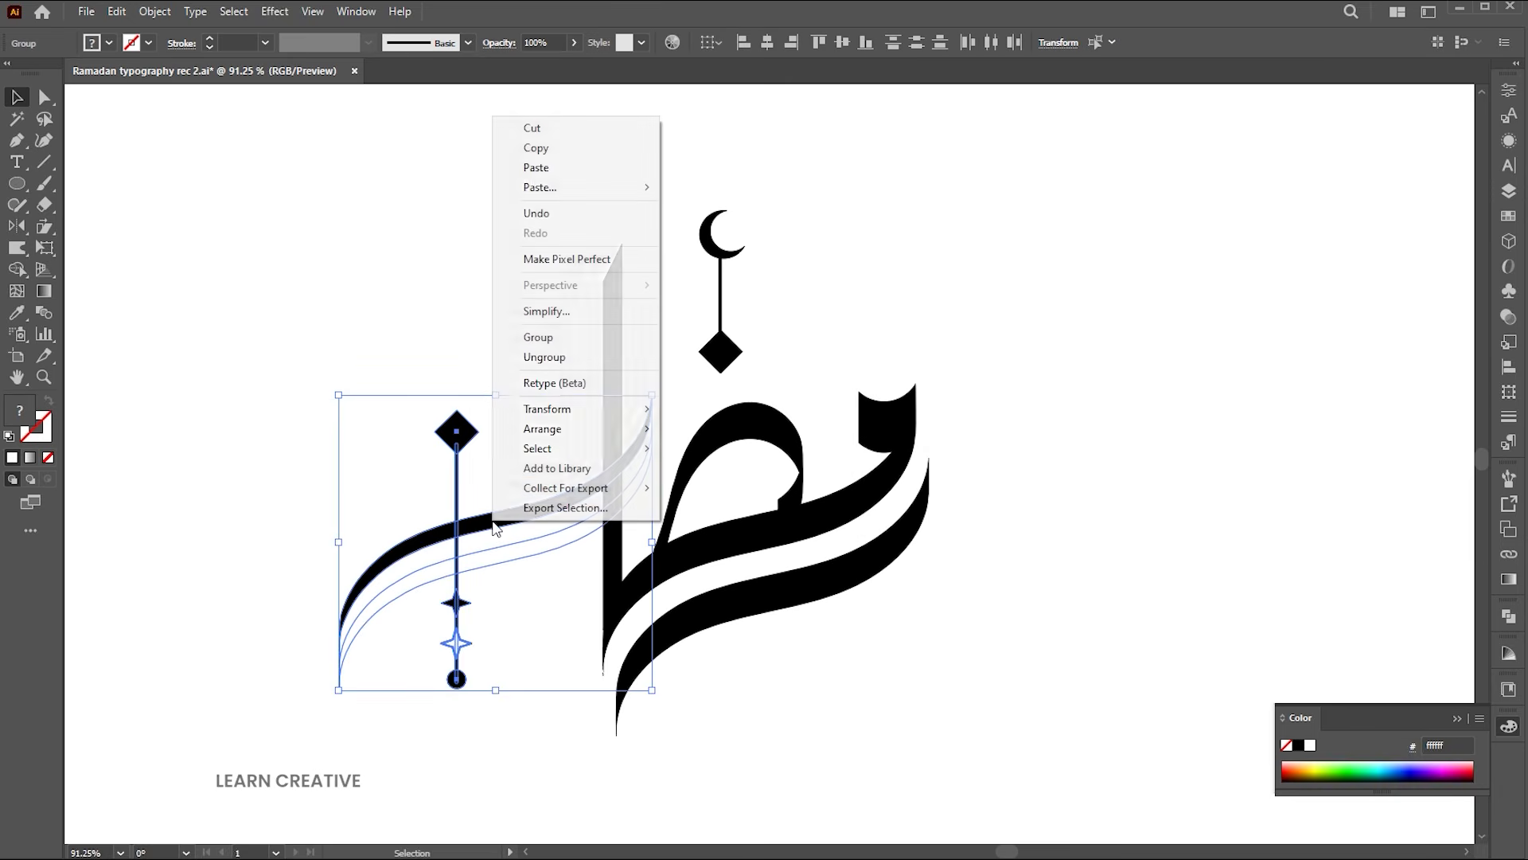
{"action": "mouse_move", "coordinate": [573, 430]}
{"action": "left_click", "coordinate": [693, 477]}
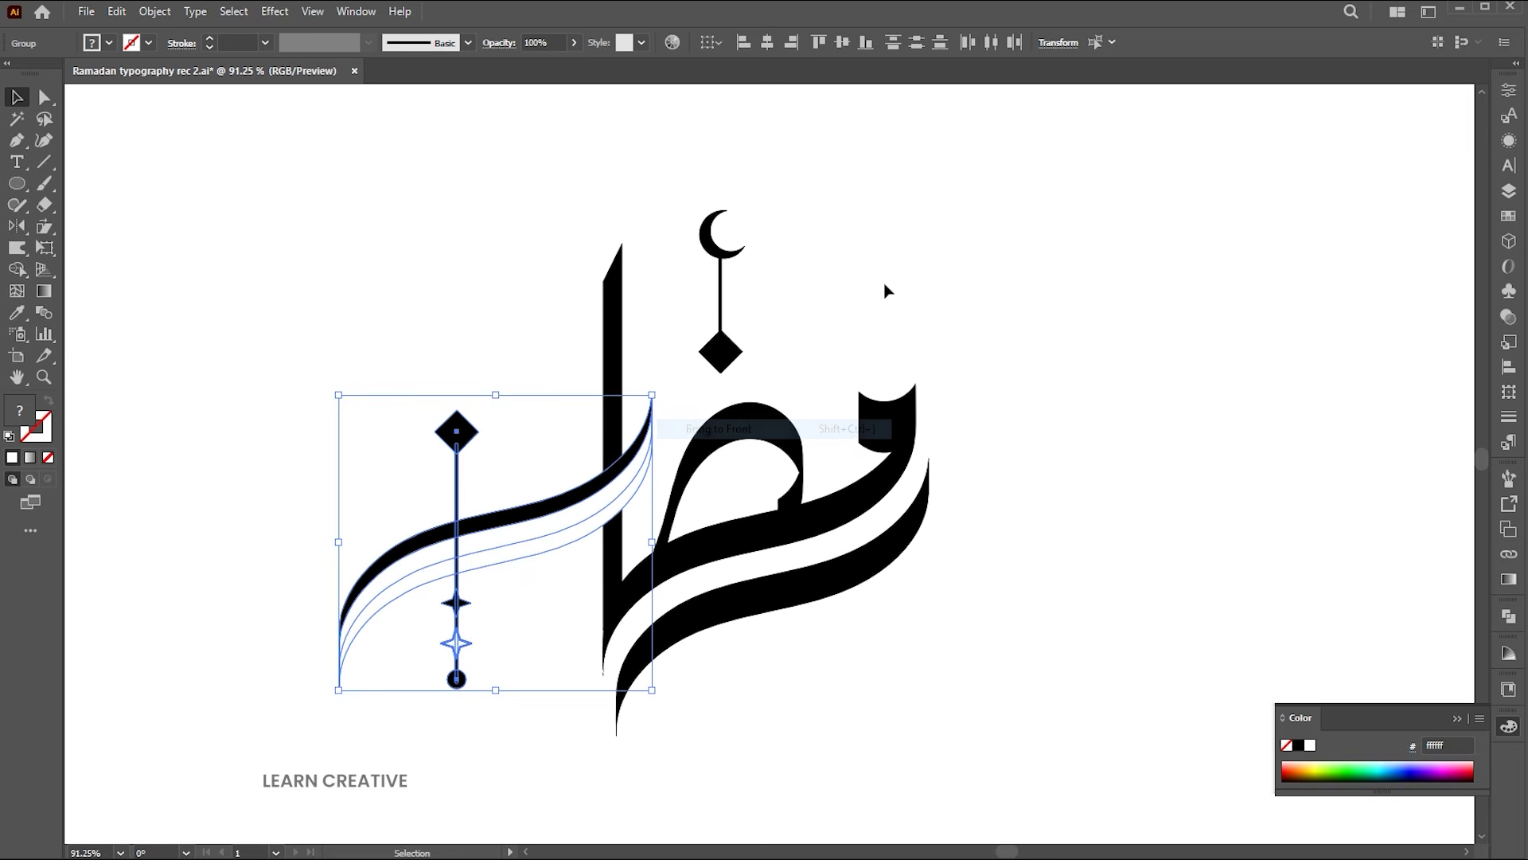
Step: Send the white curved copy backward so it lies behind the black curve but still cuts across the tall vertical stroke
{"action": "left_click", "coordinate": [650, 460]}
{"action": "left_click", "coordinate": [587, 510]}
{"action": "right_click", "coordinate": [605, 512]}
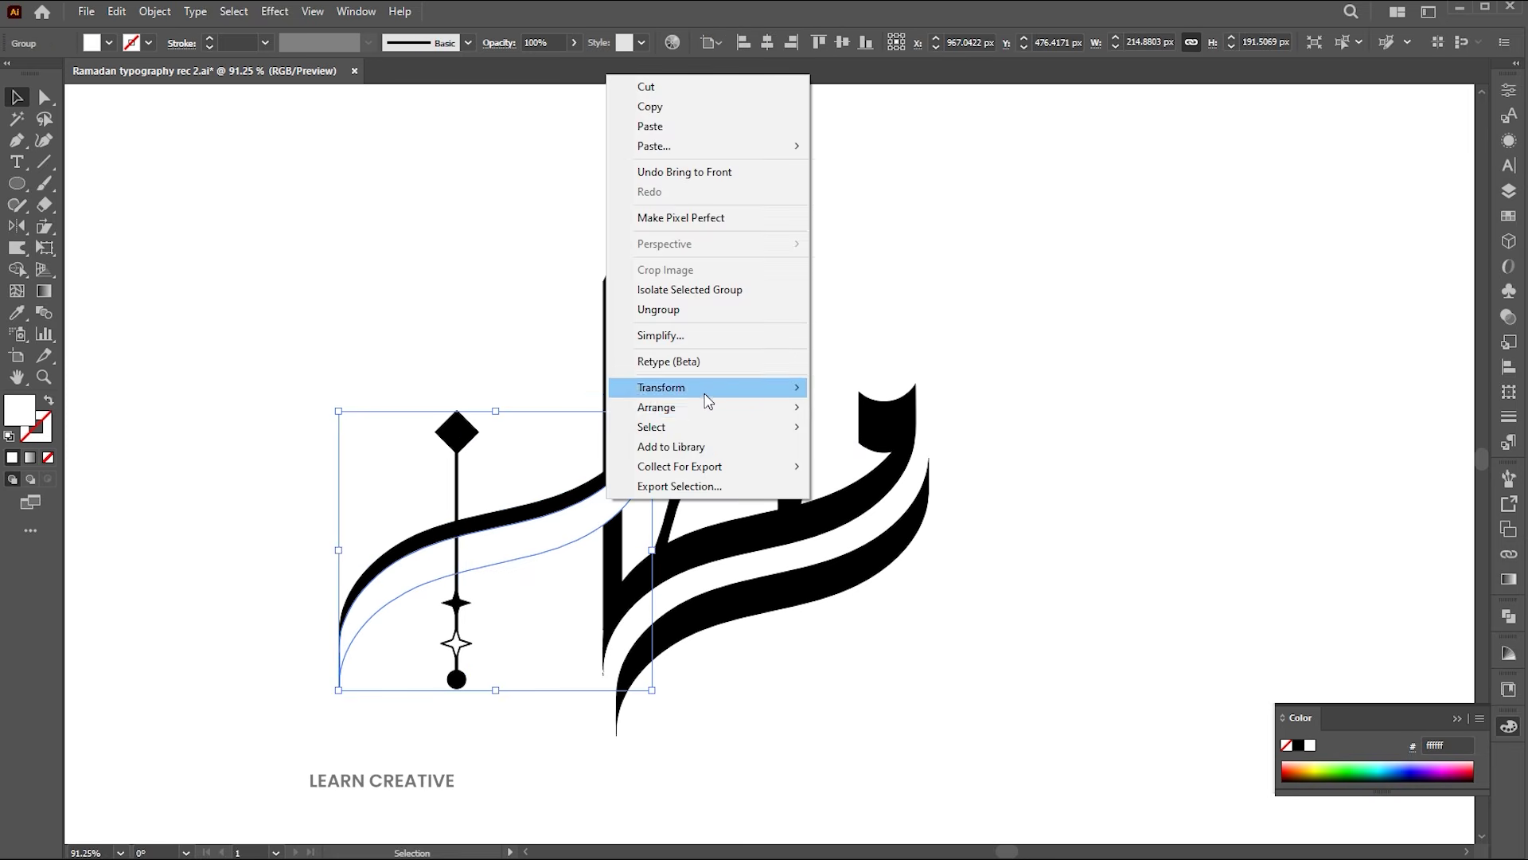
{"action": "mouse_move", "coordinate": [702, 407]}
{"action": "left_click", "coordinate": [891, 447]}
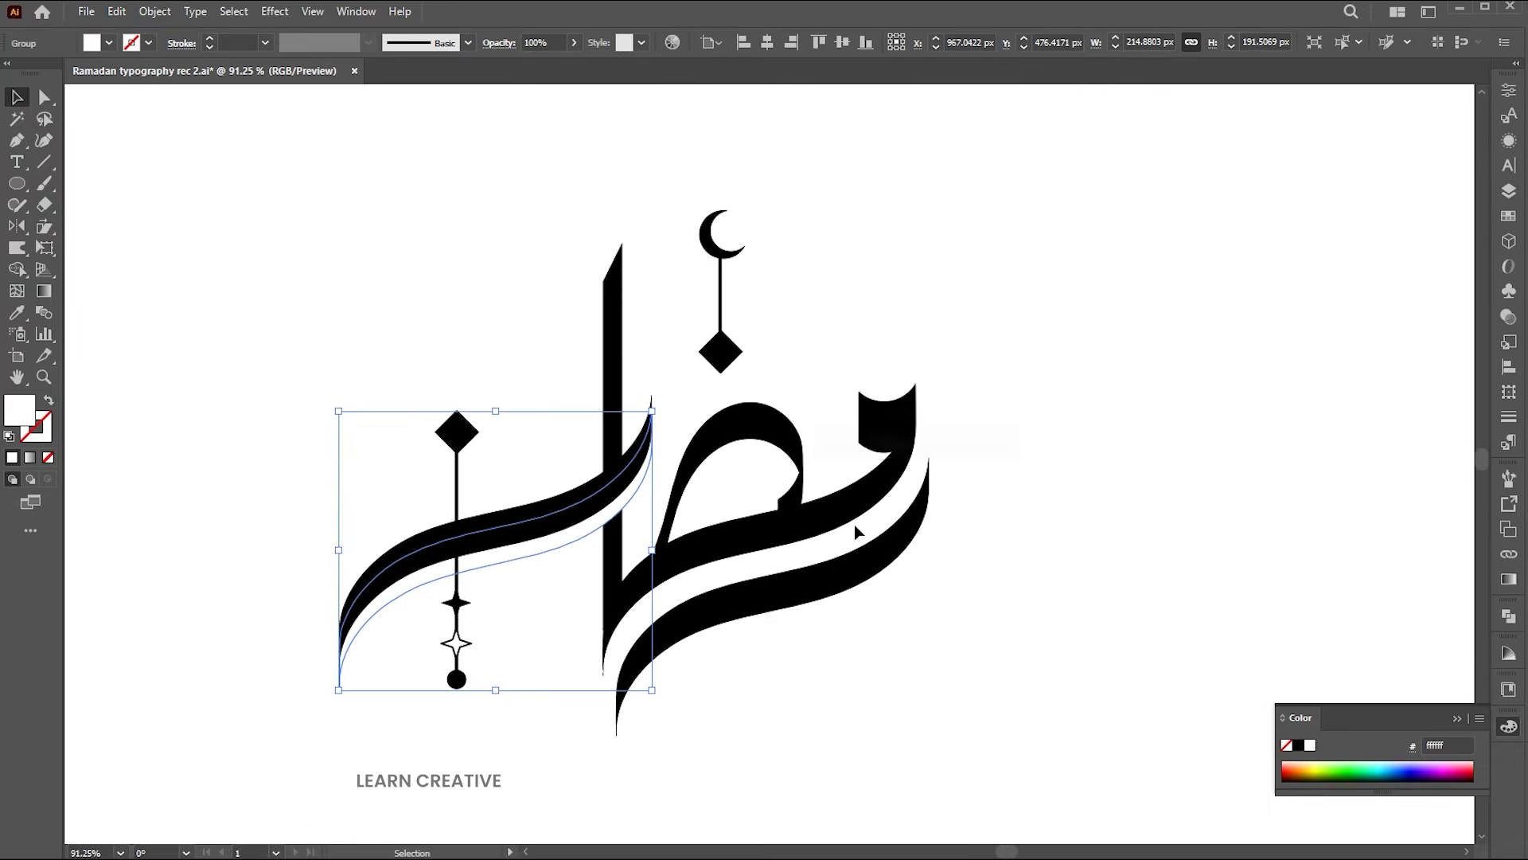
{"action": "left_click", "coordinate": [817, 673]}
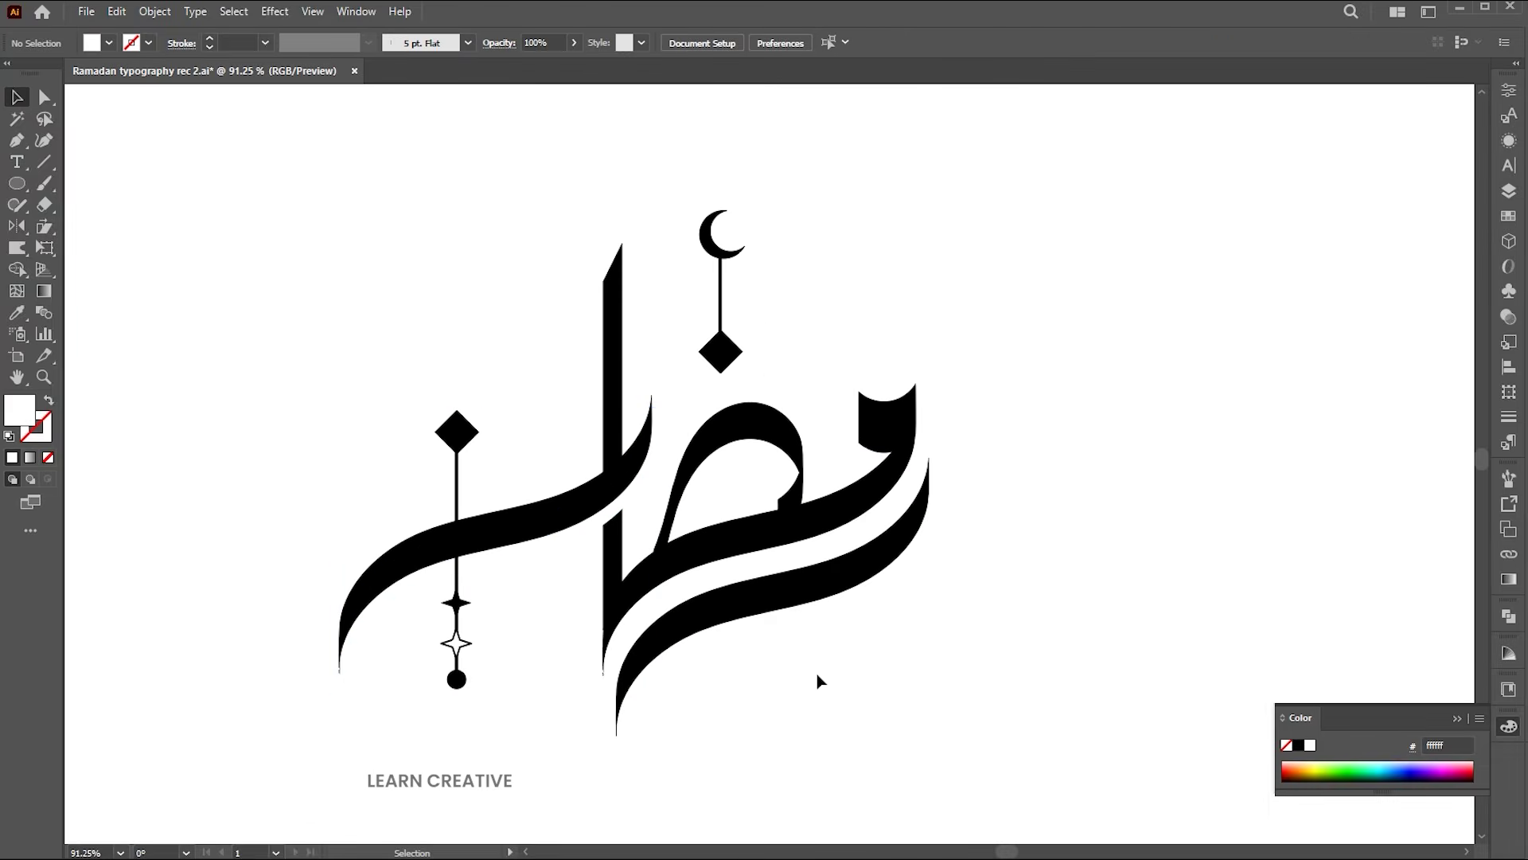
Step: Nudge the white curved copy up 4 px to narrow the gap below the black curve
{"action": "left_click", "coordinate": [585, 539]}
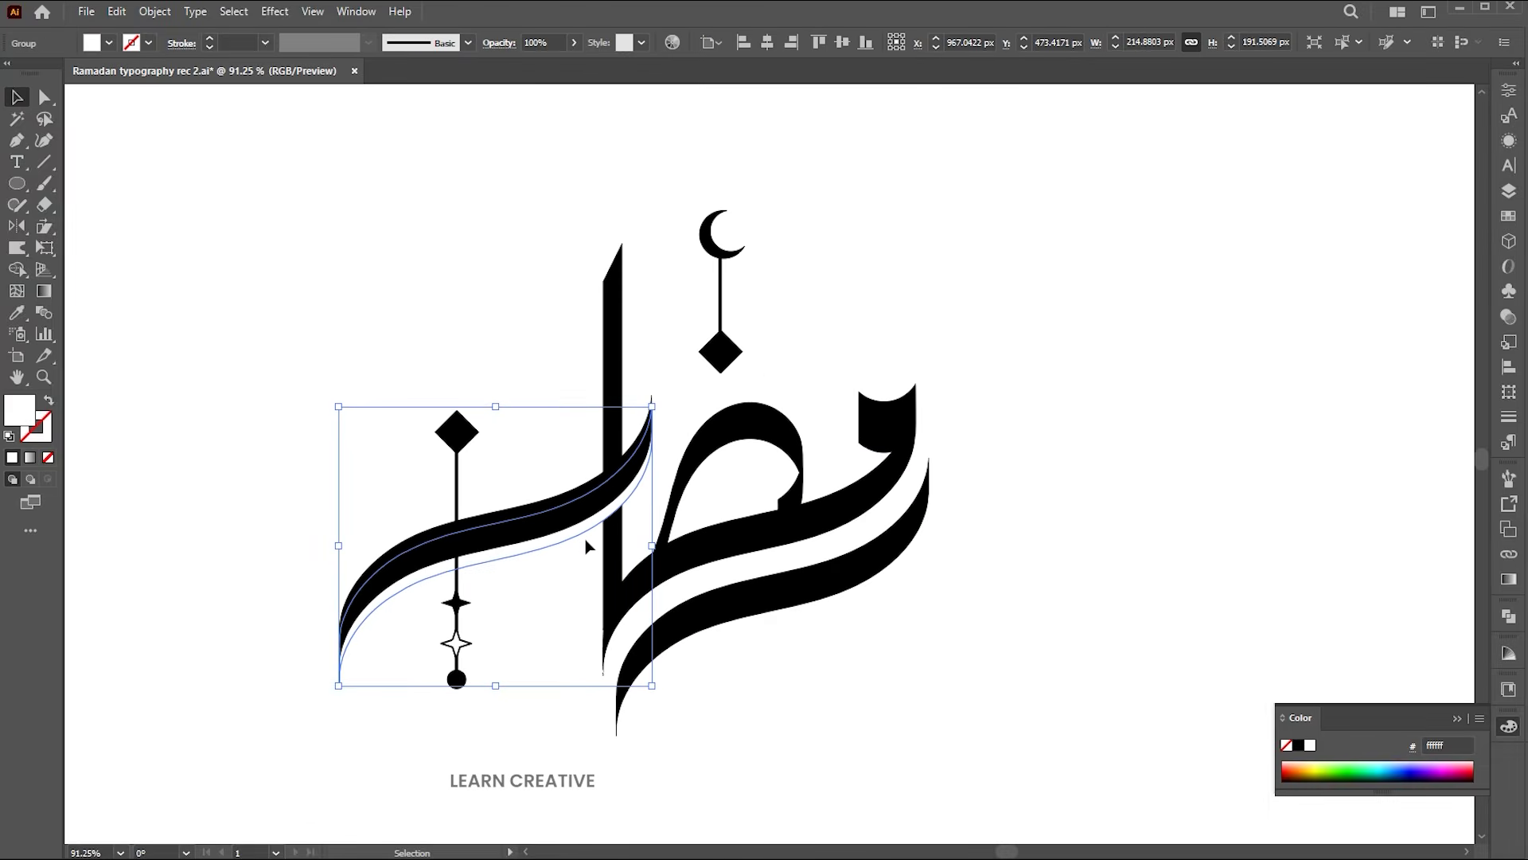
{"action": "key", "text": "Up"}
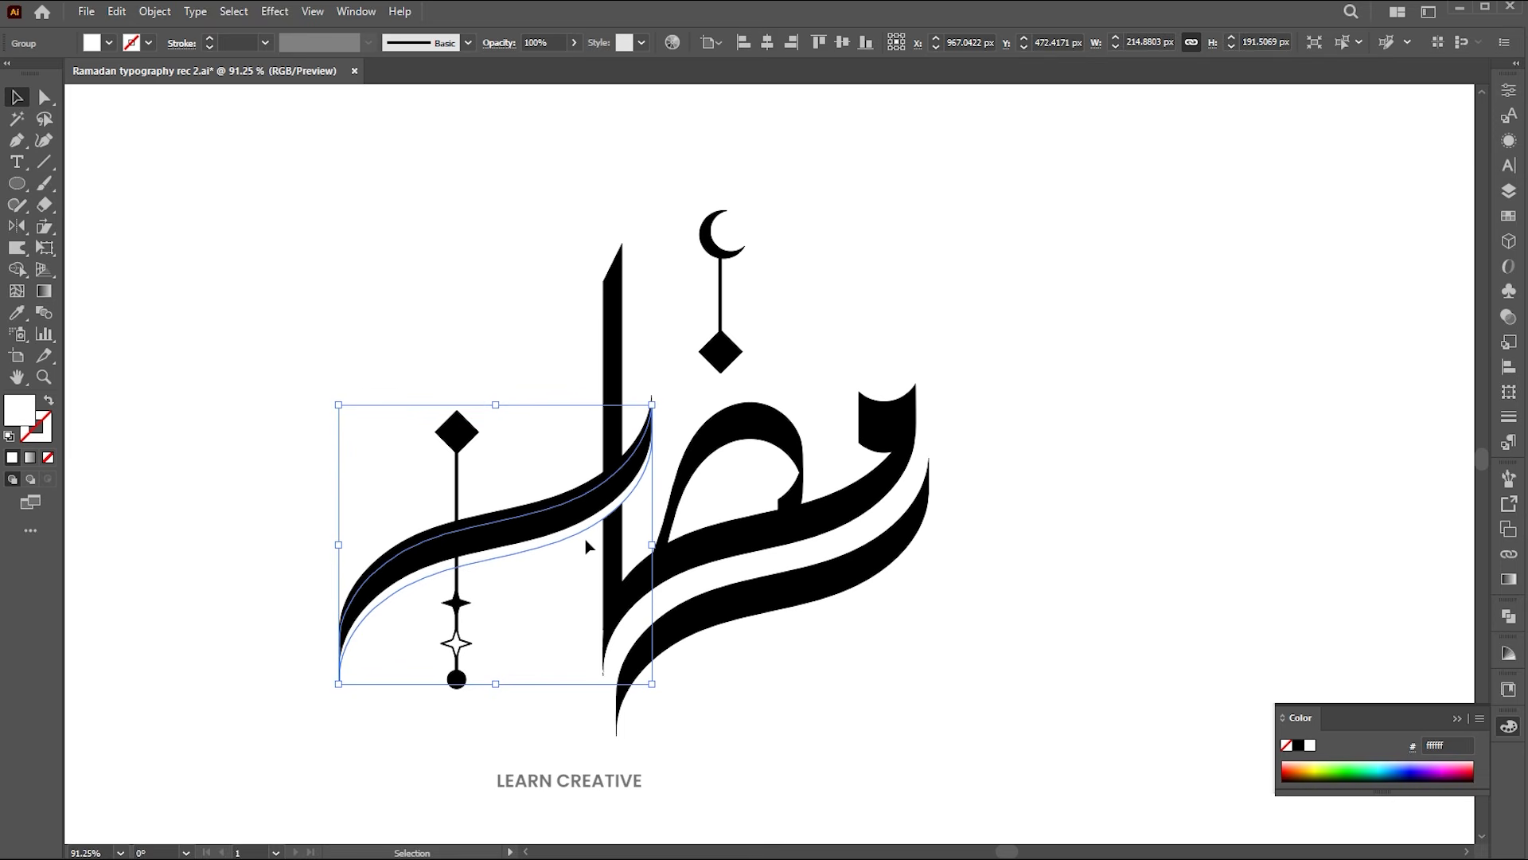
{"action": "left_click", "coordinate": [525, 644]}
Step: Paste a copy of the left hanging line directly over the original and widen the copy to about 4.9 px
{"action": "left_click_drag", "start_coordinate": [449, 497], "coordinate": [716, 500]}
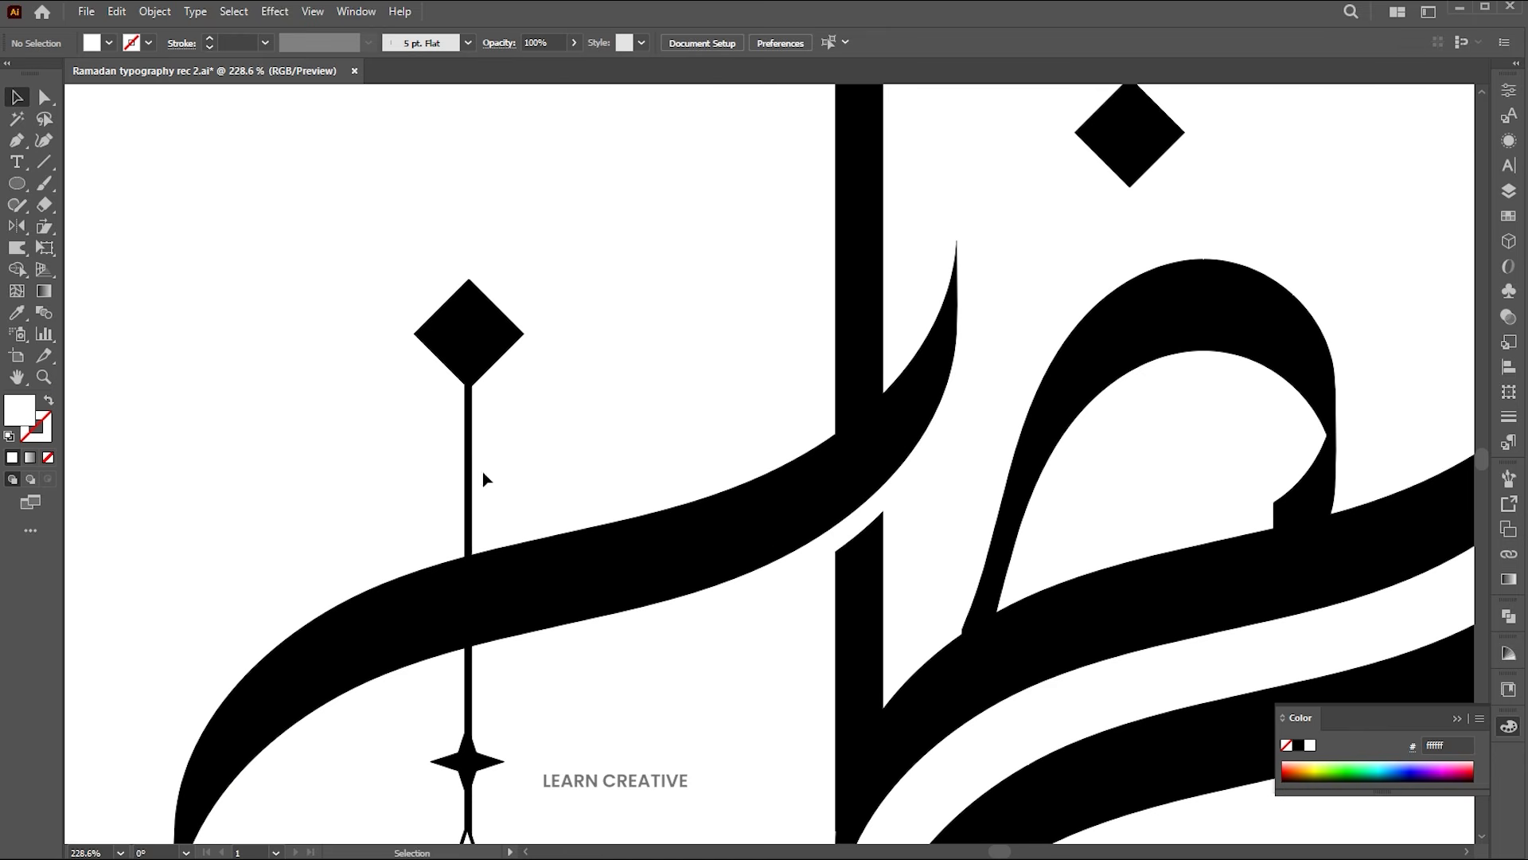
{"action": "left_click", "coordinate": [469, 496]}
{"action": "left_click", "coordinate": [117, 11]}
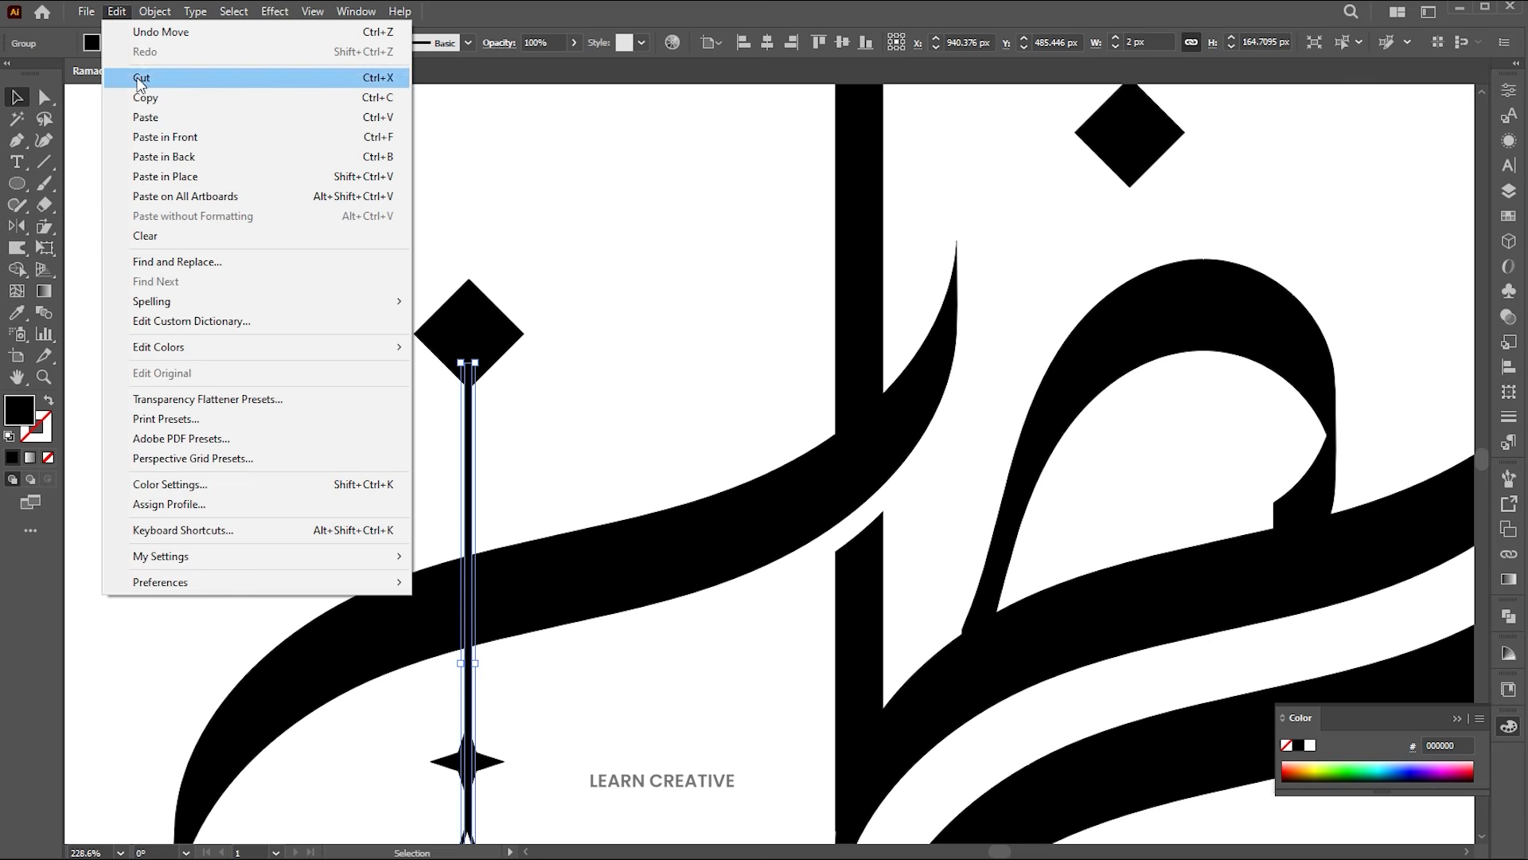
{"action": "left_click", "coordinate": [146, 97]}
{"action": "left_click", "coordinate": [117, 11]}
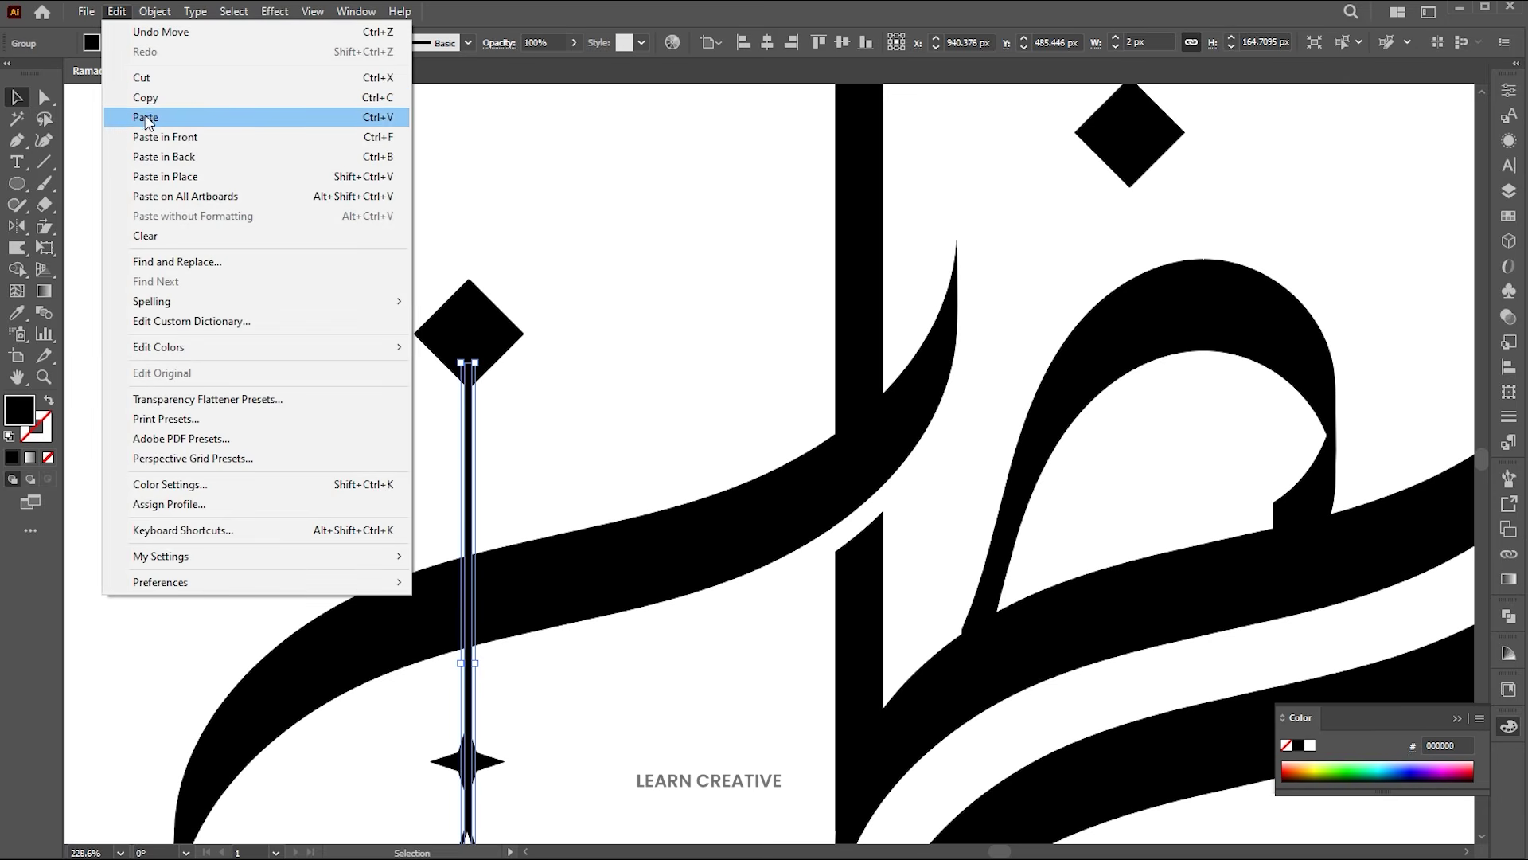
{"action": "left_click", "coordinate": [146, 99]}
{"action": "left_click_drag", "start_coordinate": [481, 665], "coordinate": [483, 665]}
Step: Fill the widened line copy with white ffffff and send it backward behind the black hanging line
{"action": "double_click", "coordinate": [30, 410]}
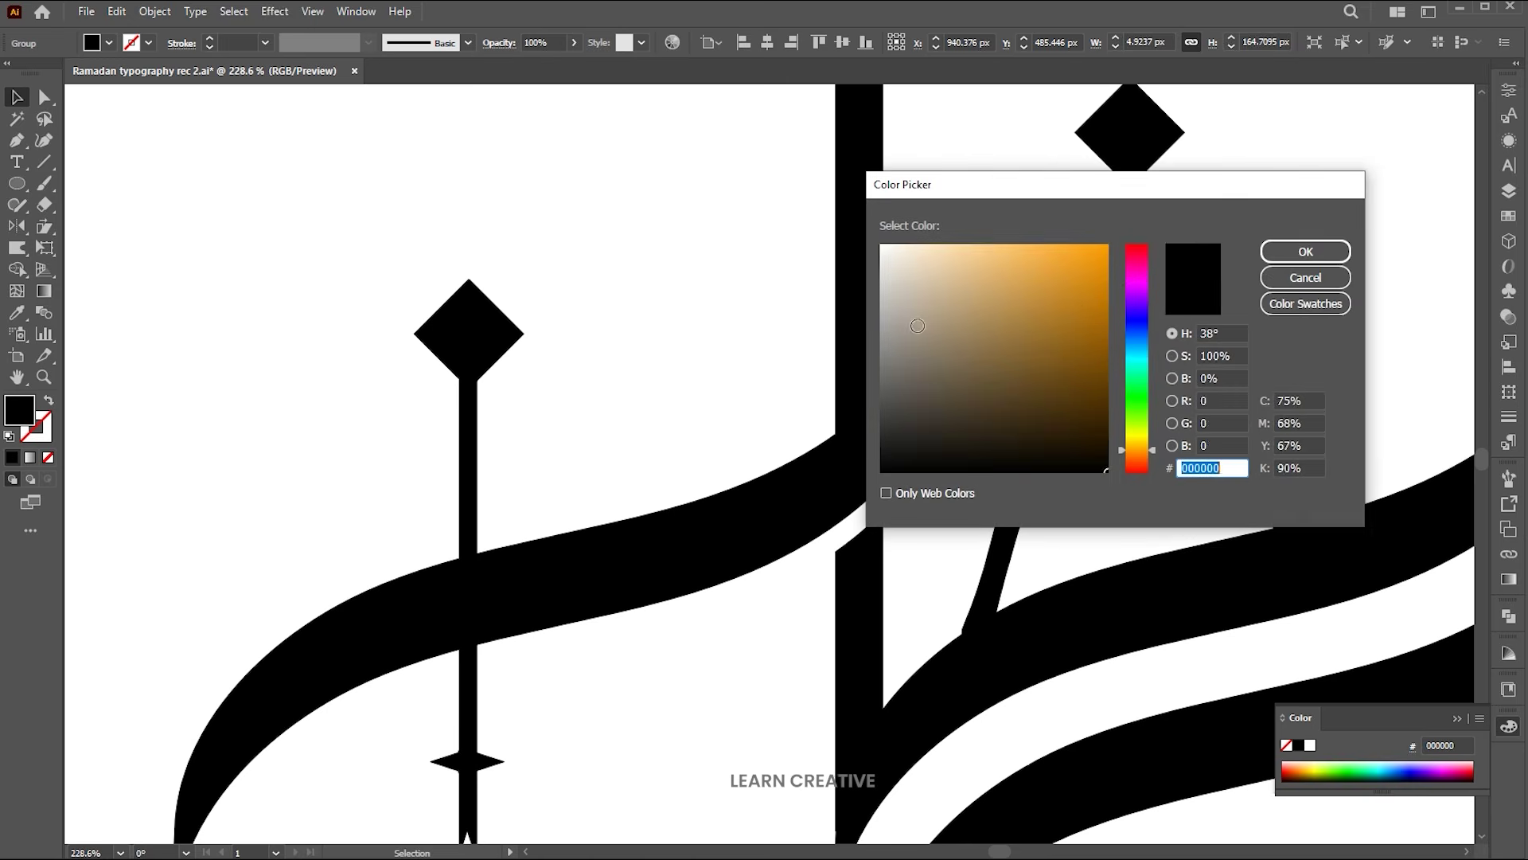
{"action": "type", "text": "ffffff"}
{"action": "left_click", "coordinate": [1299, 257]}
{"action": "left_click", "coordinate": [1302, 252]}
{"action": "right_click", "coordinate": [469, 452]}
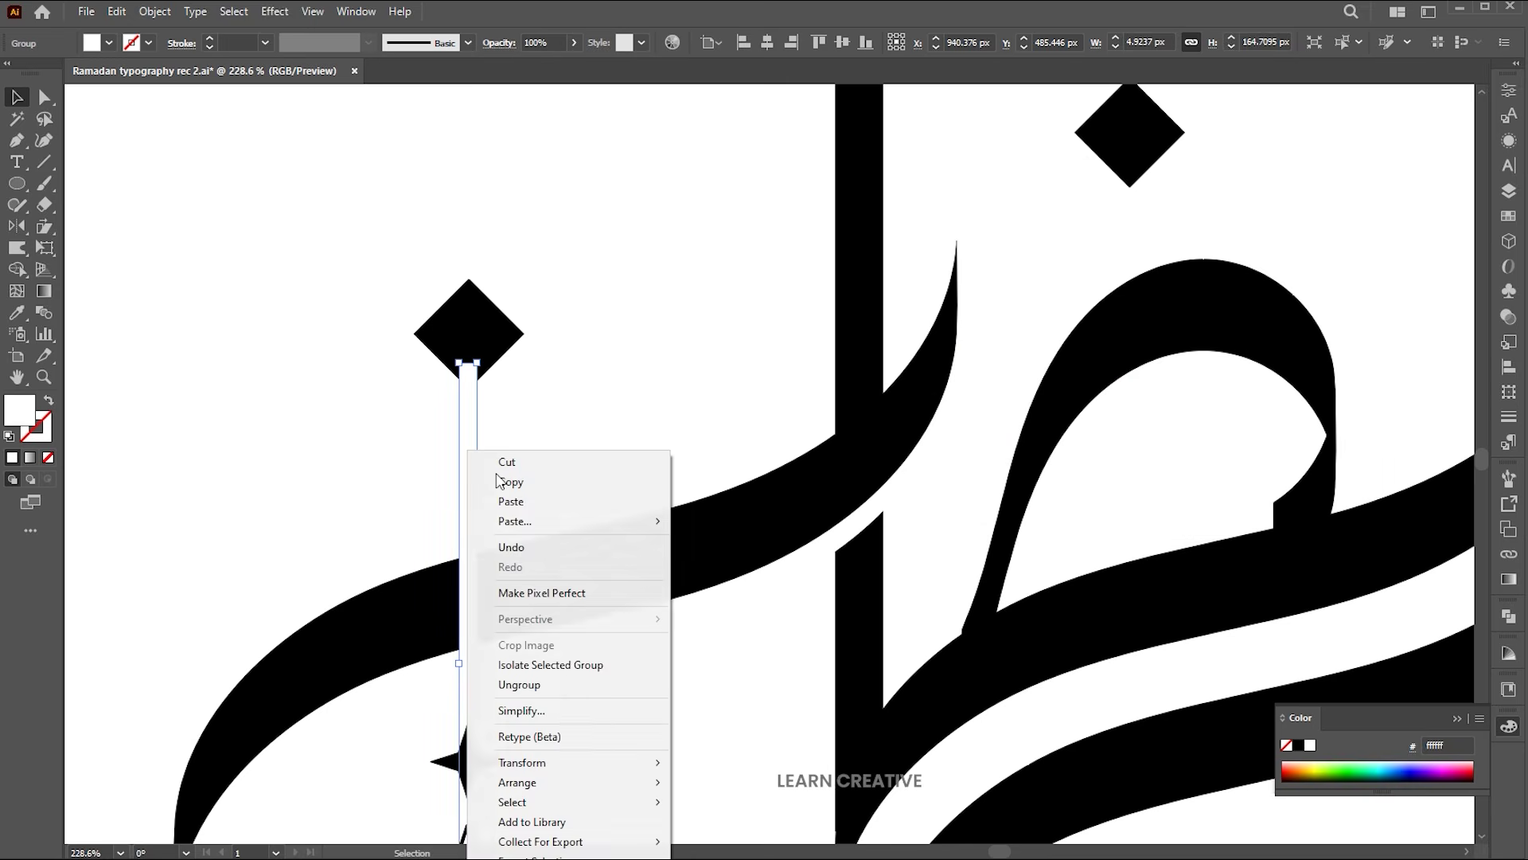
{"action": "mouse_move", "coordinate": [558, 783]}
{"action": "left_click", "coordinate": [756, 821]}
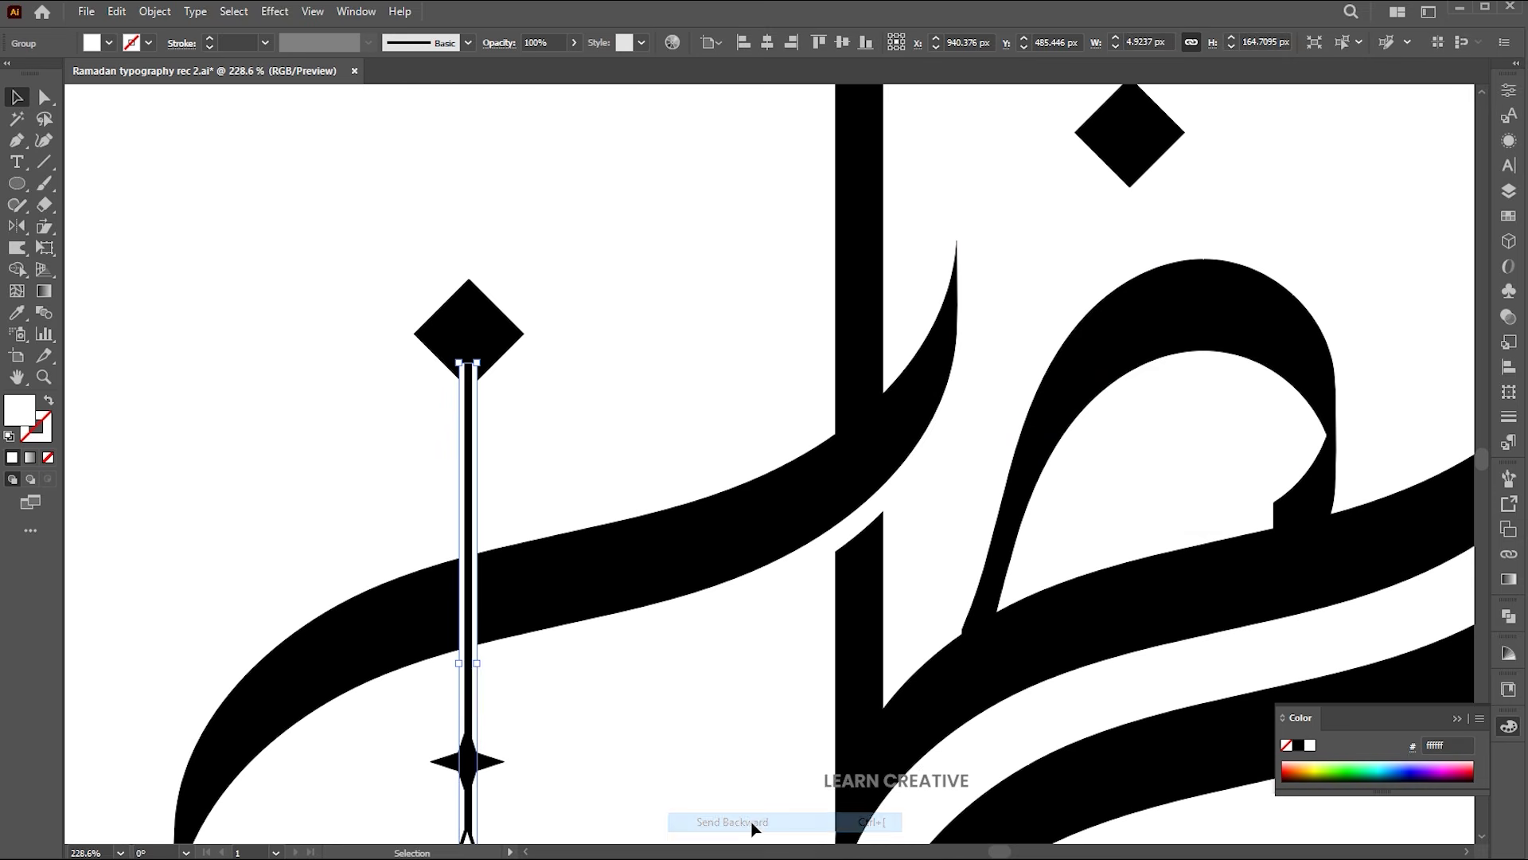
{"action": "left_click", "coordinate": [652, 713]}
Step: Bring the left diamond to the front so it covers the end of the white line copy
{"action": "key", "text": "z"}
{"action": "scroll", "coordinate": [573, 605], "scroll_direction": "down", "scroll_amount": 3}
{"action": "key", "text": "v"}
{"action": "left_click", "coordinate": [495, 283]}
{"action": "right_click", "coordinate": [495, 276]}
{"action": "mouse_move", "coordinate": [601, 611]}
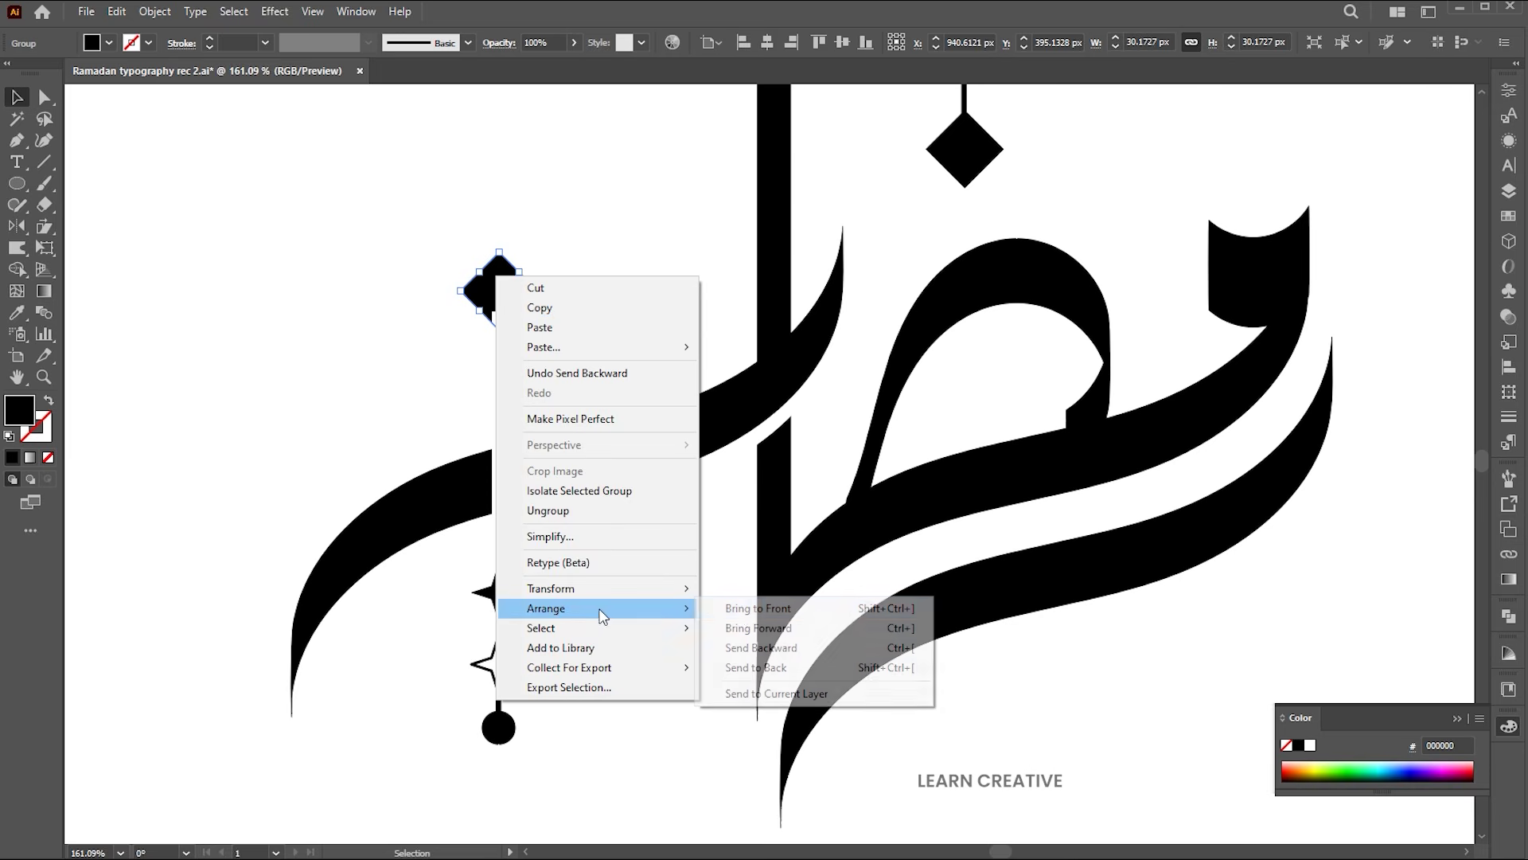
{"action": "left_click", "coordinate": [755, 608]}
{"action": "left_click", "coordinate": [671, 648]}
Step: Draw a small closed shape with the Pen tool along the outer side of the loop's thin foot, overlapping the curved stroke
{"action": "key", "text": "ctrl+space"}
{"action": "left_click_drag", "start_coordinate": [541, 587], "coordinate": [458, 593]}
{"action": "left_click_drag", "start_coordinate": [751, 602], "coordinate": [648, 646]}
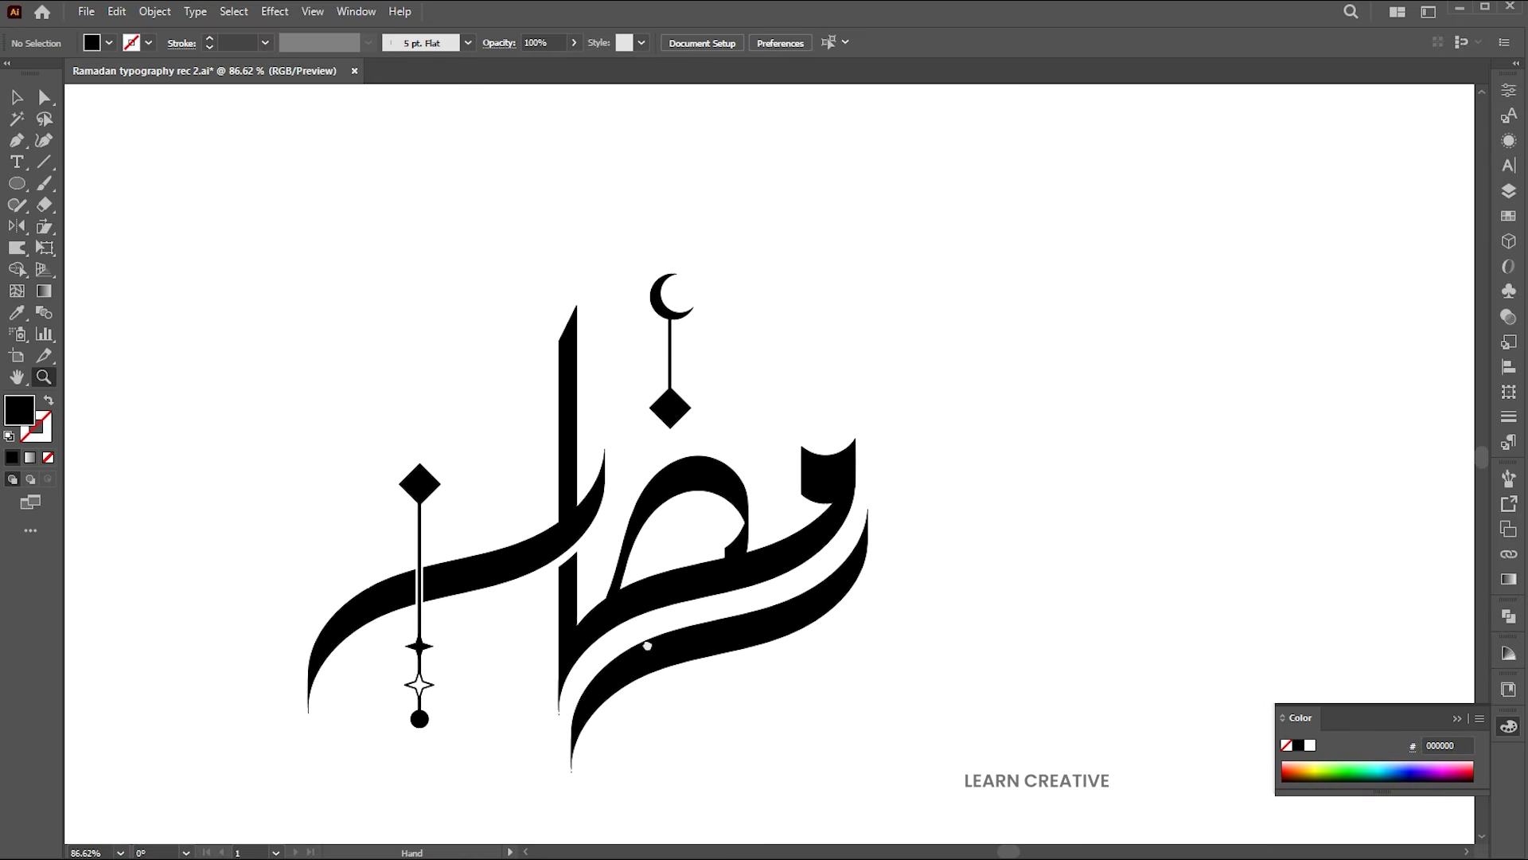
{"action": "scroll", "coordinate": [627, 616], "scroll_direction": "up", "scroll_amount": 8}
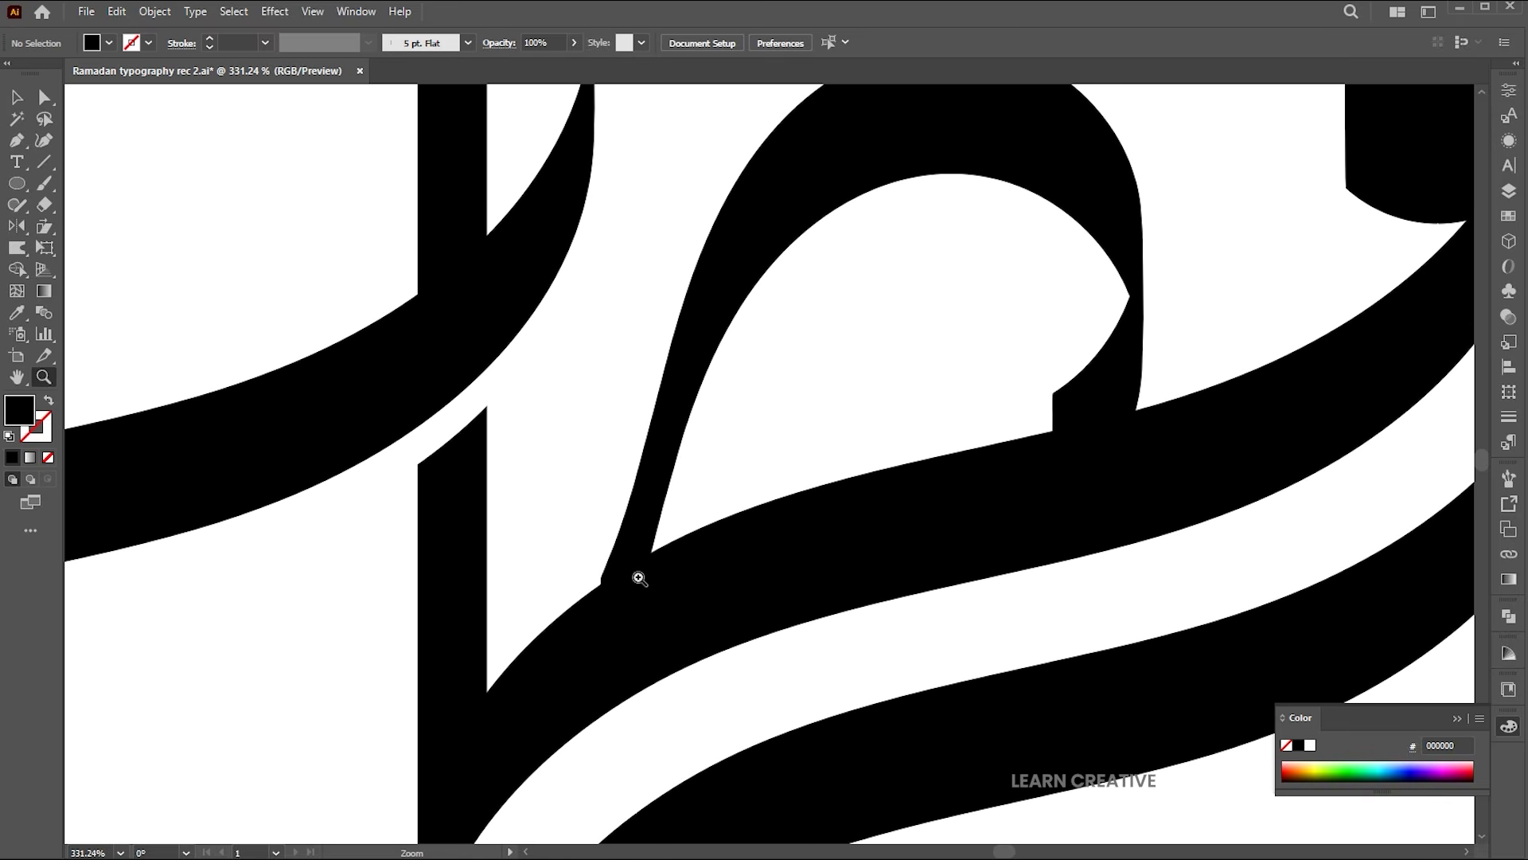
{"action": "key", "text": "p"}
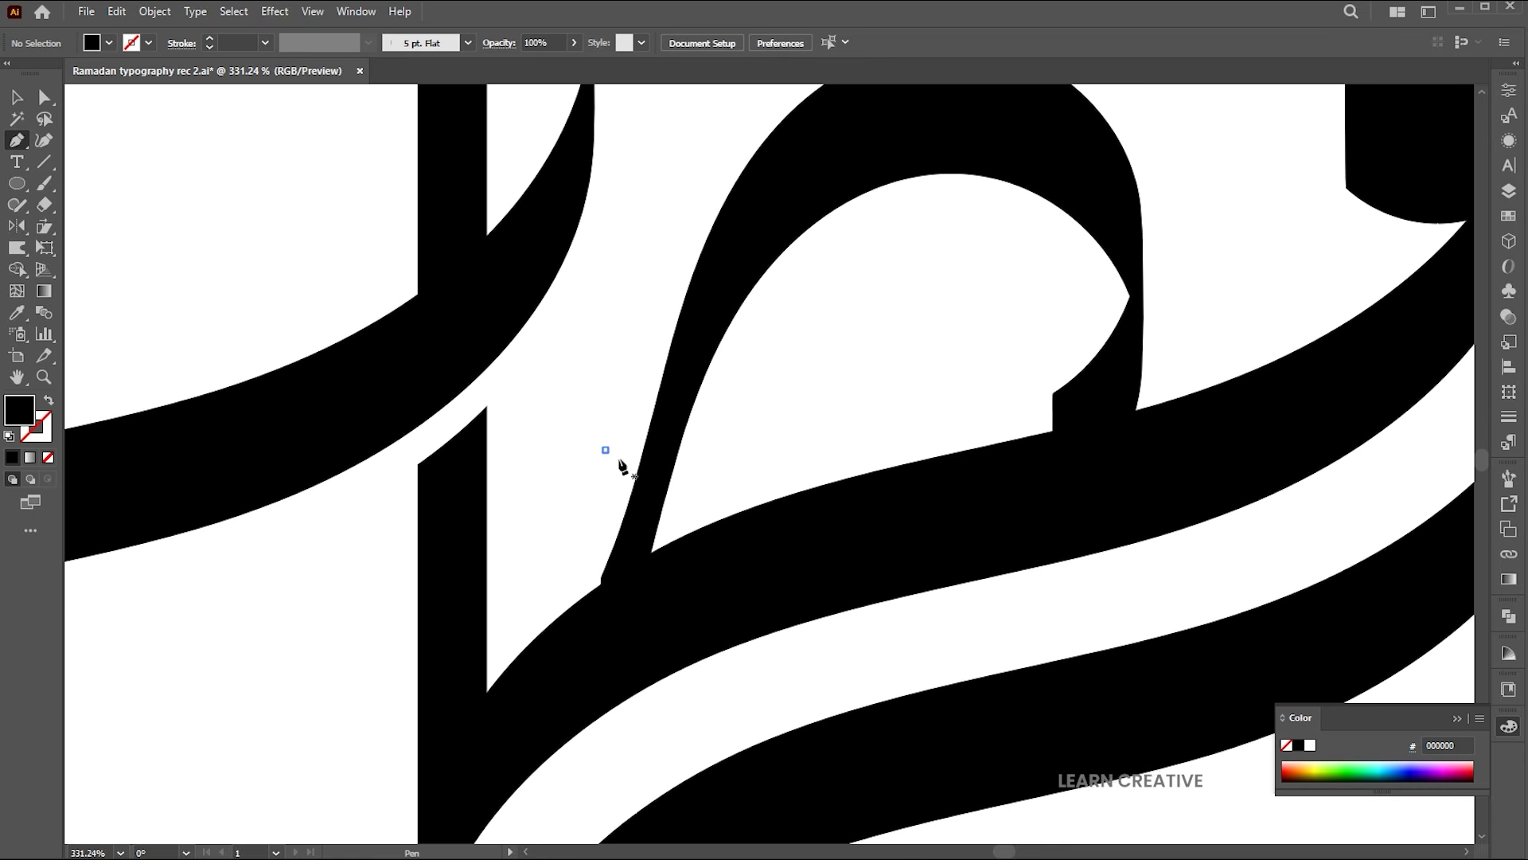
{"action": "left_click", "coordinate": [631, 496]}
{"action": "left_click", "coordinate": [593, 653]}
{"action": "left_click", "coordinate": [590, 530]}
{"action": "left_click_drag", "start_coordinate": [594, 490], "coordinate": [382, 501]}
Step: Sample white with the Eyedropper to fill the small shape beside the loop's thin foot
{"action": "key", "text": "i"}
{"action": "left_click", "coordinate": [618, 372]}
{"action": "key", "text": "v"}
{"action": "left_click", "coordinate": [621, 338]}
Step: Widen the white copy behind the left hanging line to about 5.8 px
{"action": "key", "text": "z"}
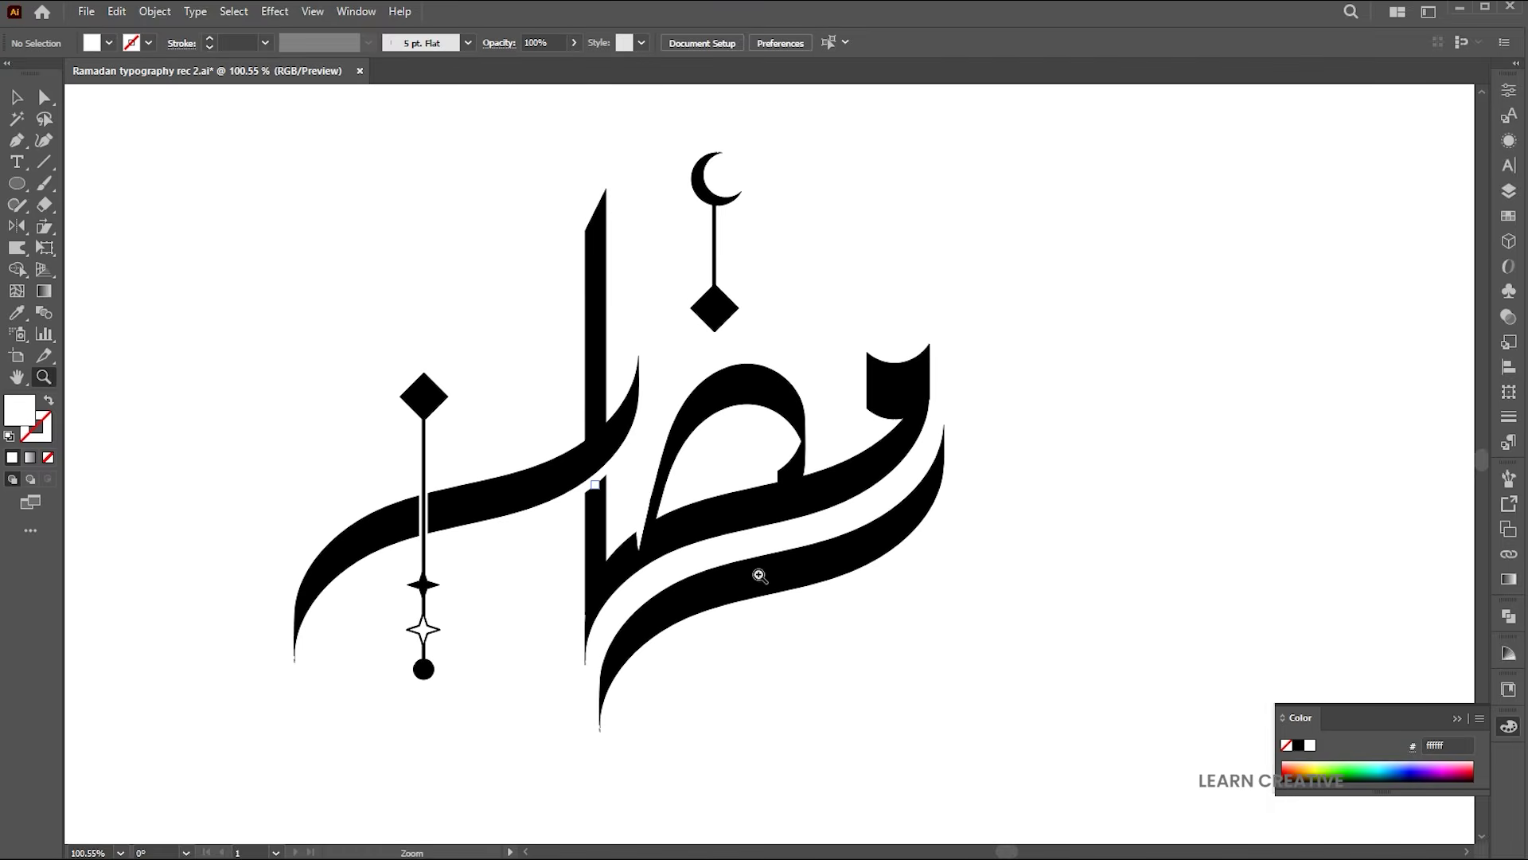
{"action": "scroll", "coordinate": [770, 573], "scroll_direction": "down", "scroll_amount": 1}
{"action": "left_click_drag", "start_coordinate": [872, 539], "coordinate": [851, 570]}
{"action": "left_click_drag", "start_coordinate": [503, 552], "coordinate": [780, 625]}
{"action": "left_click_drag", "start_coordinate": [265, 514], "coordinate": [485, 549]}
{"action": "key", "text": "v"}
{"action": "left_click", "coordinate": [402, 561]}
{"action": "left_click_drag", "start_coordinate": [408, 771], "coordinate": [413, 771]}
Step: Select all the lettering and ornaments and split them at their overlaps with the Pathfinder Divide operation
{"action": "key", "text": "z"}
{"action": "scroll", "coordinate": [411, 499], "scroll_direction": "down", "scroll_amount": 10}
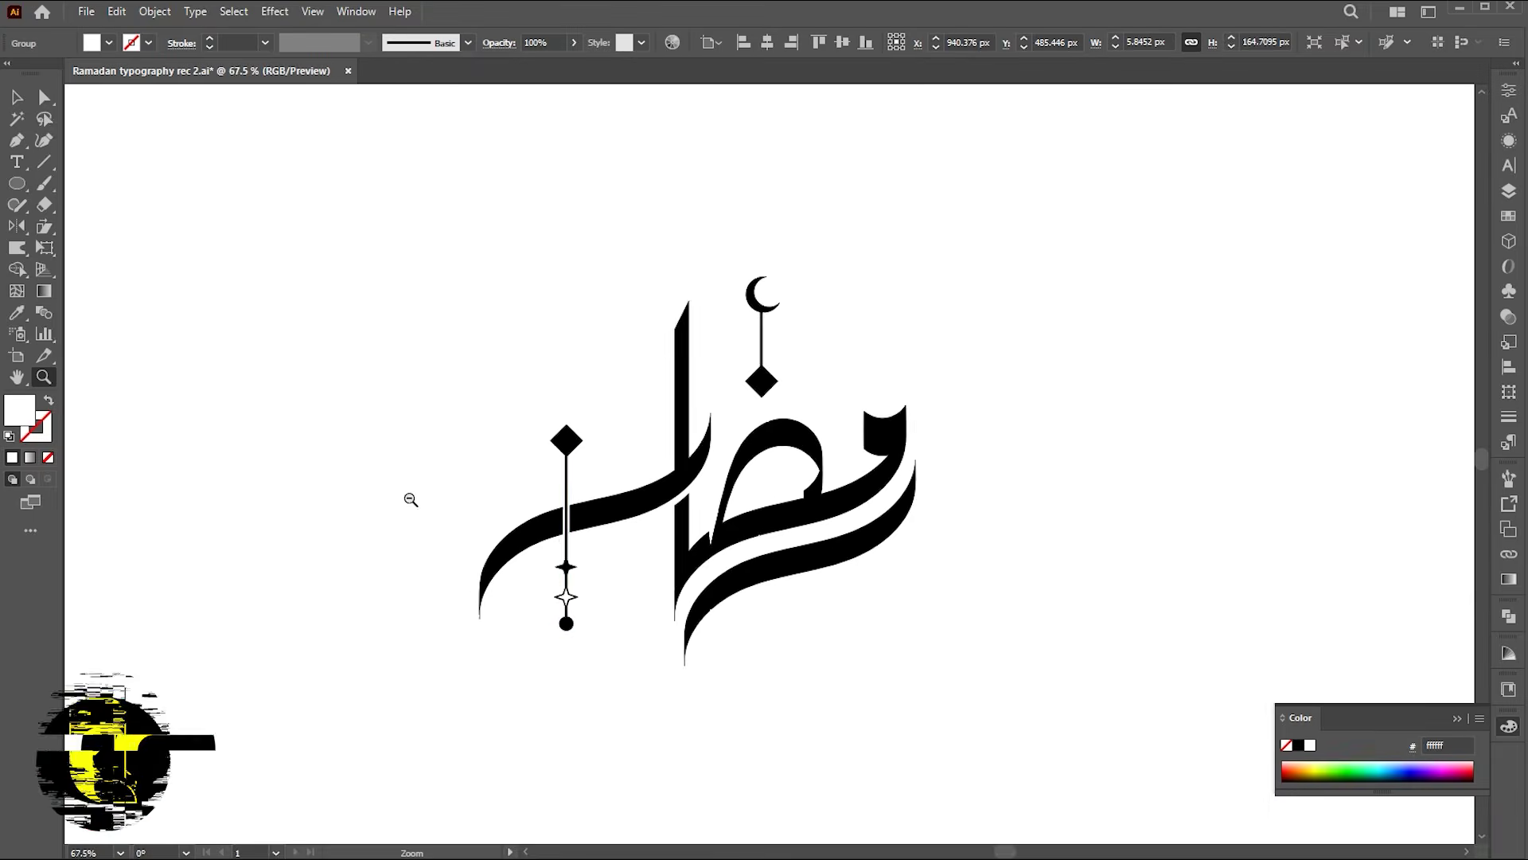
{"action": "left_click_drag", "start_coordinate": [411, 499], "coordinate": [403, 499]}
{"action": "left_click", "coordinate": [888, 308]}
{"action": "left_click_drag", "start_coordinate": [897, 360], "coordinate": [881, 324]}
{"action": "key", "text": "v"}
{"action": "left_click_drag", "start_coordinate": [934, 198], "coordinate": [479, 609]}
{"action": "key", "text": "ctrl"}
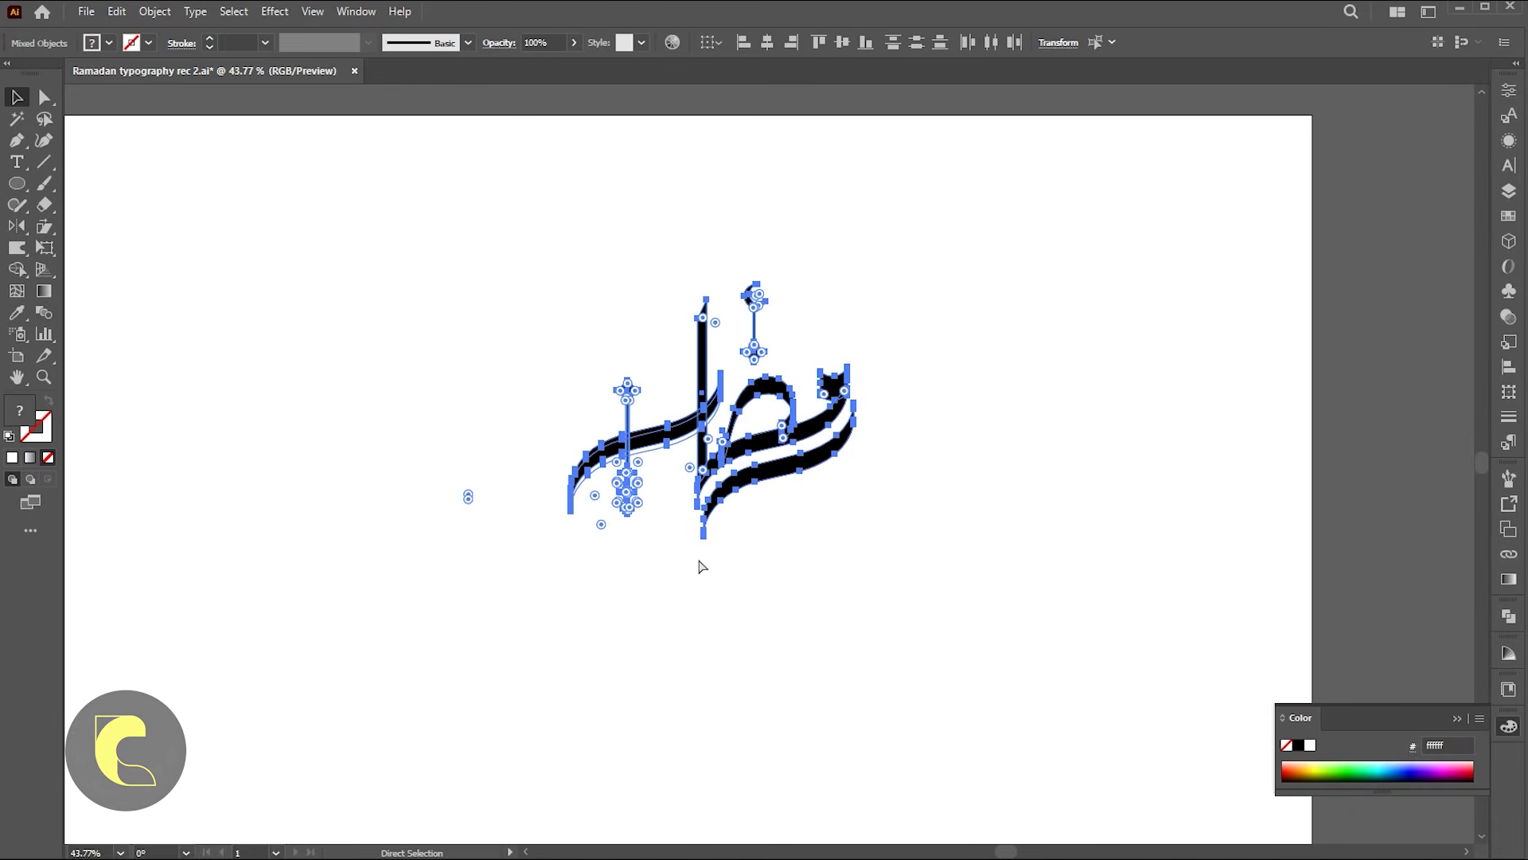
{"action": "left_click", "coordinate": [1457, 719]}
{"action": "left_click", "coordinate": [1510, 617]}
{"action": "left_click", "coordinate": [1510, 617]}
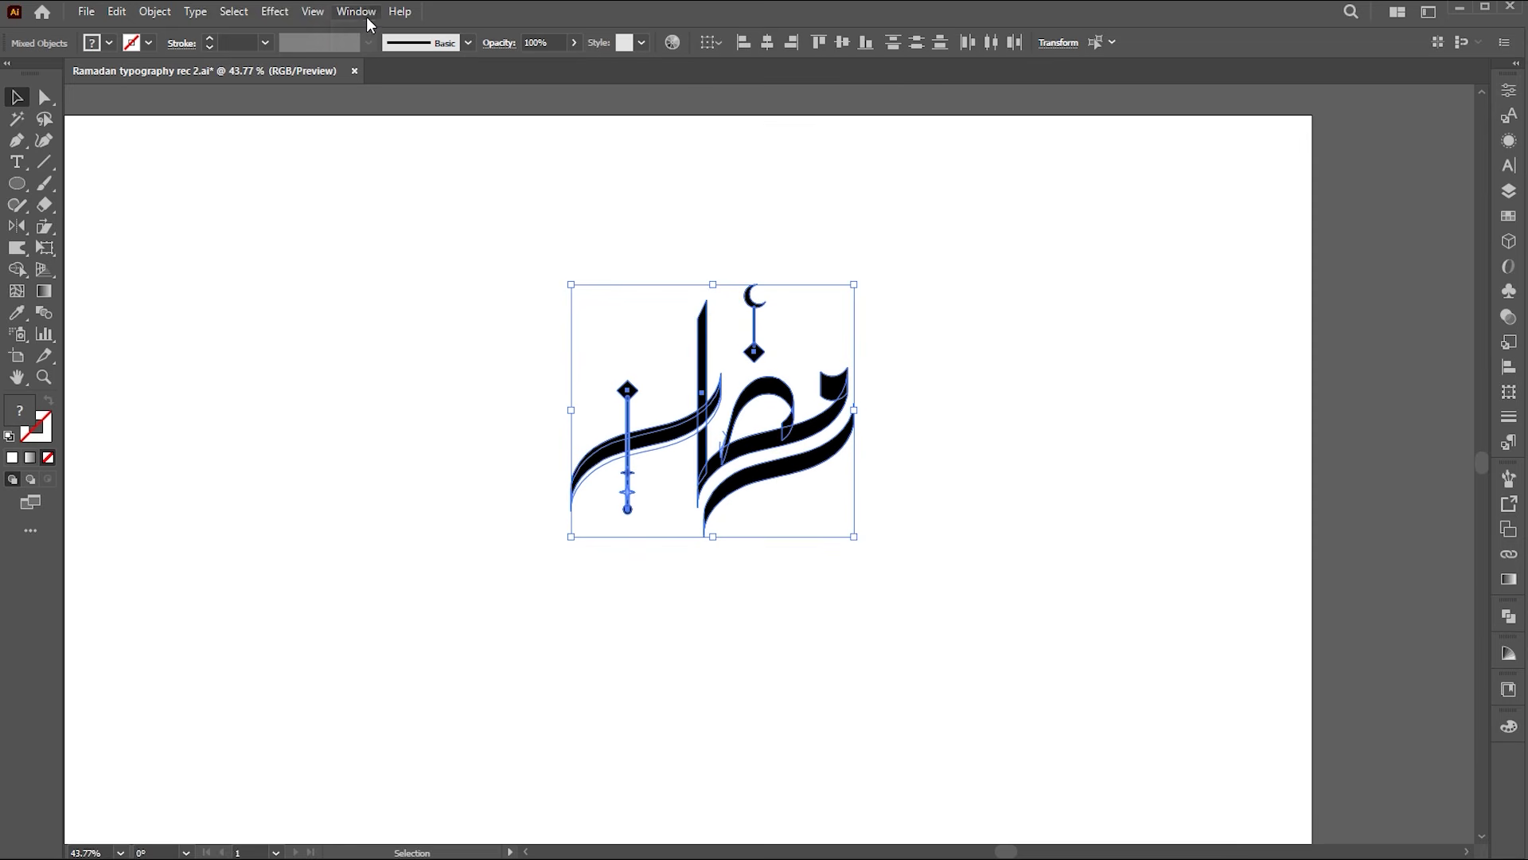
{"action": "left_click", "coordinate": [367, 18]}
{"action": "left_click", "coordinate": [400, 725]}
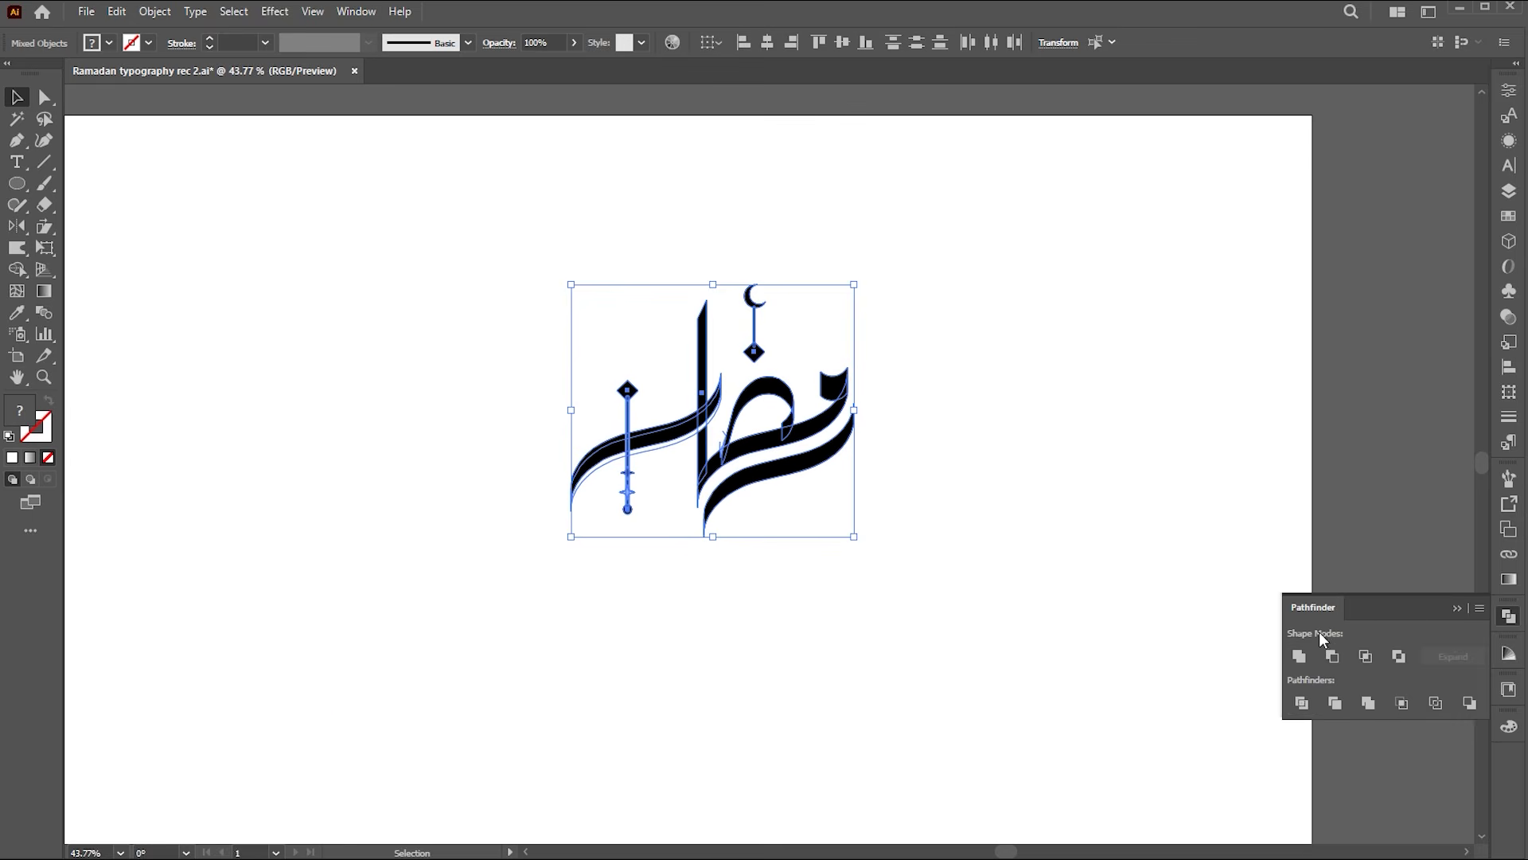
{"action": "left_click", "coordinate": [1301, 703]}
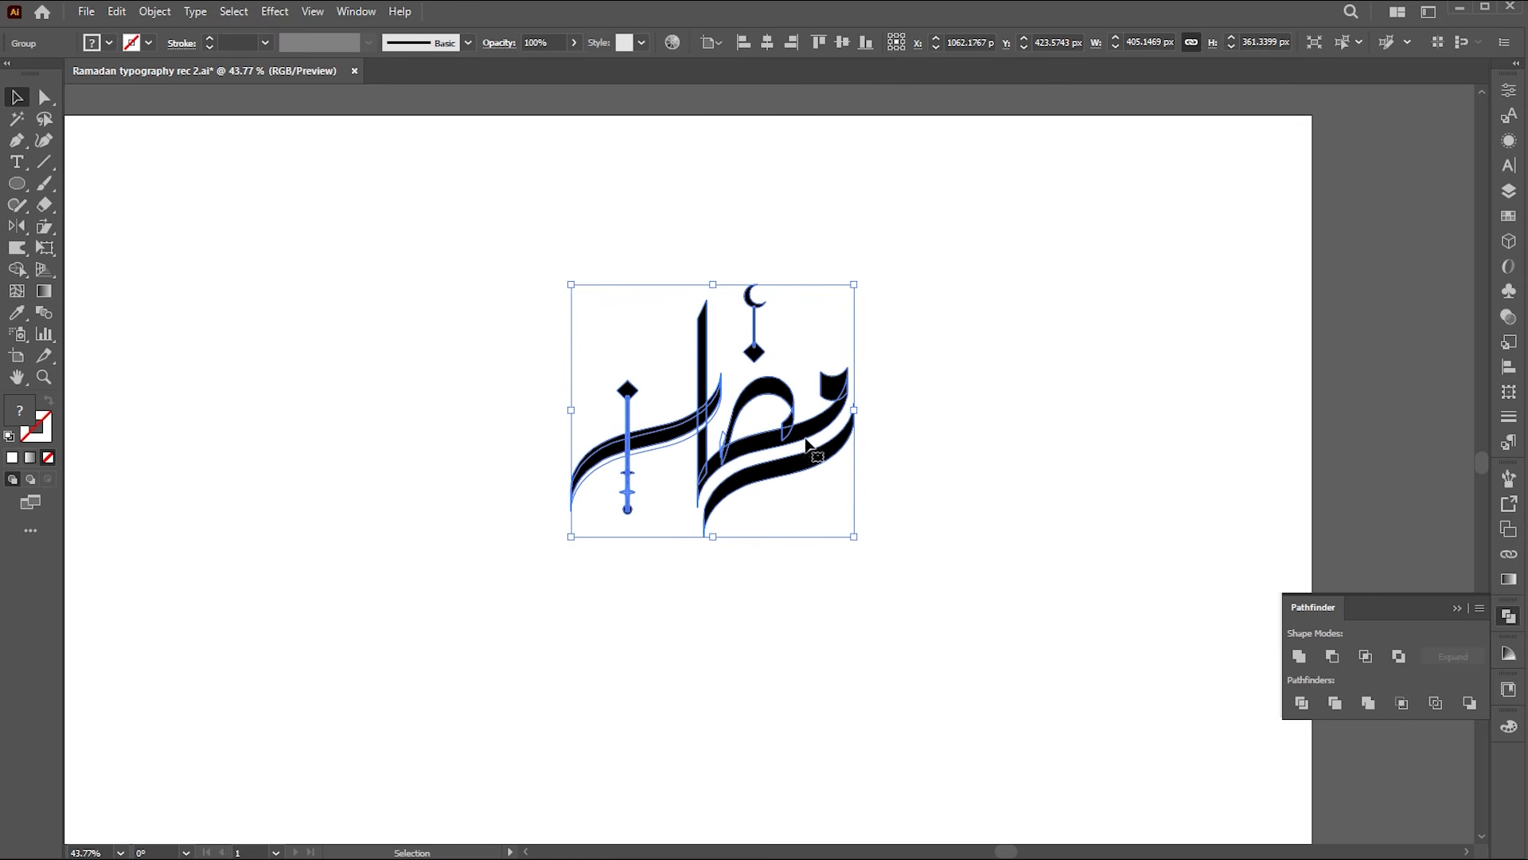
Step: Isolate the divided group, cut all black pieces selected with the Magic Wand, and delete the remaining white pieces
{"action": "double_click", "coordinate": [763, 398]}
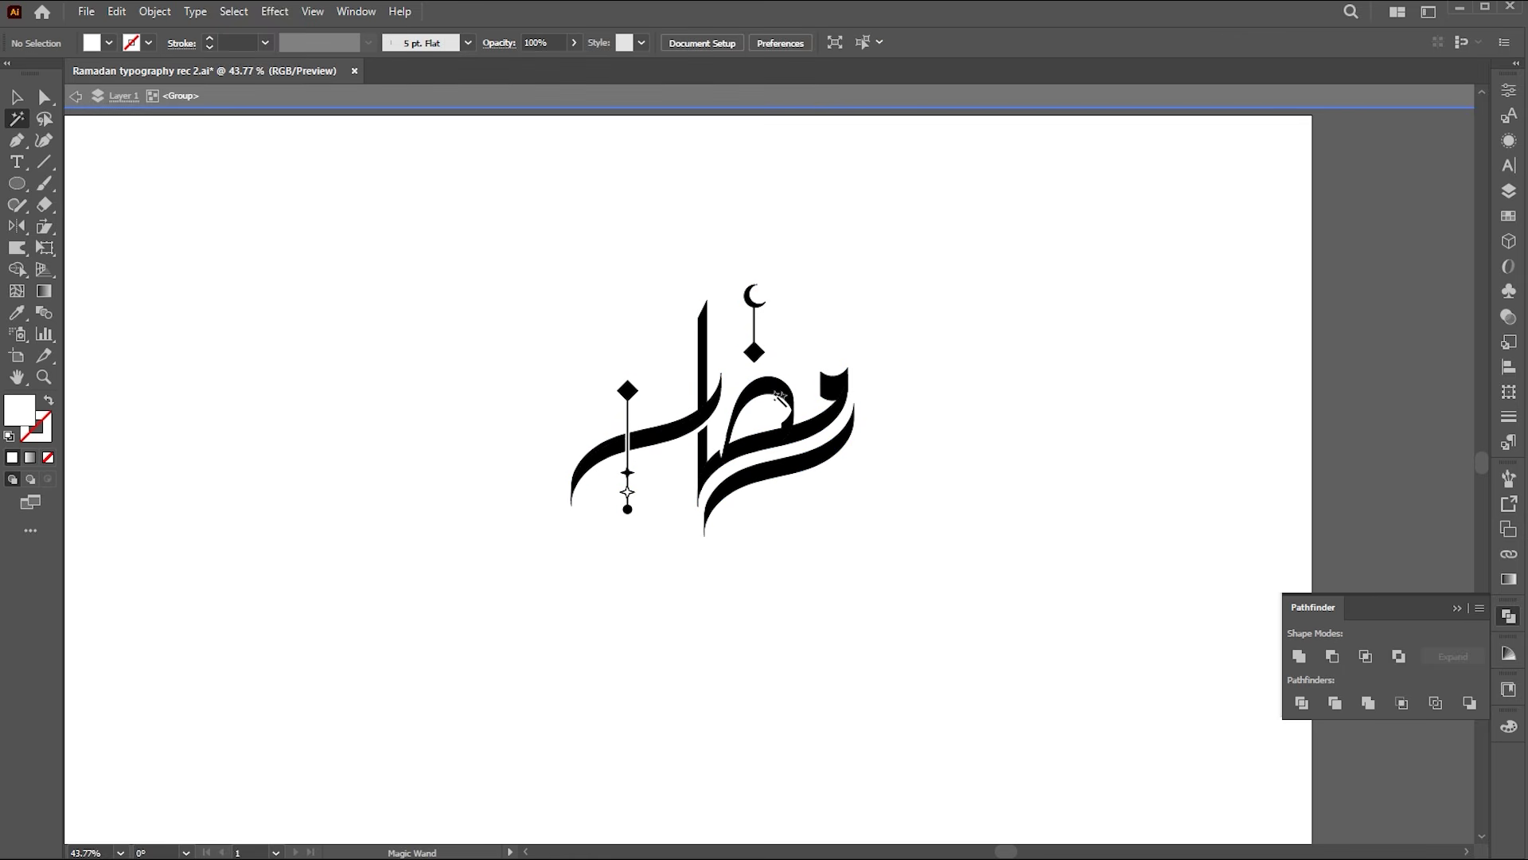
{"action": "left_click", "coordinate": [778, 387]}
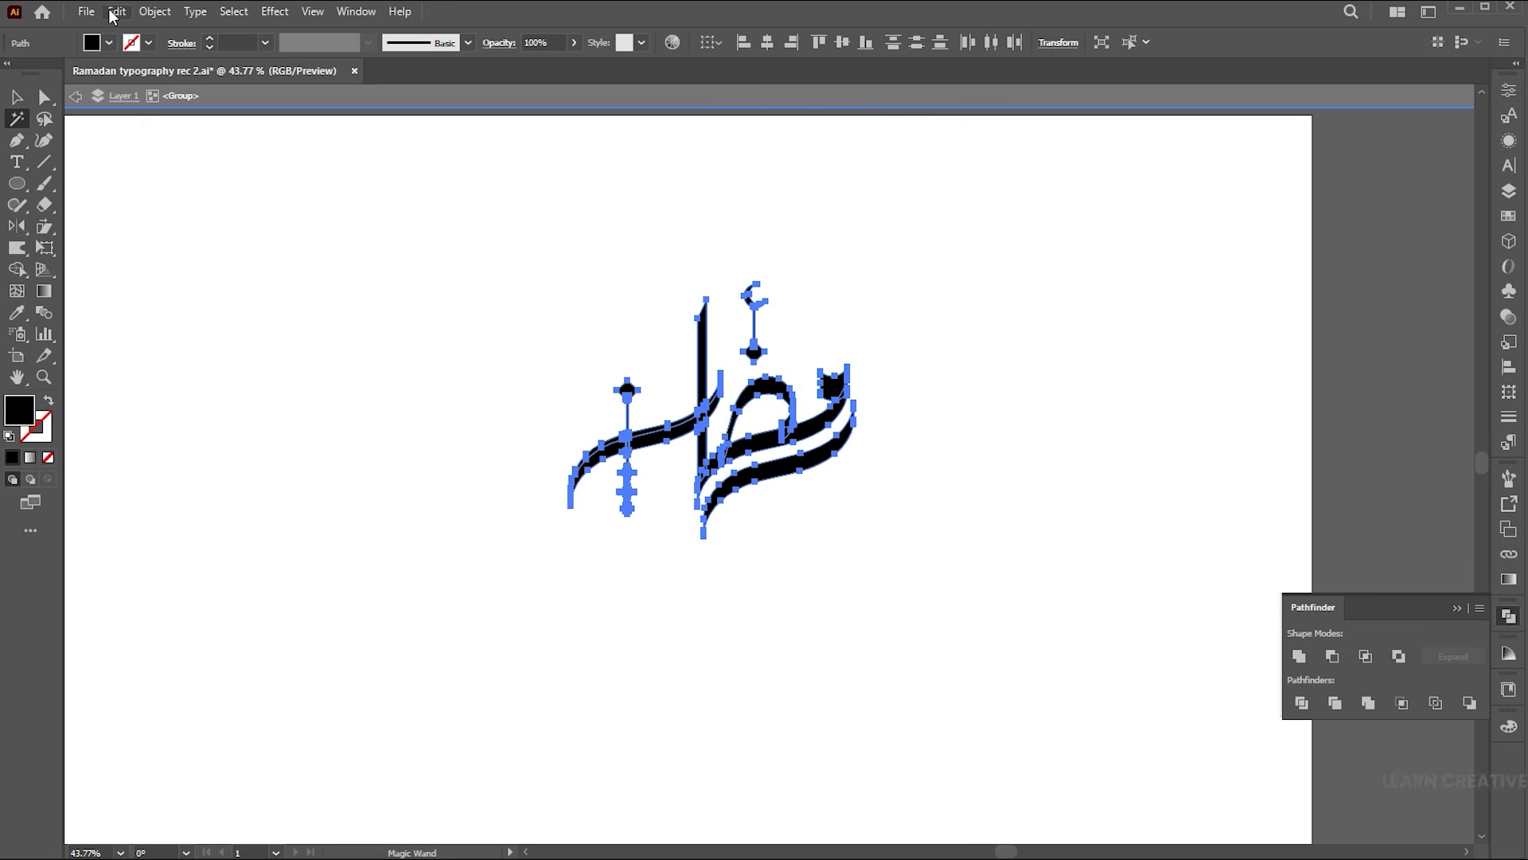
{"action": "left_click", "coordinate": [113, 11]}
{"action": "left_click", "coordinate": [136, 76]}
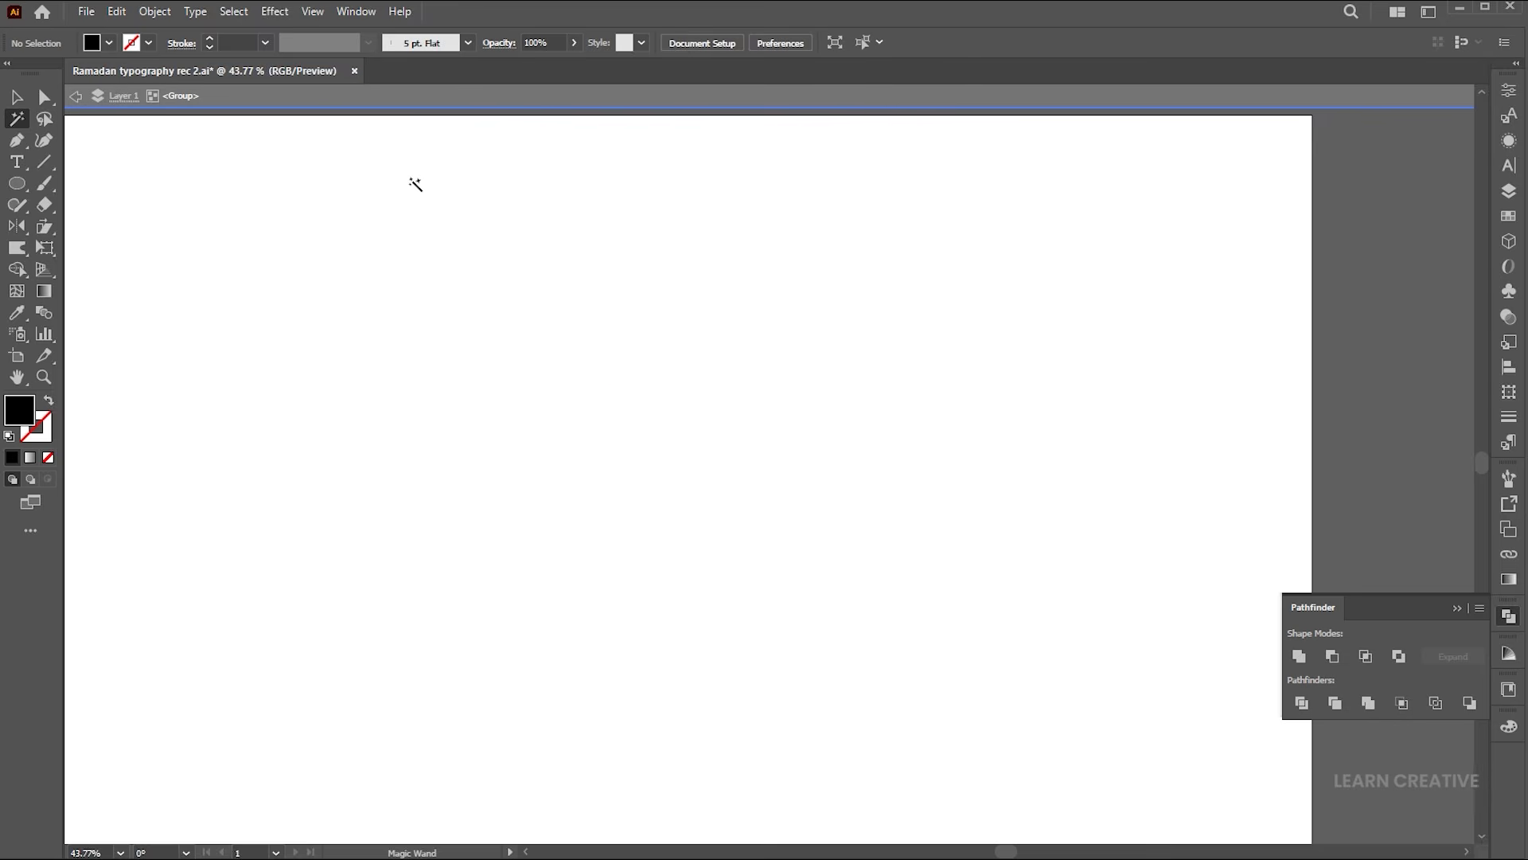
{"action": "key", "text": "ctrl+v"}
{"action": "key", "text": "Delete"}
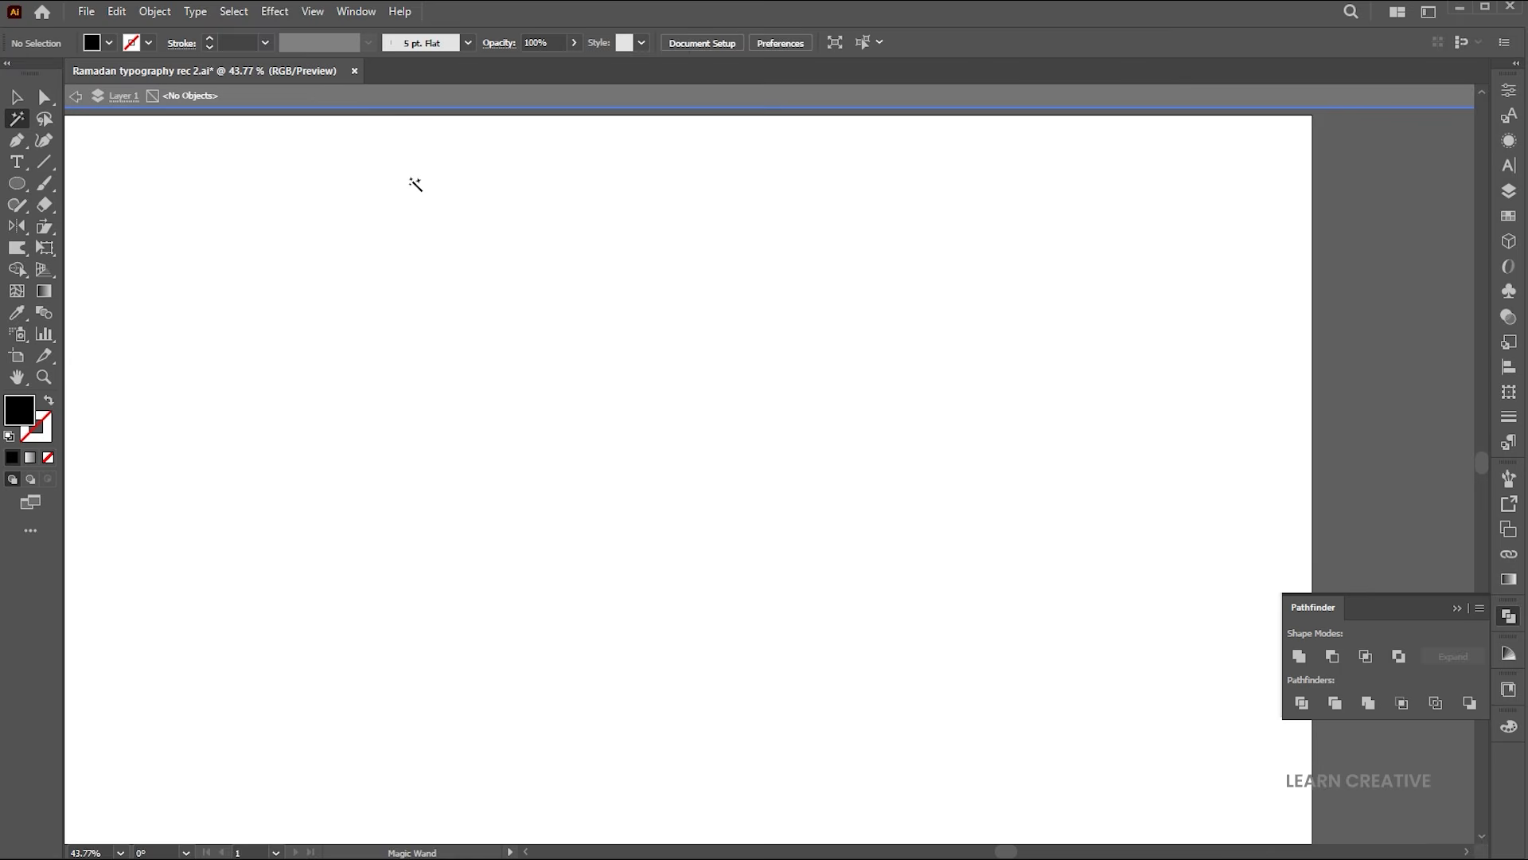
Step: Paste the black pieces back in front at their original position, unite them with Pathfinder, and leave isolation mode
{"action": "left_click", "coordinate": [116, 12]}
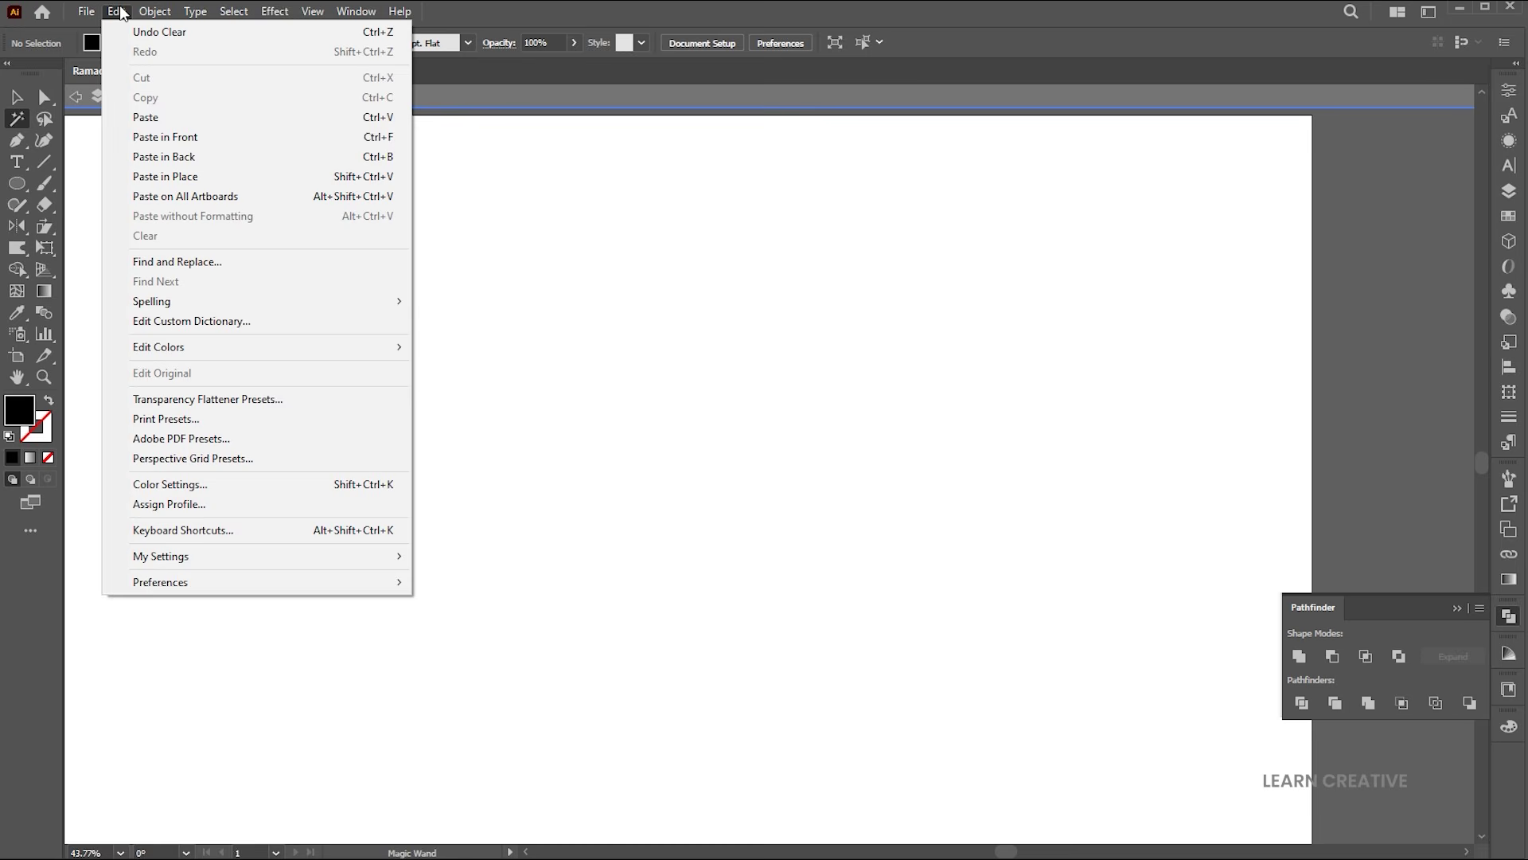
{"action": "left_click", "coordinate": [165, 137]}
{"action": "left_click", "coordinate": [19, 98]}
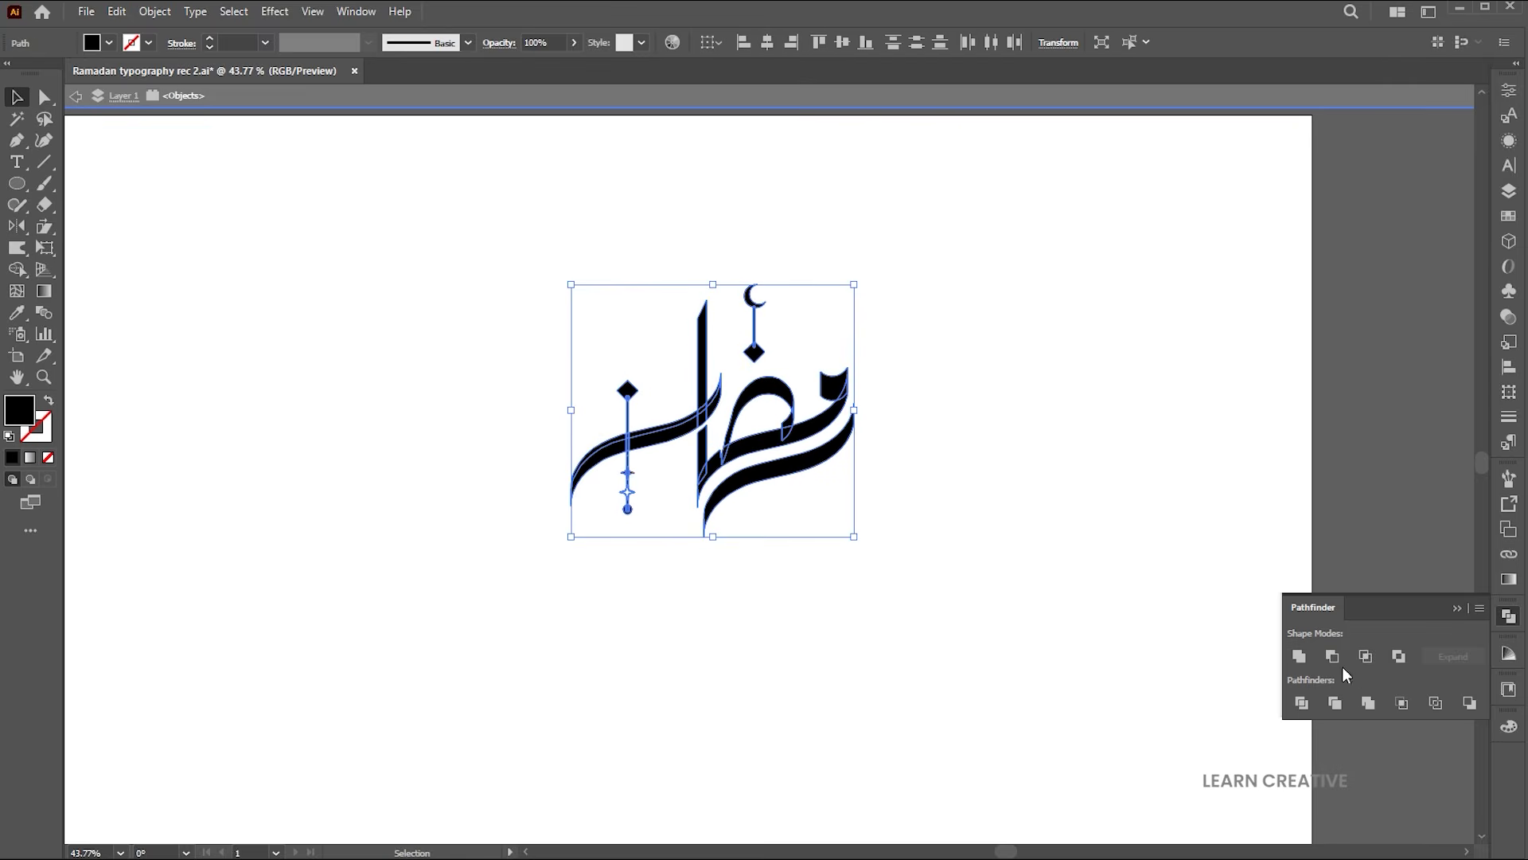
{"action": "left_click", "coordinate": [1299, 659]}
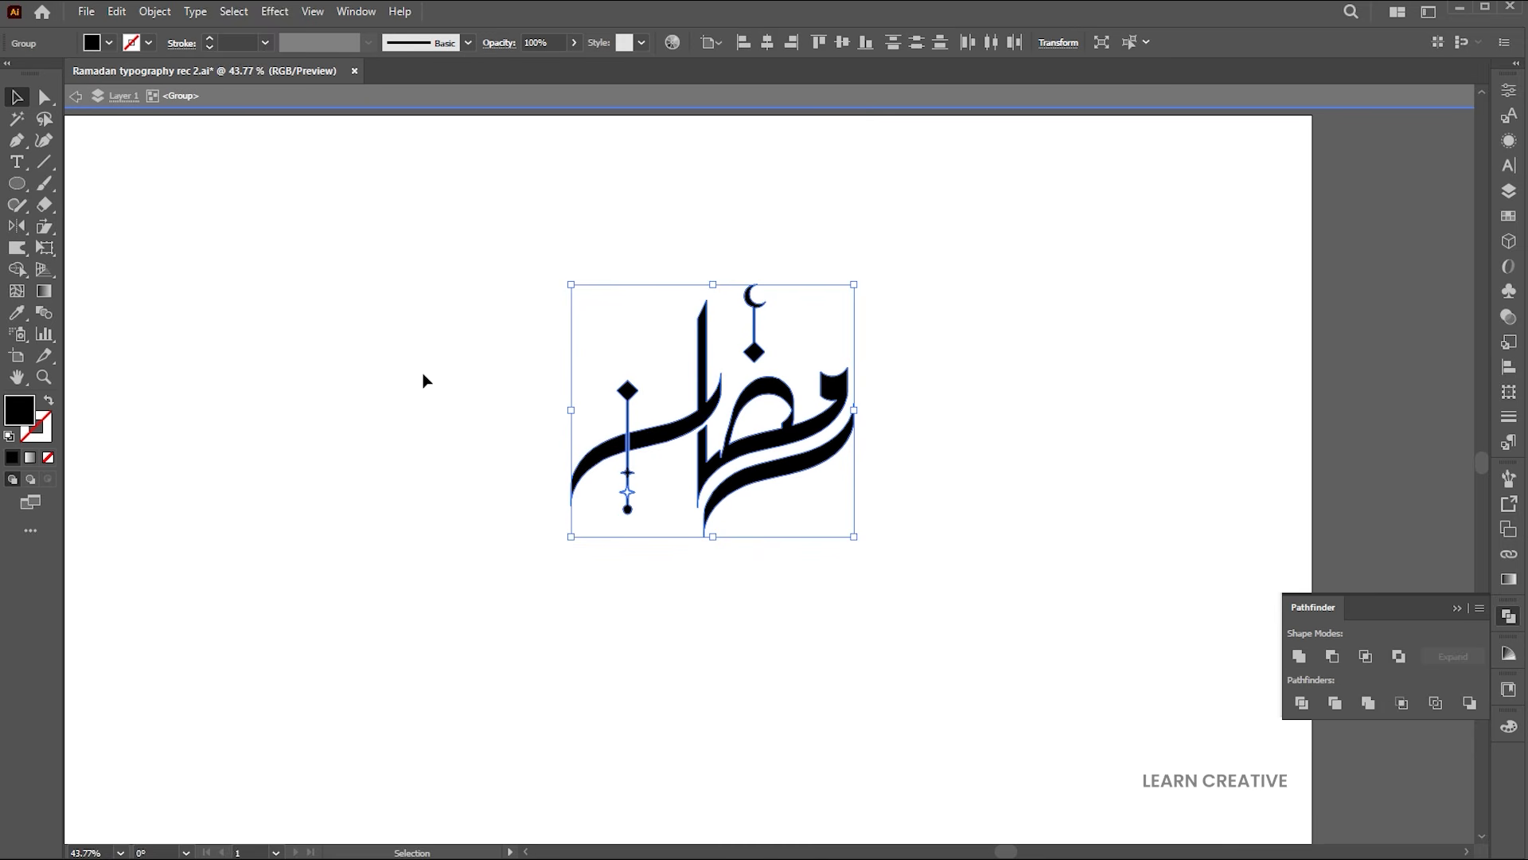
{"action": "key", "text": "Escape"}
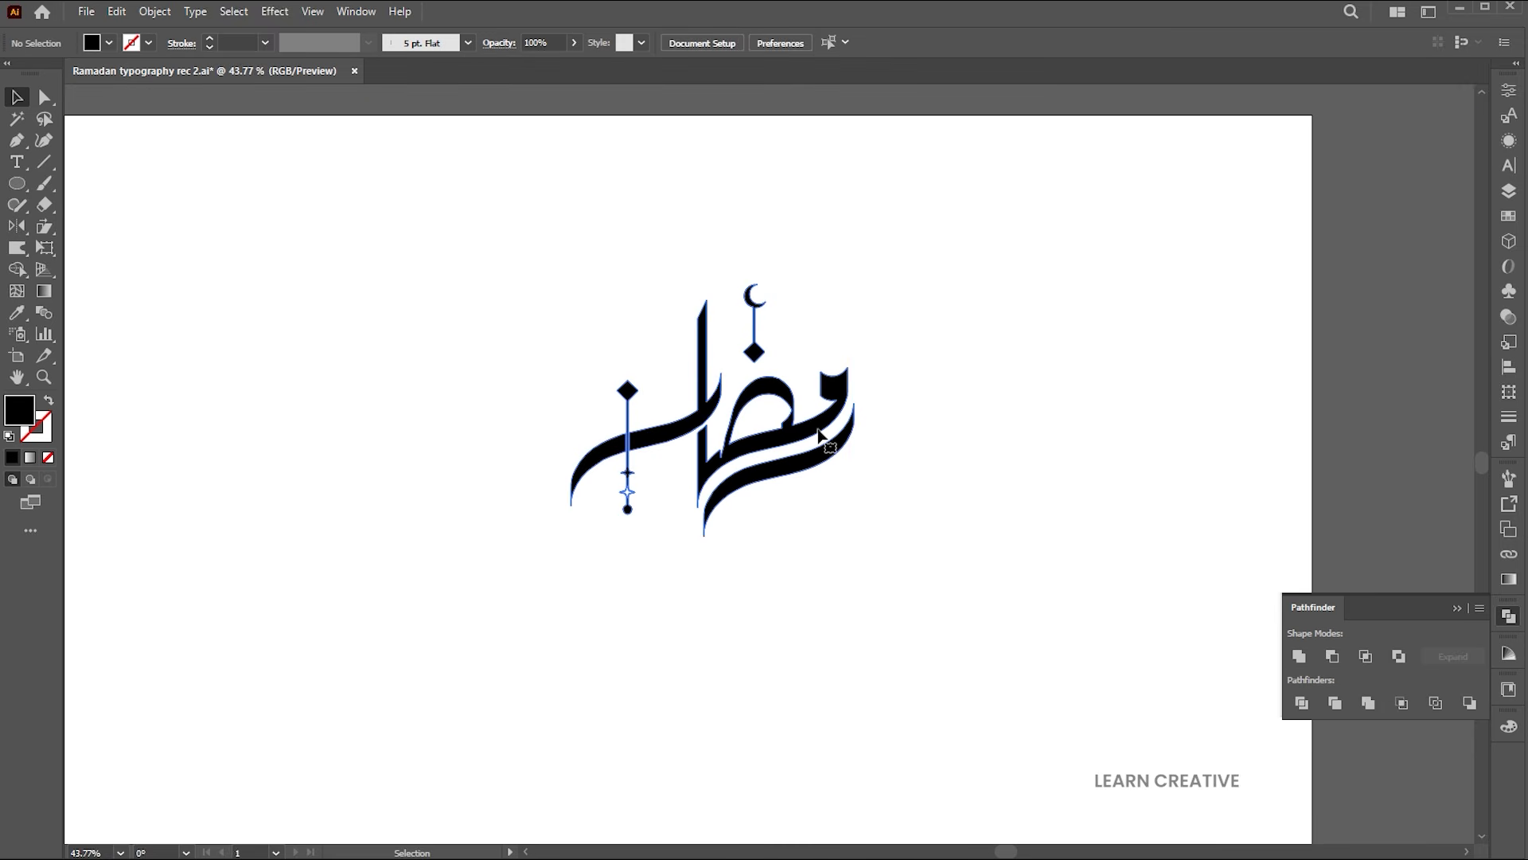
Step: Enlarge the united lettering to about 487 by 434 px and place it vertically centred in the artboard's right half
{"action": "left_click", "coordinate": [842, 42]}
{"action": "left_click", "coordinate": [1039, 377]}
{"action": "left_click", "coordinate": [829, 531]}
{"action": "left_click_drag", "start_coordinate": [855, 618], "coordinate": [885, 661]}
{"action": "left_click_drag", "start_coordinate": [828, 556], "coordinate": [1099, 557]}
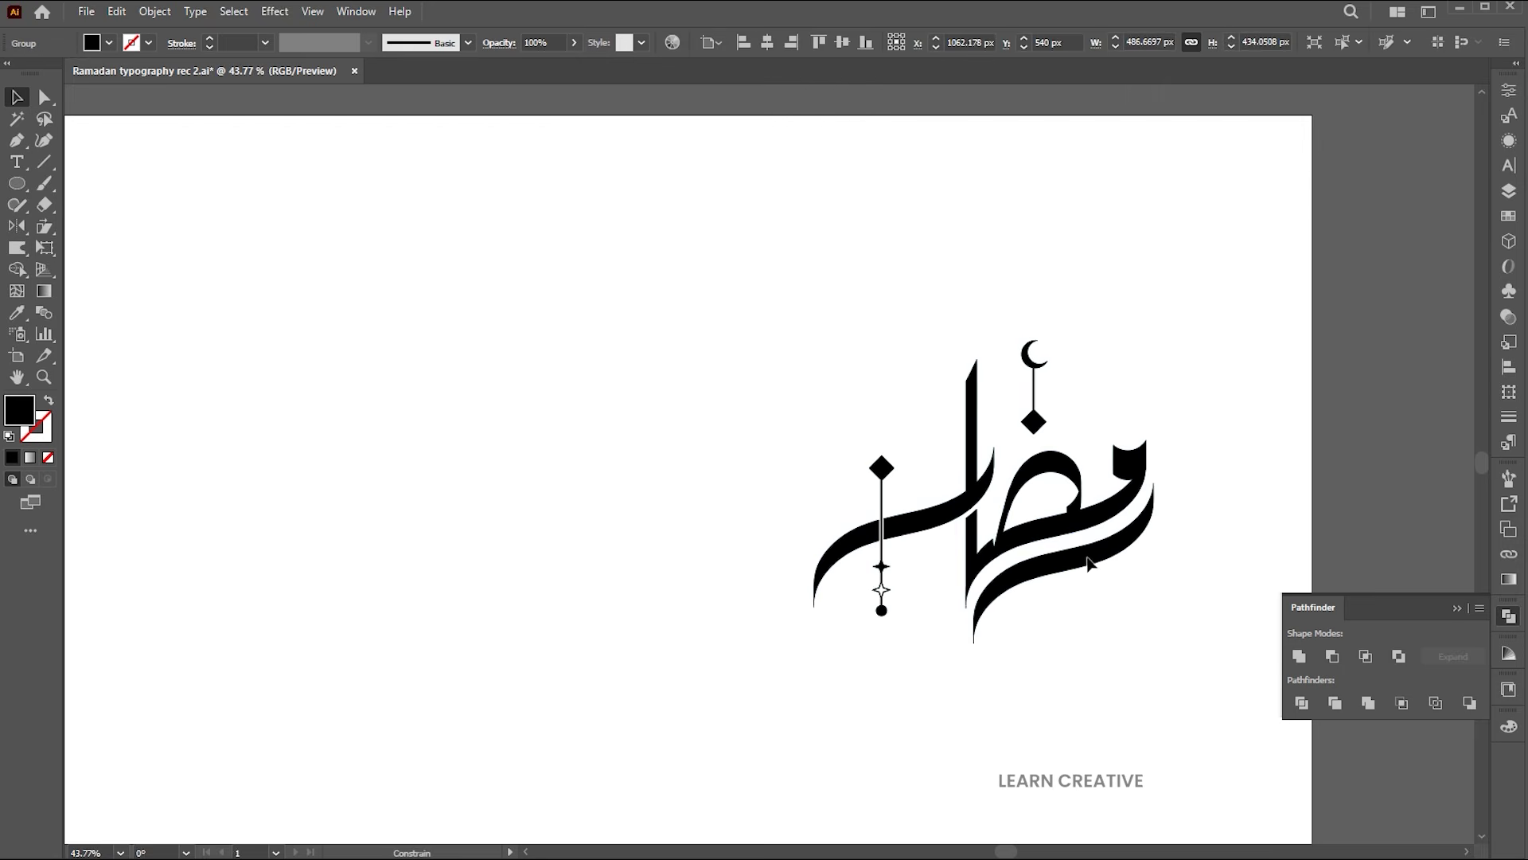
{"action": "left_click", "coordinate": [906, 565]}
Step: Add the text "ramadan kareem" below the calligraphy lettering
{"action": "key", "text": "z"}
{"action": "left_click_drag", "start_coordinate": [901, 549], "coordinate": [842, 556]}
{"action": "left_click_drag", "start_coordinate": [917, 604], "coordinate": [890, 583]}
{"action": "left_click_drag", "start_coordinate": [1037, 651], "coordinate": [1191, 663]}
{"action": "left_click_drag", "start_coordinate": [990, 611], "coordinate": [911, 627]}
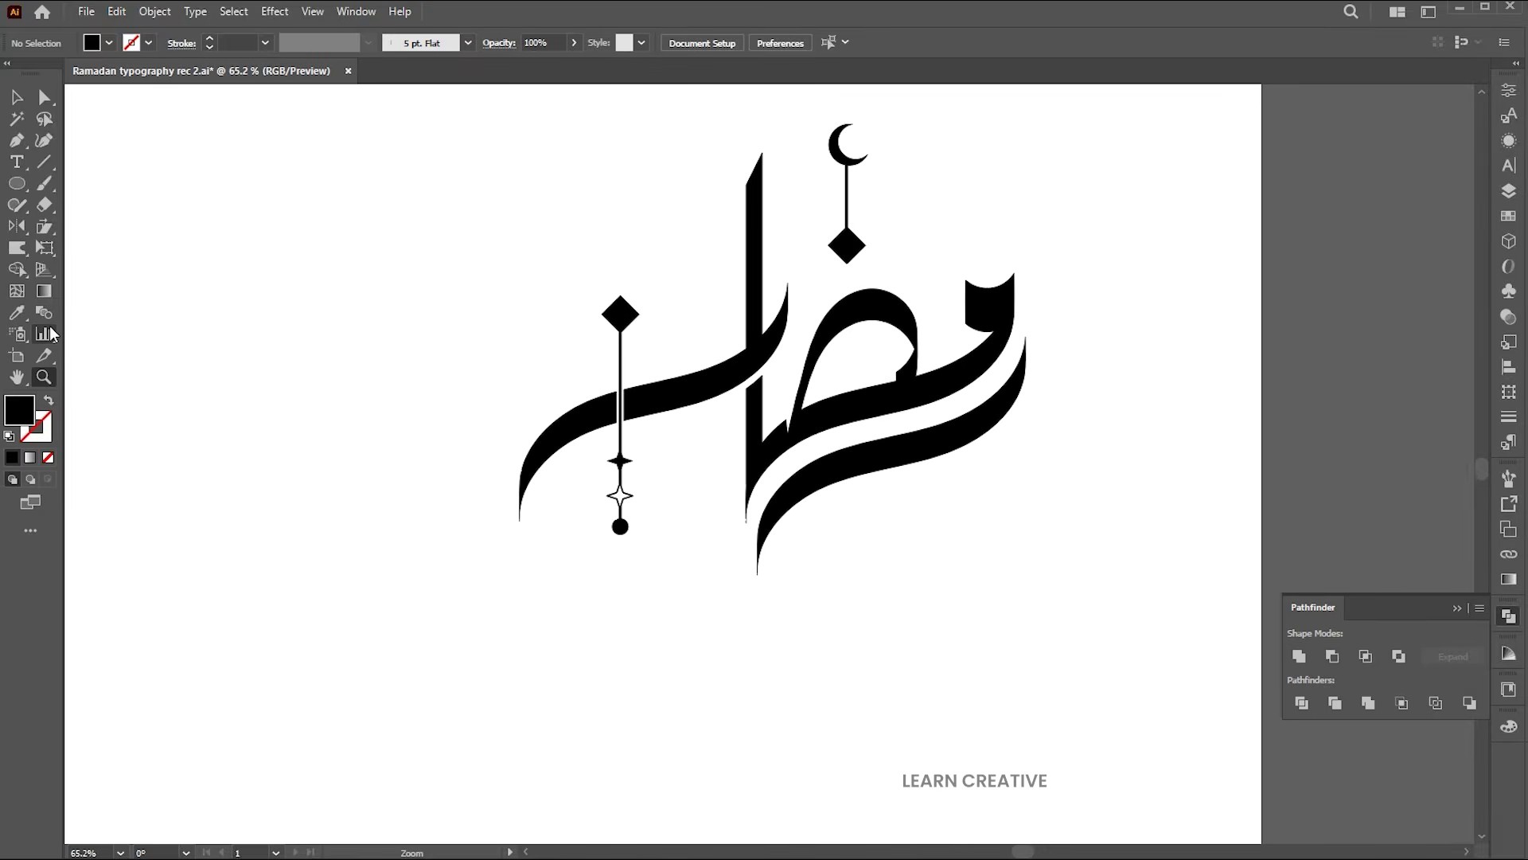
{"action": "left_click", "coordinate": [16, 163]}
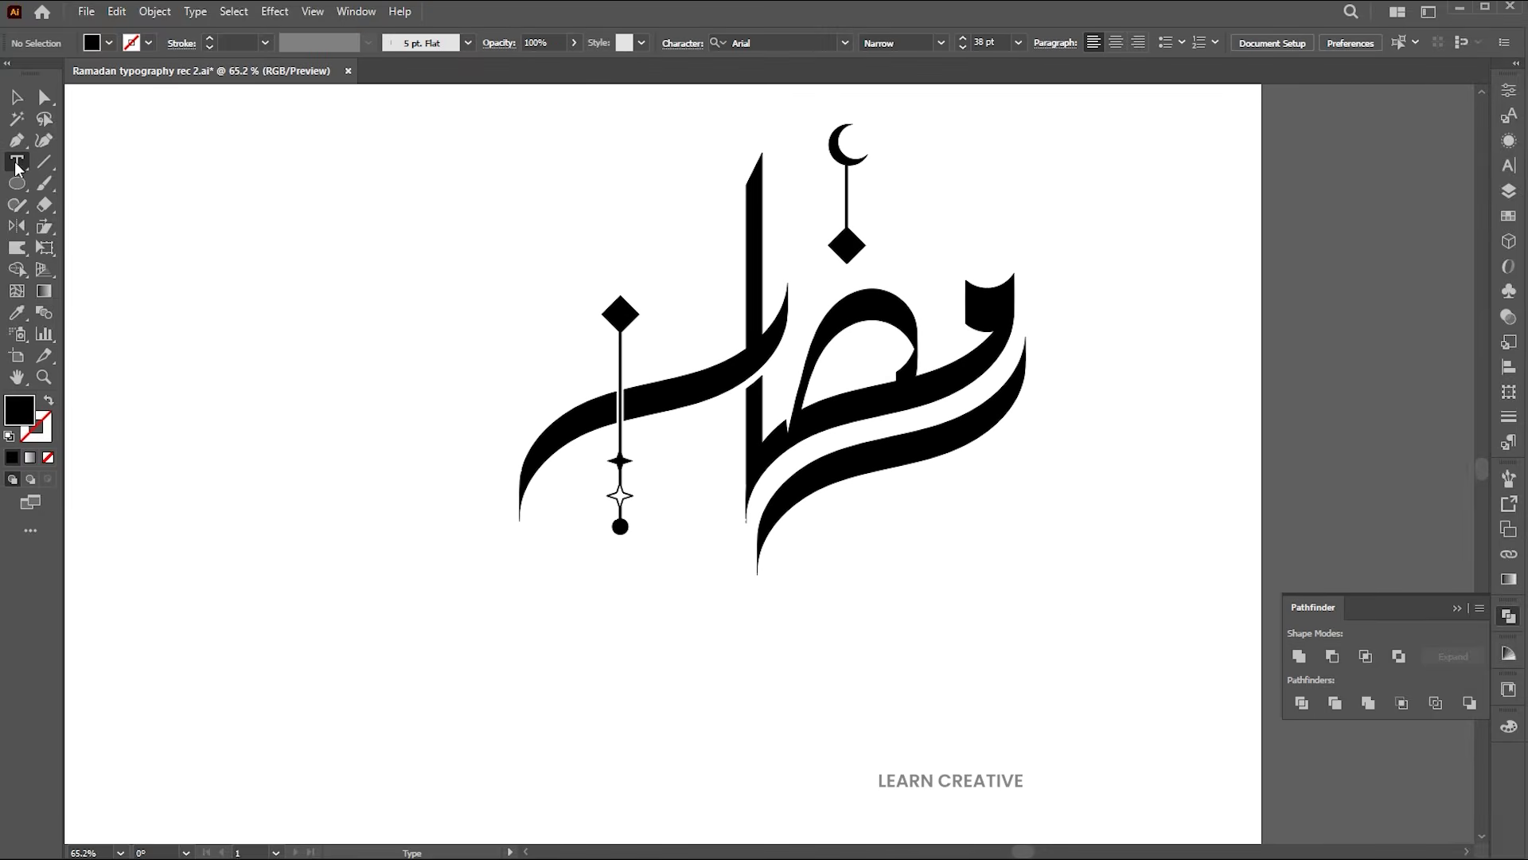
{"action": "left_click", "coordinate": [637, 648]}
{"action": "type", "text": "ramadan ka"}
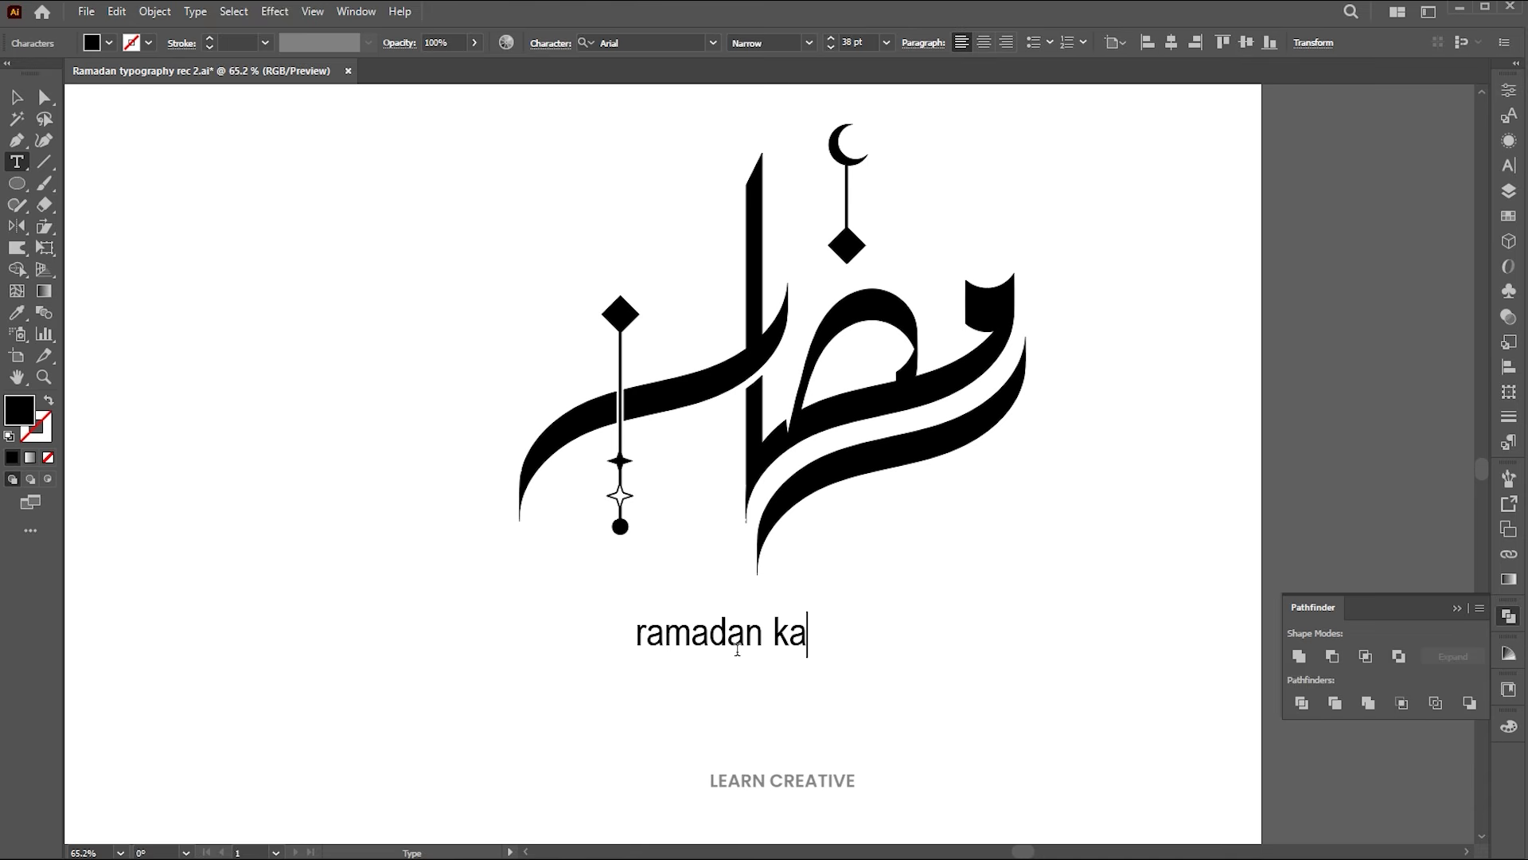
{"action": "type", "text": "reem"}
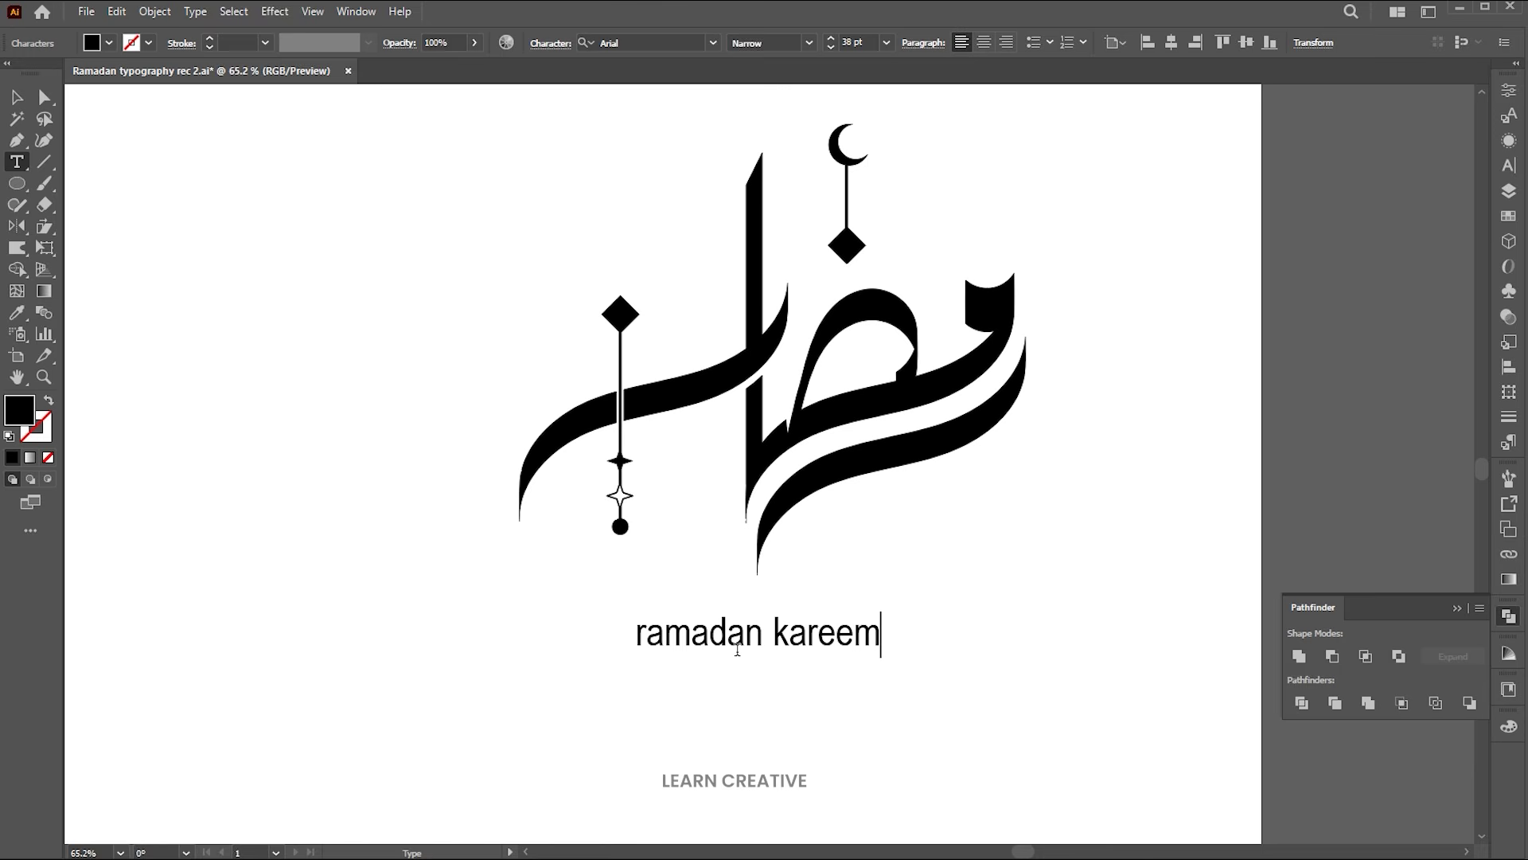
Step: Change the case of the "ramadan kareem" text to Title Case
{"action": "key", "text": "ctrl+a"}
{"action": "left_click", "coordinate": [195, 11]}
{"action": "mouse_move", "coordinate": [319, 287]}
{"action": "left_click", "coordinate": [510, 331]}
{"action": "left_click", "coordinate": [17, 96]}
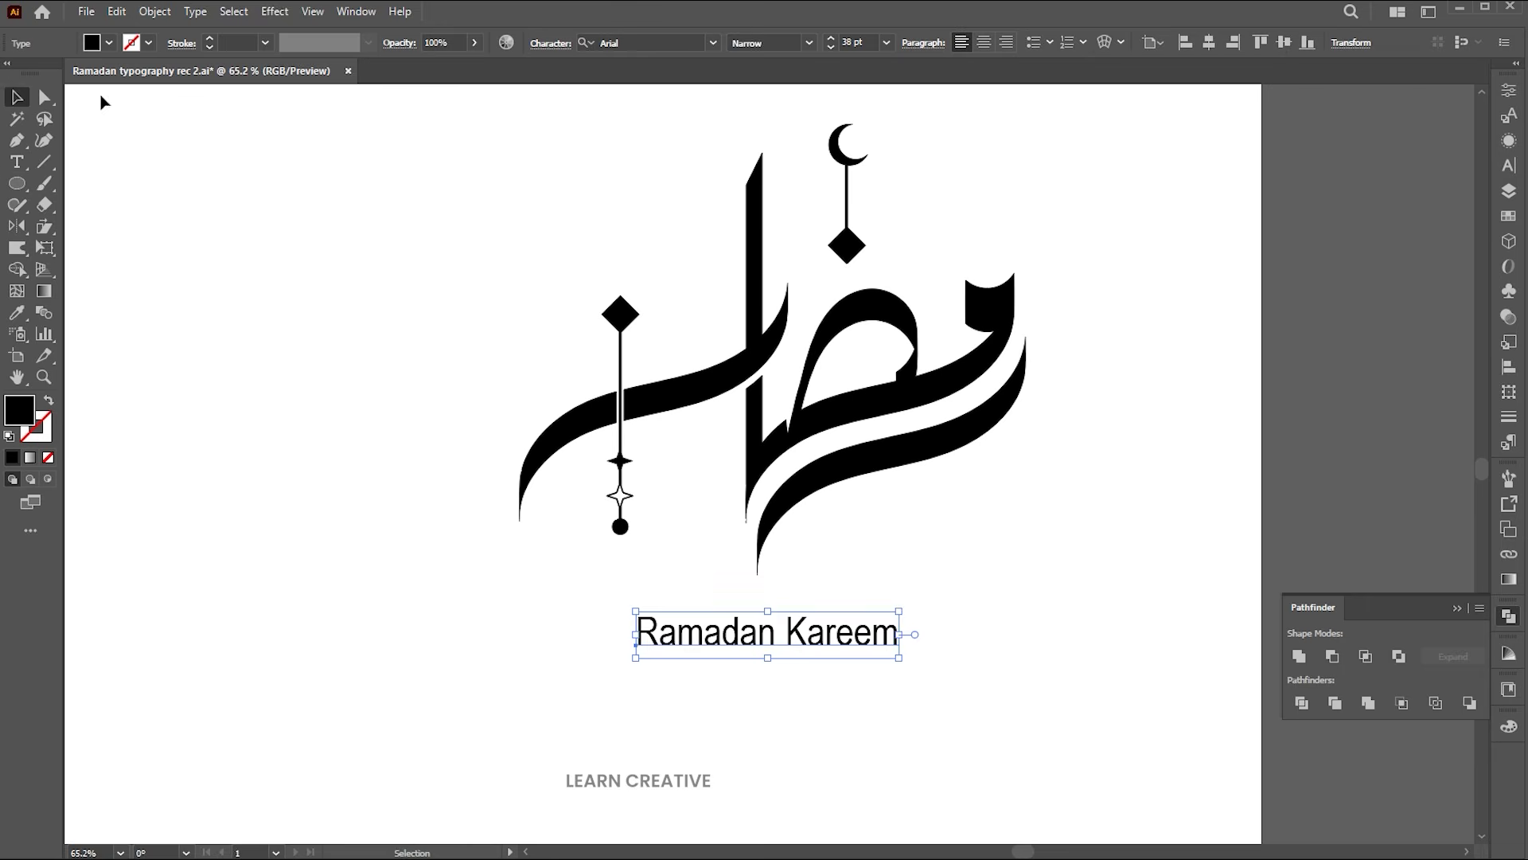
Step: Search the fonts for "ramad" and set the Ramadan Kareem text in Sketsa Ramadhan
{"action": "left_click", "coordinate": [605, 42]}
{"action": "type", "text": "ra"}
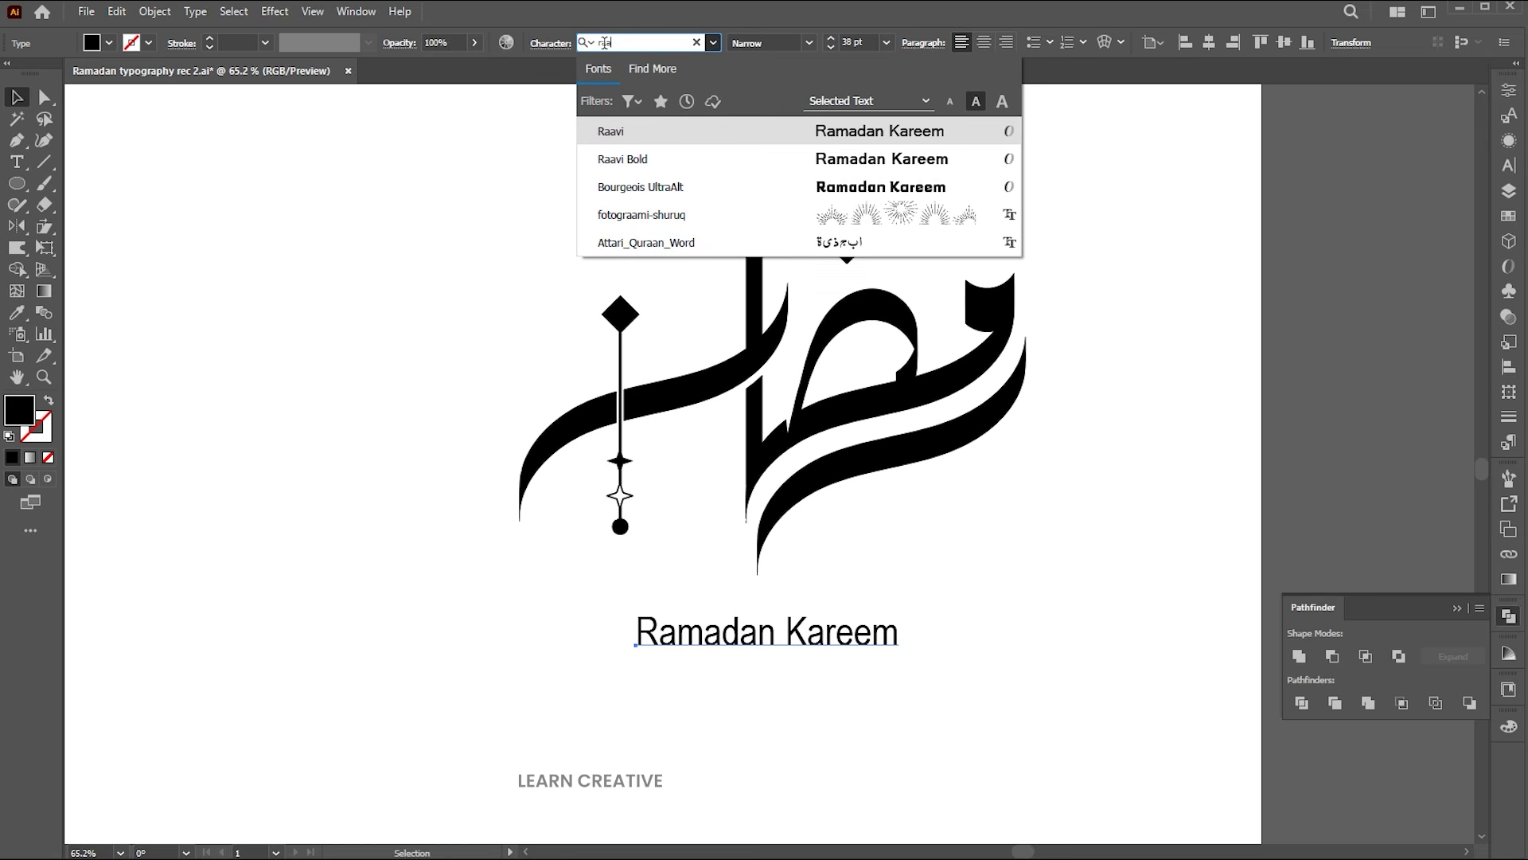
{"action": "type", "text": "mad"}
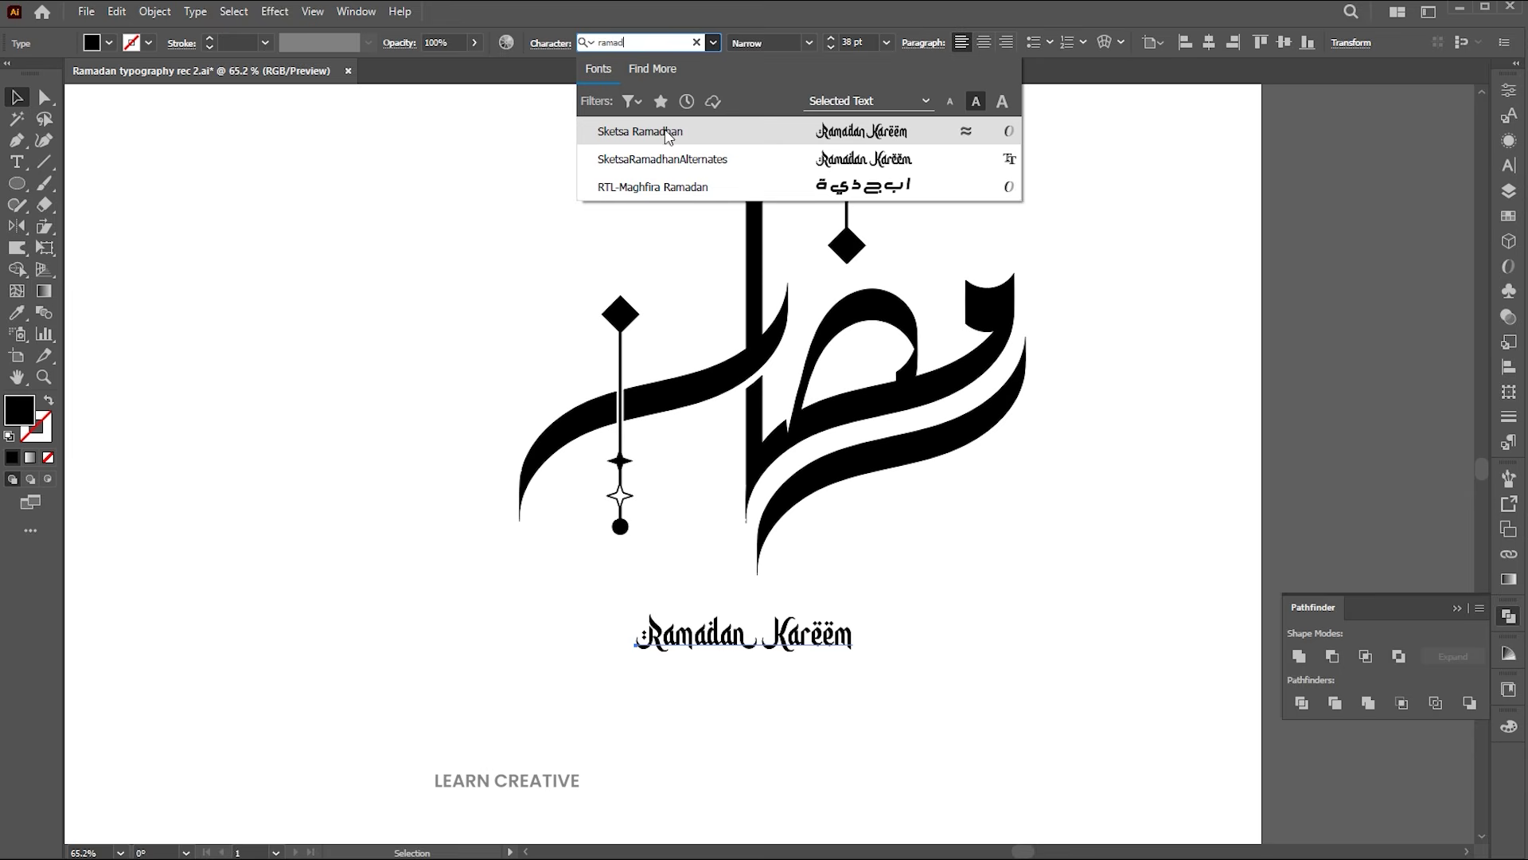
{"action": "left_click", "coordinate": [660, 132]}
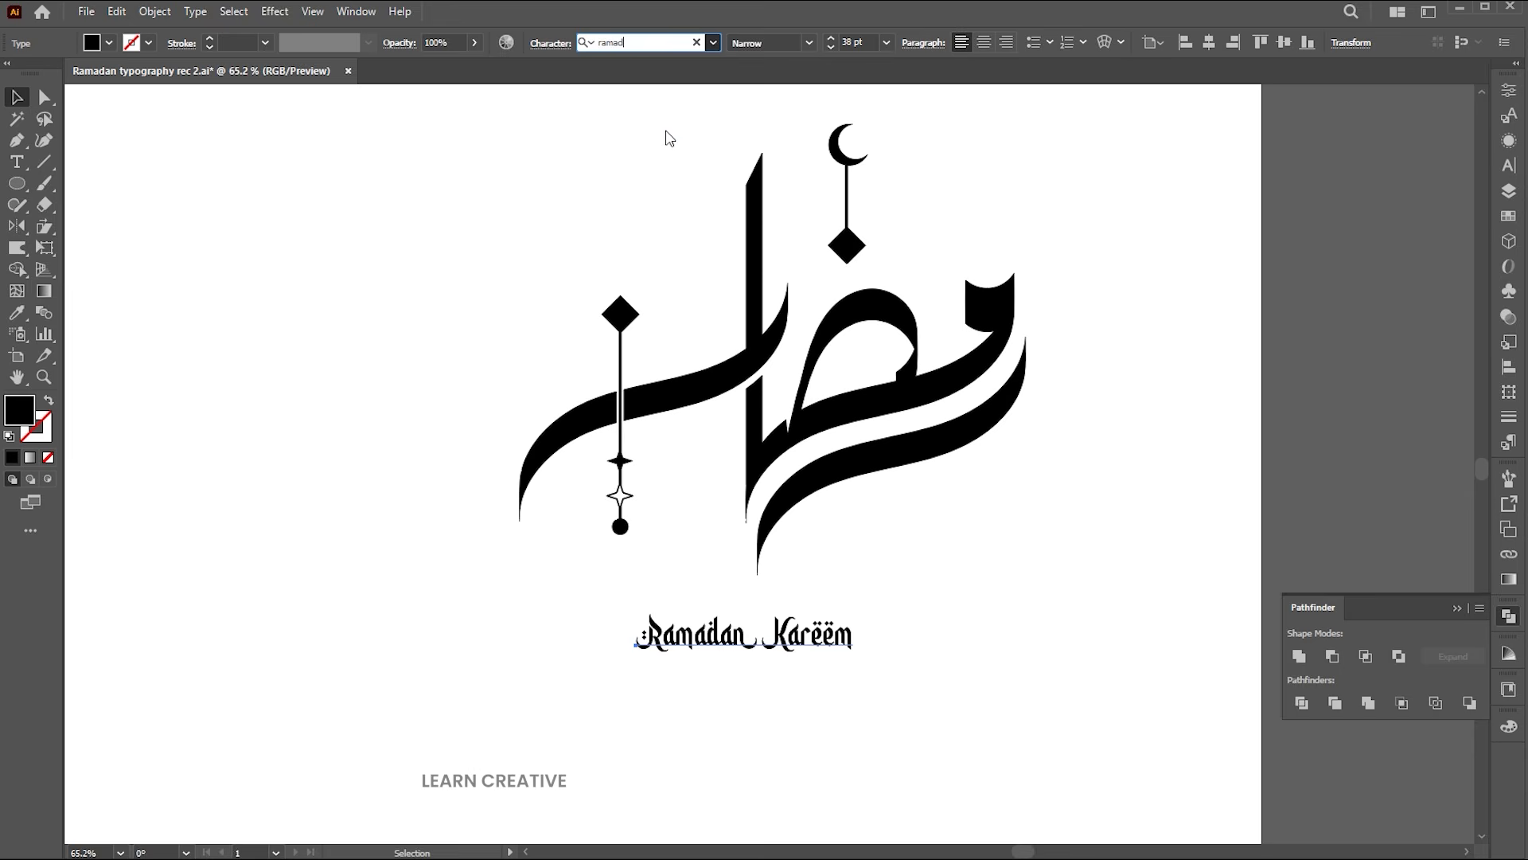
Step: Enlarge the Ramadan Kareem text to about 42.4 pt and move it closer beneath the lettering
{"action": "left_click_drag", "start_coordinate": [820, 647], "coordinate": [878, 641]}
{"action": "key", "text": "Down"}
{"action": "key", "text": "Down"}
{"action": "key", "text": "Down"}
{"action": "key", "text": "Down"}
{"action": "key", "text": "Down"}
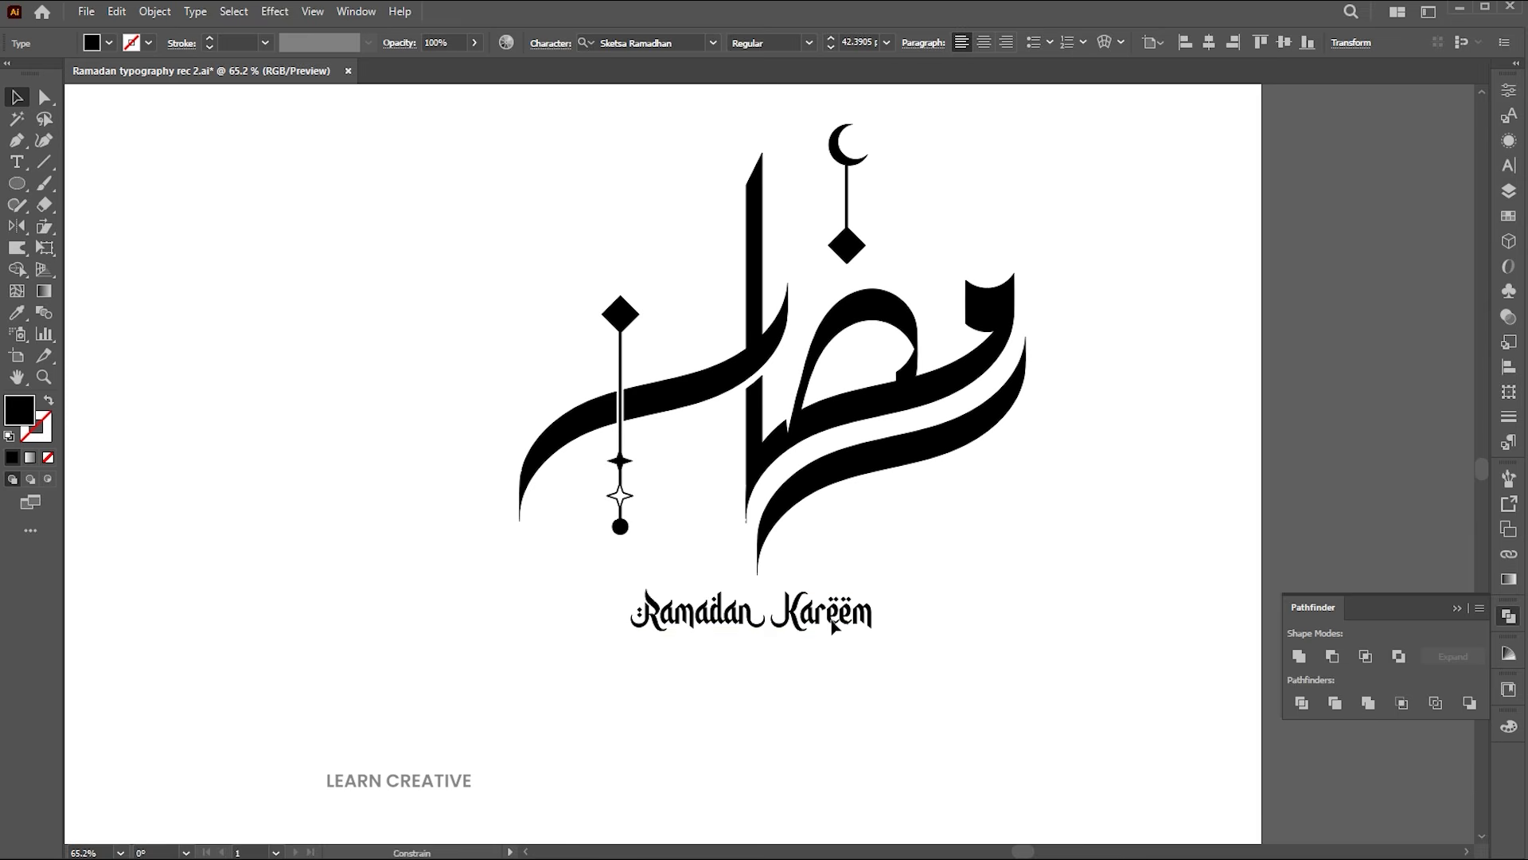
{"action": "left_click", "coordinate": [814, 457]}
Step: Select the calligraphy lettering together with the Ramadan Kareem text and group them
{"action": "key", "text": "z"}
{"action": "left_click_drag", "start_coordinate": [814, 457], "coordinate": [616, 442]}
{"action": "left_click_drag", "start_coordinate": [722, 488], "coordinate": [819, 519]}
{"action": "key", "text": "v"}
{"action": "left_click_drag", "start_coordinate": [1023, 317], "coordinate": [632, 658]}
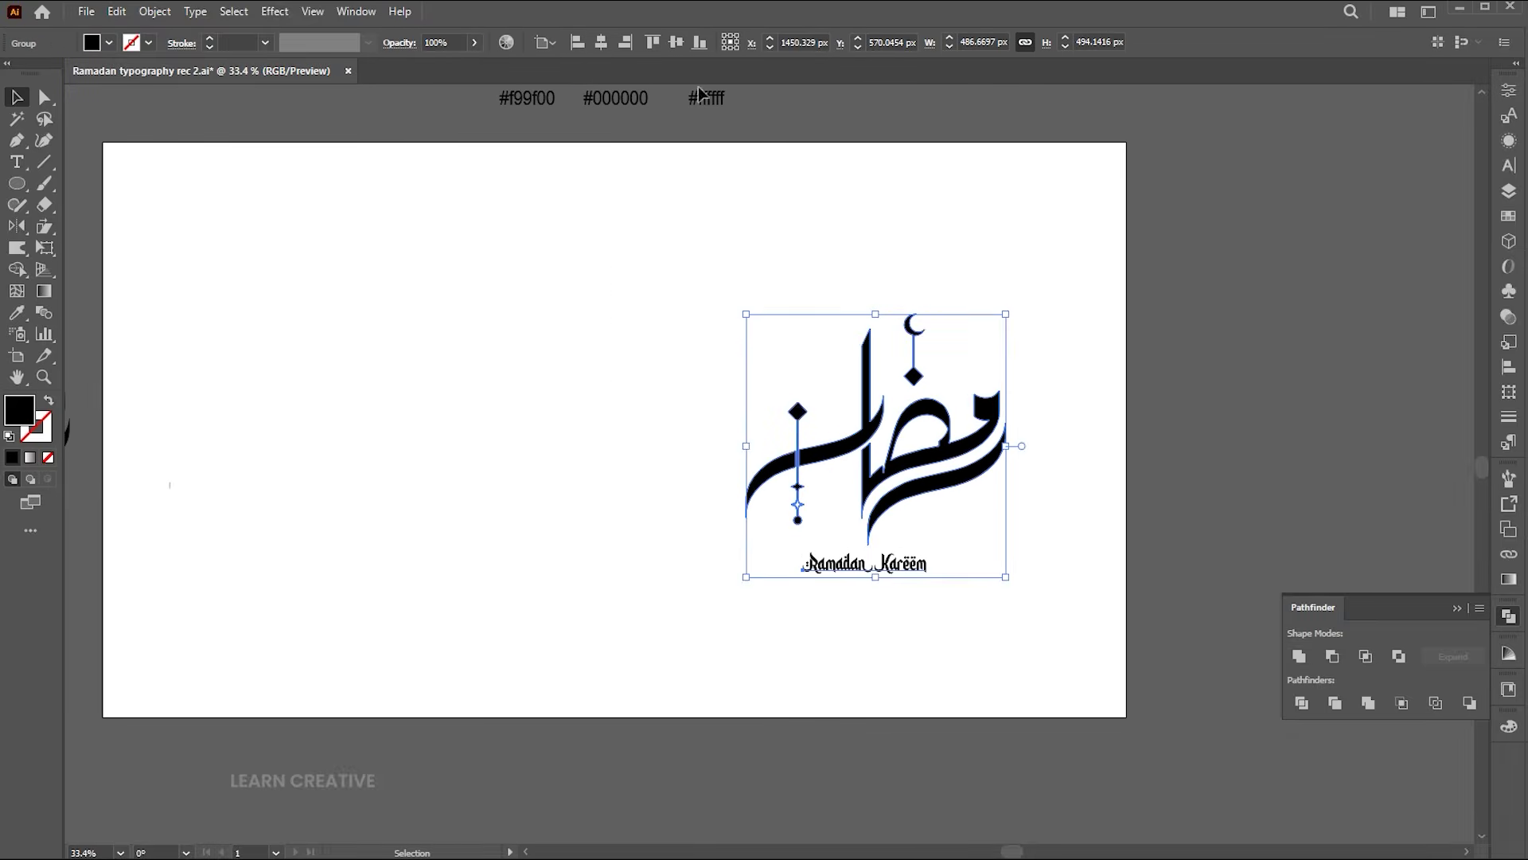
Step: Center the lettering group vertically on the artboard and recolor its caption, diamonds, crescent and hanging ornaments in the #f99f00 swatch orange
{"action": "left_click", "coordinate": [677, 42]}
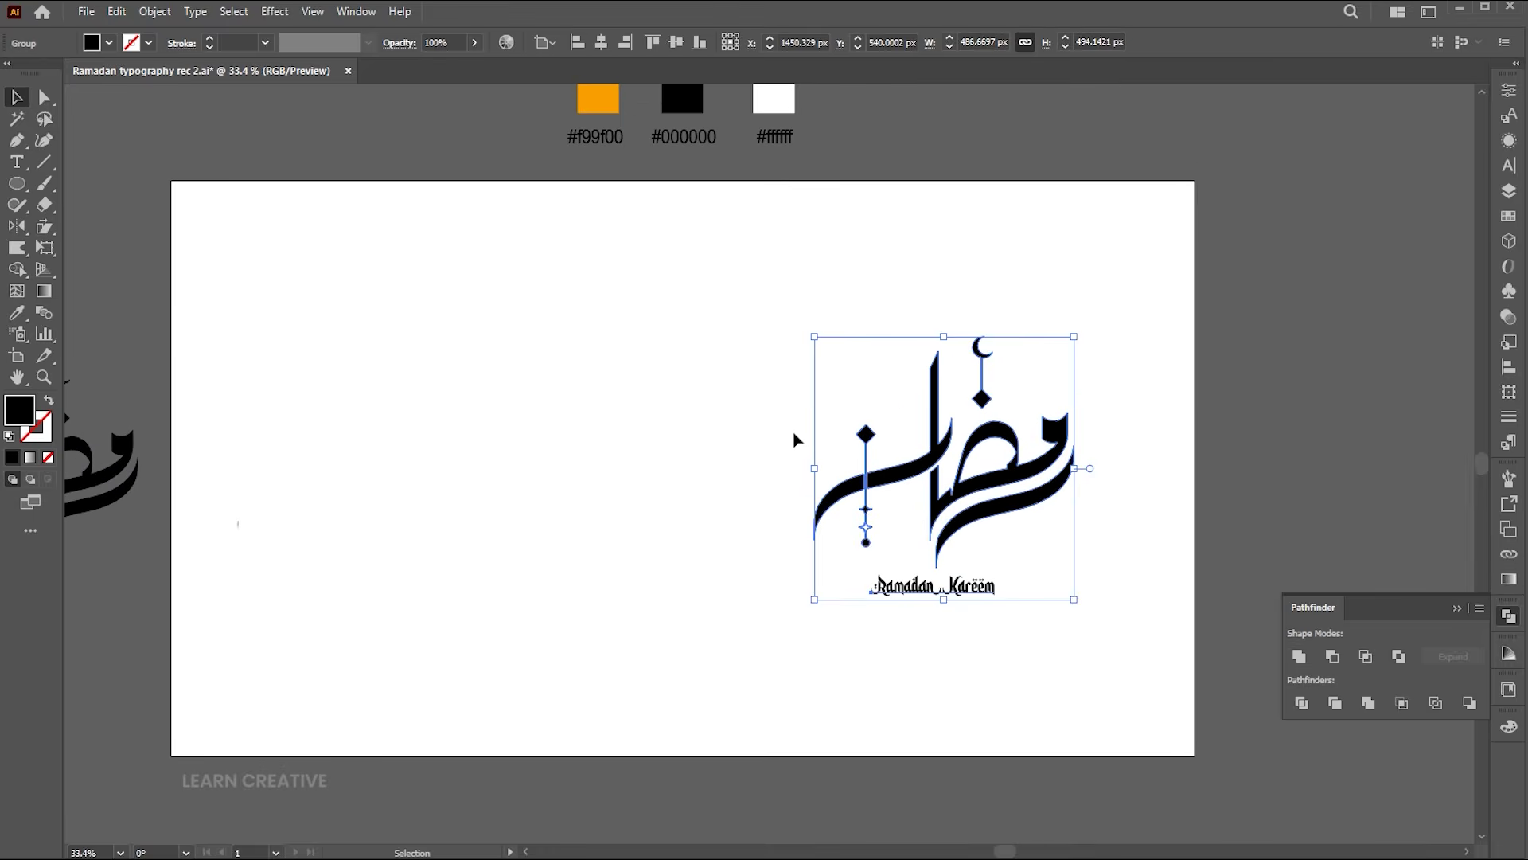
{"action": "left_click", "coordinate": [794, 437]}
{"action": "key", "text": "a"}
{"action": "left_click", "coordinate": [975, 596]}
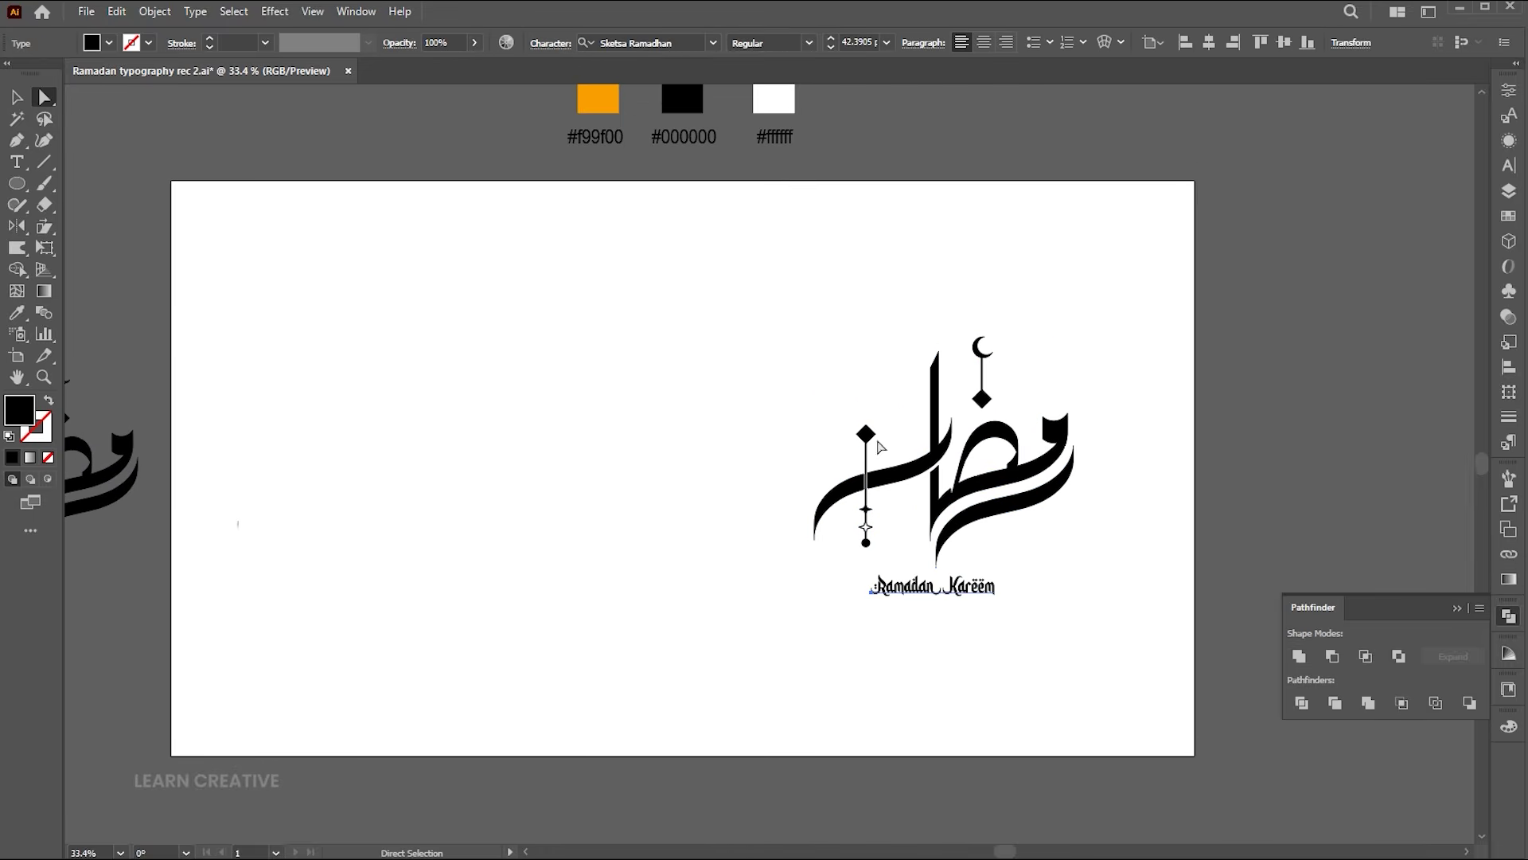
{"action": "left_click", "coordinate": [870, 438], "text": "shift"}
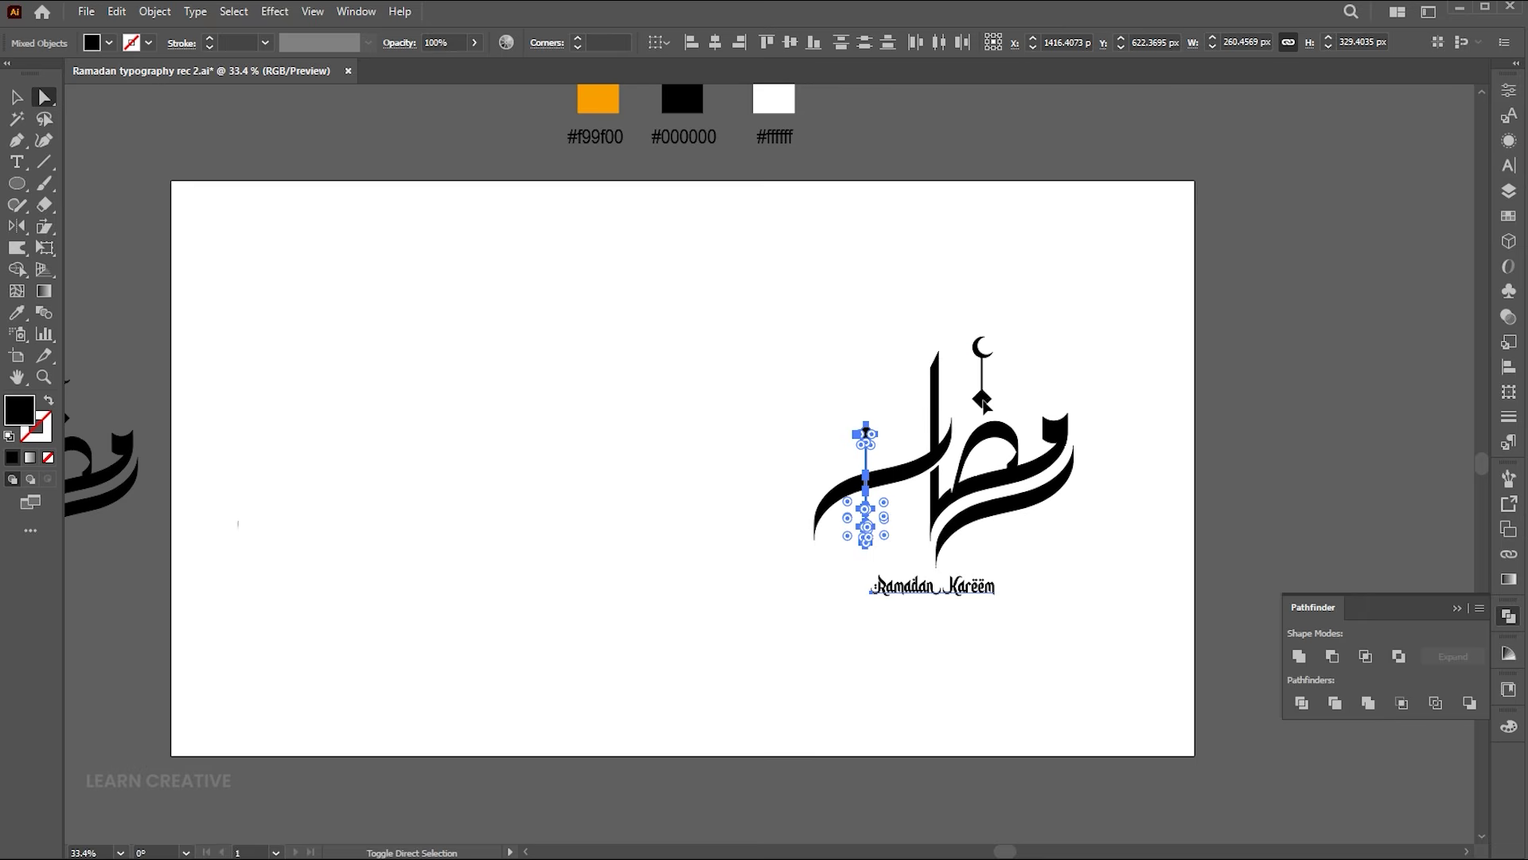
{"action": "left_click", "coordinate": [18, 314]}
{"action": "left_click", "coordinate": [610, 95]}
{"action": "key", "text": "v"}
{"action": "left_click", "coordinate": [546, 258]}
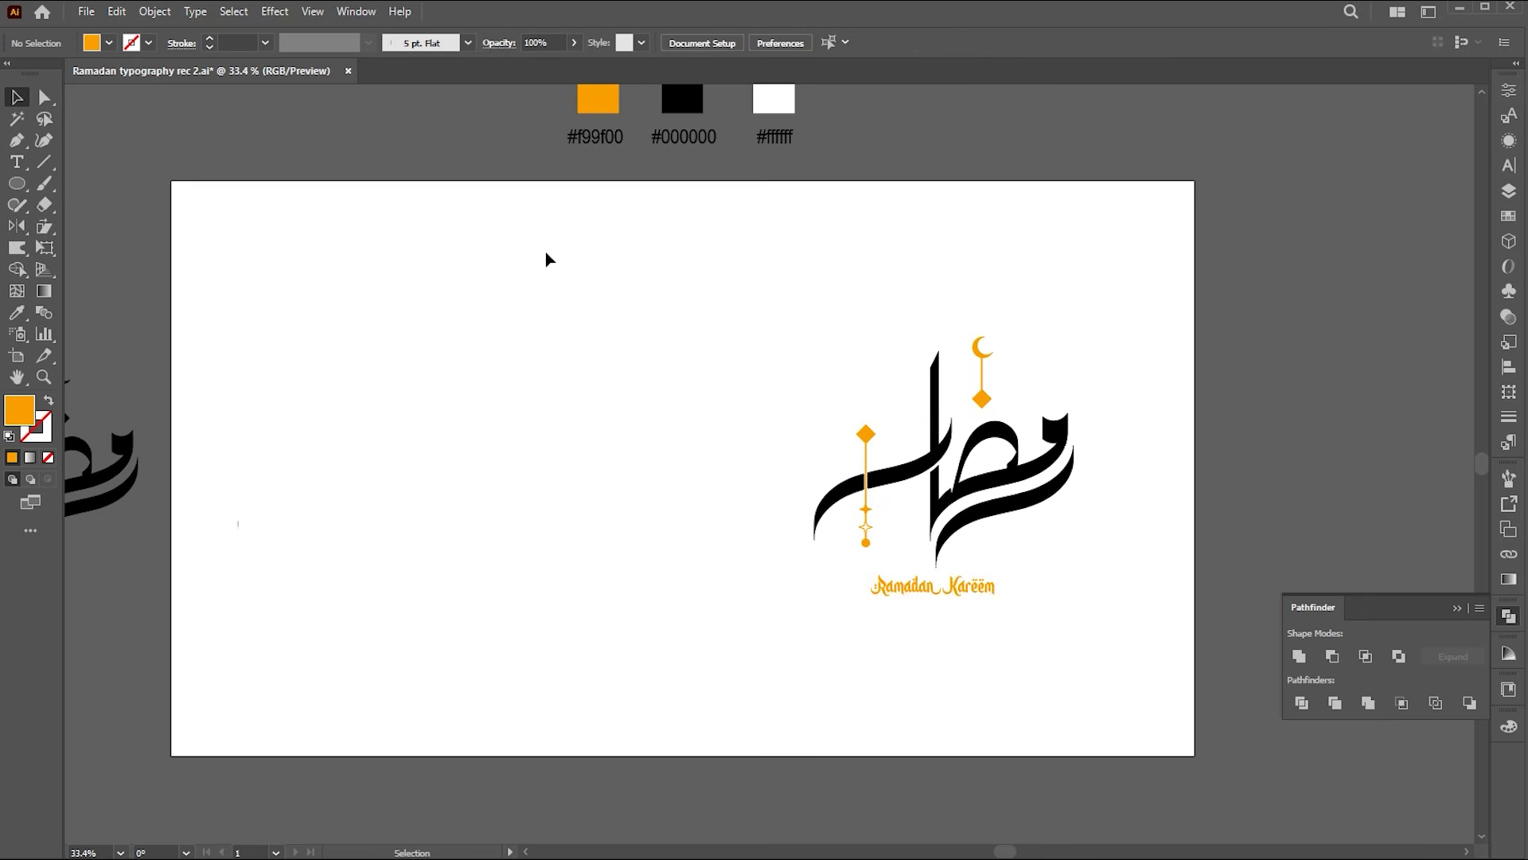
Step: Draw a rectangle about 909 × 1098 px over the left part of the artboard and fill it with the #000000 swatch black
{"action": "left_click_drag", "start_coordinate": [551, 280], "coordinate": [568, 282]}
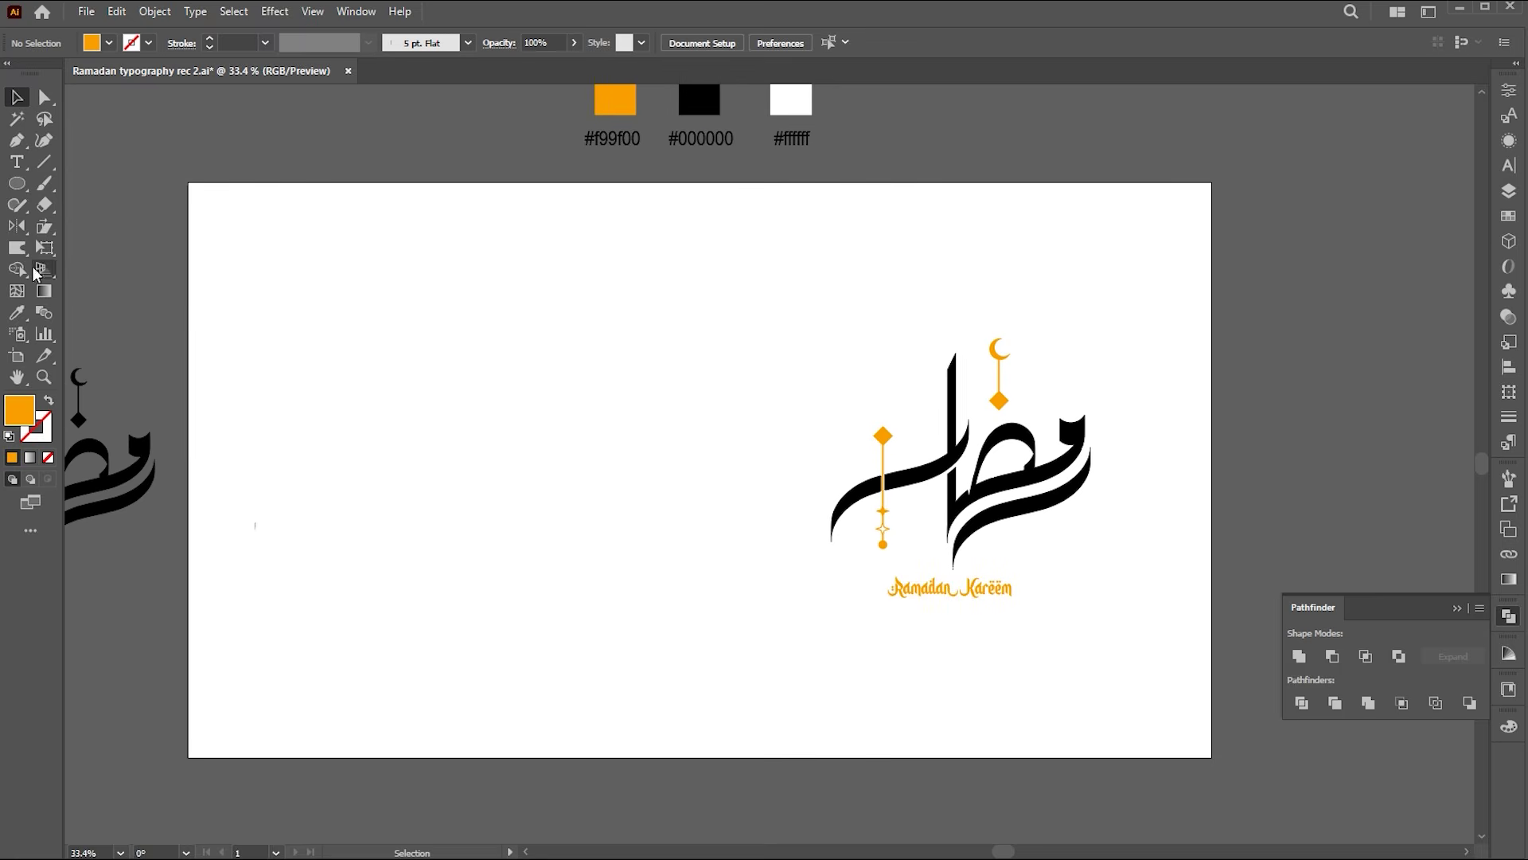
{"action": "left_click", "coordinate": [22, 195]}
{"action": "left_click", "coordinate": [80, 183]}
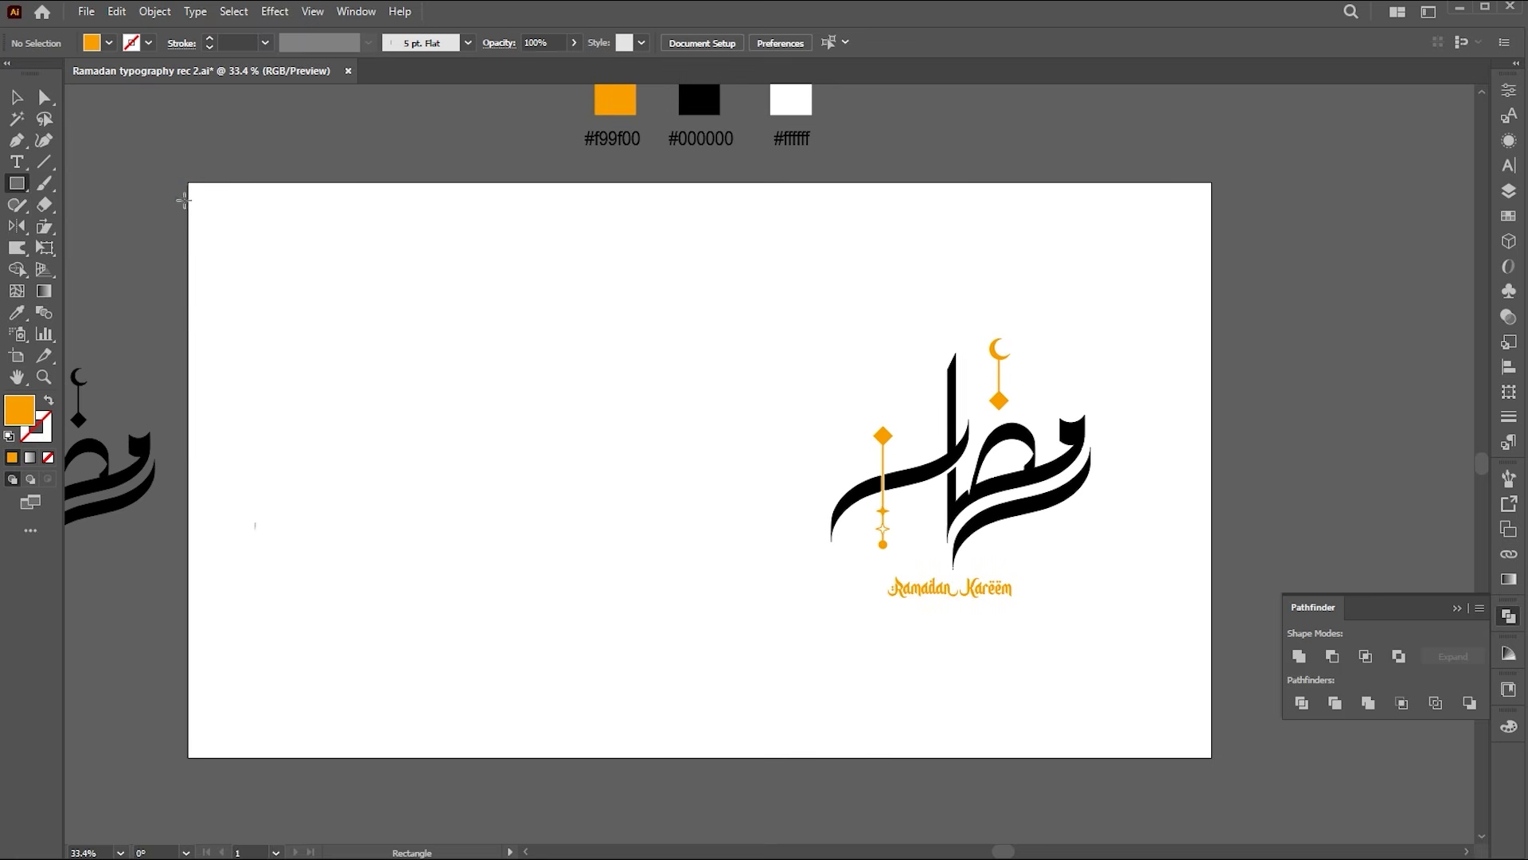
{"action": "left_click_drag", "start_coordinate": [187, 178], "coordinate": [669, 763]}
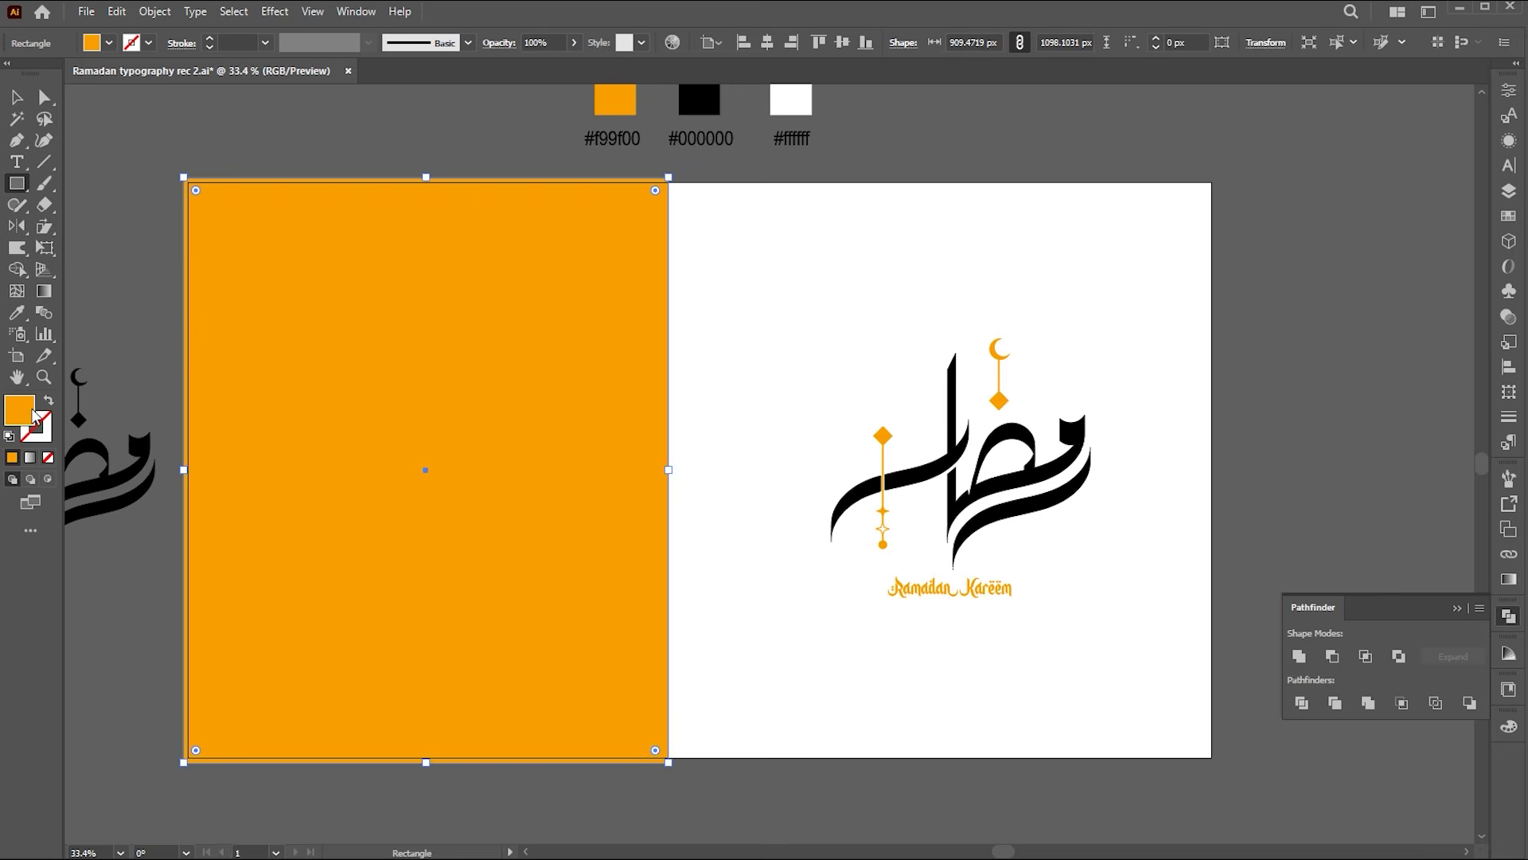
{"action": "left_click", "coordinate": [17, 313]}
{"action": "left_click", "coordinate": [708, 95]}
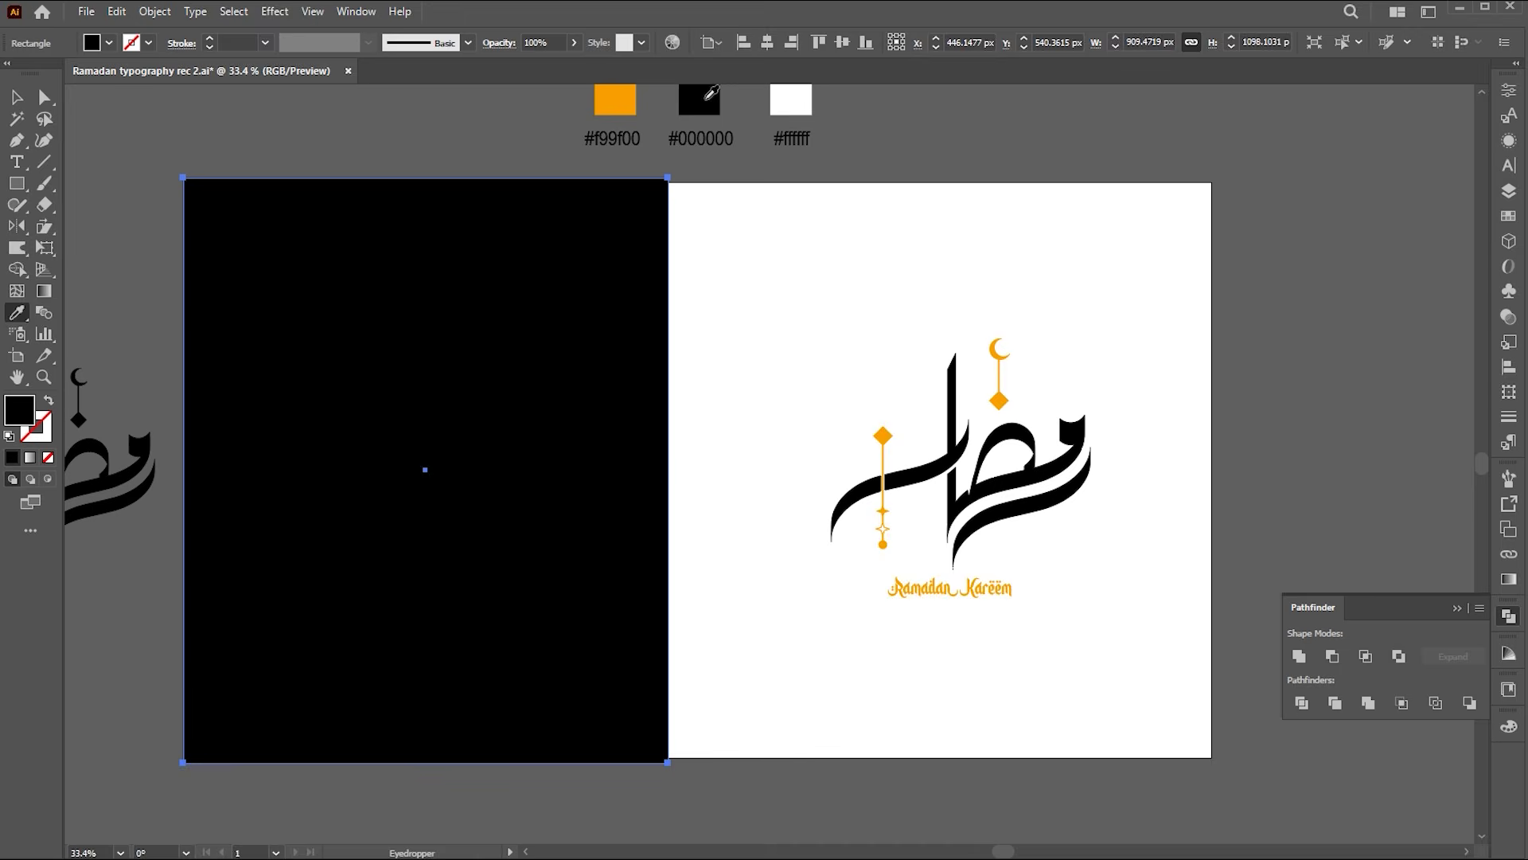
{"action": "key", "text": "v"}
{"action": "left_click", "coordinate": [694, 163]}
Step: Widen the black rectangle to half the artboard, about 966 px, using a temporary side-by-side copy as a guide, and delete the copy
{"action": "left_click_drag", "start_coordinate": [428, 451], "coordinate": [909, 454]}
{"action": "left_click", "coordinate": [590, 422], "text": "shift"}
{"action": "left_click_drag", "start_coordinate": [1151, 470], "coordinate": [1212, 470]}
{"action": "key", "text": "ctrl+shift+a"}
{"action": "left_click", "coordinate": [1063, 391]}
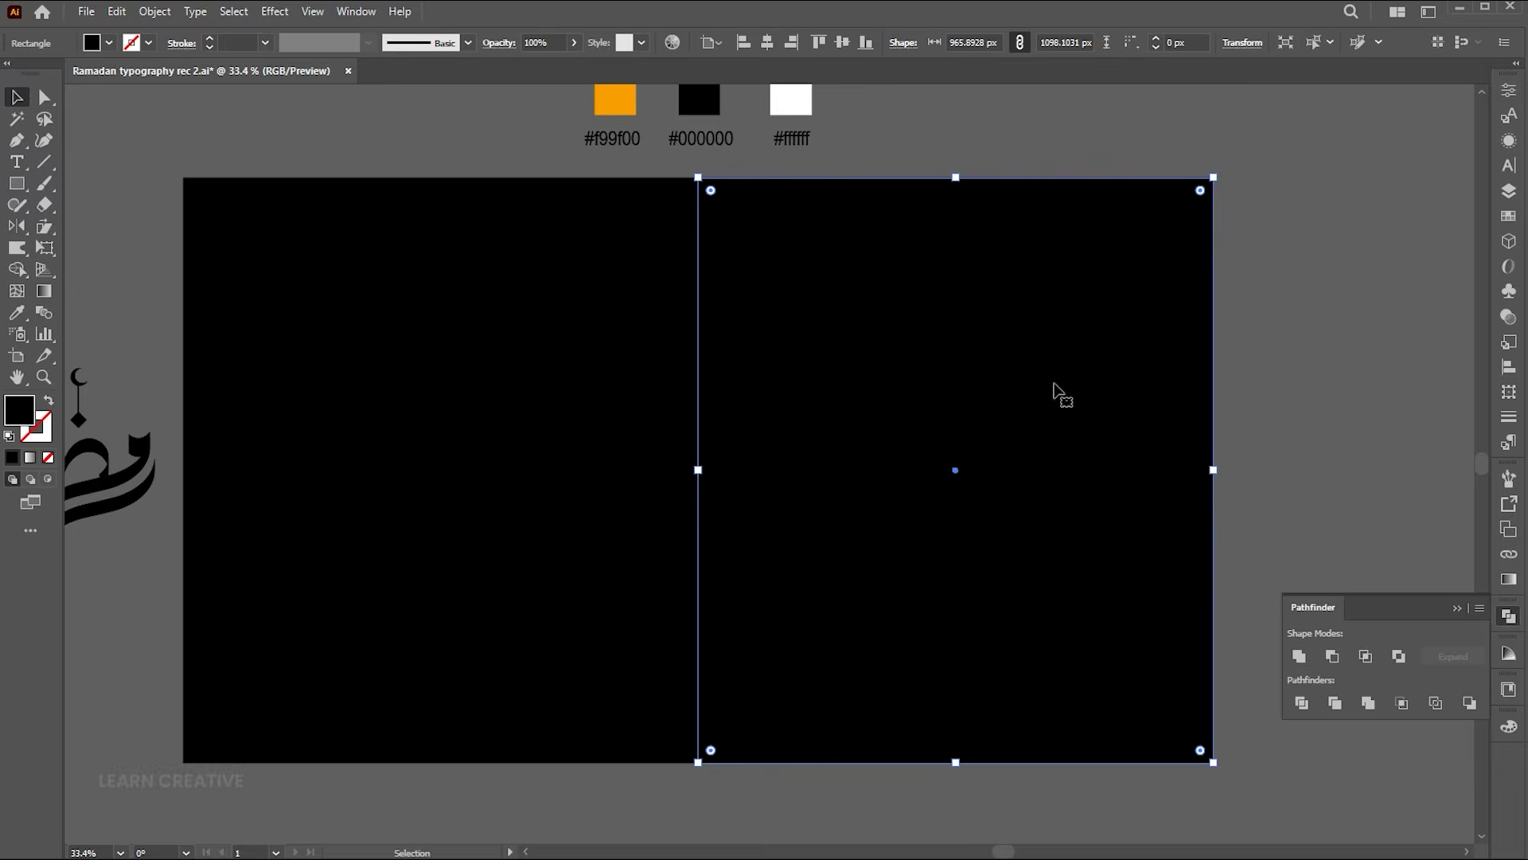
{"action": "key", "text": "Delete"}
Step: Enlarge the lettering group to about 531 px wide and place a copy of it in front of the black rectangle
{"action": "left_click_drag", "start_coordinate": [1013, 469], "coordinate": [528, 466]}
{"action": "left_click", "coordinate": [1160, 468]}
{"action": "left_click", "coordinate": [1107, 457]}
{"action": "right_click", "coordinate": [525, 463]}
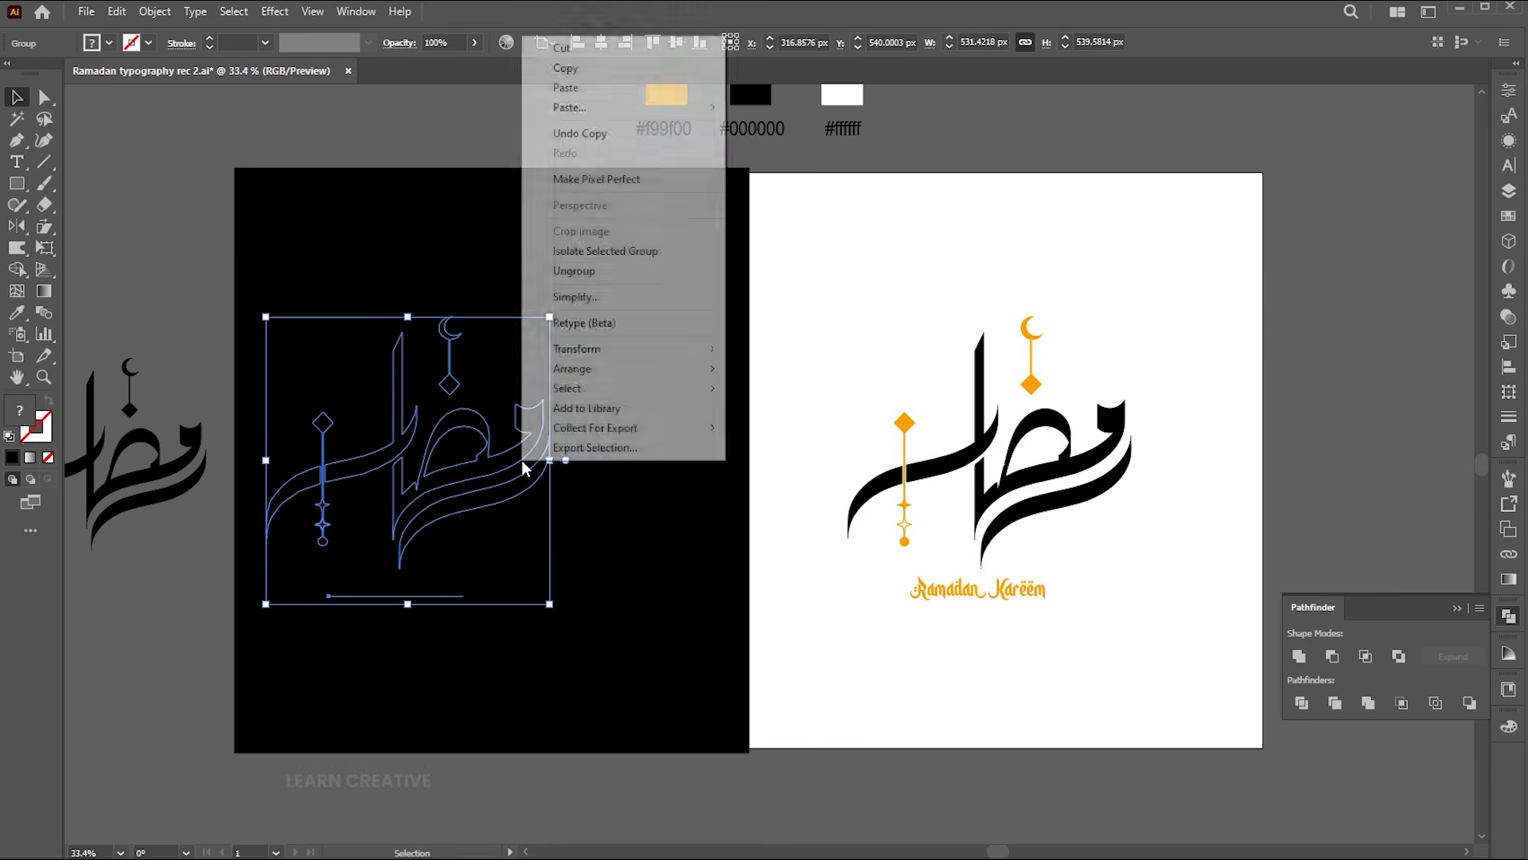
{"action": "mouse_move", "coordinate": [620, 380]}
{"action": "left_click", "coordinate": [755, 376]}
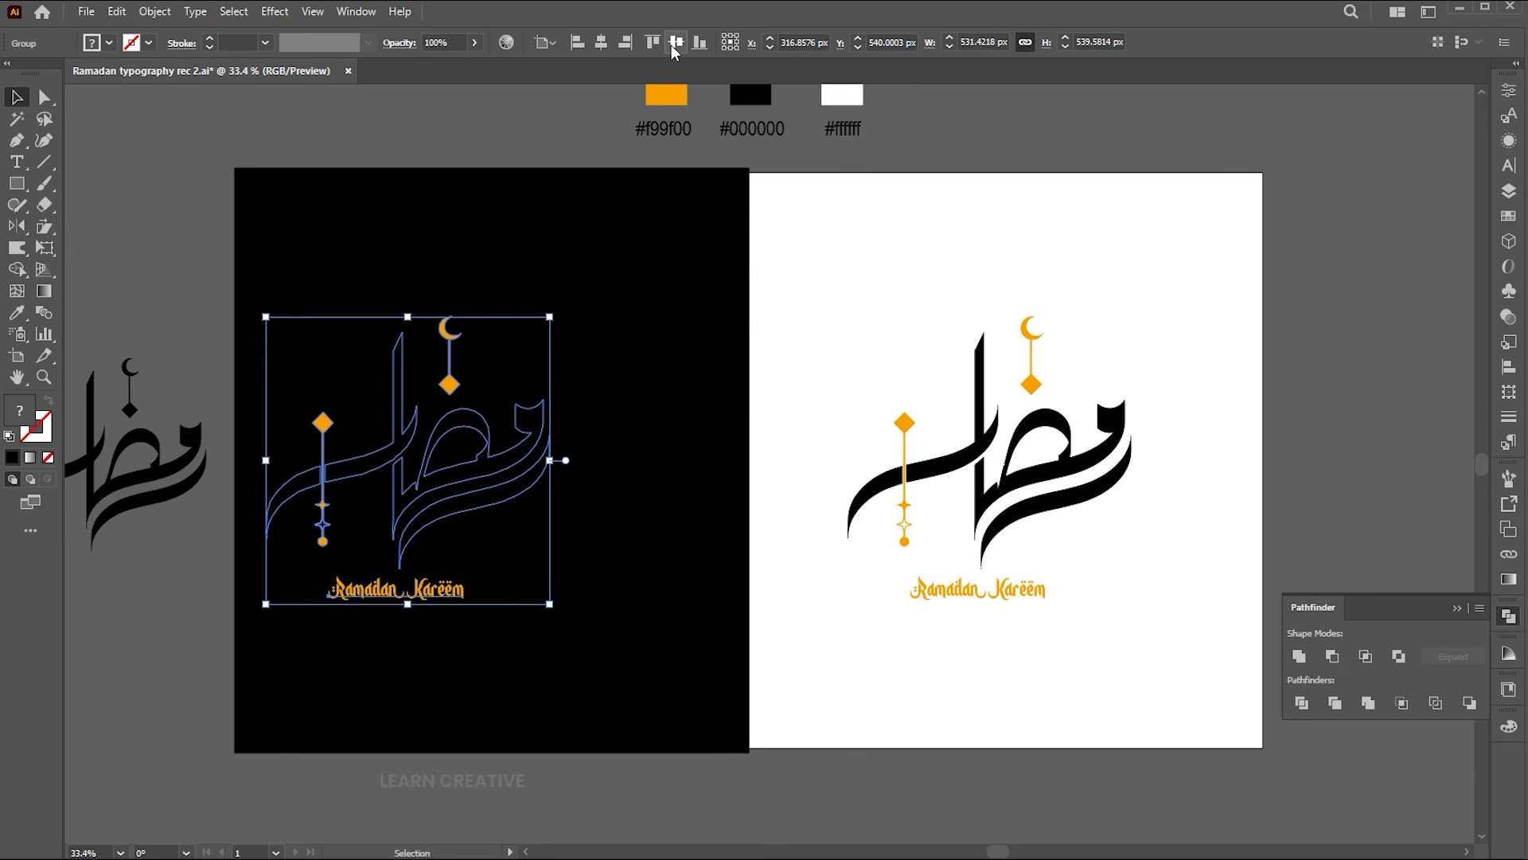
{"action": "left_click_drag", "start_coordinate": [501, 446], "coordinate": [556, 474]}
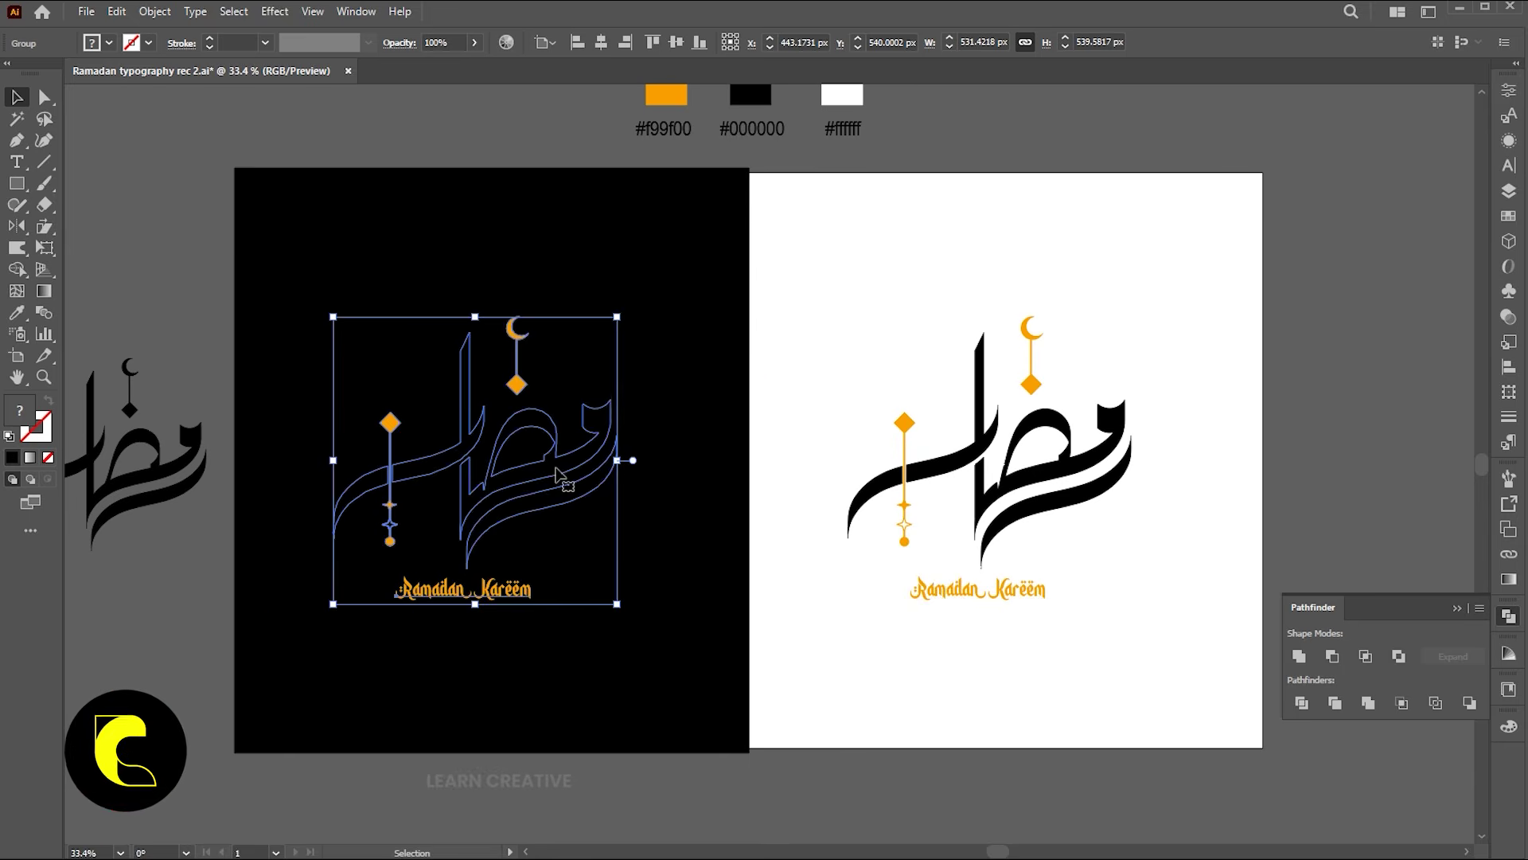
Step: Isolate the copied group, select all its black lettering by color and fill it with #ffffff
{"action": "double_click", "coordinate": [559, 476]}
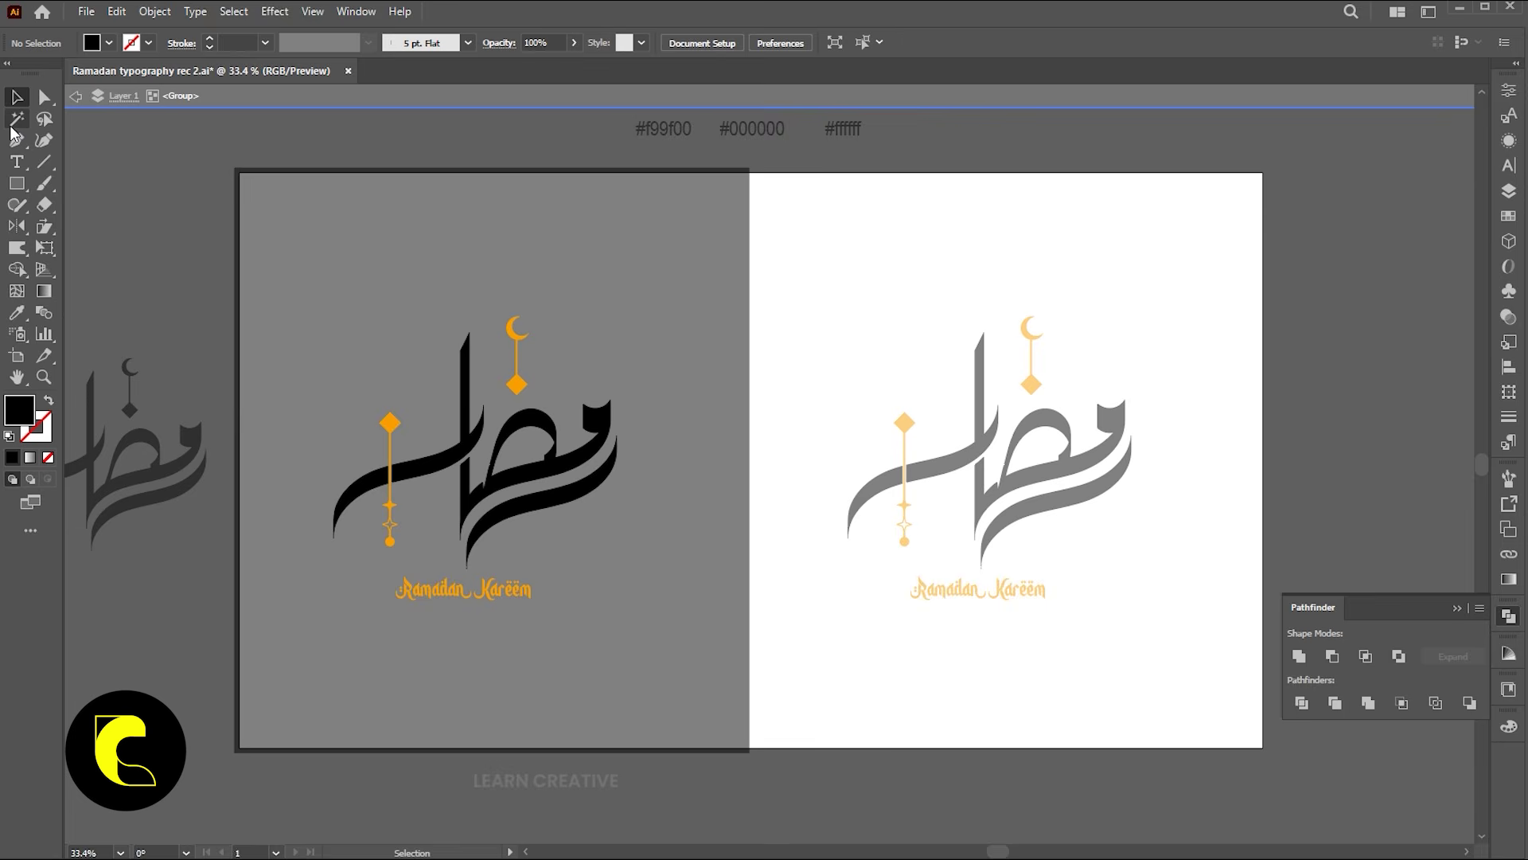
{"action": "left_click", "coordinate": [572, 461]}
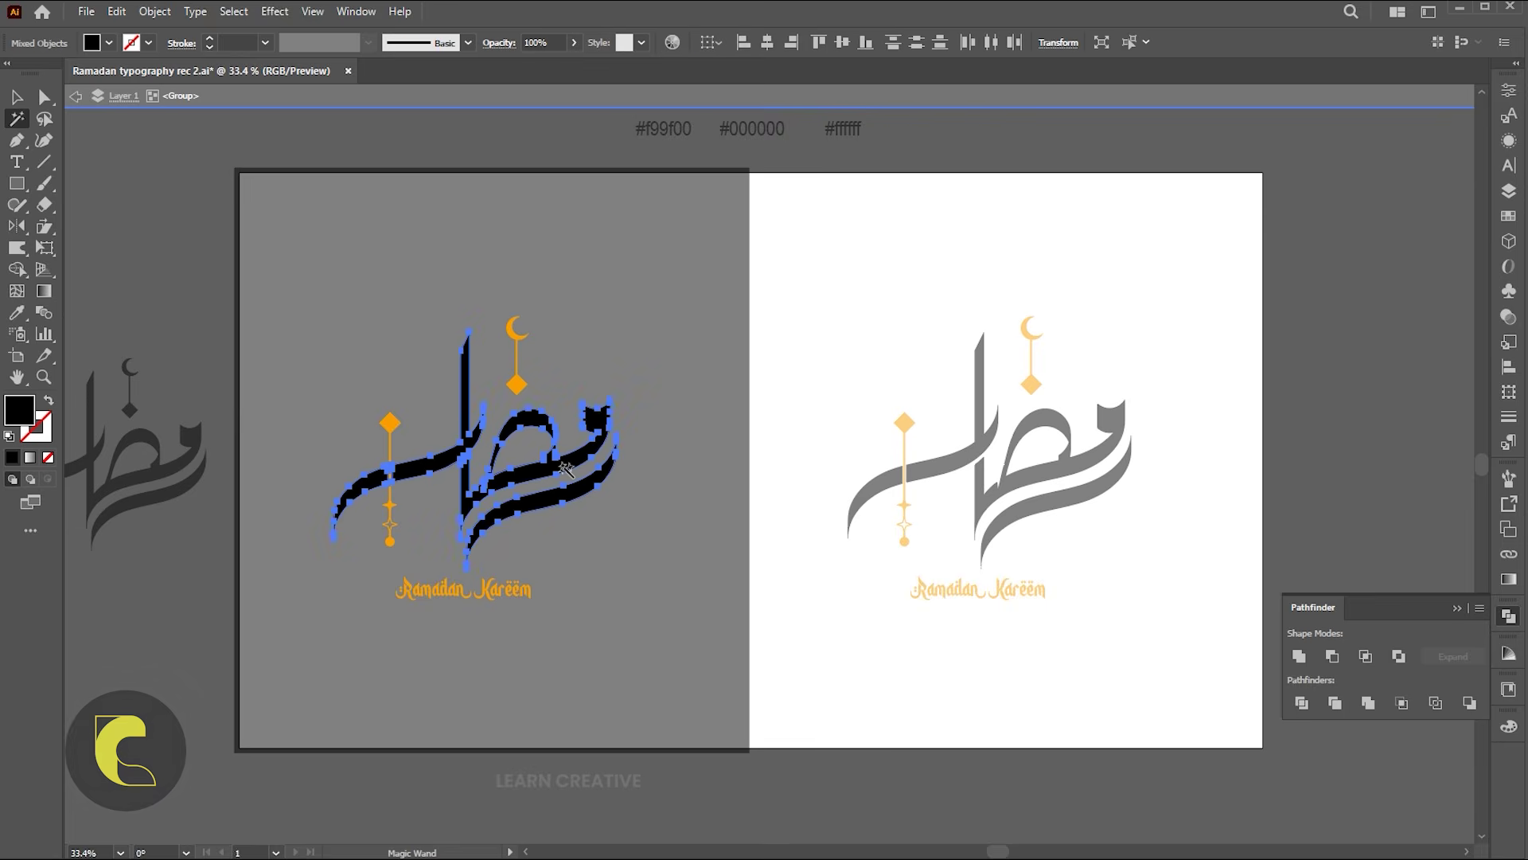
{"action": "double_click", "coordinate": [20, 411]}
{"action": "type", "text": "ffffff"}
{"action": "left_click", "coordinate": [1306, 252]}
{"action": "key", "text": "v"}
{"action": "double_click", "coordinate": [754, 397]}
Step: Lock the black background rectangle behind the white lettering
{"action": "key", "text": "z"}
{"action": "left_click_drag", "start_coordinate": [484, 480], "coordinate": [609, 513]}
{"action": "key", "text": "v"}
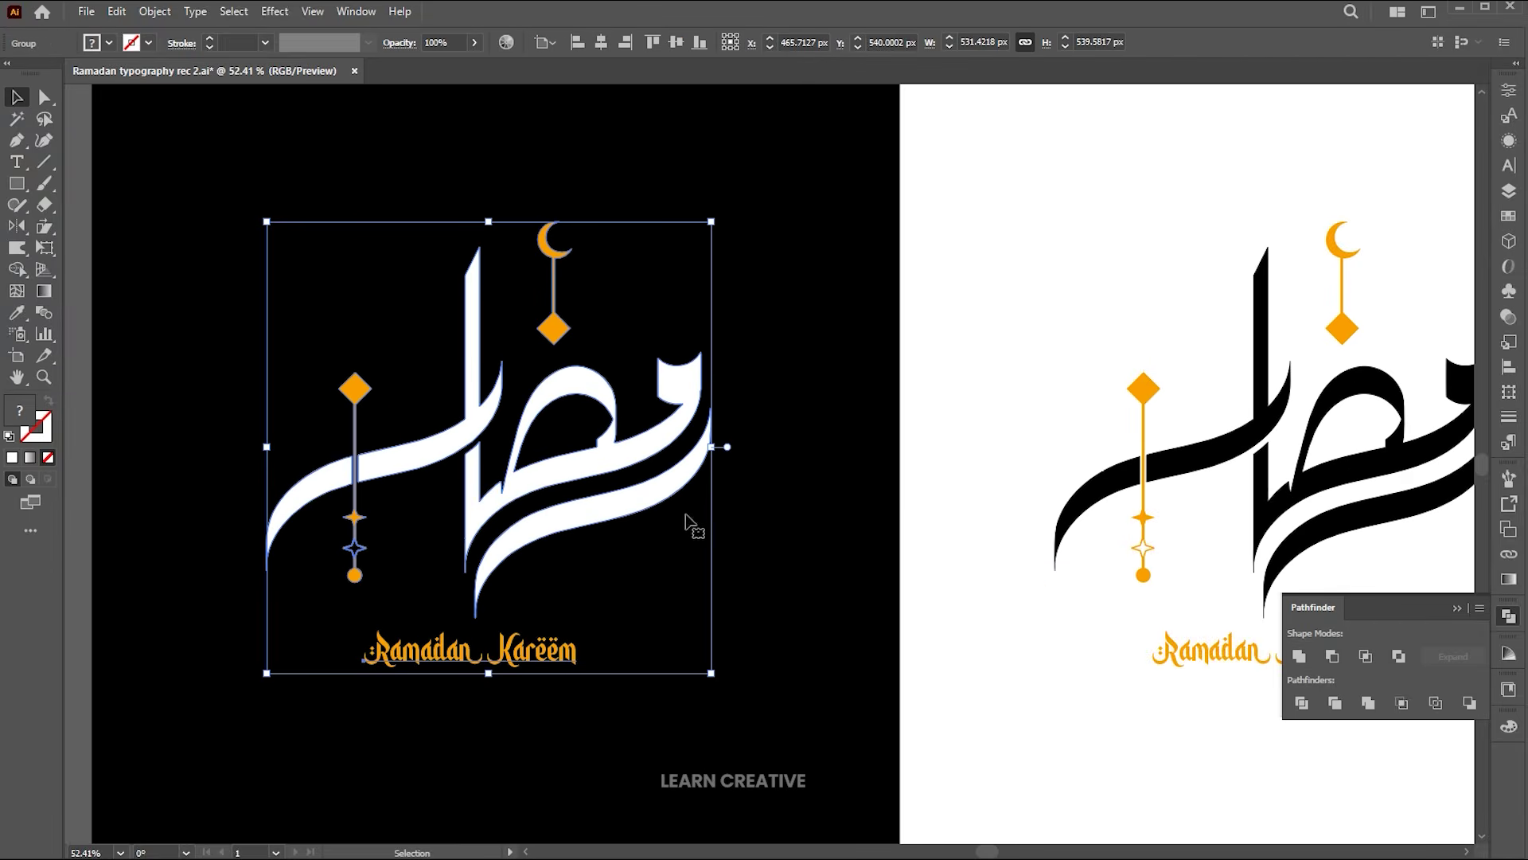
{"action": "left_click", "coordinate": [738, 551]}
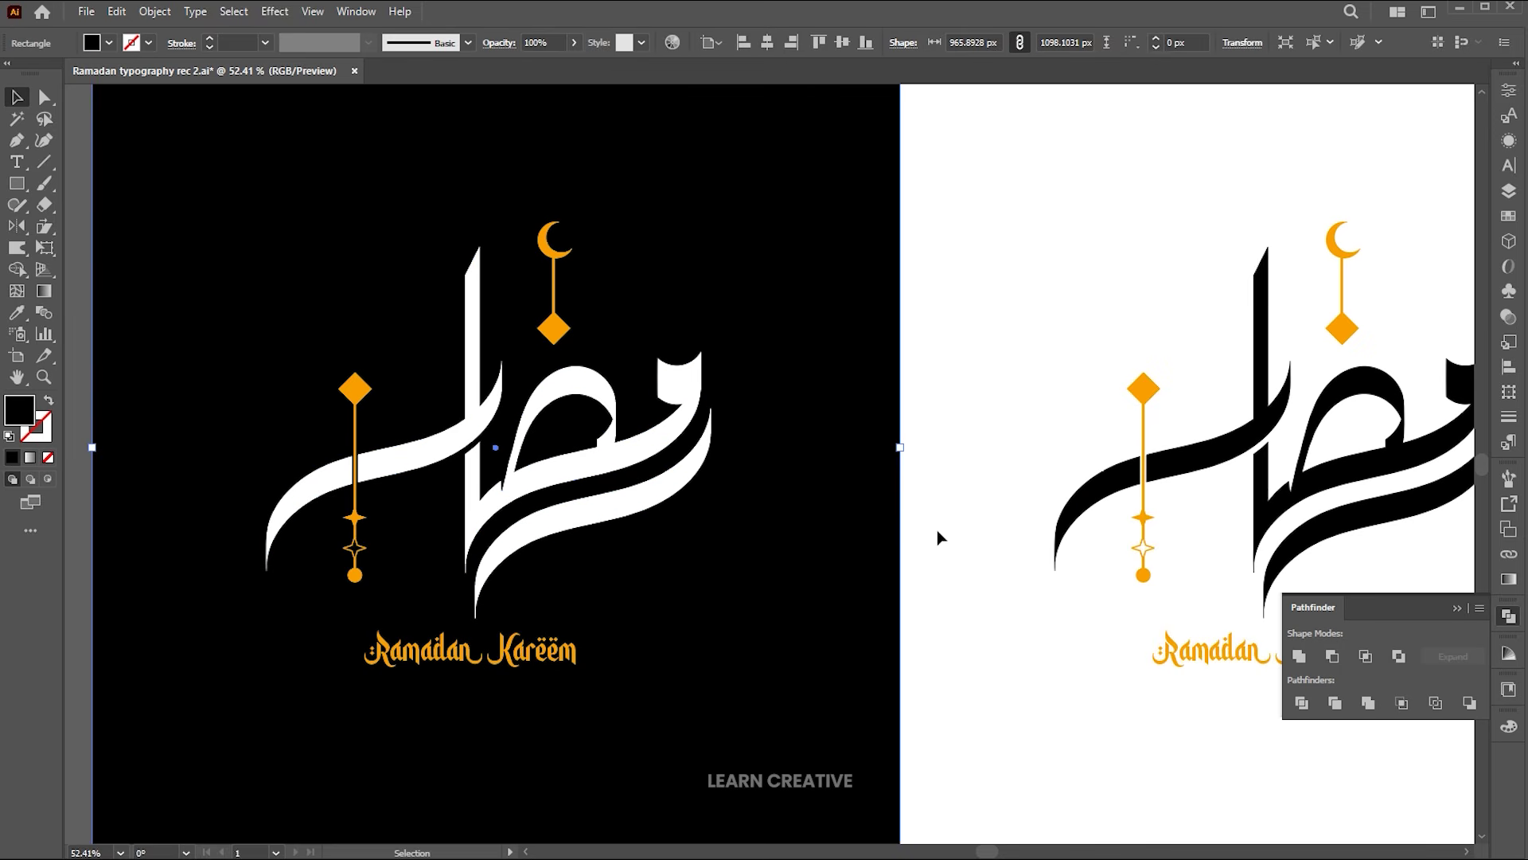
{"action": "left_click", "coordinate": [169, 14]}
{"action": "mouse_move", "coordinate": [194, 159]}
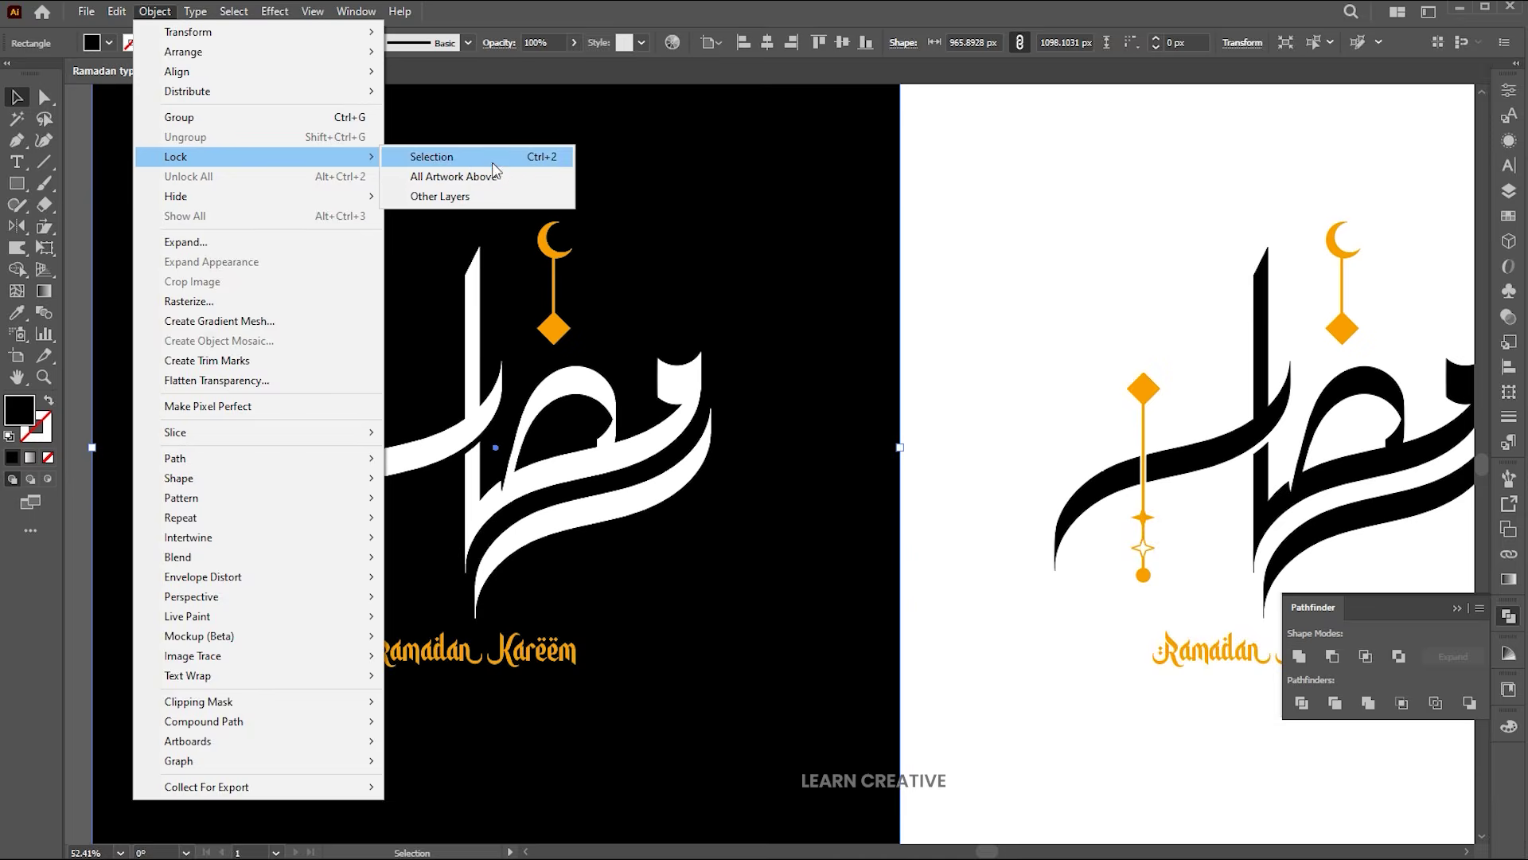
{"action": "left_click", "coordinate": [494, 163]}
Step: Draw a closed Pen shape about 51 × 61 px over the head of the first letter, leaving a thin edge along its top and left
{"action": "key", "text": "z"}
{"action": "left_click_drag", "start_coordinate": [585, 349], "coordinate": [768, 414]}
{"action": "key", "text": "space"}
{"action": "left_click_drag", "start_coordinate": [785, 438], "coordinate": [819, 431]}
{"action": "key", "text": "p"}
{"action": "left_click", "coordinate": [578, 477]}
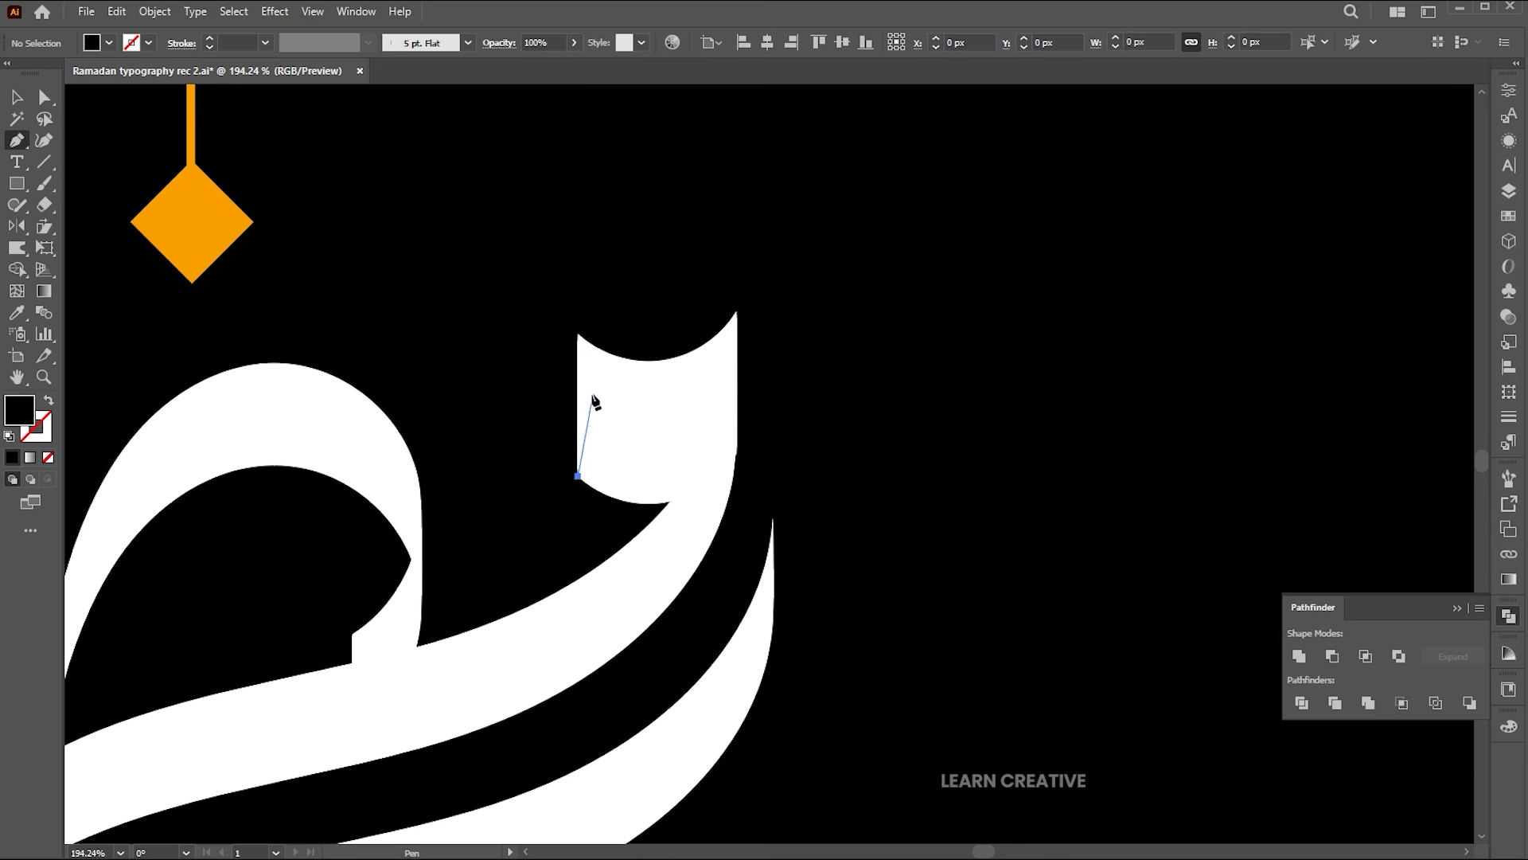
{"action": "left_click", "coordinate": [594, 376]}
{"action": "left_click_drag", "start_coordinate": [736, 312], "coordinate": [778, 228]}
{"action": "left_click", "coordinate": [737, 312], "text": "alt"}
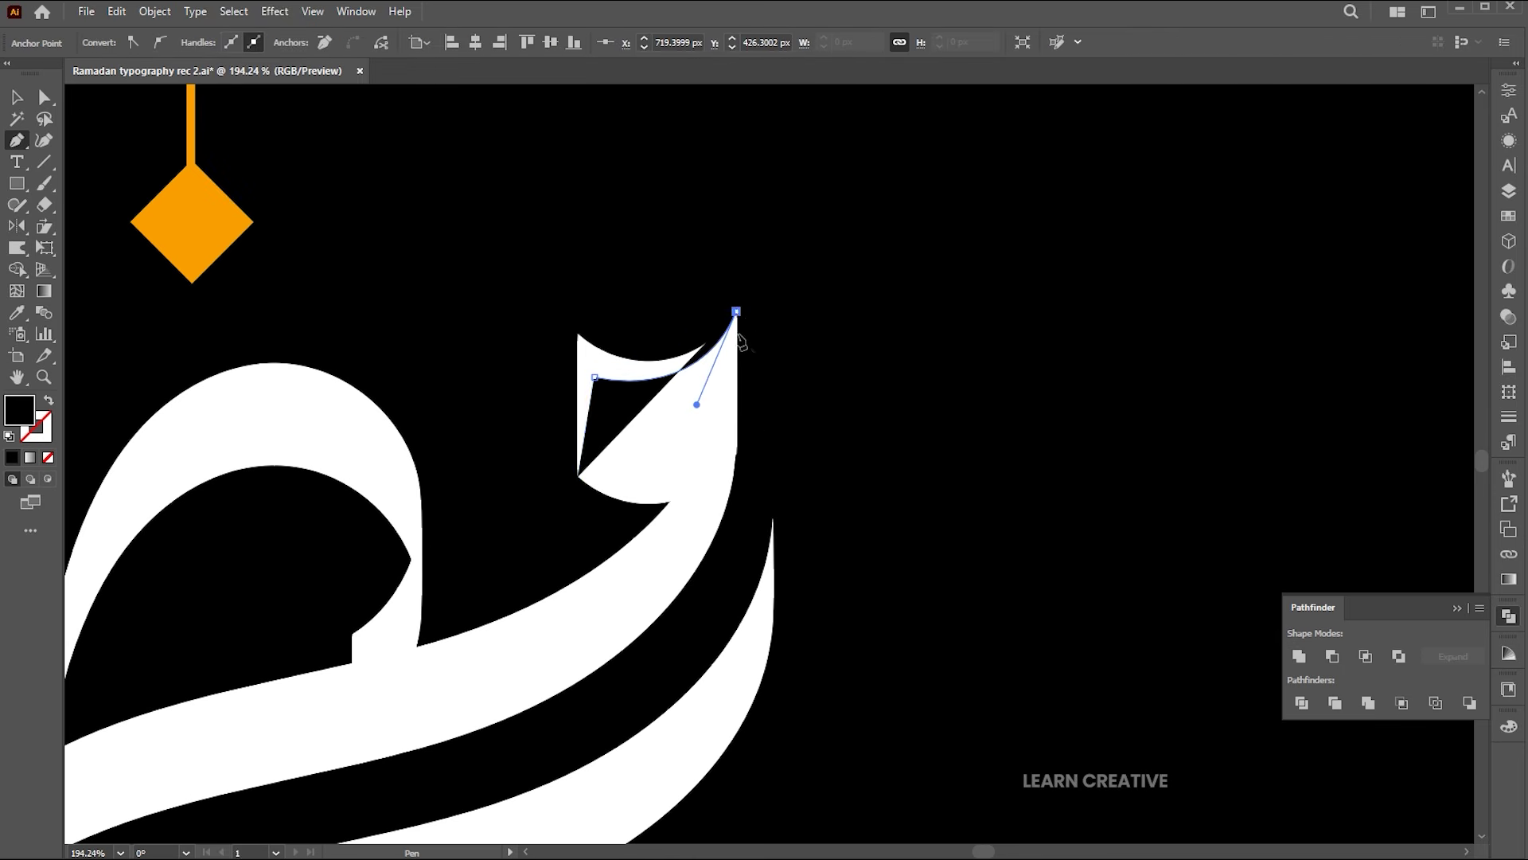
{"action": "left_click", "coordinate": [735, 452]}
{"action": "left_click_drag", "start_coordinate": [578, 476], "coordinate": [498, 417]}
{"action": "key", "text": "v"}
{"action": "left_click", "coordinate": [1078, 478]}
Step: Fill the Pen shape on the letter head with a linear gradient from white to dark gray
{"action": "left_click", "coordinate": [658, 440]}
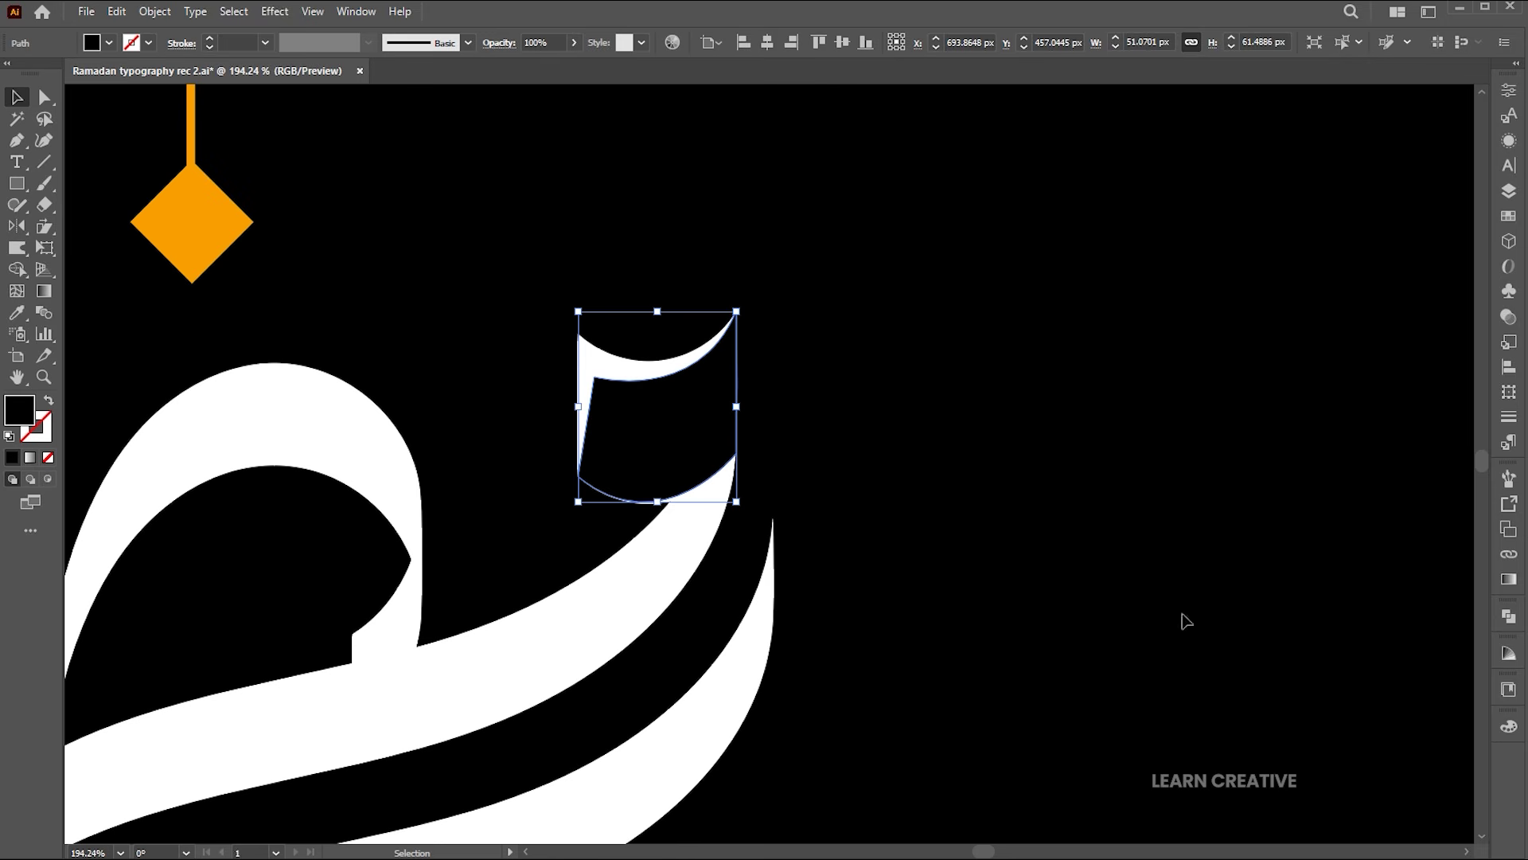
{"action": "left_click", "coordinate": [1509, 581]}
{"action": "left_click", "coordinate": [1318, 506]}
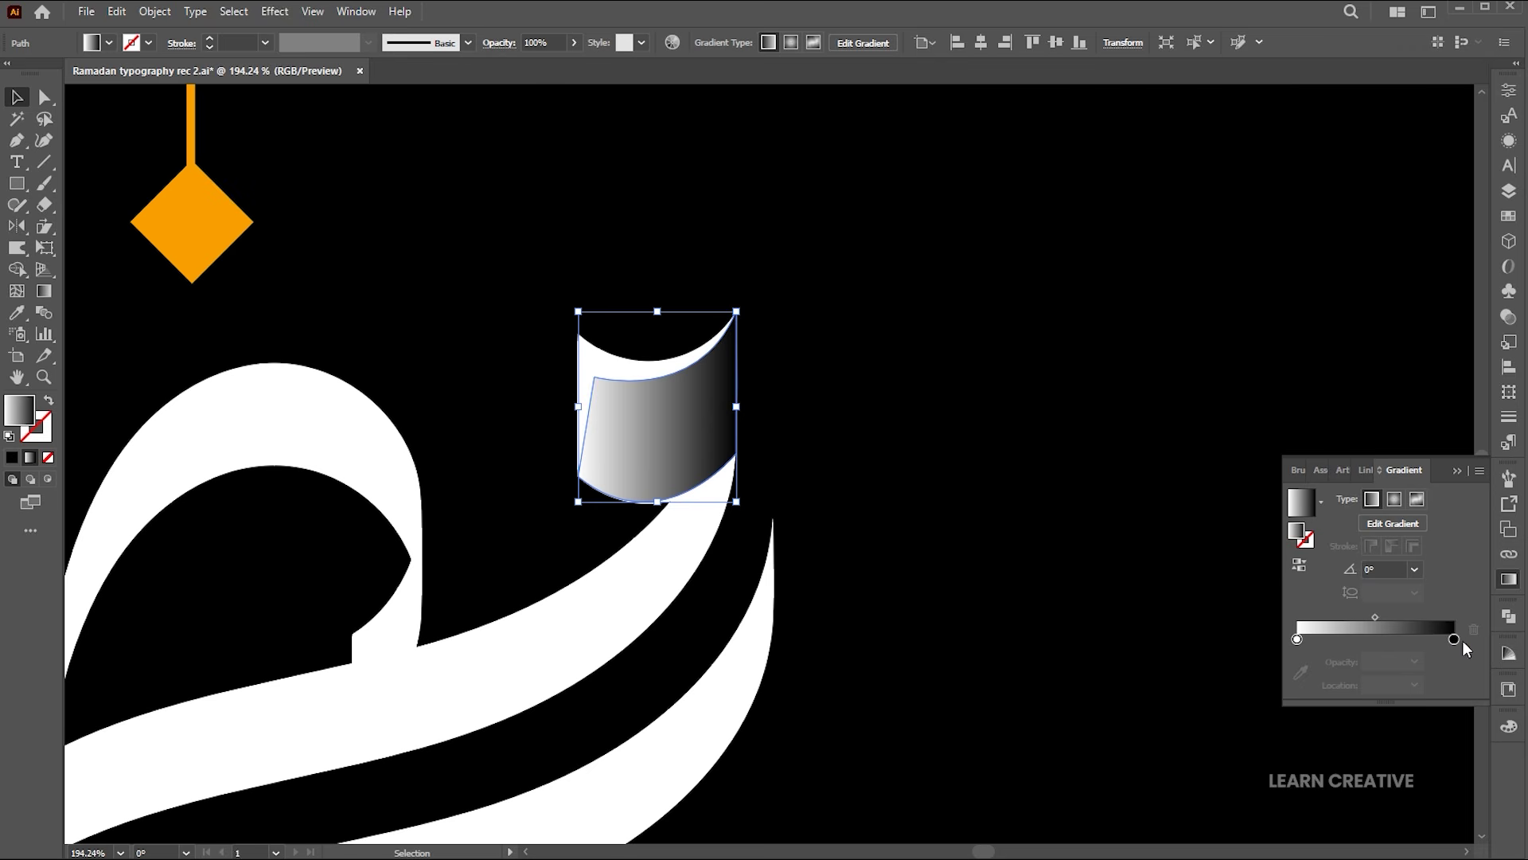
{"action": "double_click", "coordinate": [1454, 639]}
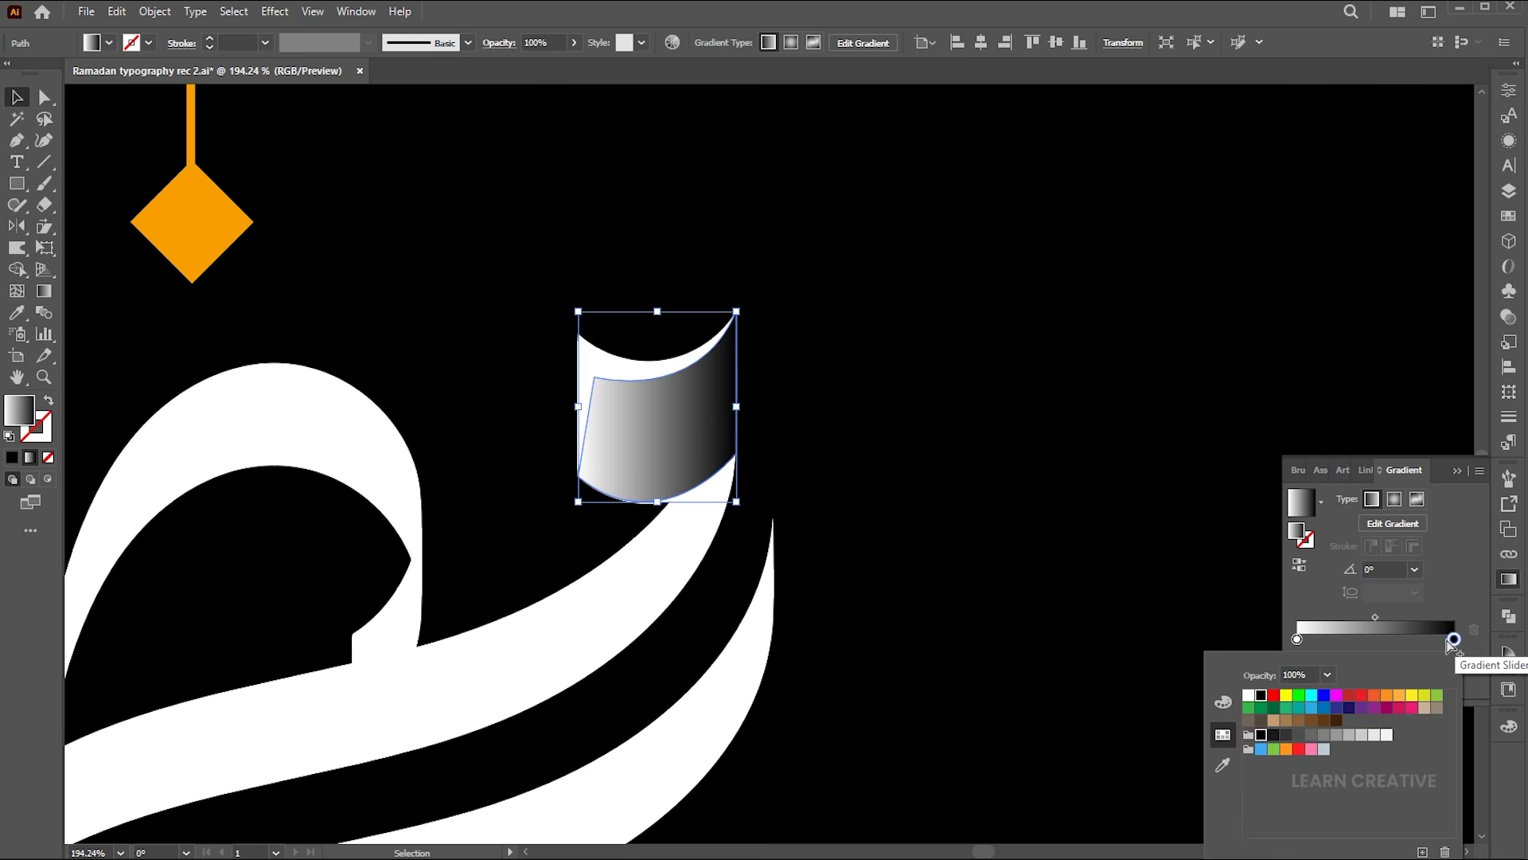
{"action": "left_click", "coordinate": [1301, 742]}
{"action": "left_click", "coordinate": [1458, 470]}
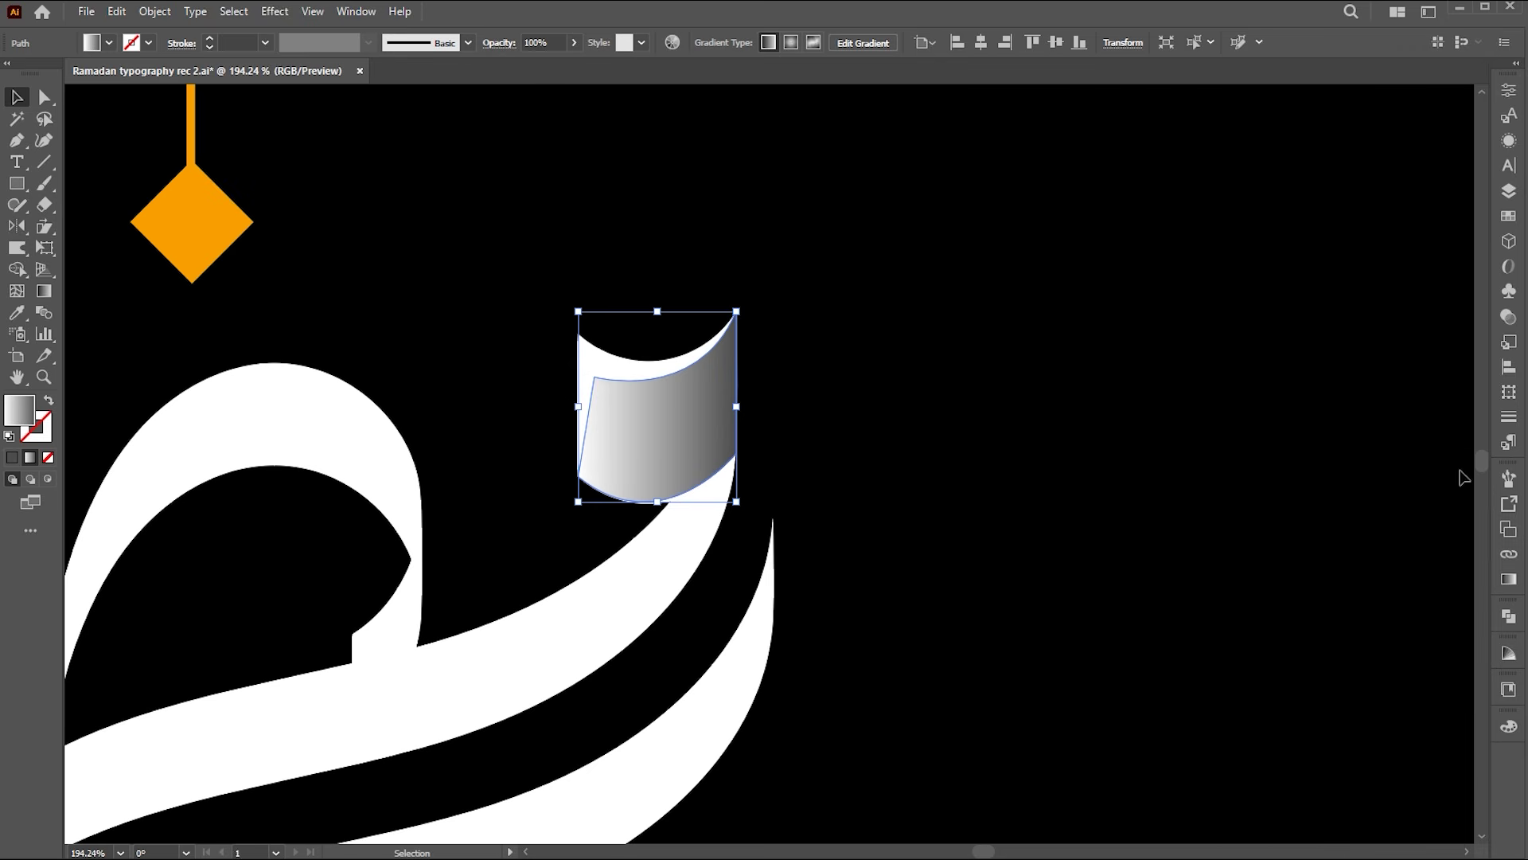
Step: Redirect the shape's gradient diagonally so it runs from dark gray at the upper left to white at the lower right
{"action": "left_click", "coordinate": [44, 291]}
{"action": "left_click_drag", "start_coordinate": [640, 452], "coordinate": [575, 354]}
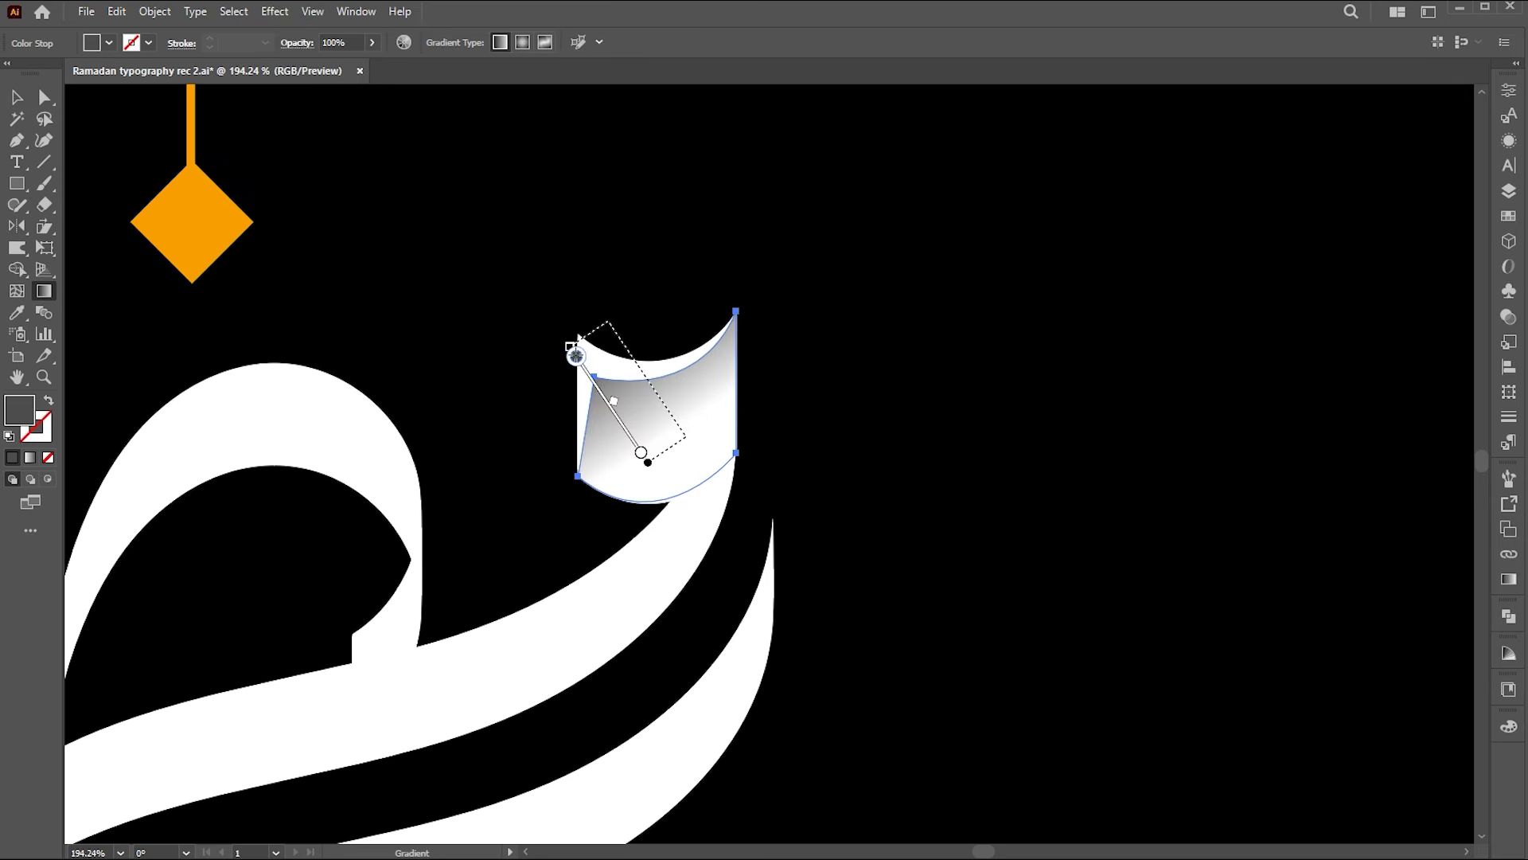
{"action": "left_click_drag", "start_coordinate": [660, 464], "coordinate": [564, 345]}
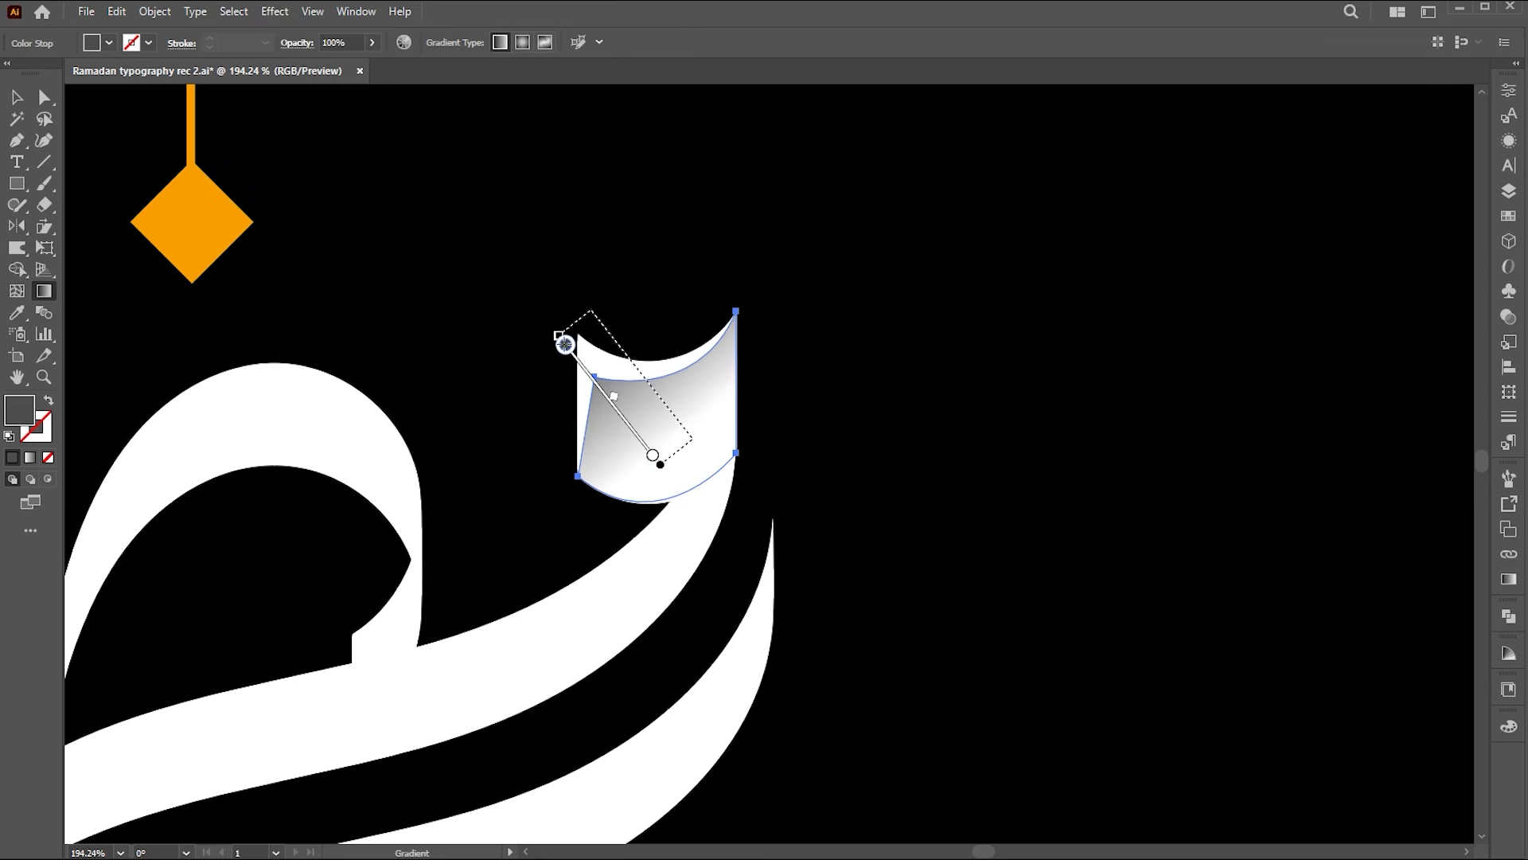
{"action": "key", "text": "v"}
{"action": "left_click", "coordinate": [853, 304]}
Step: Delete the notch anchor at the inner right of the letter loop and bend the remaining segment into a smooth curve
{"action": "key", "text": "z"}
{"action": "left_click_drag", "start_coordinate": [850, 311], "coordinate": [809, 309]}
{"action": "key", "text": "space"}
{"action": "left_click_drag", "start_coordinate": [637, 422], "coordinate": [689, 422]}
{"action": "left_click_drag", "start_coordinate": [588, 457], "coordinate": [669, 489]}
{"action": "key", "text": "a"}
{"action": "left_click", "coordinate": [680, 451]}
{"action": "key", "text": "Delete"}
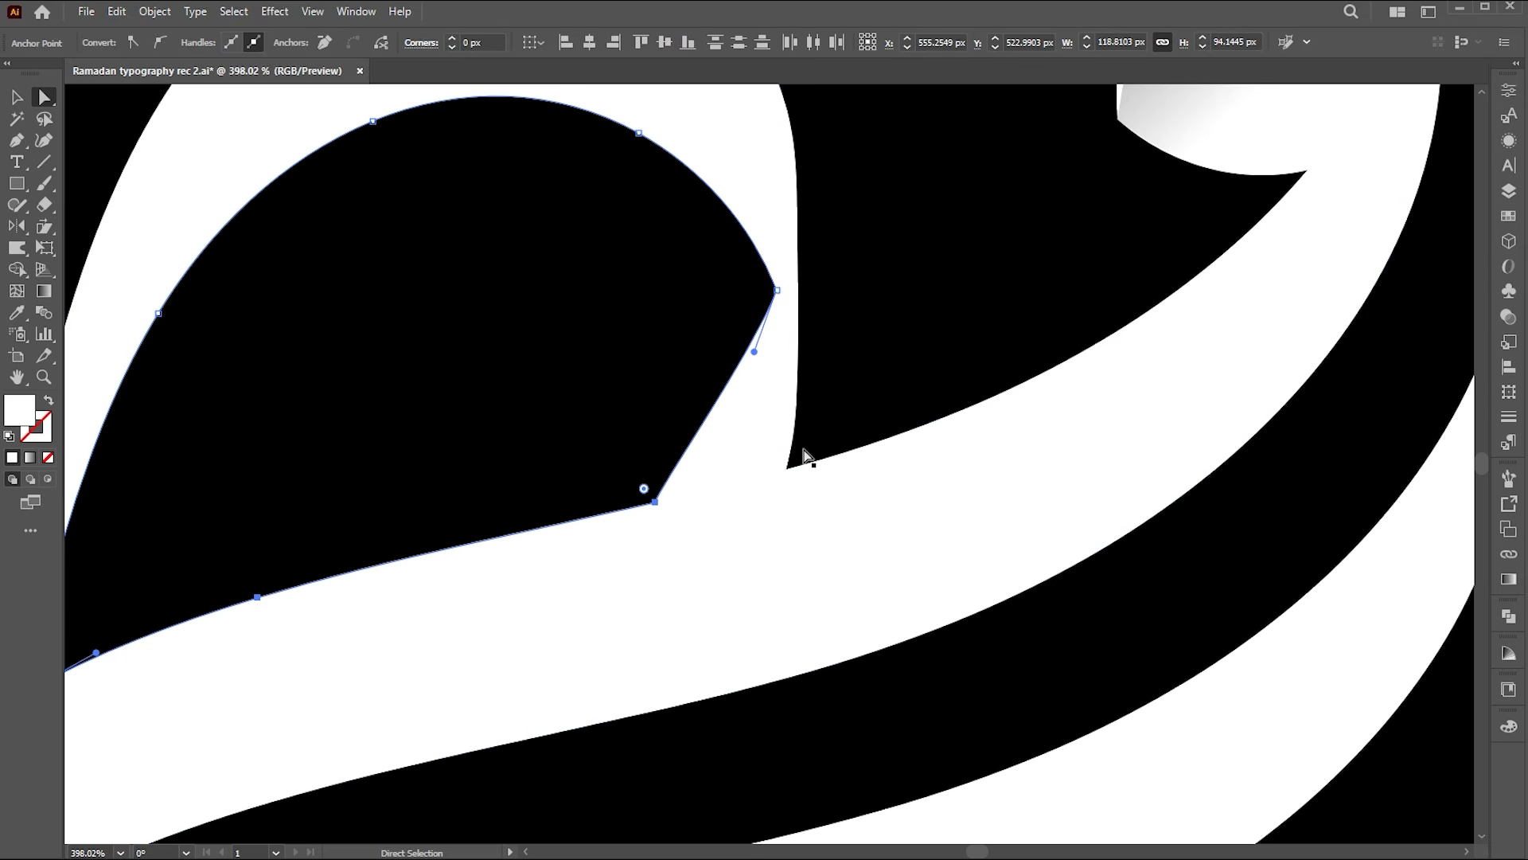
{"action": "left_click_drag", "start_coordinate": [757, 353], "coordinate": [751, 415]}
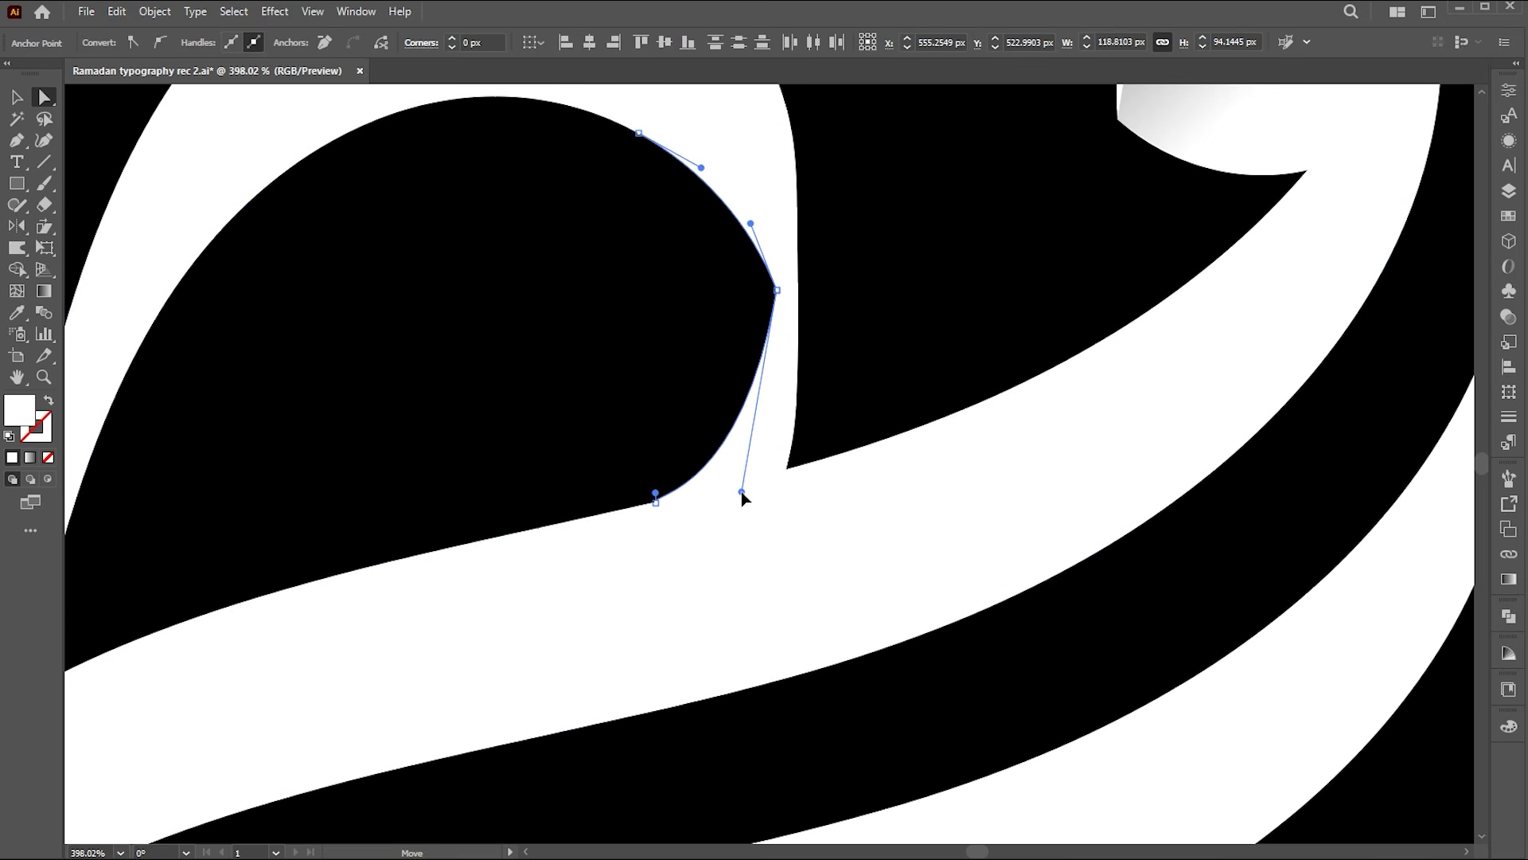
{"action": "left_click", "coordinate": [840, 338]}
Step: Round the corner where the loop's inner curve meets the baseline stroke to a radius of about 27 px
{"action": "key", "text": "z"}
{"action": "left_click_drag", "start_coordinate": [829, 348], "coordinate": [751, 499]}
{"action": "left_click_drag", "start_coordinate": [669, 548], "coordinate": [708, 578]}
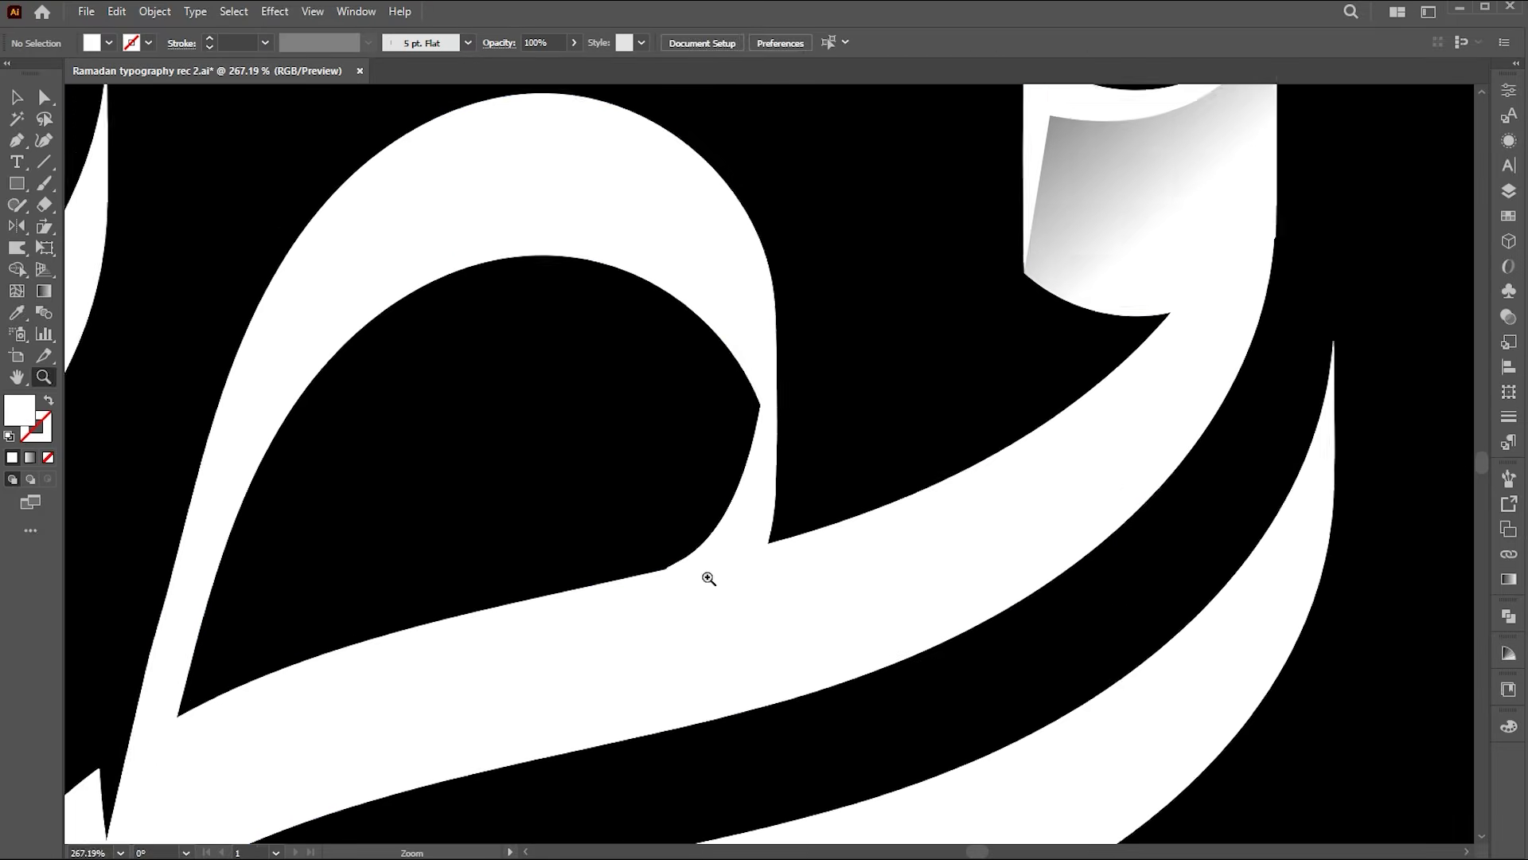
{"action": "scroll", "coordinate": [692, 575], "scroll_direction": "up", "scroll_amount": 1}
{"action": "key", "text": "a"}
{"action": "left_click", "coordinate": [673, 572]}
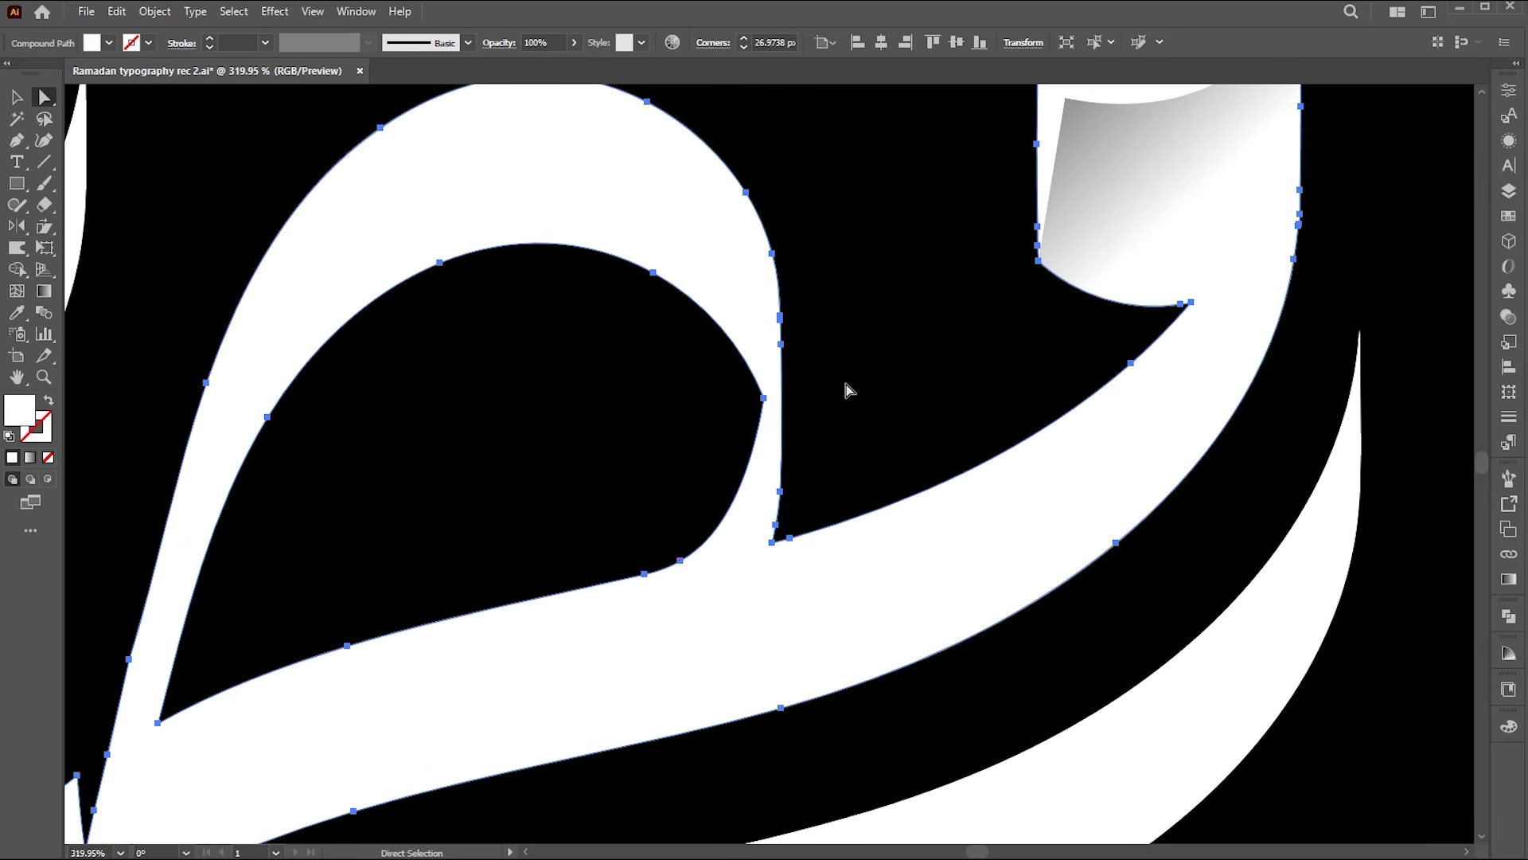
{"action": "key", "text": "ctrl+shift+a"}
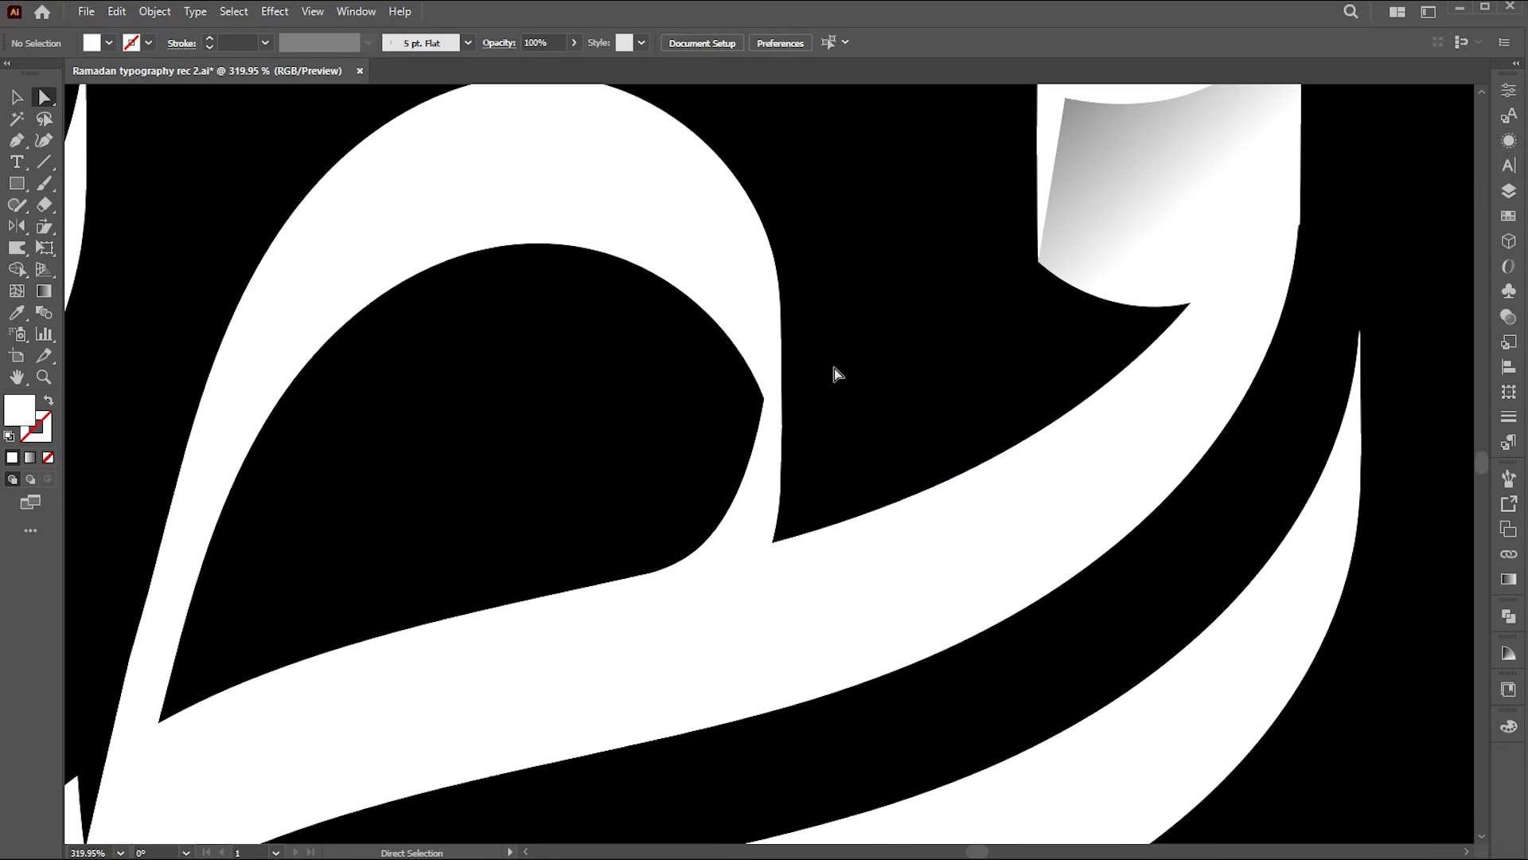
Step: Draw a closed Pen shape over the letter loop, curving just inside its outer edge and returning across the inner opening
{"action": "key", "text": "p"}
{"action": "left_click", "coordinate": [685, 439]}
{"action": "left_click", "coordinate": [764, 398]}
{"action": "left_click_drag", "start_coordinate": [744, 310], "coordinate": [1003, 425]}
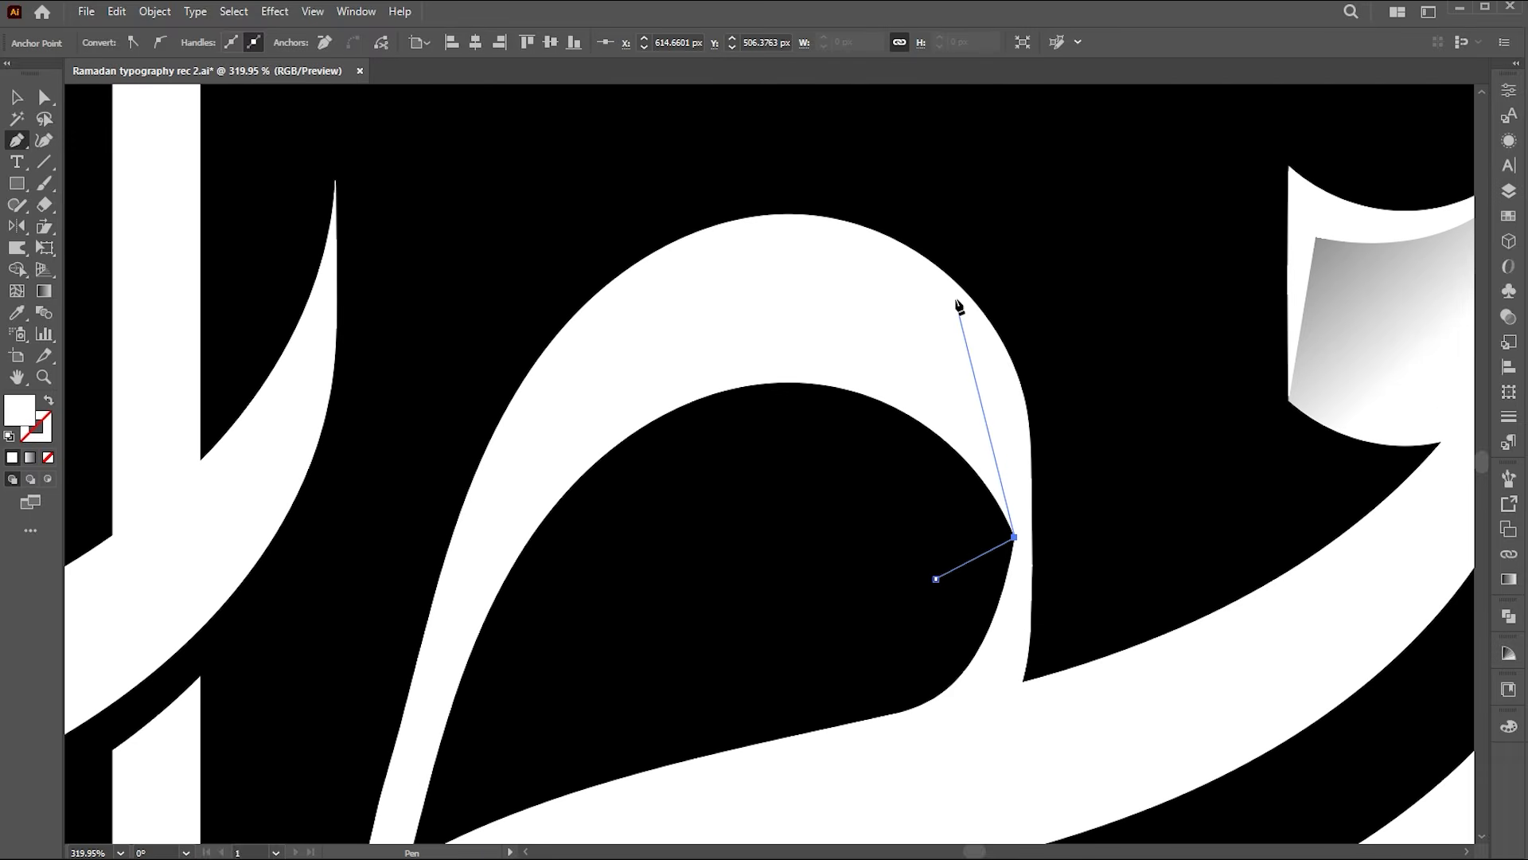
{"action": "left_click_drag", "start_coordinate": [860, 222], "coordinate": [860, 222]}
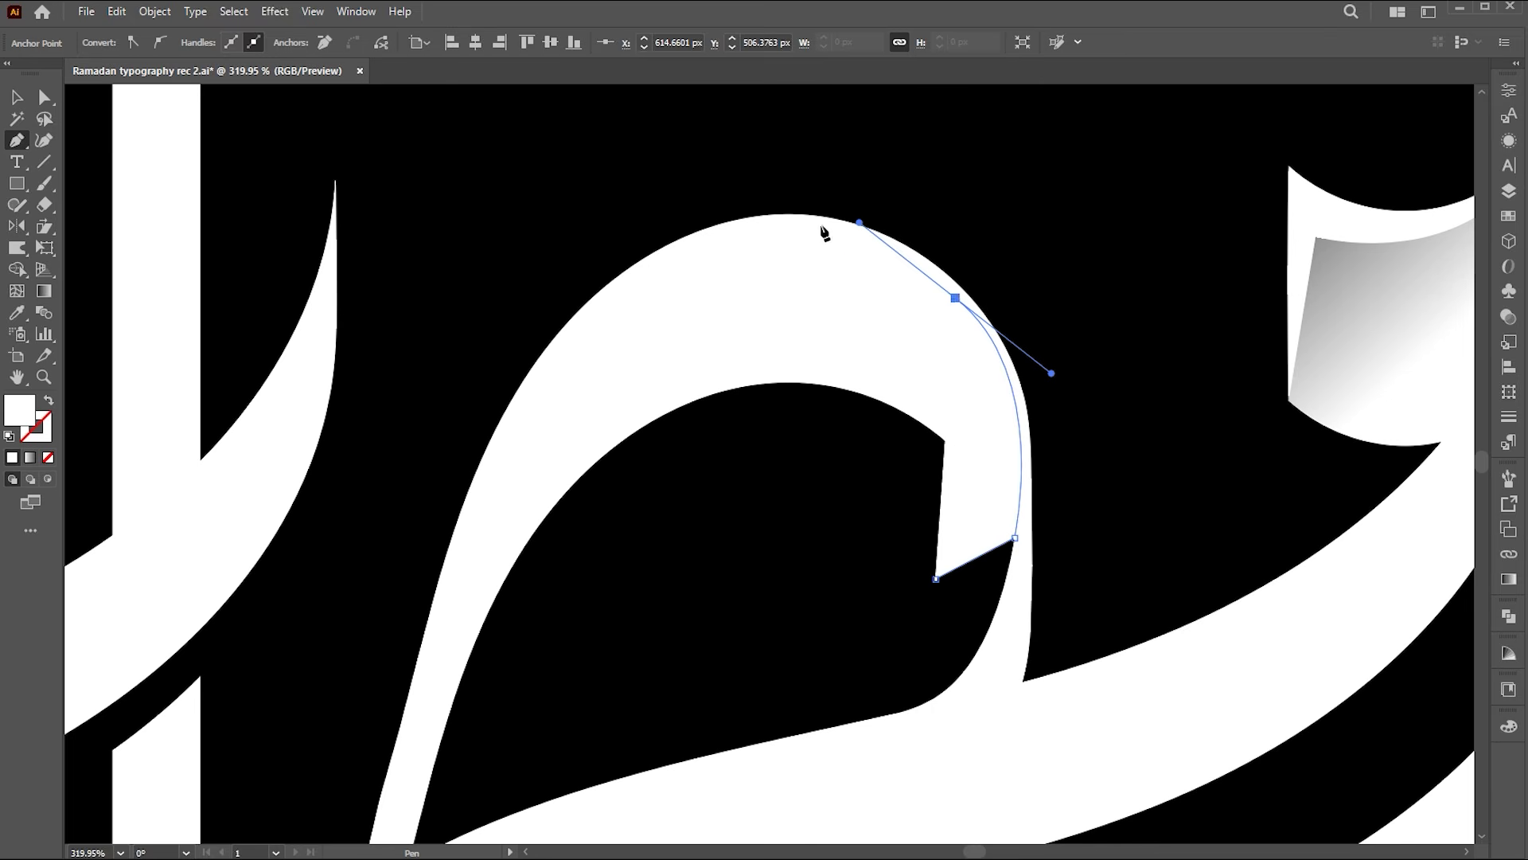
{"action": "left_click_drag", "start_coordinate": [565, 350], "coordinate": [426, 501]}
{"action": "left_click_drag", "start_coordinate": [442, 792], "coordinate": [445, 647]}
{"action": "left_click", "coordinate": [608, 526]}
{"action": "left_click", "coordinate": [745, 496]}
{"action": "left_click", "coordinate": [939, 434]}
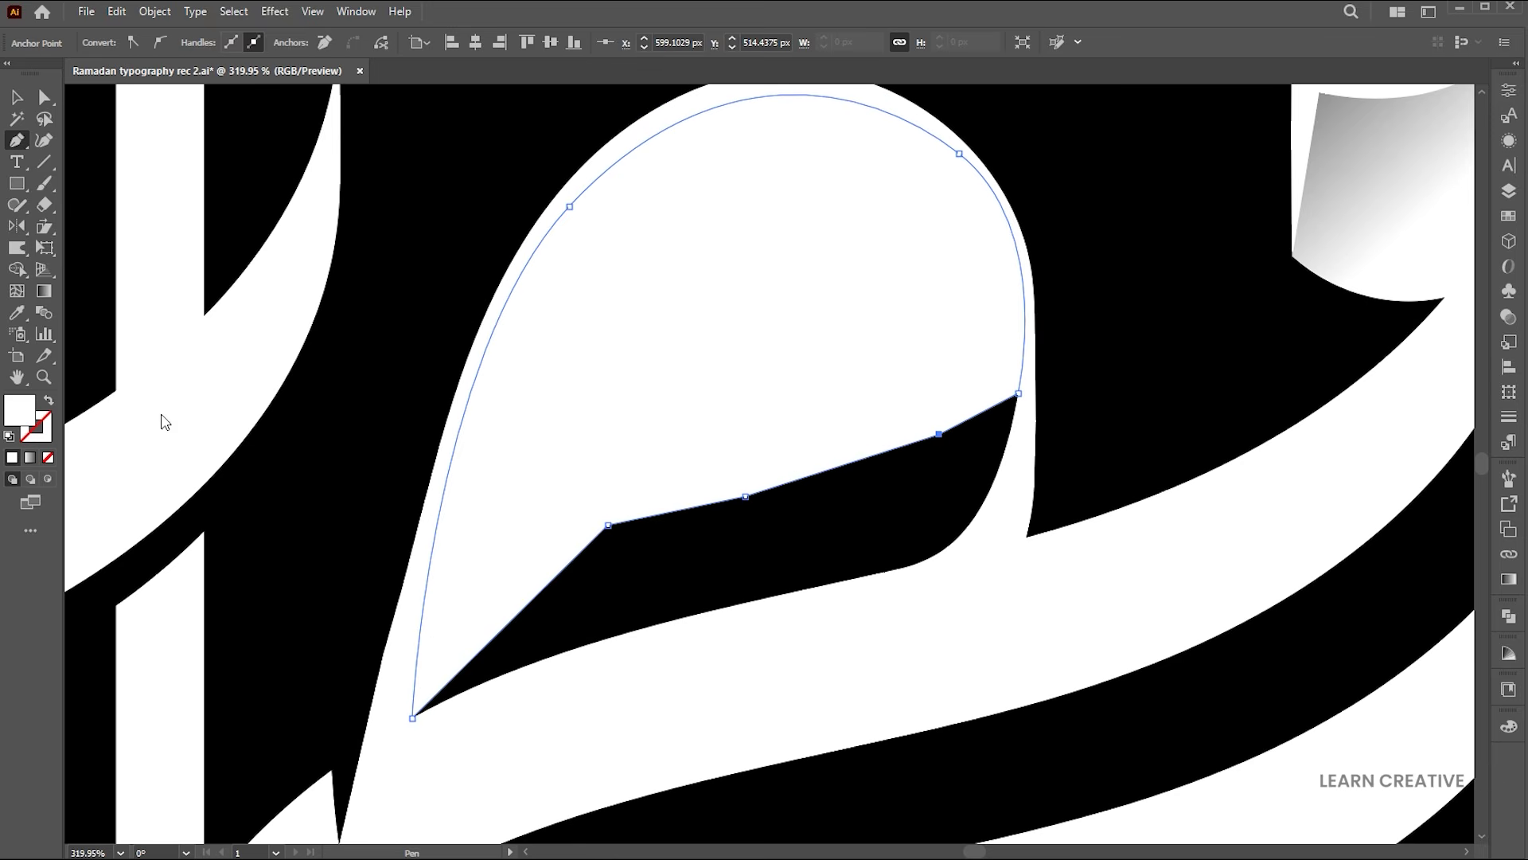
Step: Fill the Pen shape over the letter loop with orange #ff9d00
{"action": "double_click", "coordinate": [18, 411]}
{"action": "type", "text": "ff9d00"}
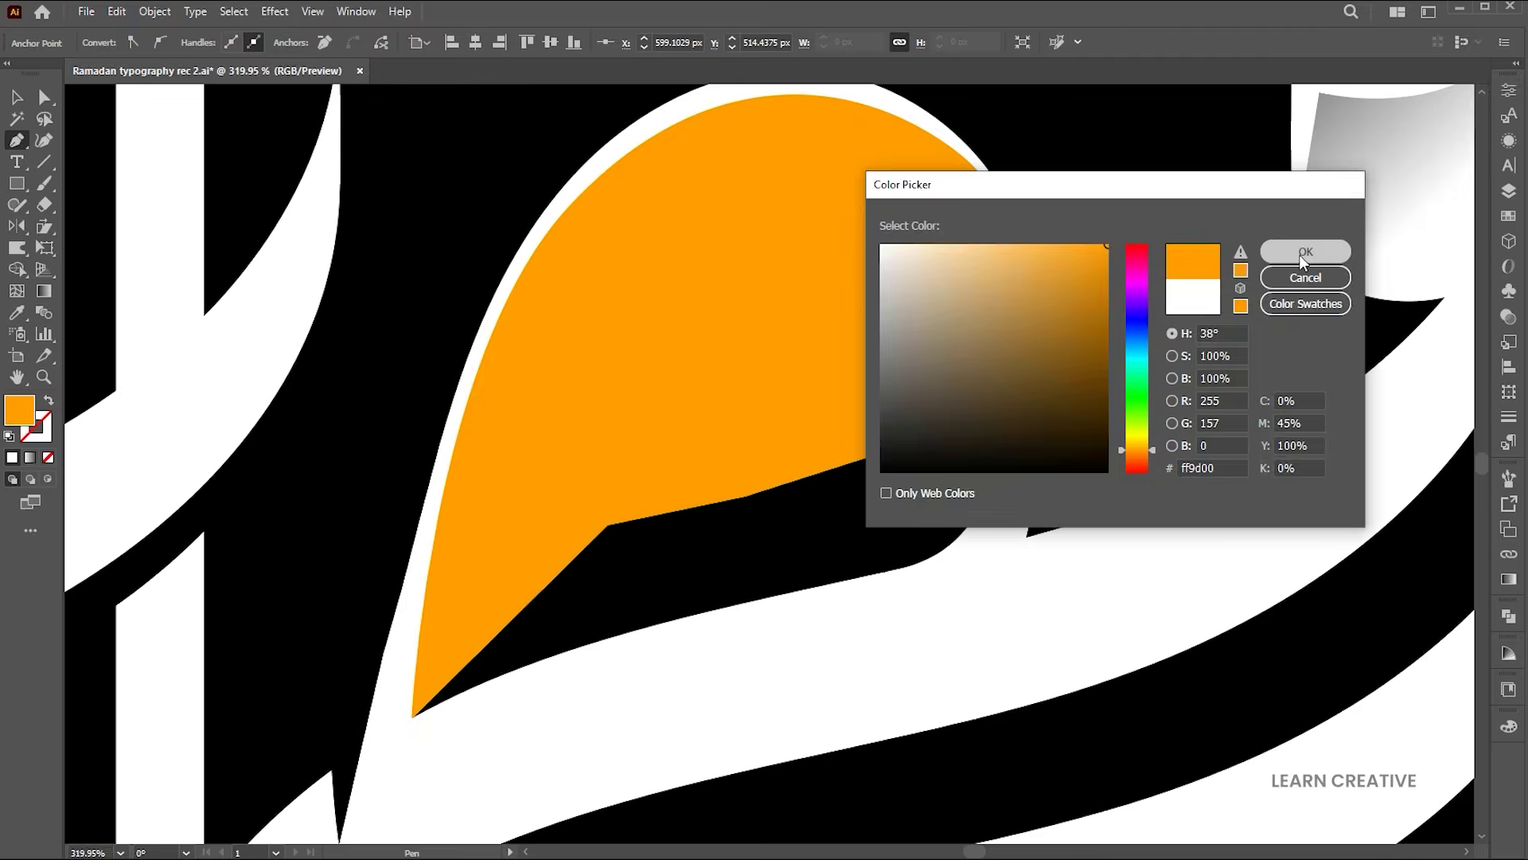
{"action": "left_click", "coordinate": [1305, 252]}
Step: Remove the part of the orange shape covering the letter loop's inner opening with the Shape Builder
{"action": "key", "text": "v"}
{"action": "key", "text": "ctrl+a"}
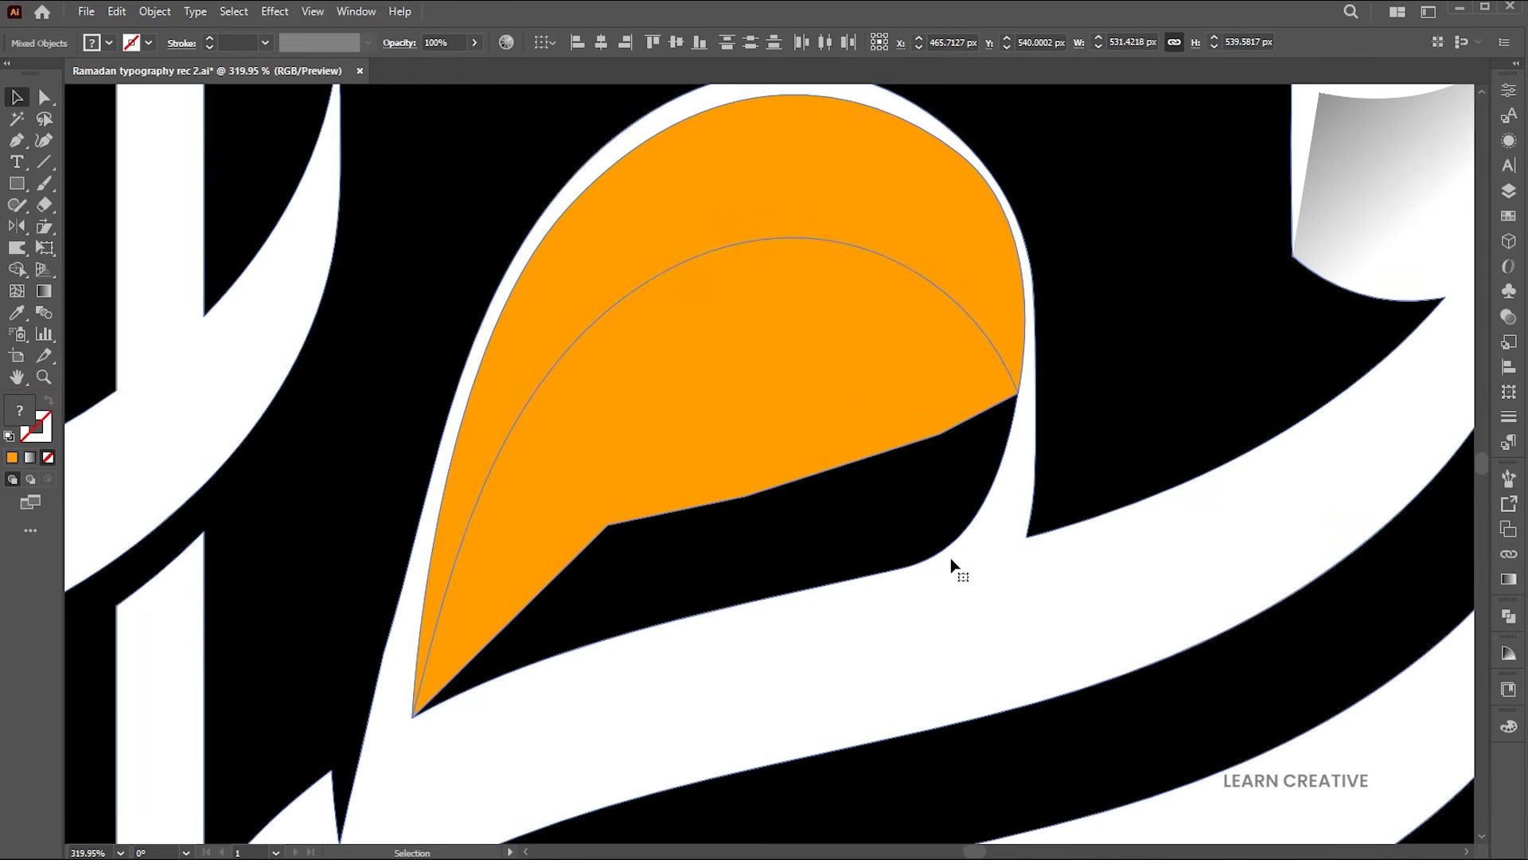
{"action": "left_click", "coordinate": [44, 312]}
{"action": "left_click", "coordinate": [737, 406], "text": "alt"}
{"action": "key", "text": "v"}
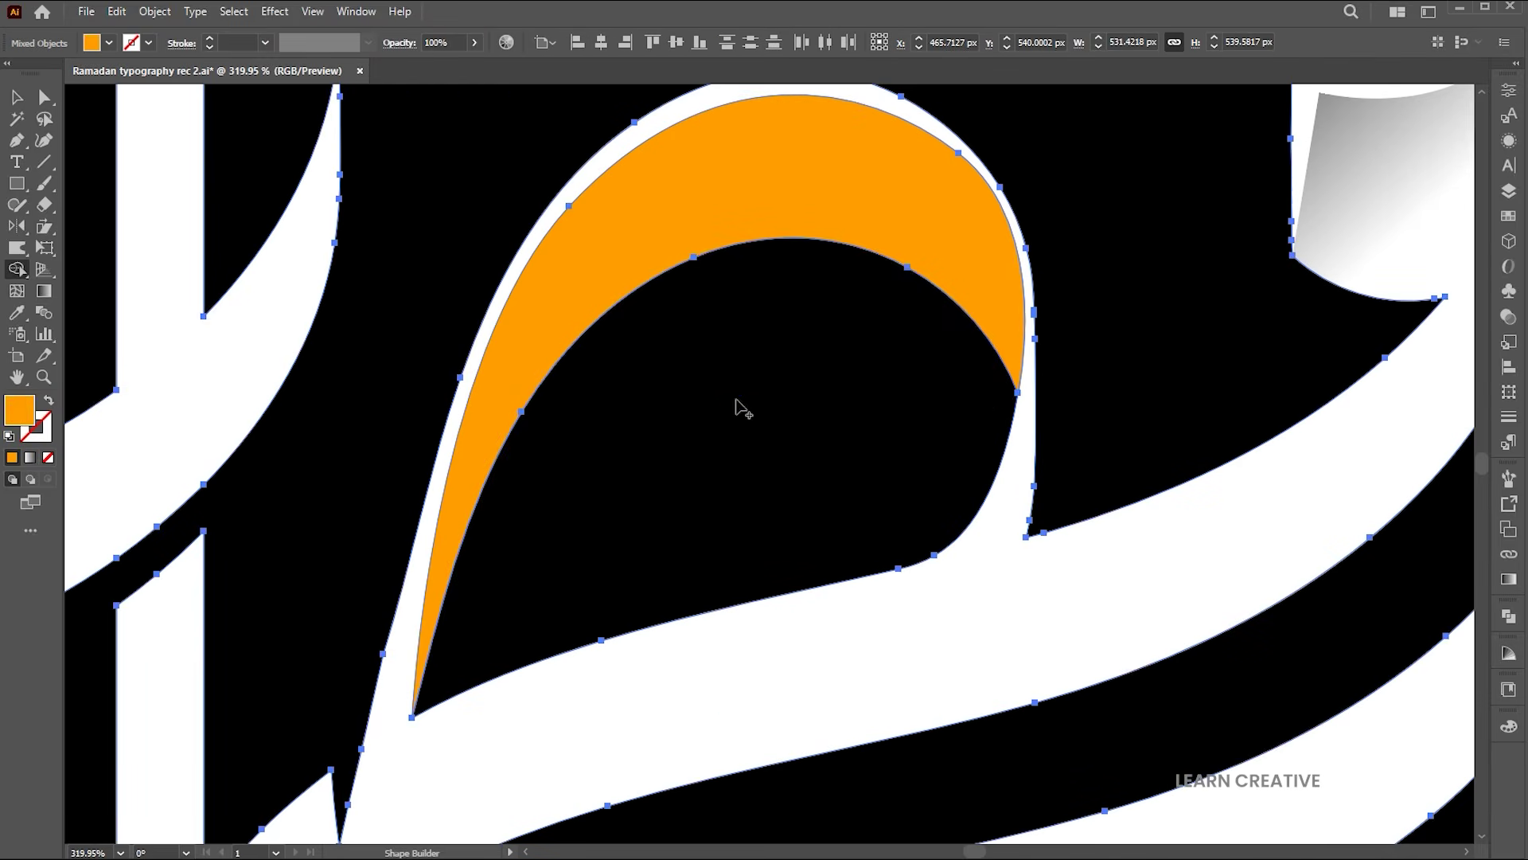
Step: Sample the grey-to-white gradient from the letter head onto the orange crescent over the loop
{"action": "left_click", "coordinate": [1123, 341]}
{"action": "left_click", "coordinate": [916, 213]}
{"action": "left_click_drag", "start_coordinate": [1084, 269], "coordinate": [780, 408]}
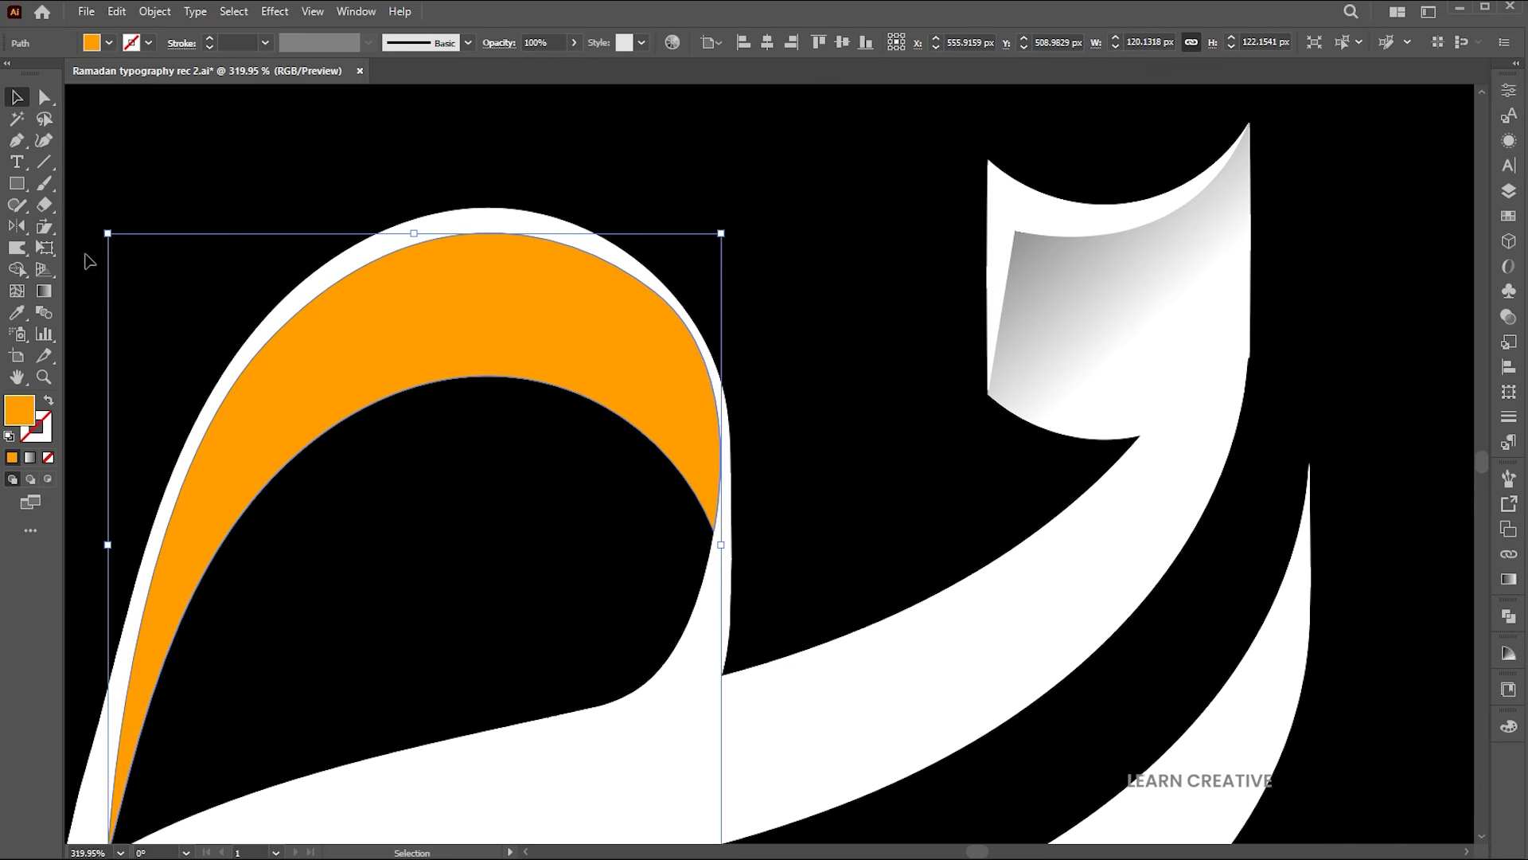
{"action": "left_click", "coordinate": [18, 313]}
{"action": "left_click", "coordinate": [1019, 342]}
{"action": "key", "text": "v"}
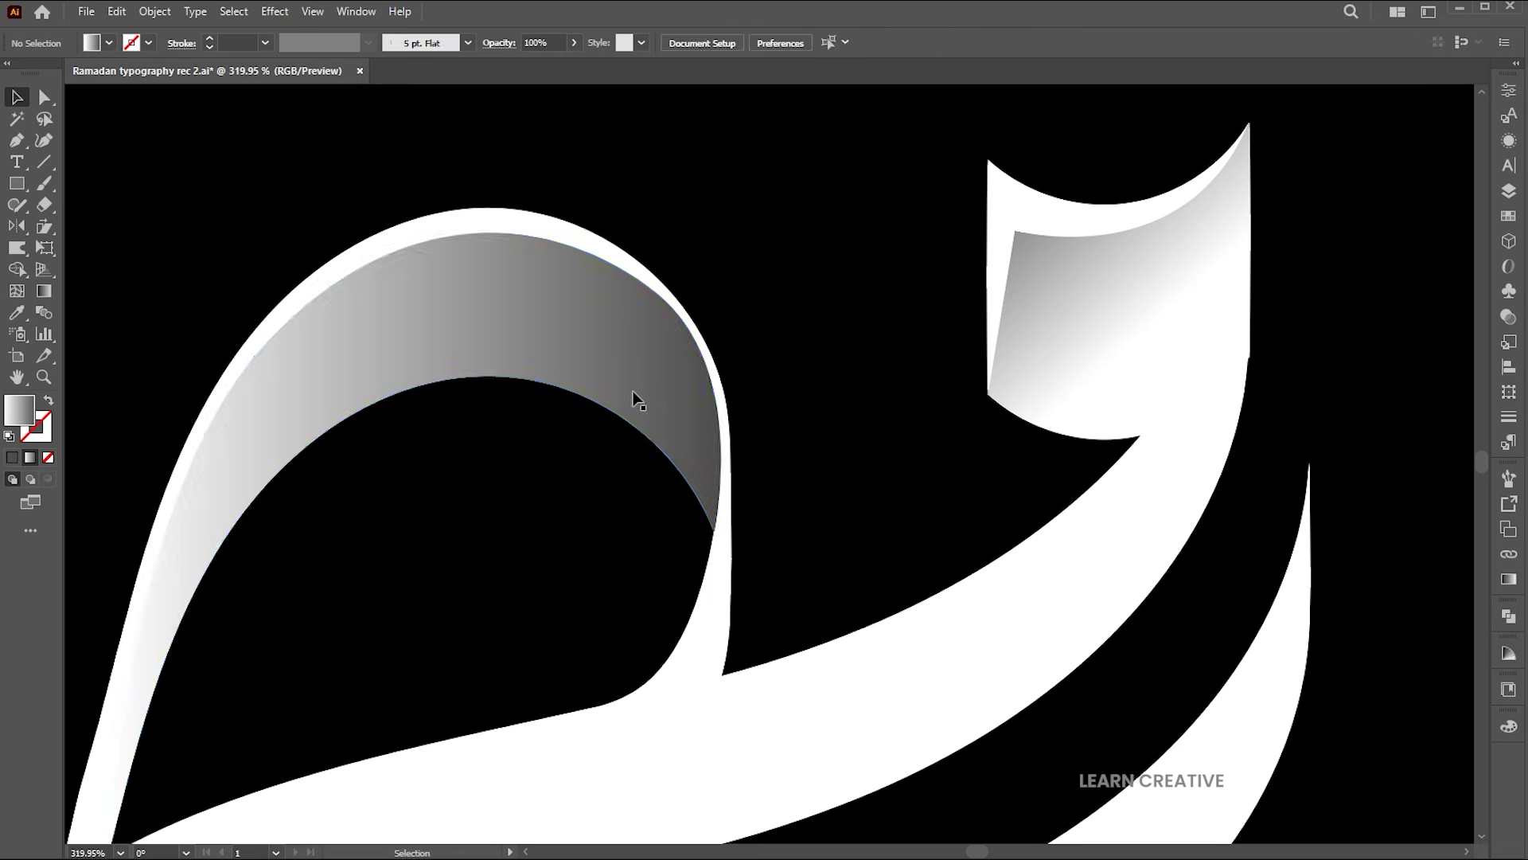
Step: Redirect the loop crescent's gradient to run almost horizontally, from white at the middle to dark grey at the right end
{"action": "key", "text": "g"}
{"action": "left_click_drag", "start_coordinate": [504, 321], "coordinate": [734, 513]}
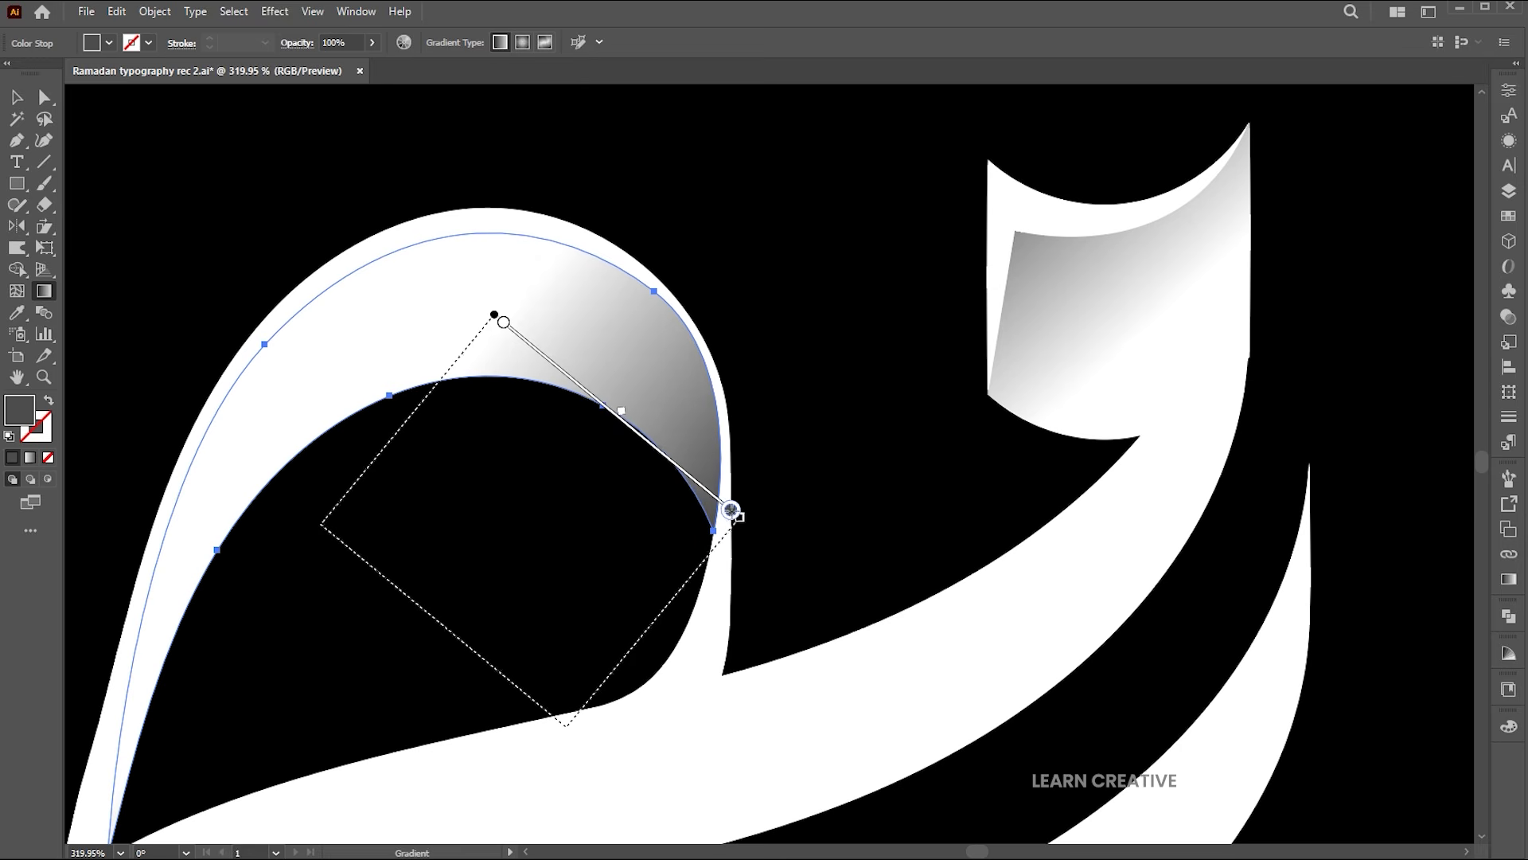
{"action": "left_click_drag", "start_coordinate": [421, 458], "coordinate": [737, 474]}
{"action": "key", "text": "v"}
{"action": "left_click", "coordinate": [833, 437]}
Step: Draw a closed Pen shape over the lowest stroke's right end, curving inside the stroke from its tip and returning outside its lower edge
{"action": "key", "text": "z"}
{"action": "left_click_drag", "start_coordinate": [760, 322], "coordinate": [476, 375]}
{"action": "mouse_move", "coordinate": [771, 484]}
{"action": "left_mouse_down"}
{"action": "mouse_move", "coordinate": [749, 494]}
{"action": "mouse_move", "coordinate": [757, 471]}
{"action": "left_mouse_up"}
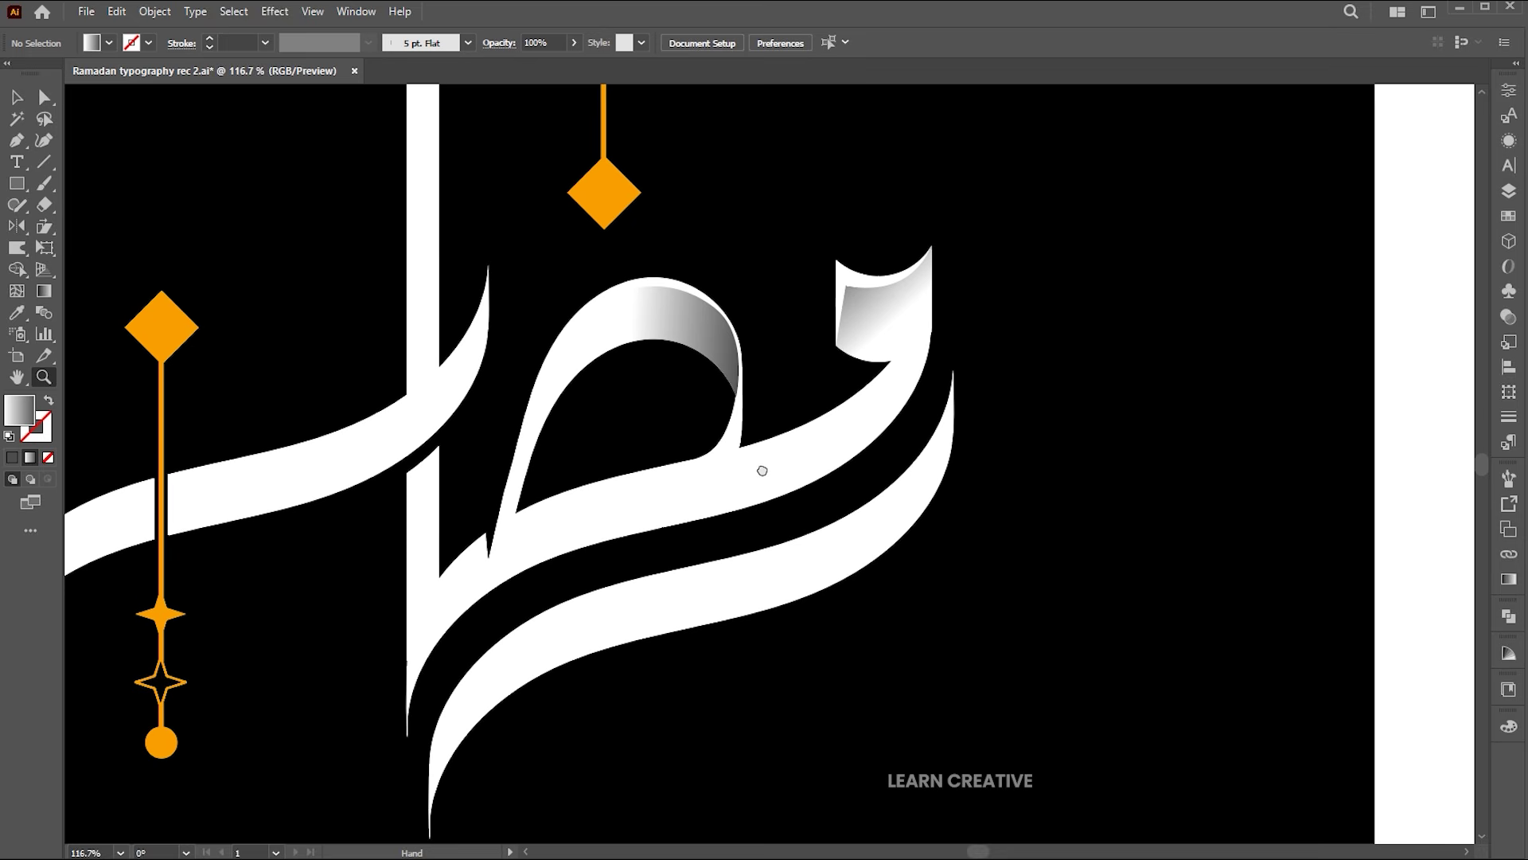
{"action": "scroll", "coordinate": [982, 553], "scroll_direction": "up", "scroll_amount": 2}
{"action": "key", "text": "p"}
{"action": "left_click", "coordinate": [952, 354]}
{"action": "left_click_drag", "start_coordinate": [779, 562], "coordinate": [604, 605]}
{"action": "left_click", "coordinate": [565, 677]}
{"action": "left_click", "coordinate": [835, 710]}
{"action": "left_click", "coordinate": [947, 651]}
{"action": "left_click", "coordinate": [1015, 508]}
{"action": "left_click", "coordinate": [1006, 407]}
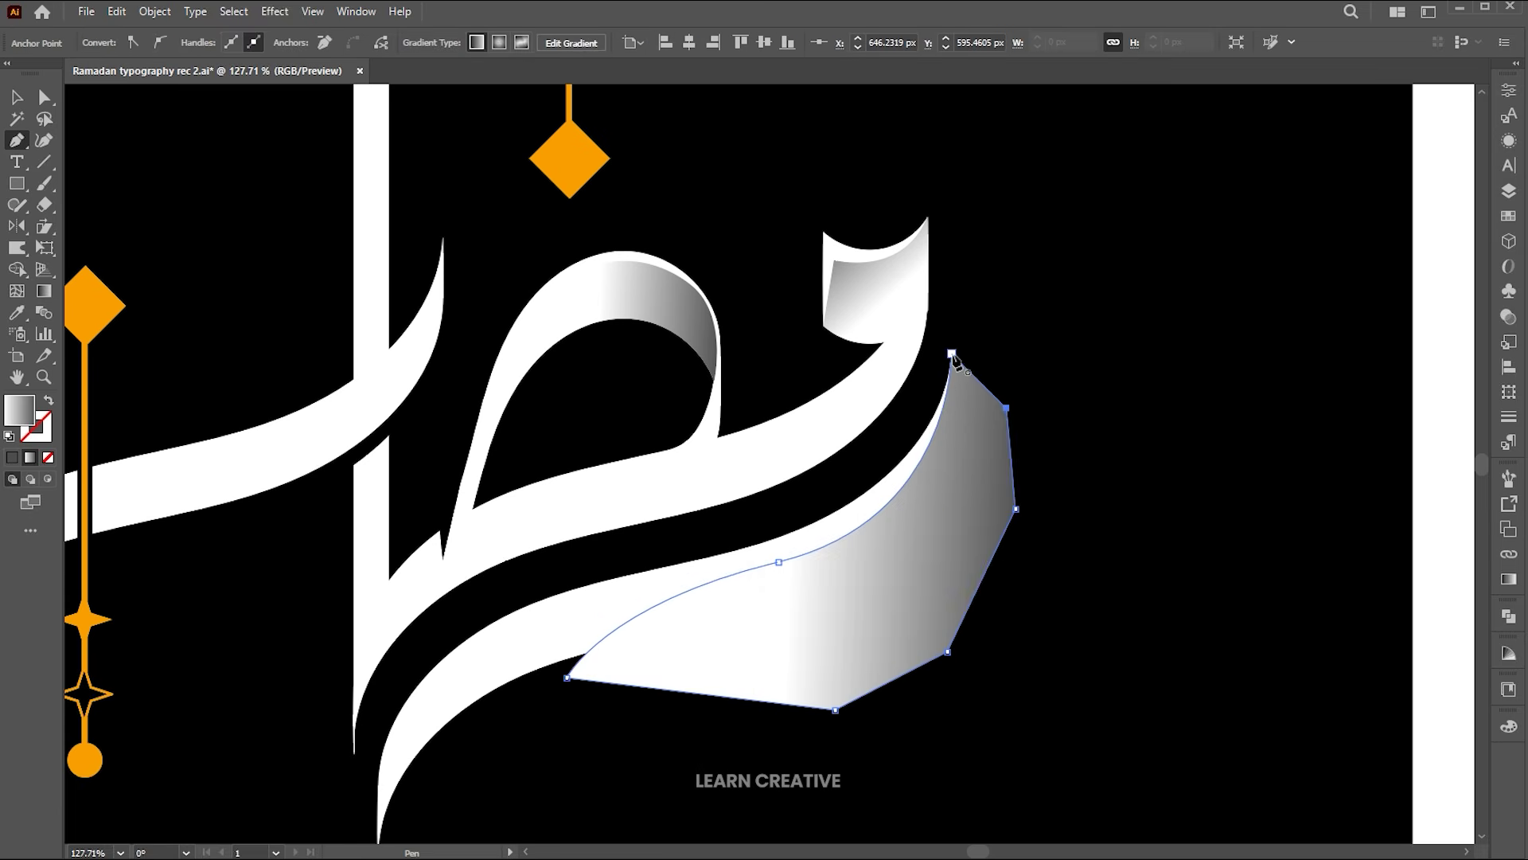
{"action": "left_click", "coordinate": [952, 353]}
Step: Trim the Pen shape to the lowest stroke's right end by removing the part outside the letter with the Shape Builder
{"action": "key", "text": "v"}
{"action": "left_click", "coordinate": [860, 504], "text": "shift"}
{"action": "key", "text": "shift+m"}
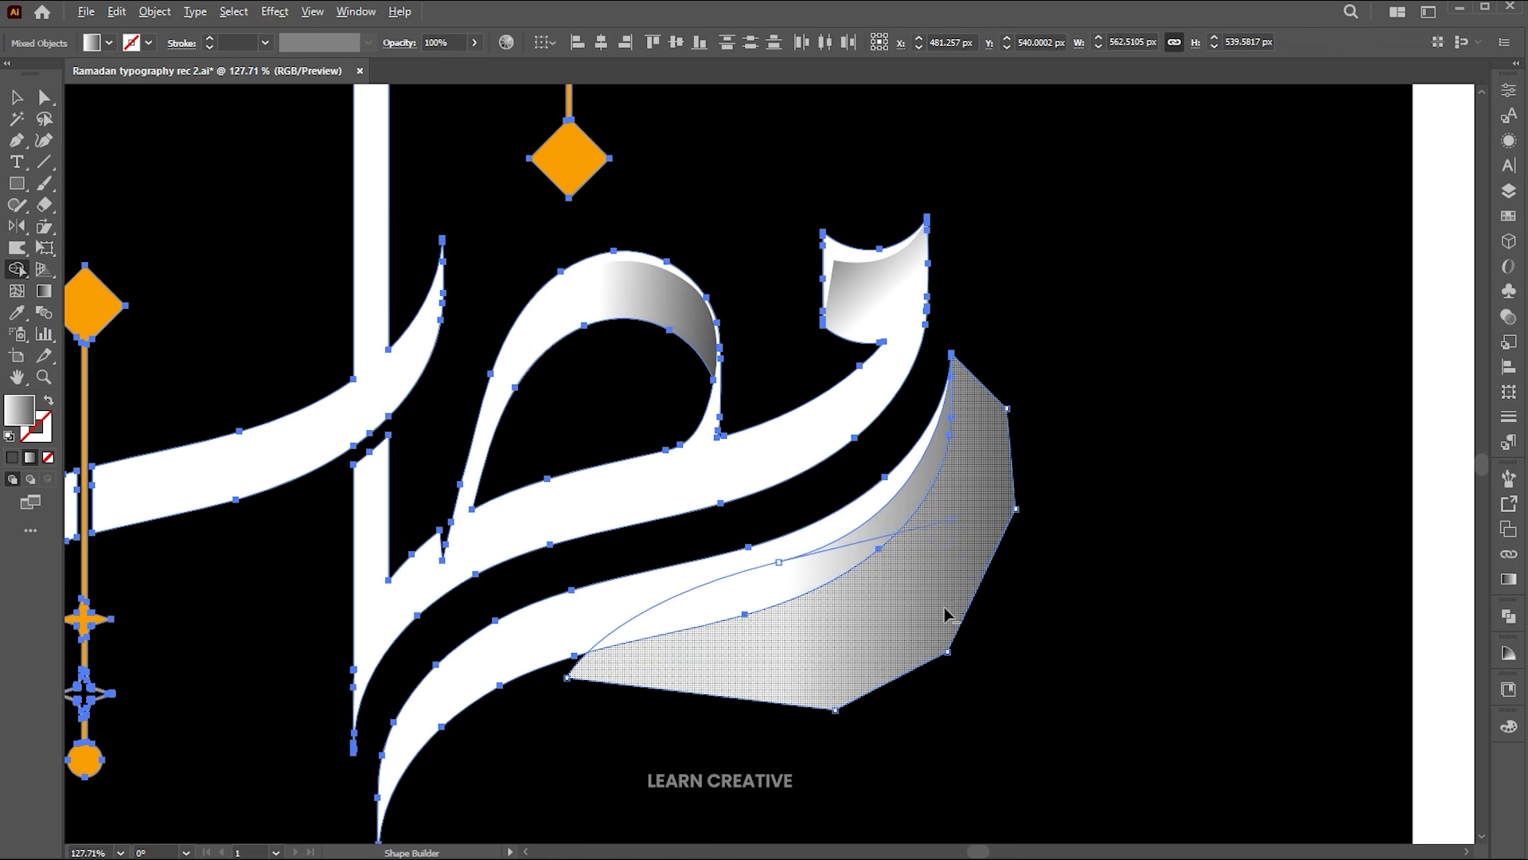
{"action": "left_click", "coordinate": [945, 614], "text": "alt"}
{"action": "key", "text": "v"}
{"action": "left_click", "coordinate": [1009, 585]}
Step: Angle the gradient on the lowest stroke's right end diagonally, from white inside the stroke to dark grey at the tip
{"action": "left_click", "coordinate": [869, 550]}
{"action": "key", "text": "g"}
{"action": "left_click_drag", "start_coordinate": [837, 628], "coordinate": [1045, 452]}
{"action": "key", "text": "v"}
{"action": "left_click", "coordinate": [1143, 532]}
Step: Draw a closed Pen shape over the lowest stroke's left end, curving inside the stroke from its tip and returning beyond its upper edge
{"action": "left_click_drag", "start_coordinate": [978, 612], "coordinate": [1031, 516]}
{"action": "left_click_drag", "start_coordinate": [940, 581], "coordinate": [969, 541]}
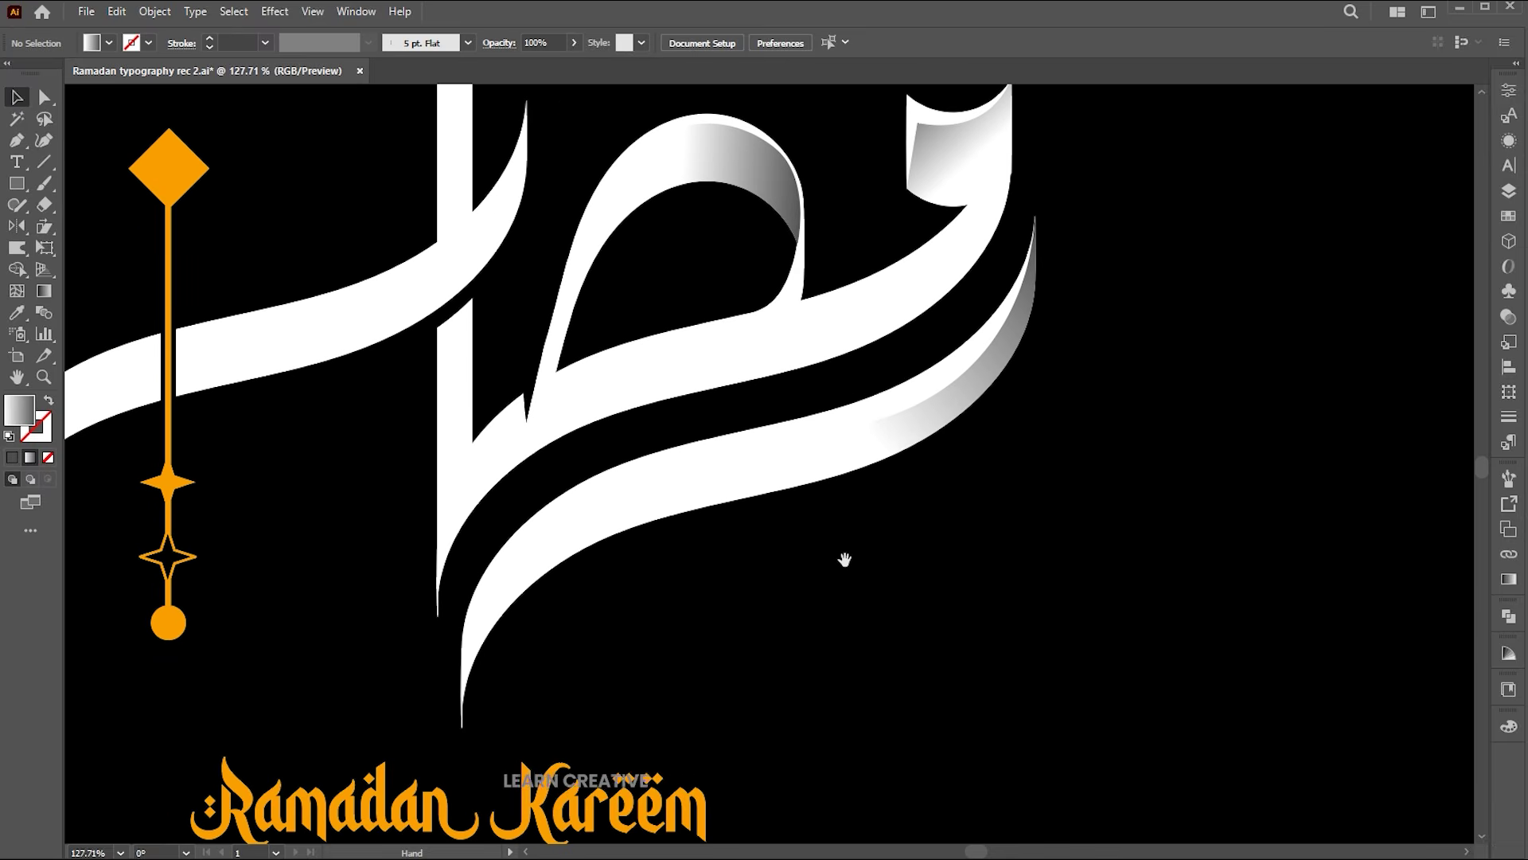
{"action": "key", "text": "p"}
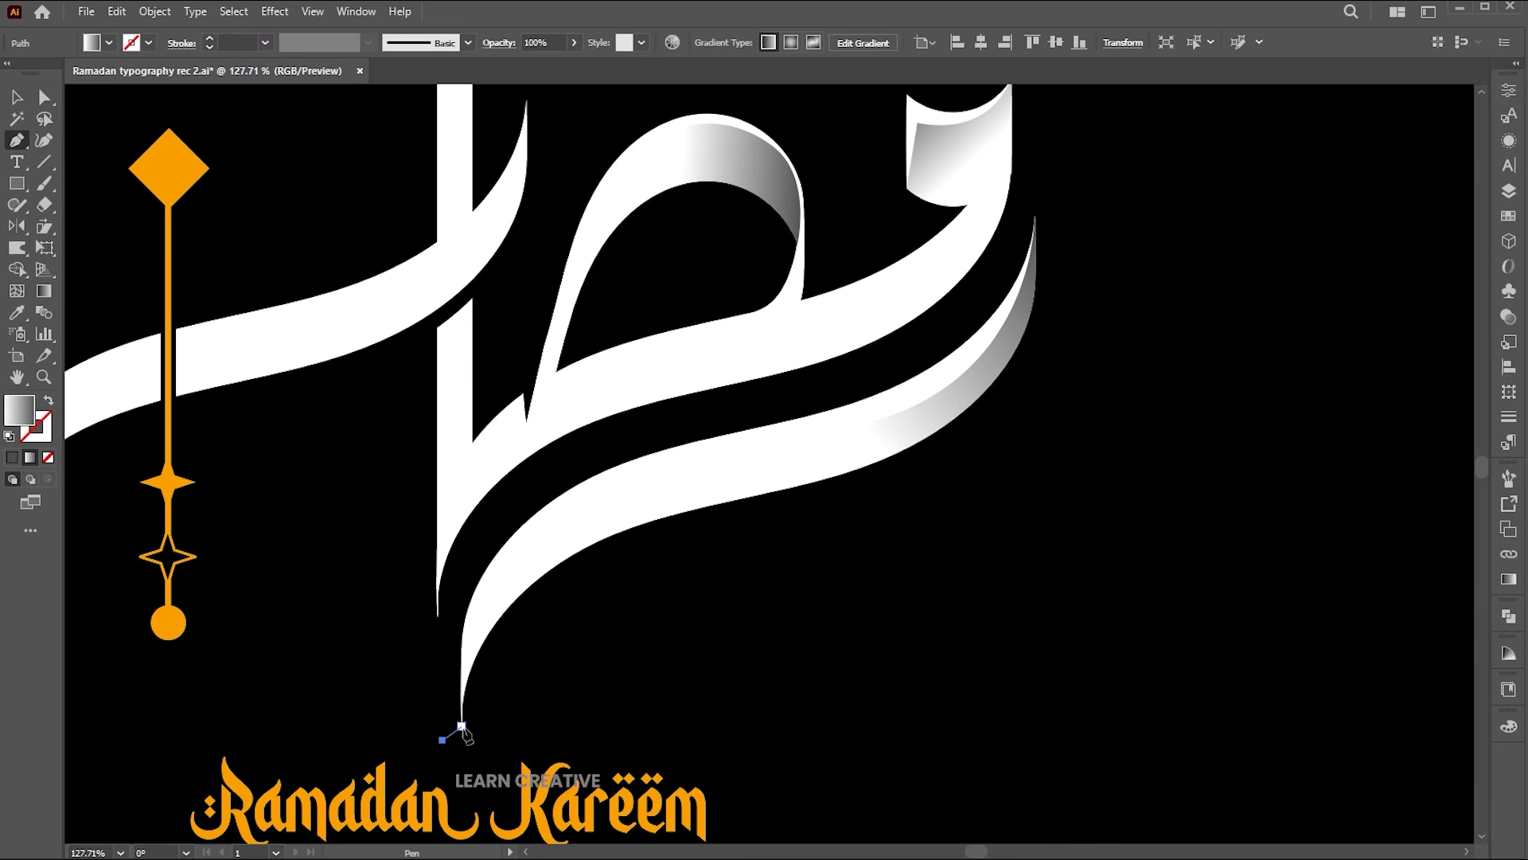
{"action": "left_click_drag", "start_coordinate": [461, 726], "coordinate": [478, 712]}
{"action": "left_click_drag", "start_coordinate": [624, 486], "coordinate": [785, 428]}
{"action": "key", "text": "ctrl+z"}
{"action": "left_click_drag", "start_coordinate": [681, 488], "coordinate": [913, 448]}
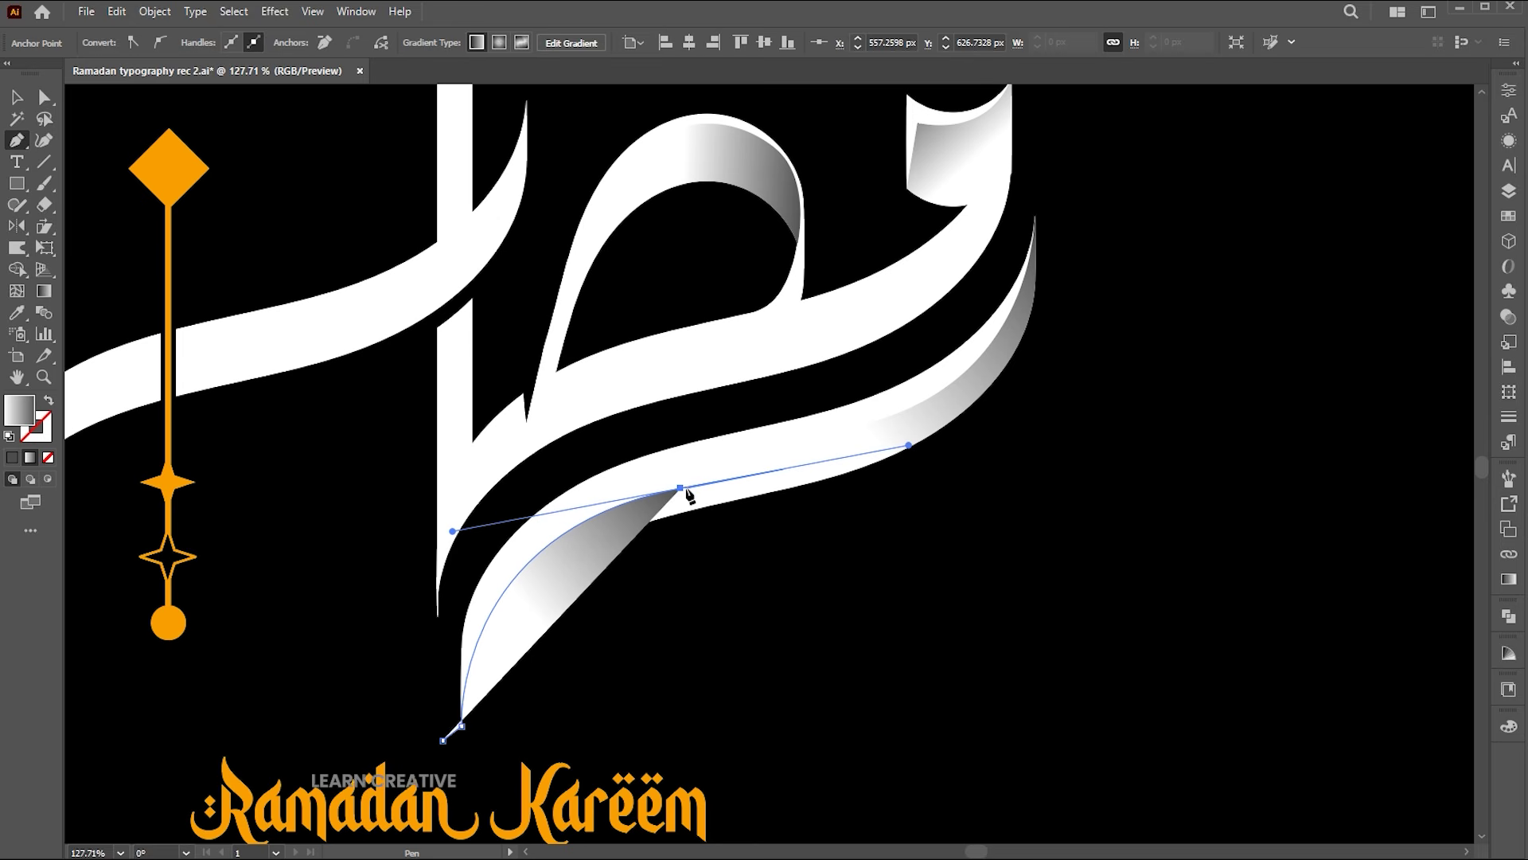
{"action": "left_click", "coordinate": [708, 420]}
{"action": "left_click", "coordinate": [595, 436]}
{"action": "left_click", "coordinate": [504, 484]}
{"action": "left_click", "coordinate": [448, 613]}
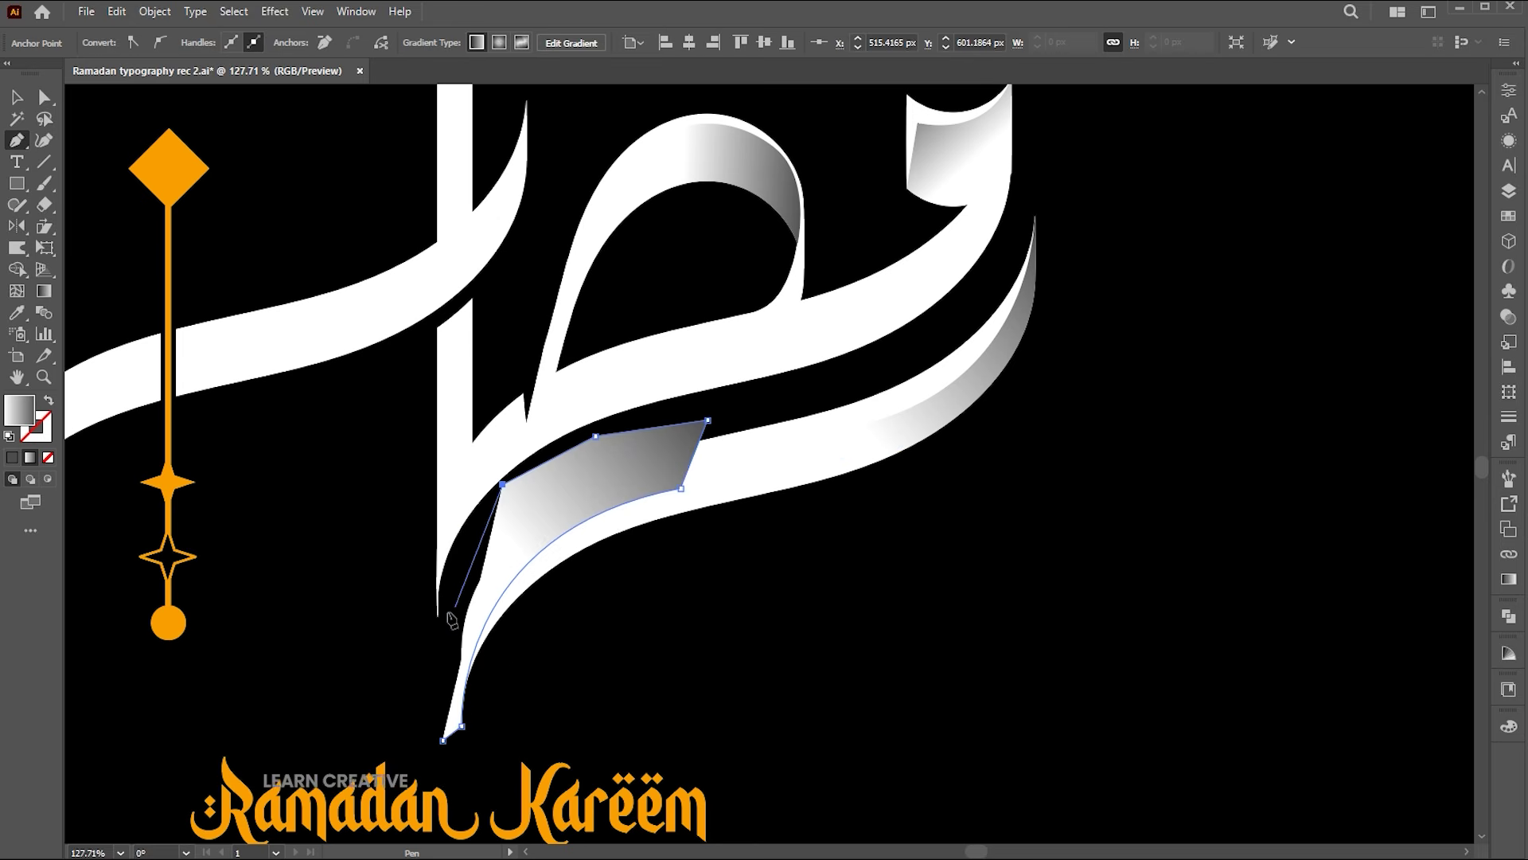
{"action": "left_click", "coordinate": [443, 740]}
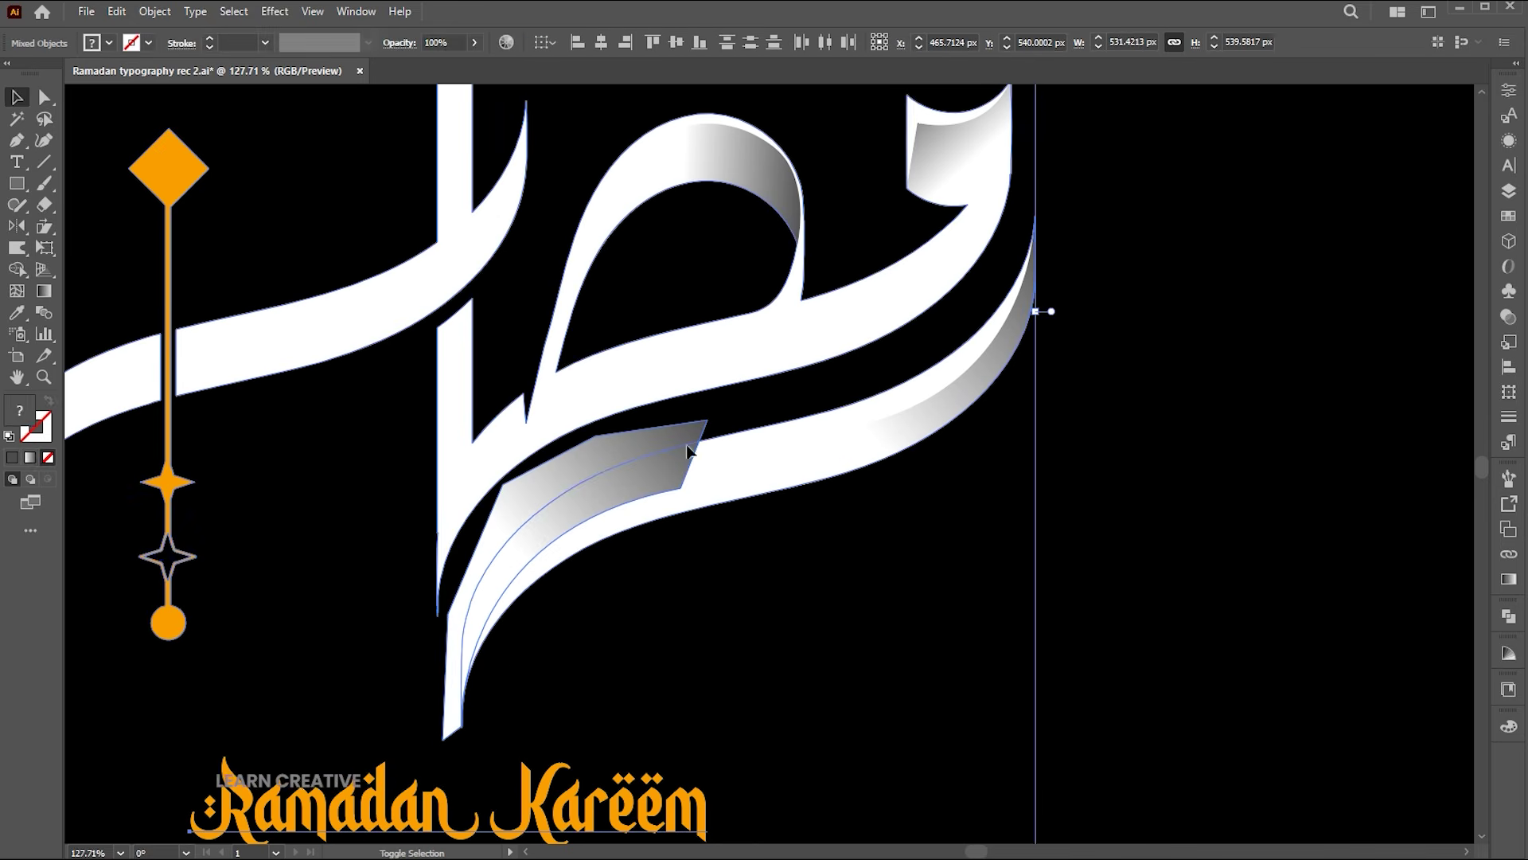
Step: Trim the Pen shape at the lowest stroke's left end to the letter outline with the Shape Builder
{"action": "key", "text": "ctrl+a"}
{"action": "key", "text": "shift+m"}
{"action": "left_click", "coordinate": [646, 486]}
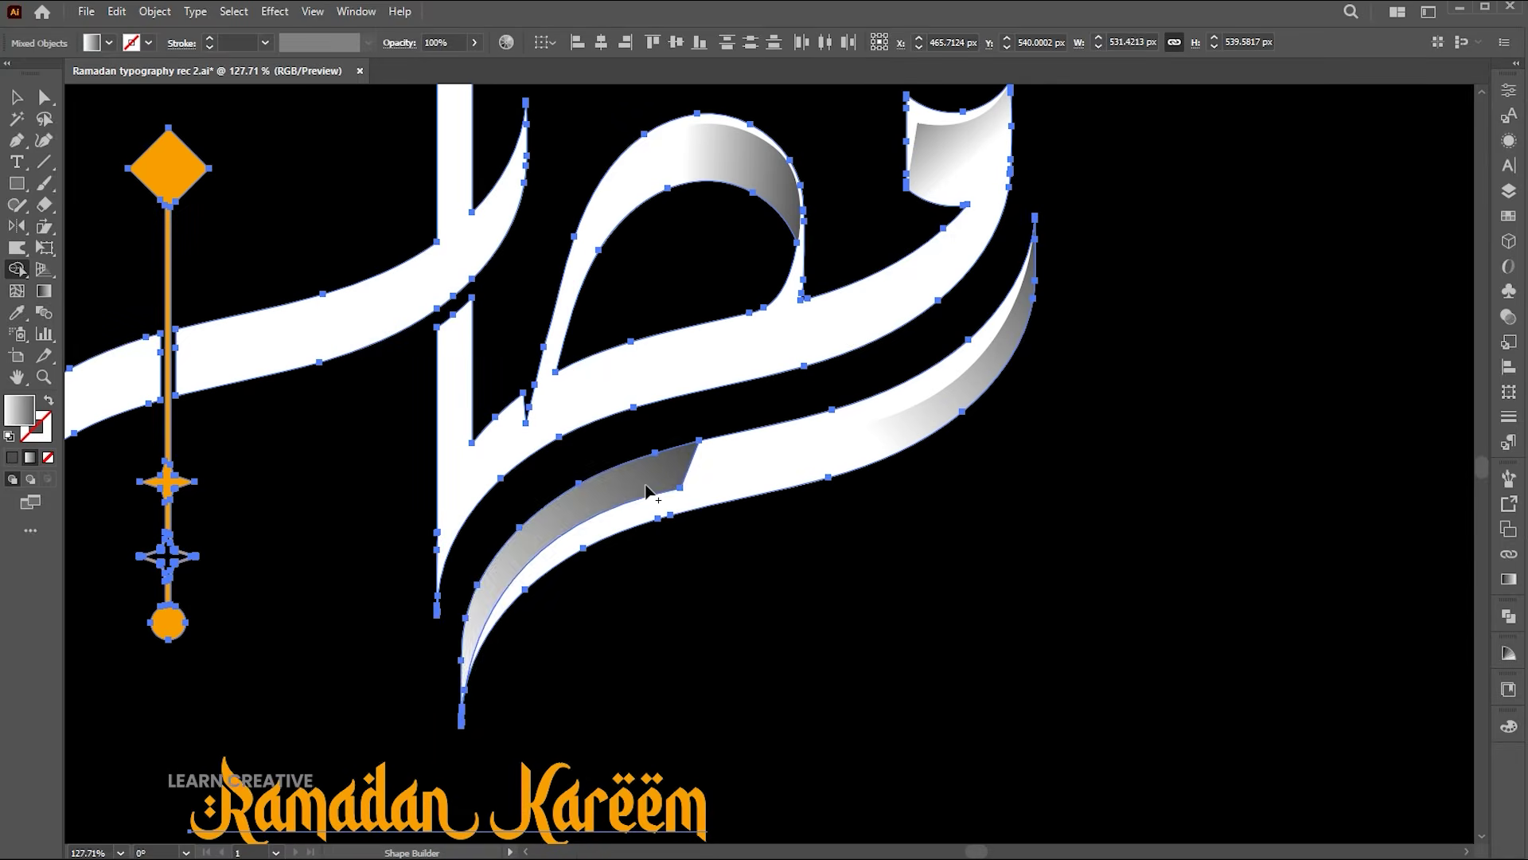
{"action": "key", "text": "v"}
{"action": "left_click", "coordinate": [648, 530]}
Step: Redirect the gradient on the lowest stroke's left end so it darkens toward the pointed tip
{"action": "left_click", "coordinate": [635, 484]}
{"action": "key", "text": "g"}
{"action": "left_click_drag", "start_coordinate": [622, 589], "coordinate": [434, 648]}
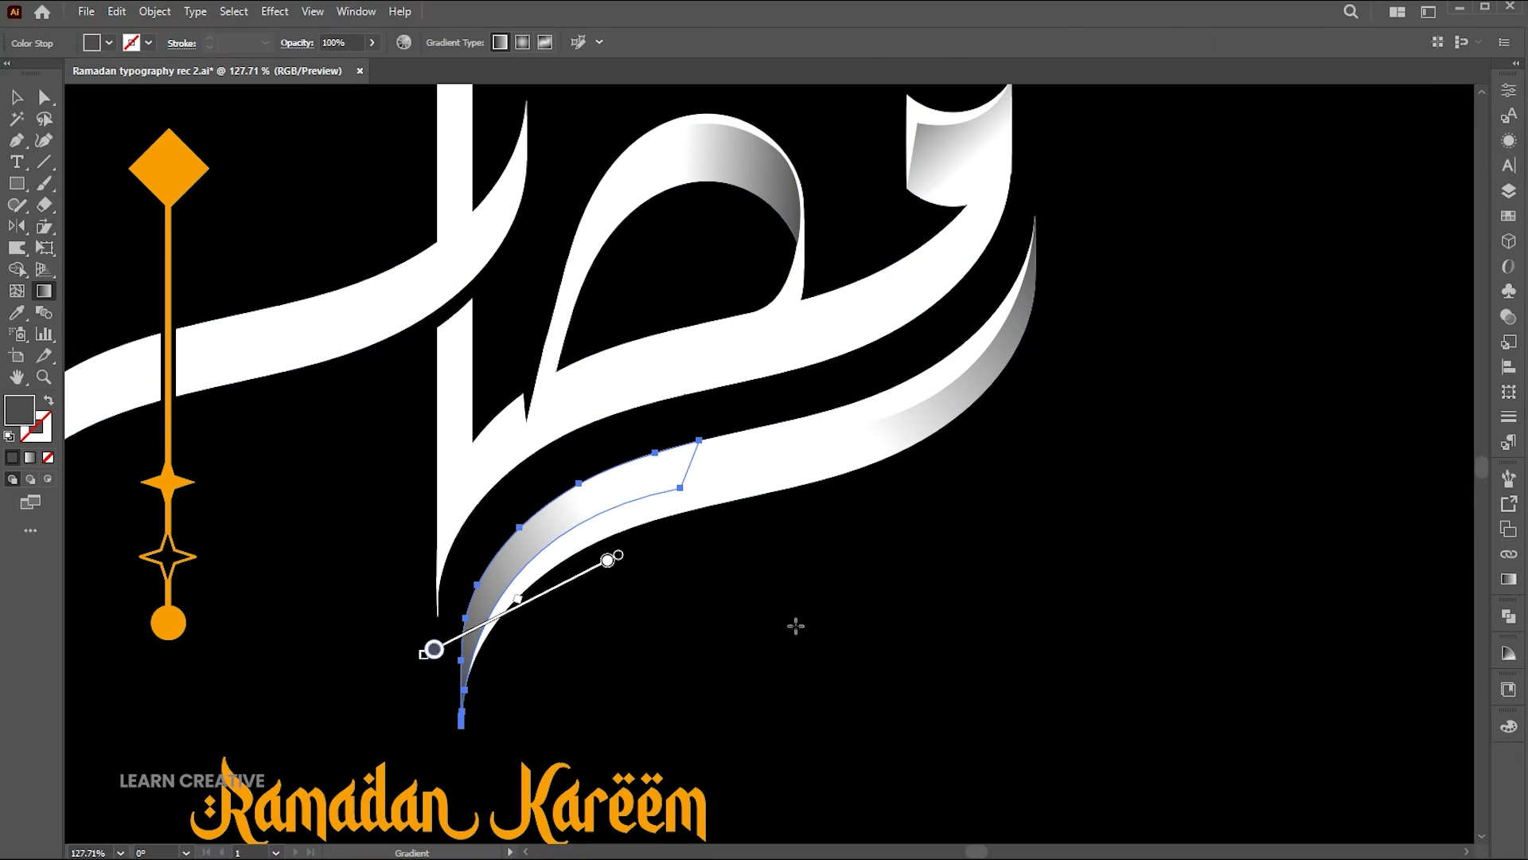
{"action": "key", "text": "v"}
{"action": "left_click", "coordinate": [828, 599]}
Step: Draw a closed Pen shape inside the baseline stroke below the loop, following its lower edge and returning along its upper edge
{"action": "key", "text": "z"}
{"action": "left_click_drag", "start_coordinate": [814, 594], "coordinate": [706, 594]}
{"action": "left_click_drag", "start_coordinate": [646, 388], "coordinate": [732, 431]}
{"action": "left_click_drag", "start_coordinate": [598, 476], "coordinate": [617, 479]}
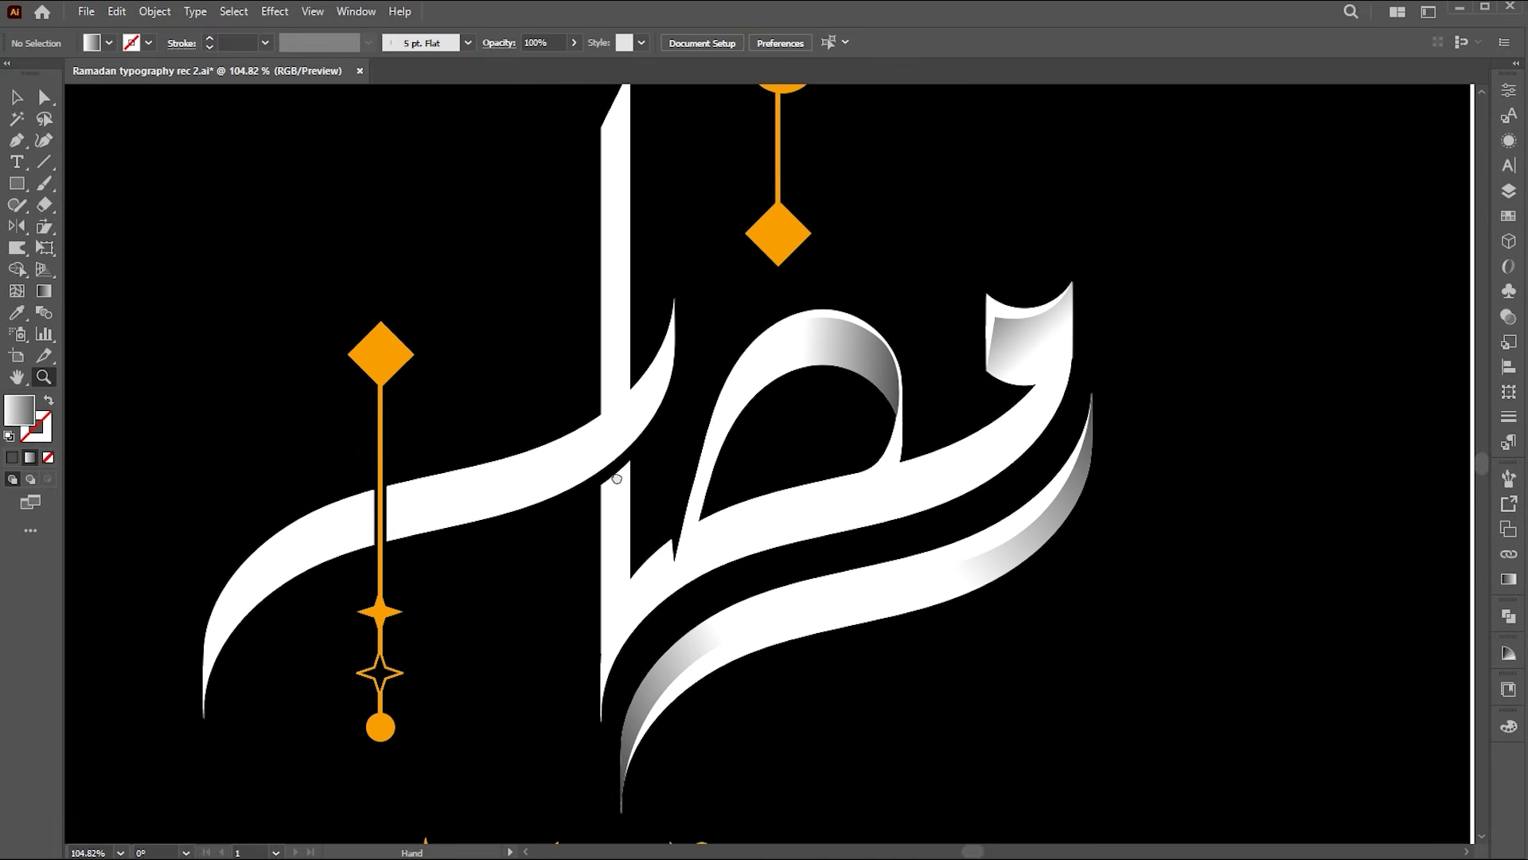
{"action": "left_click_drag", "start_coordinate": [720, 498], "coordinate": [790, 500]}
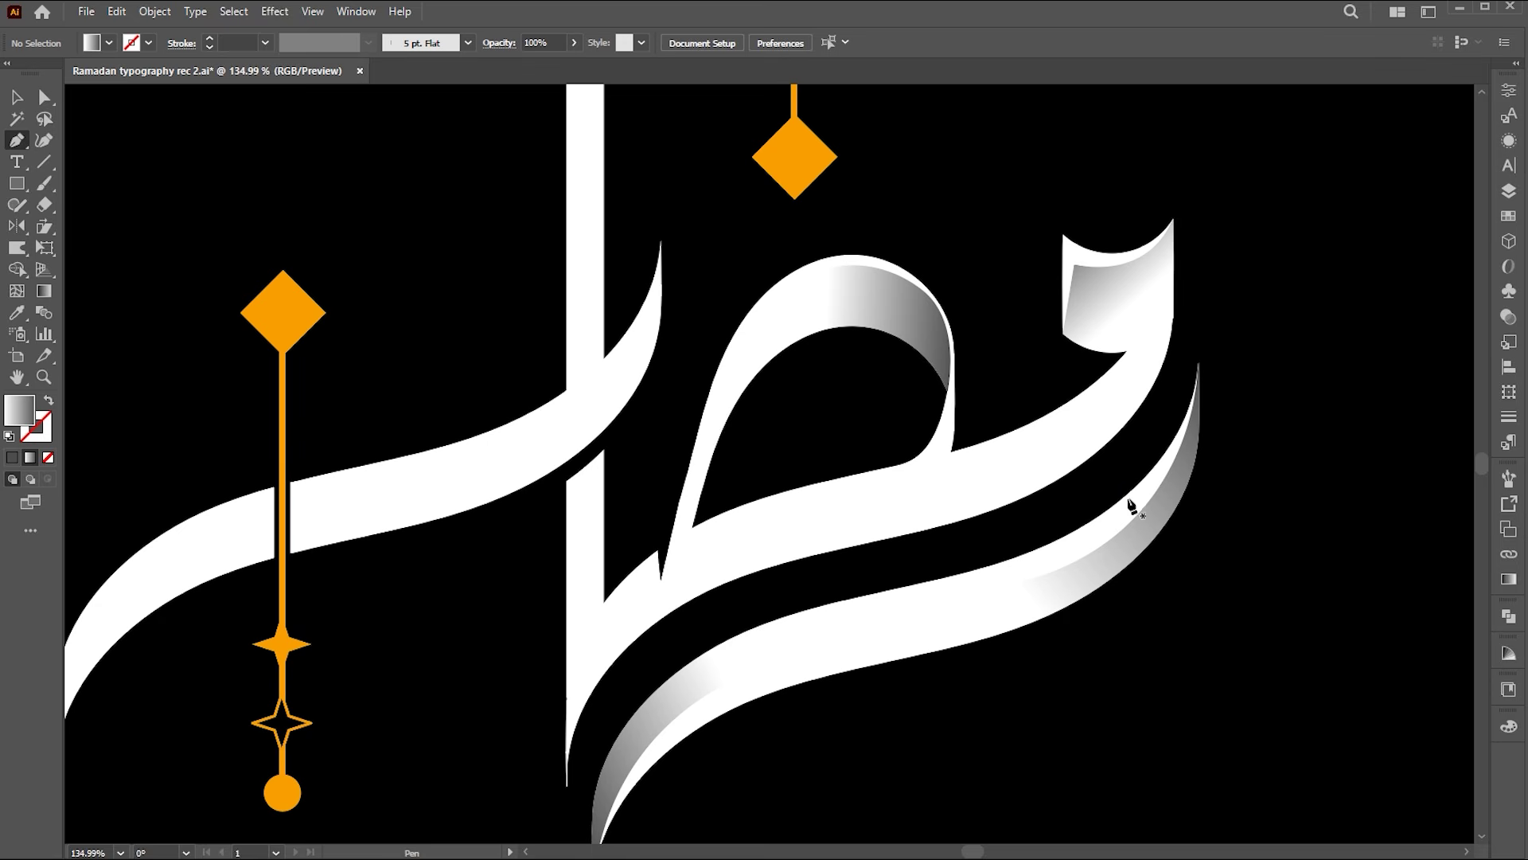
{"action": "left_click", "coordinate": [1136, 398]}
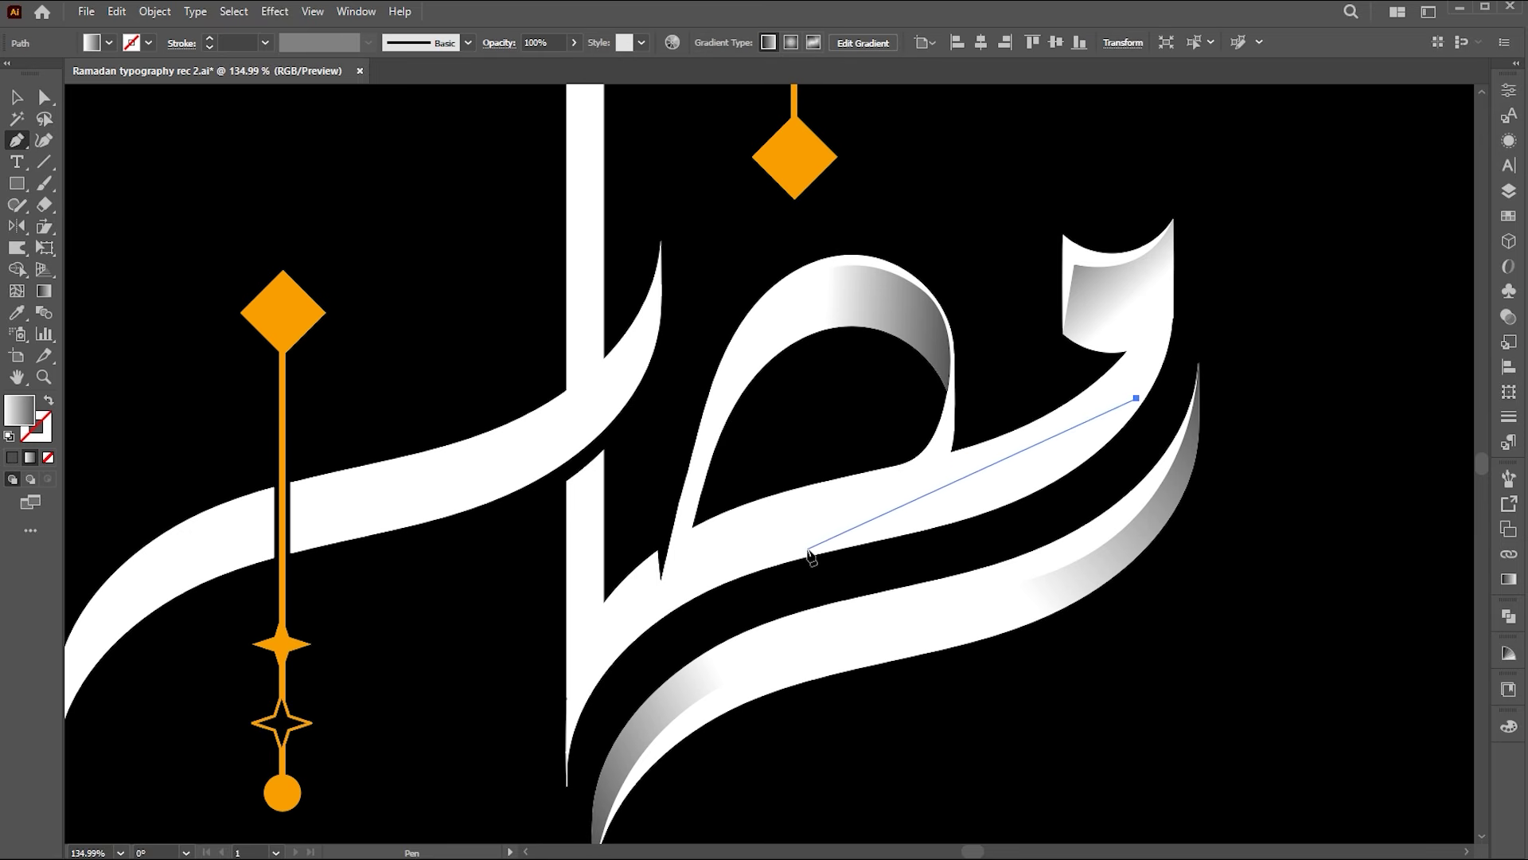
{"action": "left_click_drag", "start_coordinate": [806, 550], "coordinate": [528, 603]}
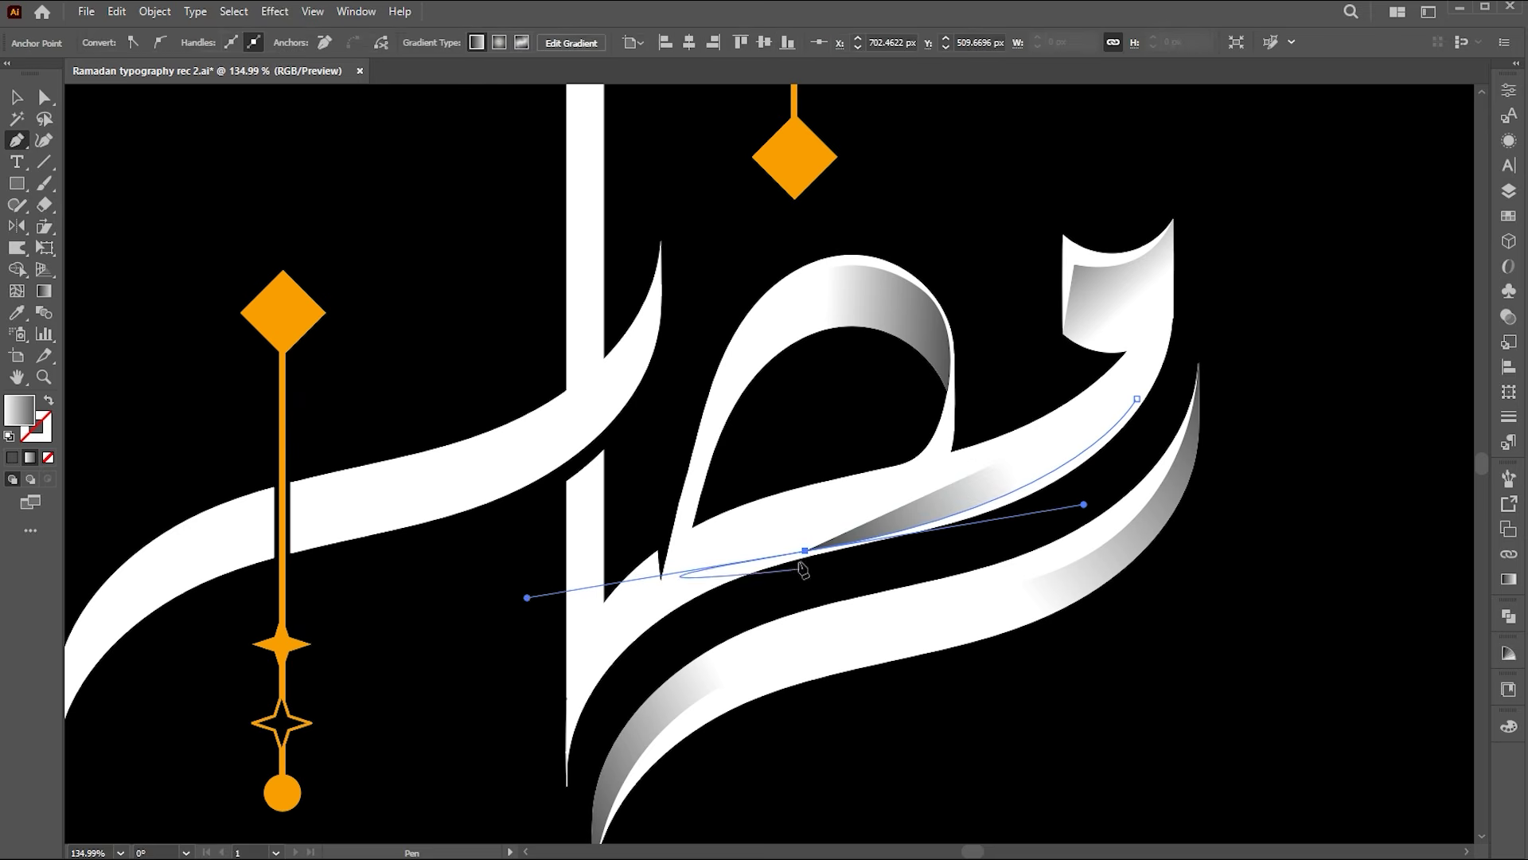
{"action": "left_click", "coordinate": [772, 496]}
{"action": "left_click_drag", "start_coordinate": [1129, 377], "coordinate": [1206, 298]}
{"action": "left_click", "coordinate": [1130, 379]}
{"action": "left_click", "coordinate": [1136, 400]}
Step: Redirect the baseline stroke shape's gradient so it is dark along the lower edge and fades to white upward
{"action": "key", "text": "v"}
{"action": "key", "text": "g"}
{"action": "mouse_move", "coordinate": [1024, 532]}
{"action": "left_mouse_down"}
{"action": "mouse_move", "coordinate": [999, 472]}
{"action": "mouse_move", "coordinate": [1021, 468]}
{"action": "mouse_move", "coordinate": [1039, 516]}
{"action": "left_mouse_up"}
Step: Move the lower left anchor of the baseline shading shape slightly left and adjust its handle to follow the stroke's lower edge
{"action": "key", "text": "z"}
{"action": "left_click_drag", "start_coordinate": [911, 511], "coordinate": [1107, 514]}
{"action": "key", "text": "a"}
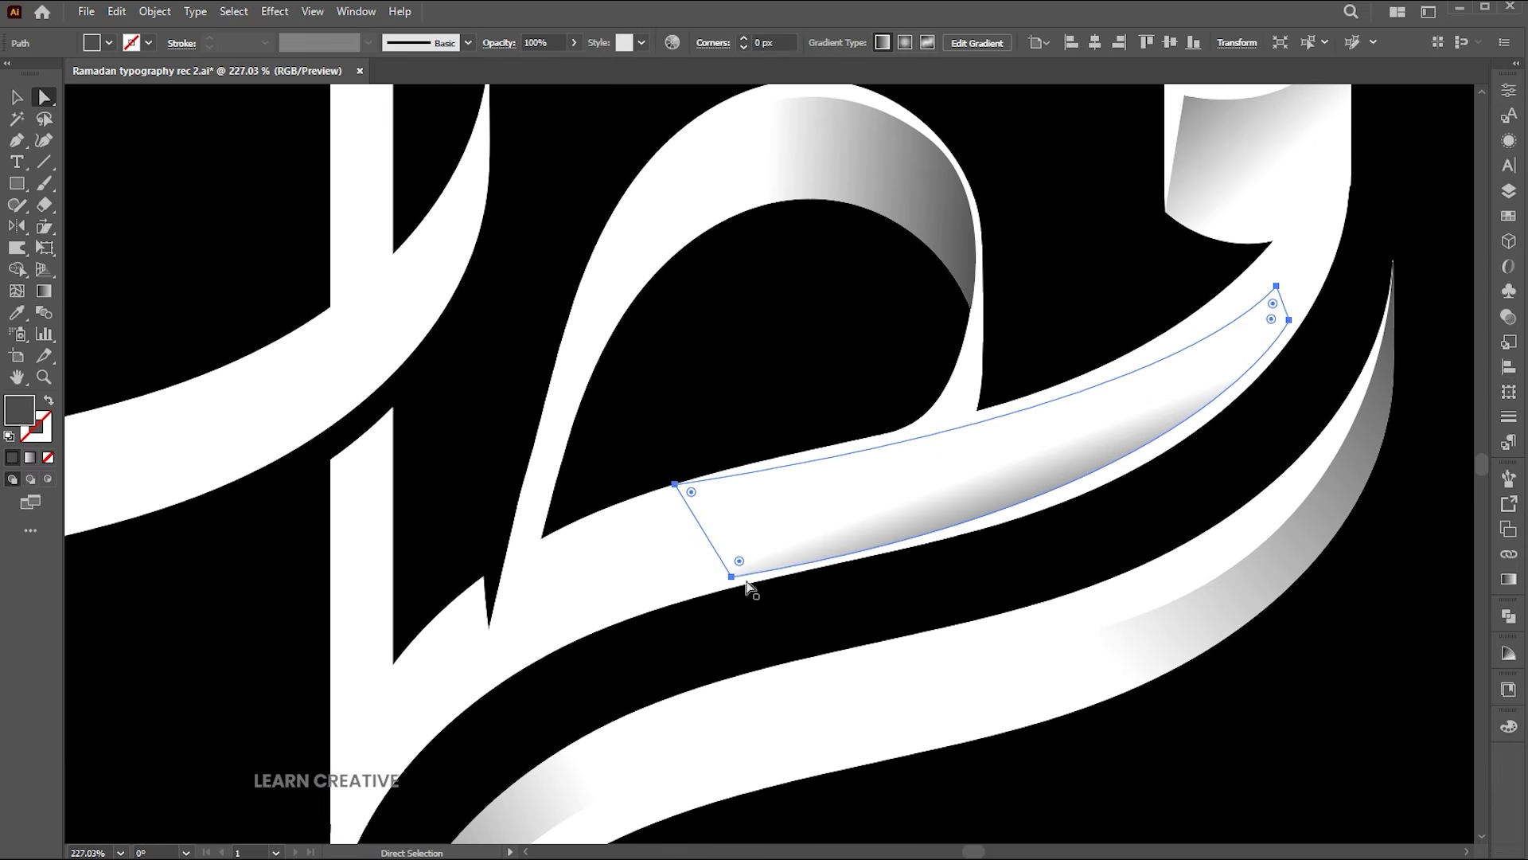
{"action": "left_click_drag", "start_coordinate": [732, 577], "coordinate": [696, 579]}
{"action": "left_click_drag", "start_coordinate": [1163, 501], "coordinate": [1204, 510]}
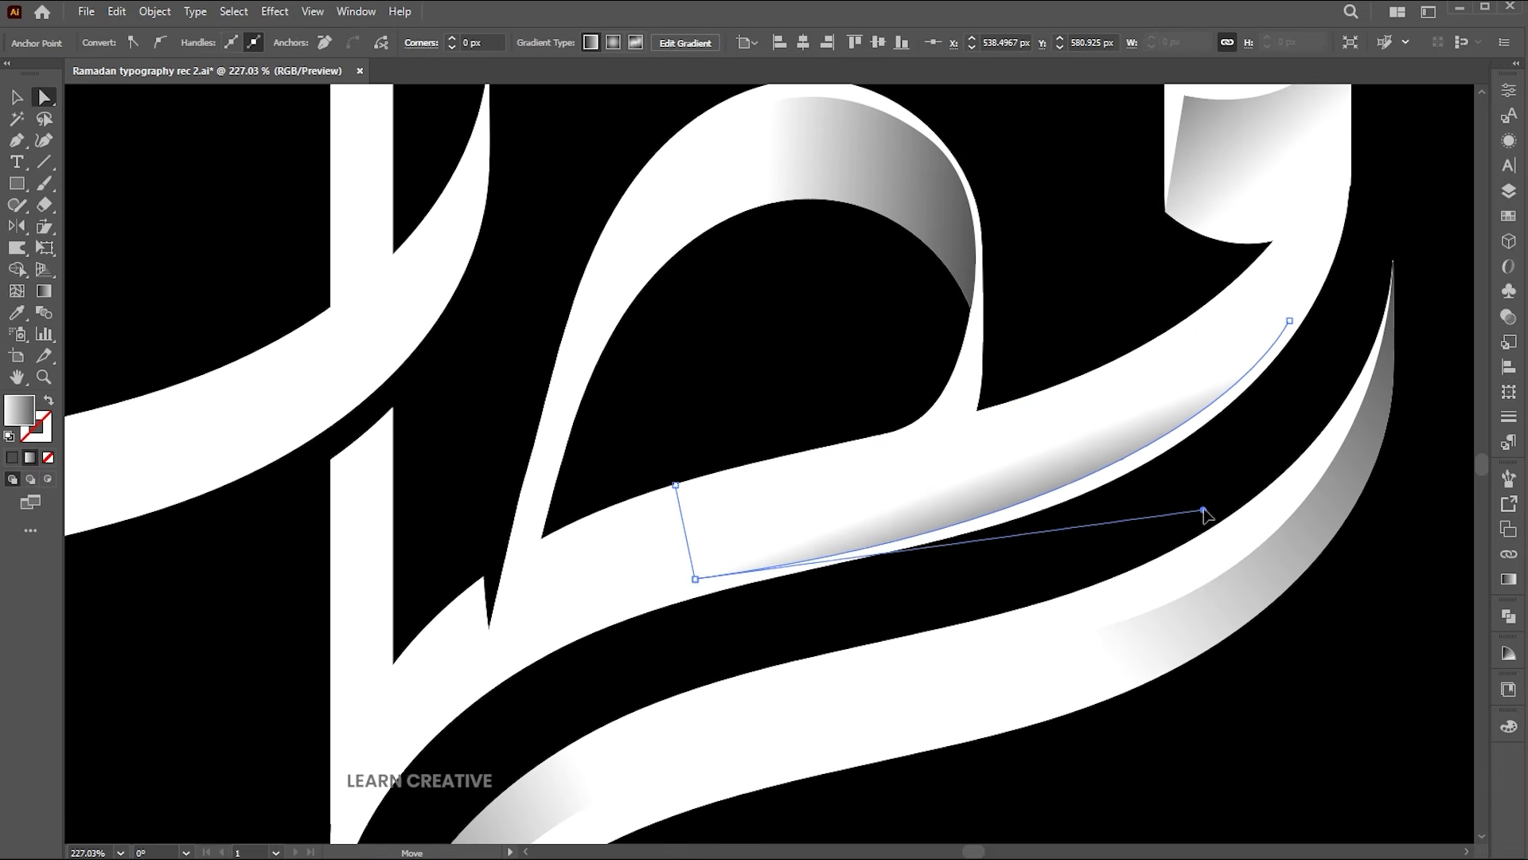
{"action": "left_click", "coordinate": [1064, 542]}
Step: Move the baseline shading shape's lower right anchor slightly inward and down to refine the curve near the stroke's edge
{"action": "key", "text": "z"}
{"action": "left_click_drag", "start_coordinate": [971, 569], "coordinate": [720, 568]}
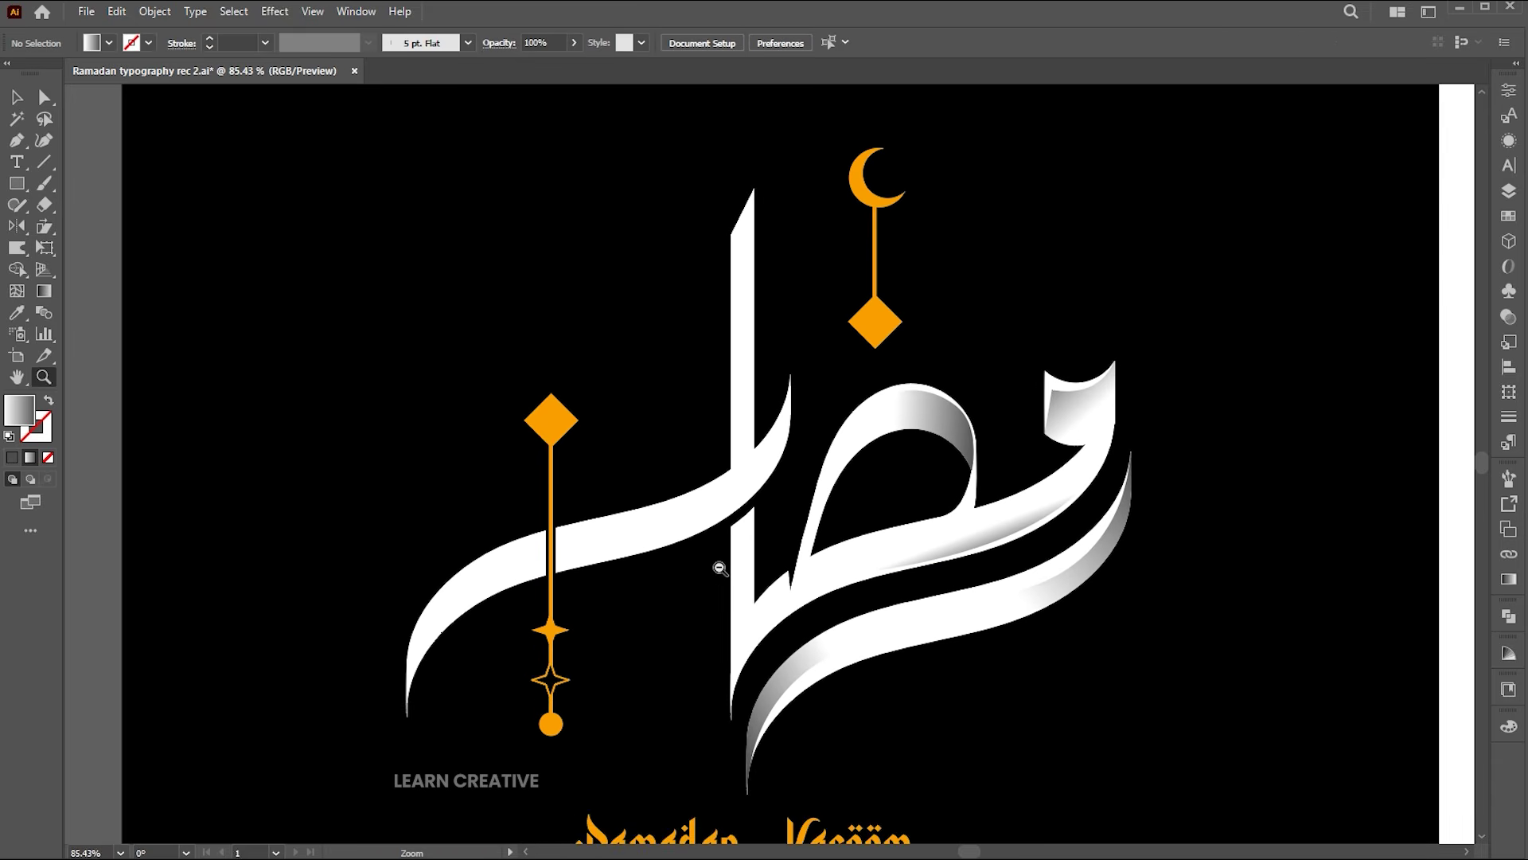
{"action": "scroll", "coordinate": [721, 568], "scroll_direction": "up", "scroll_amount": 5}
{"action": "key", "text": "a"}
{"action": "left_click", "coordinate": [1059, 515]}
{"action": "left_click_drag", "start_coordinate": [1058, 509], "coordinate": [1065, 514]}
{"action": "left_click", "coordinate": [1243, 380]}
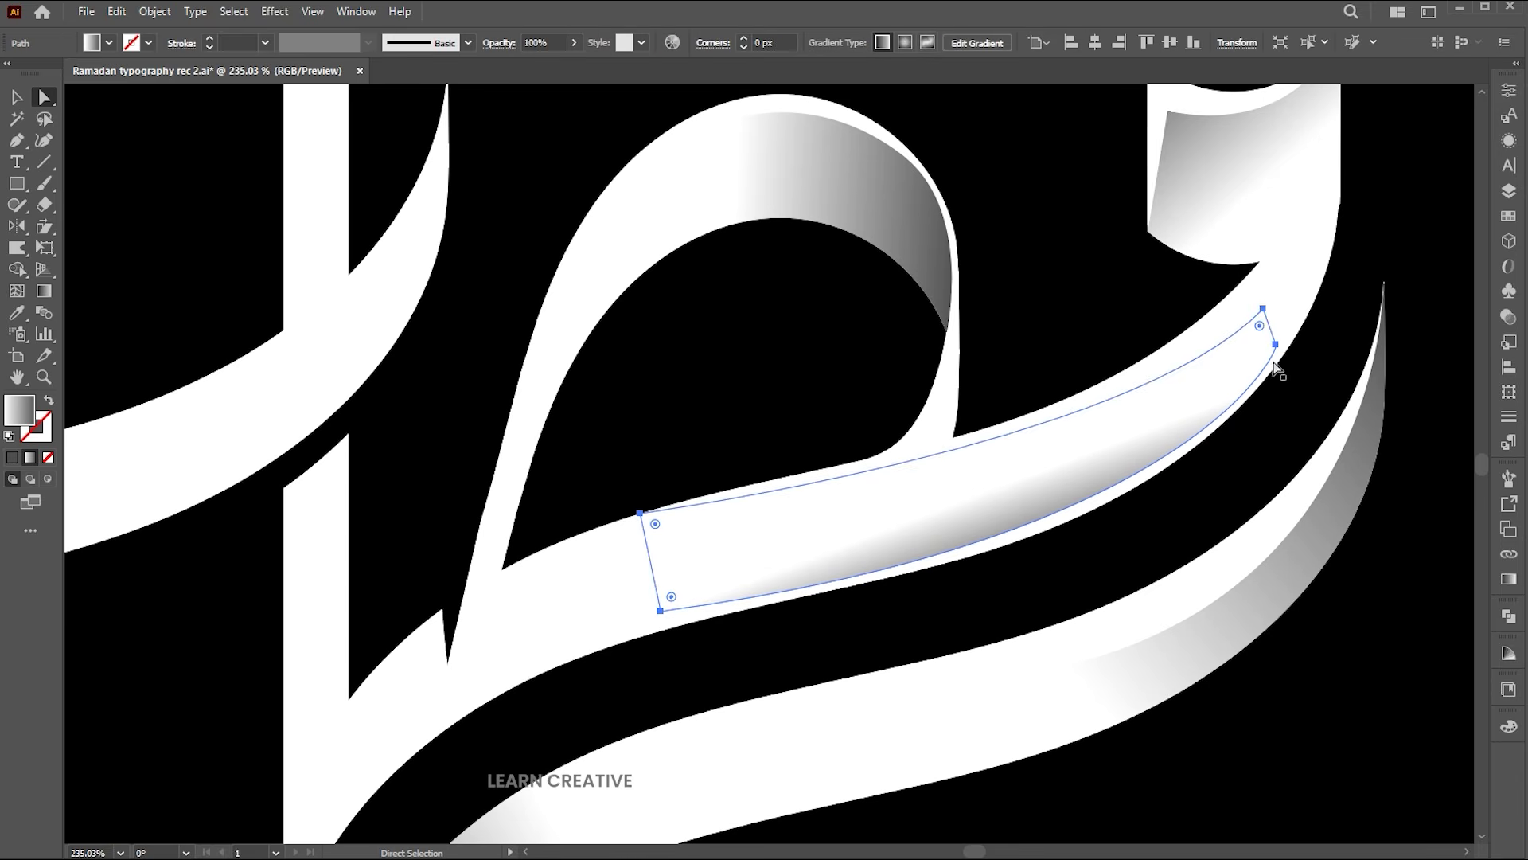
{"action": "left_click", "coordinate": [1276, 344]}
{"action": "left_click_drag", "start_coordinate": [1278, 346], "coordinate": [1245, 367]}
{"action": "left_click", "coordinate": [1018, 573]}
Step: Draw a closed gradient-filled Pen shape over the vertical stem, with its lower edge curving along the top of the crossing stroke
{"action": "key", "text": "z"}
{"action": "left_click_drag", "start_coordinate": [1018, 573], "coordinate": [813, 575]}
{"action": "left_click_drag", "start_coordinate": [692, 534], "coordinate": [759, 533]}
{"action": "scroll", "coordinate": [760, 533], "scroll_direction": "up", "scroll_amount": 4}
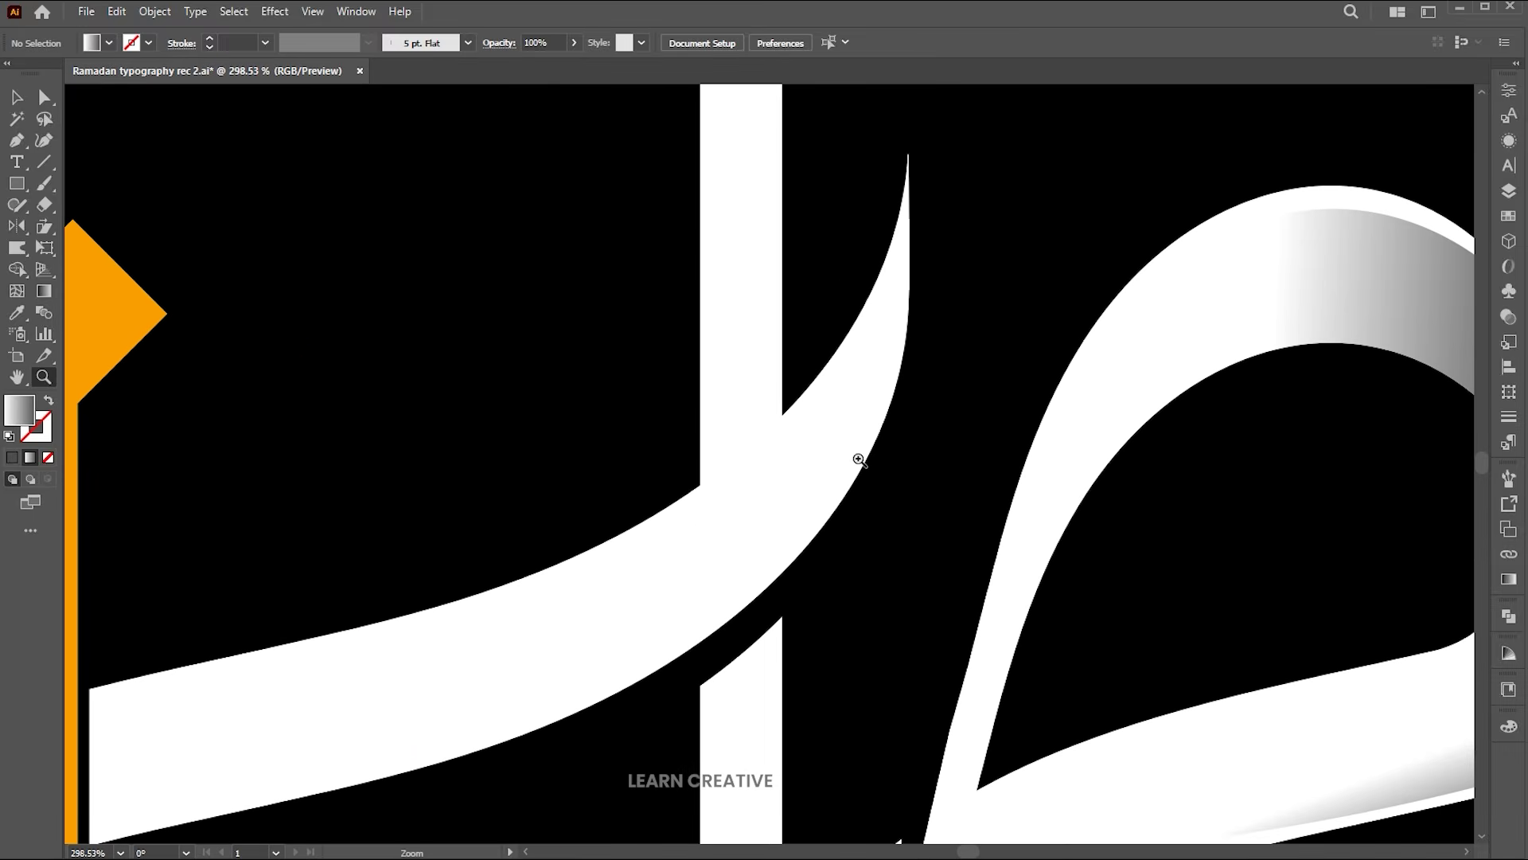
{"action": "left_click", "coordinate": [701, 485]}
{"action": "left_click_drag", "start_coordinate": [784, 428], "coordinate": [802, 543]}
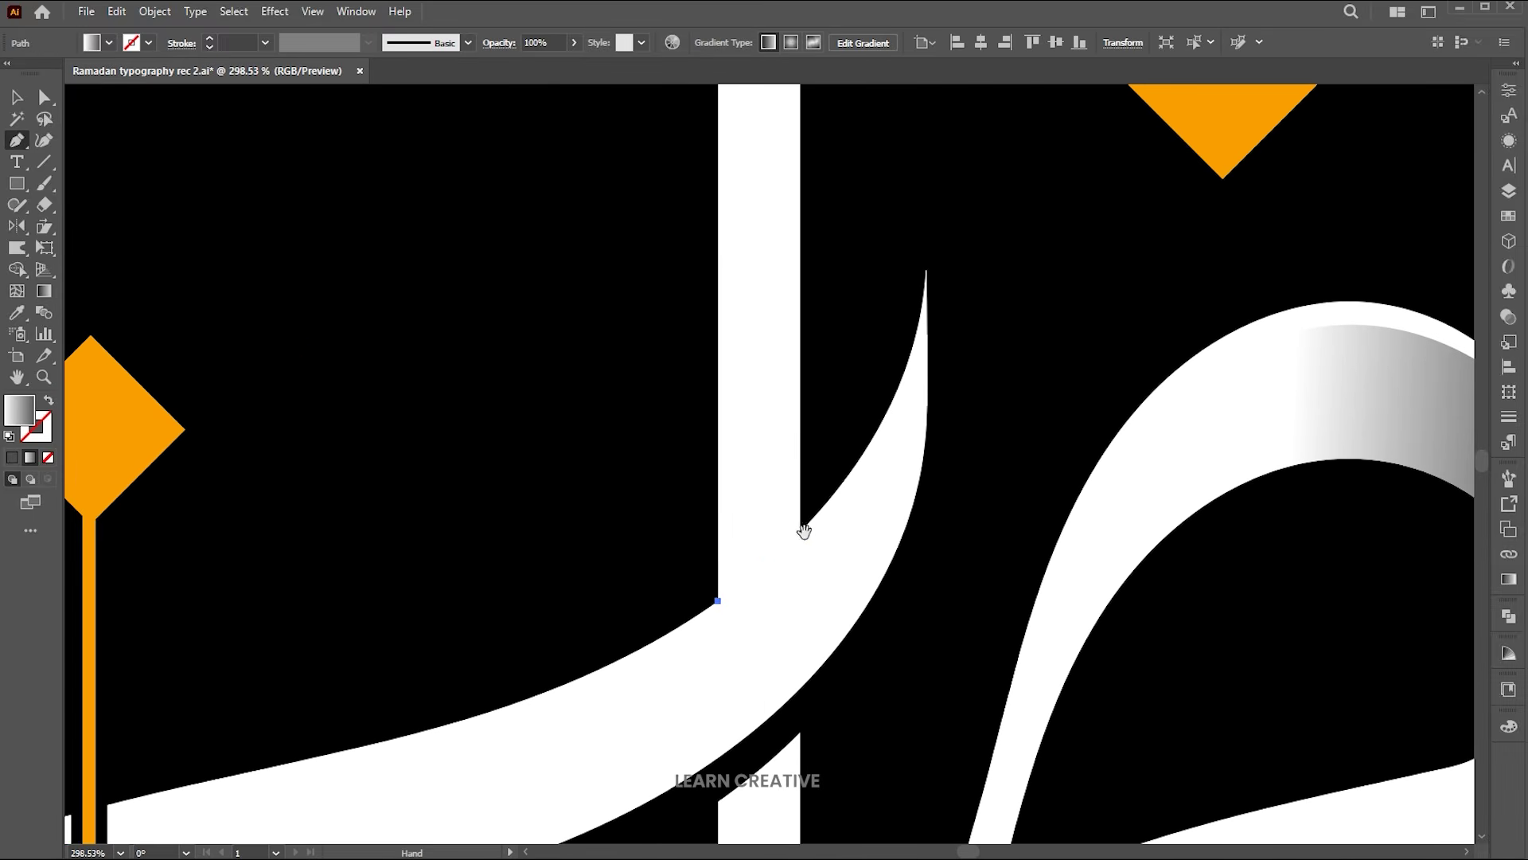
{"action": "left_click_drag", "start_coordinate": [825, 503], "coordinate": [855, 627]}
{"action": "left_click", "coordinate": [800, 532]}
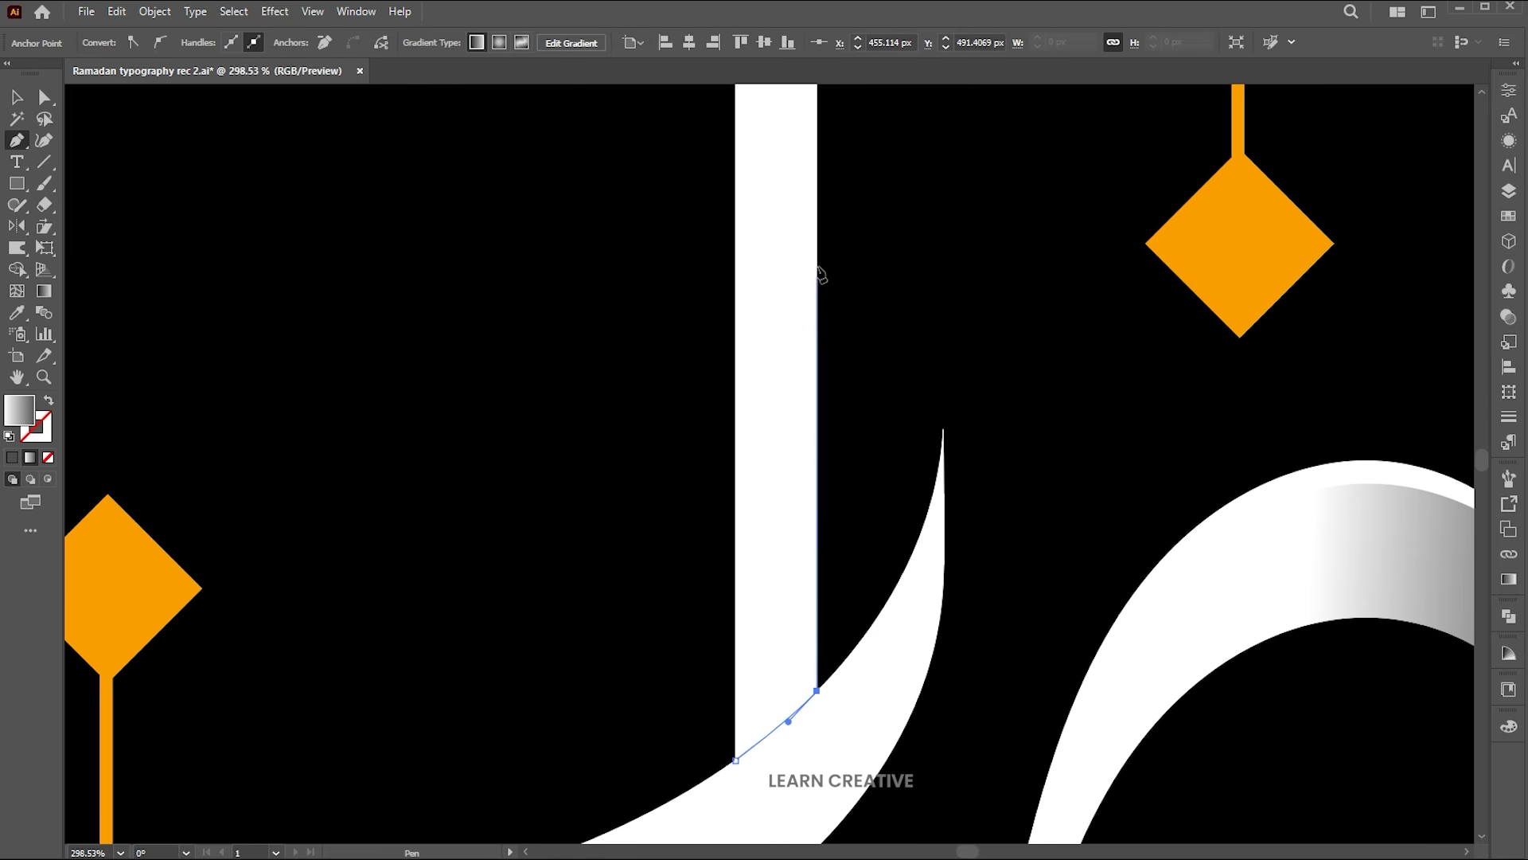
{"action": "left_click", "coordinate": [817, 266]}
{"action": "left_click", "coordinate": [735, 306]}
{"action": "scroll", "coordinate": [744, 477], "scroll_direction": "down", "scroll_amount": 3}
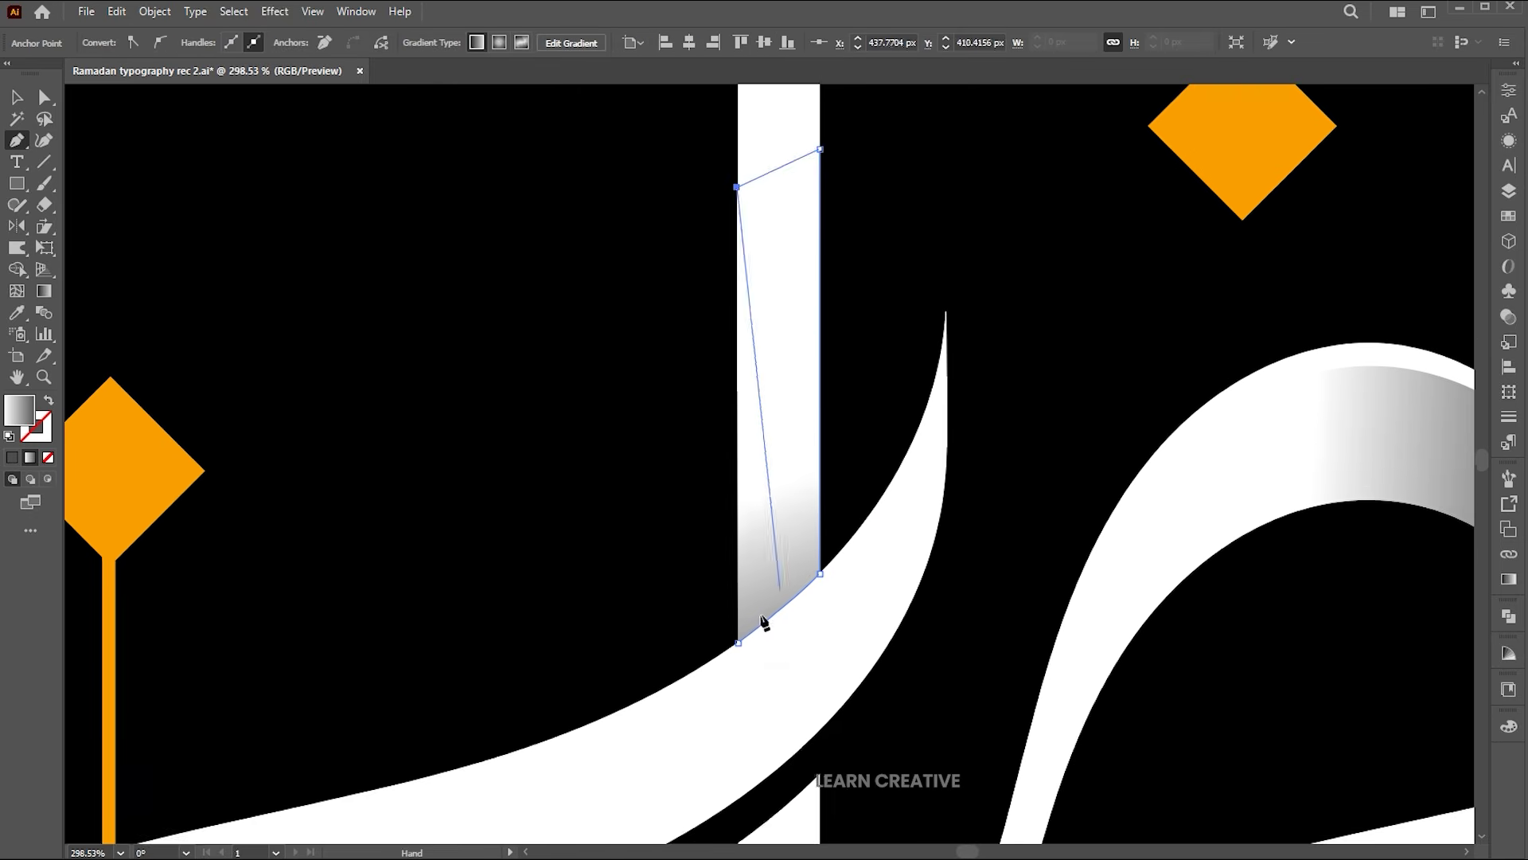
{"action": "key", "text": "v"}
{"action": "left_click", "coordinate": [672, 571]}
Step: Draw a closed Pen shape over the crossing stroke's upper right end, curving inside the stroke from its tip and returning outside its lower edge
{"action": "key", "text": "z"}
{"action": "left_click_drag", "start_coordinate": [1026, 534], "coordinate": [1001, 535]}
{"action": "left_click_drag", "start_coordinate": [1000, 535], "coordinate": [1035, 359]}
{"action": "left_click_drag", "start_coordinate": [995, 182], "coordinate": [1030, 147]}
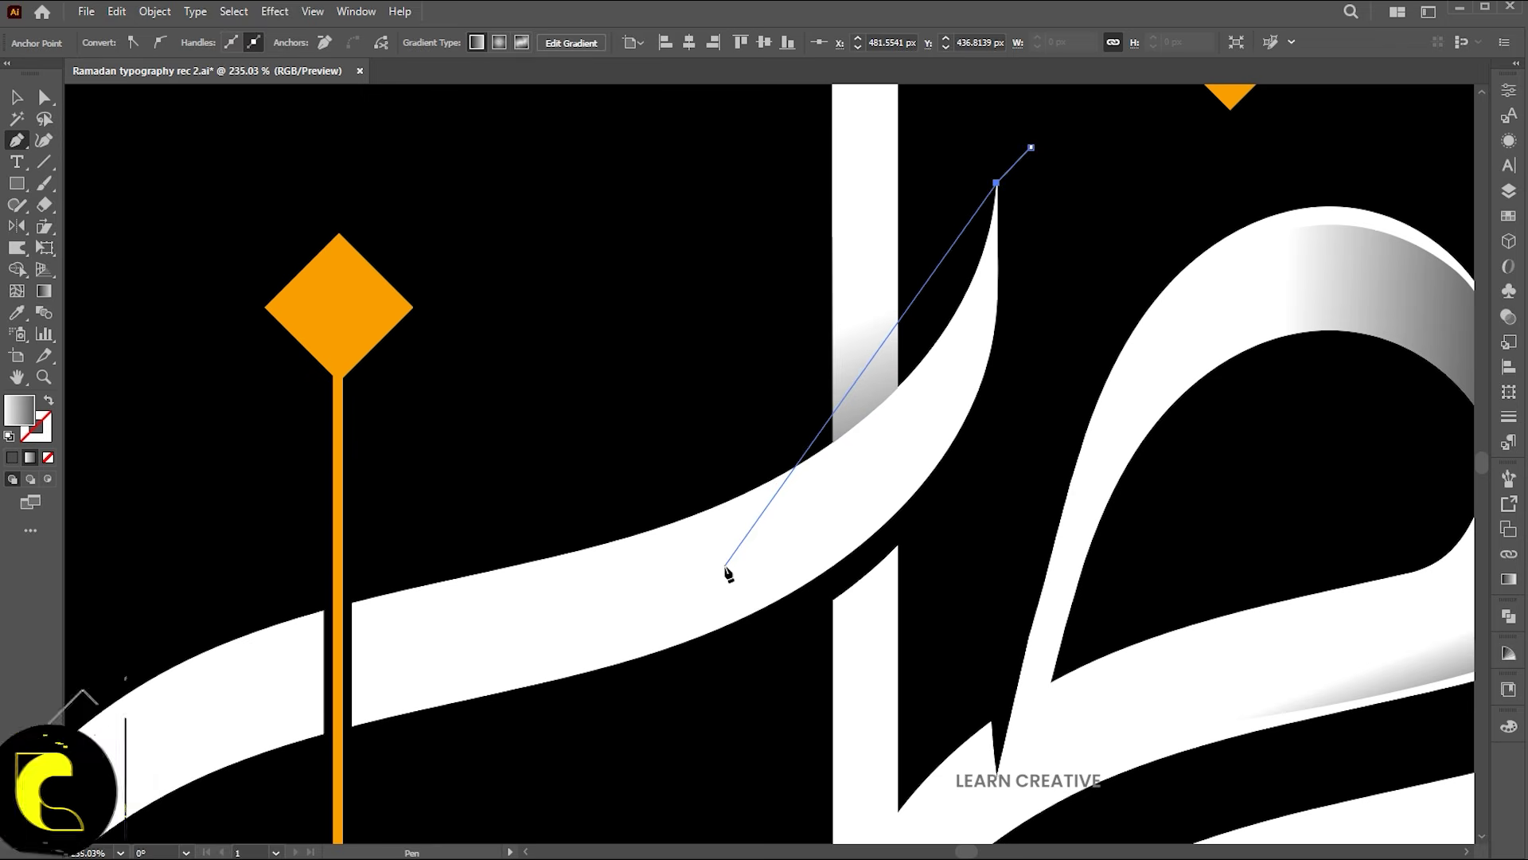
{"action": "left_click_drag", "start_coordinate": [678, 557], "coordinate": [363, 640]}
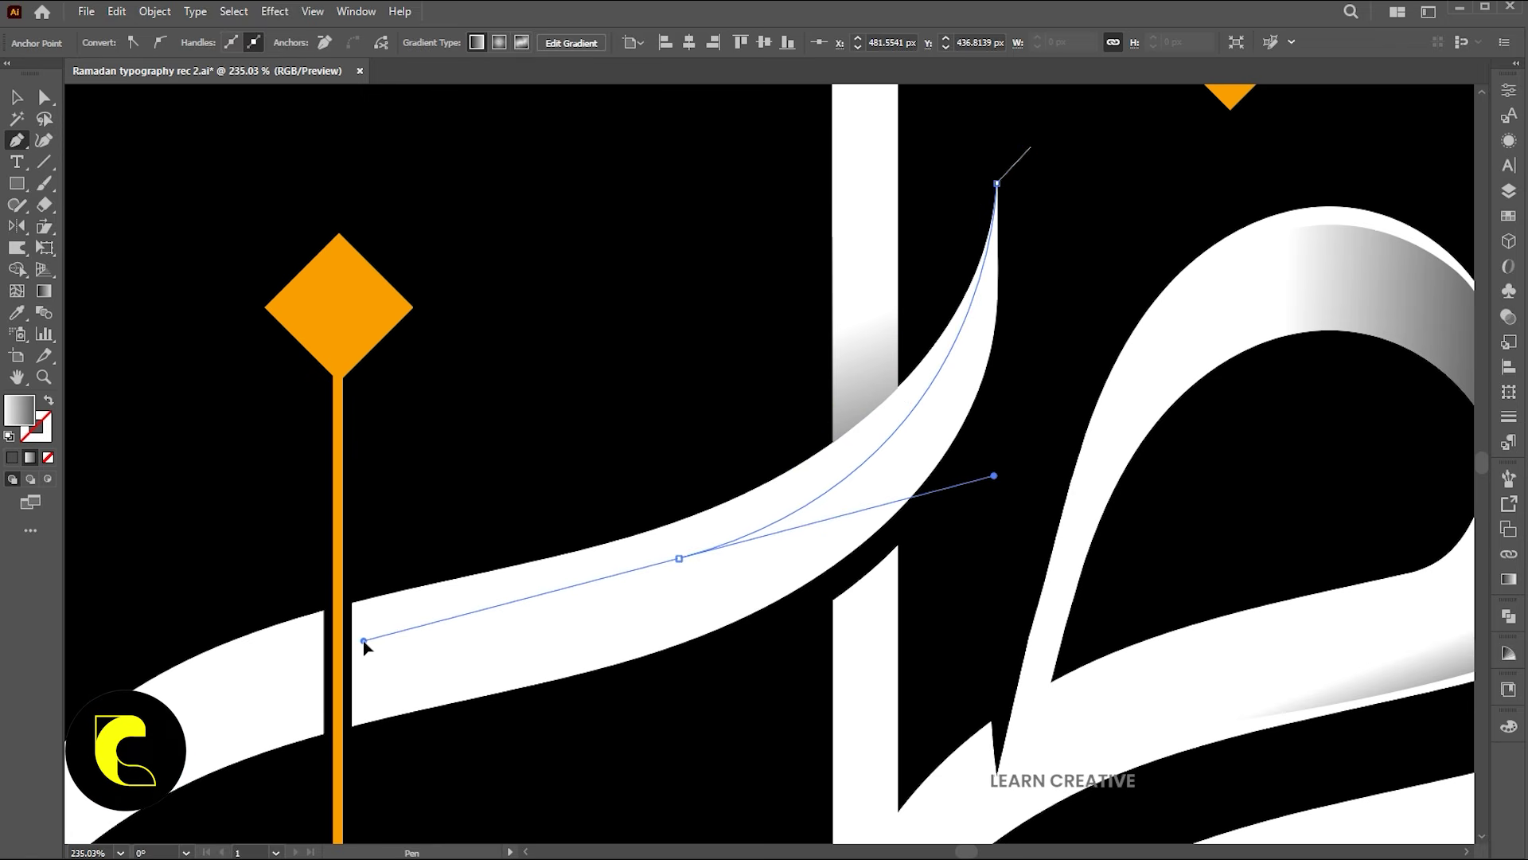
{"action": "left_click", "coordinate": [678, 559]}
{"action": "left_click", "coordinate": [735, 660]}
{"action": "left_click", "coordinate": [851, 571]}
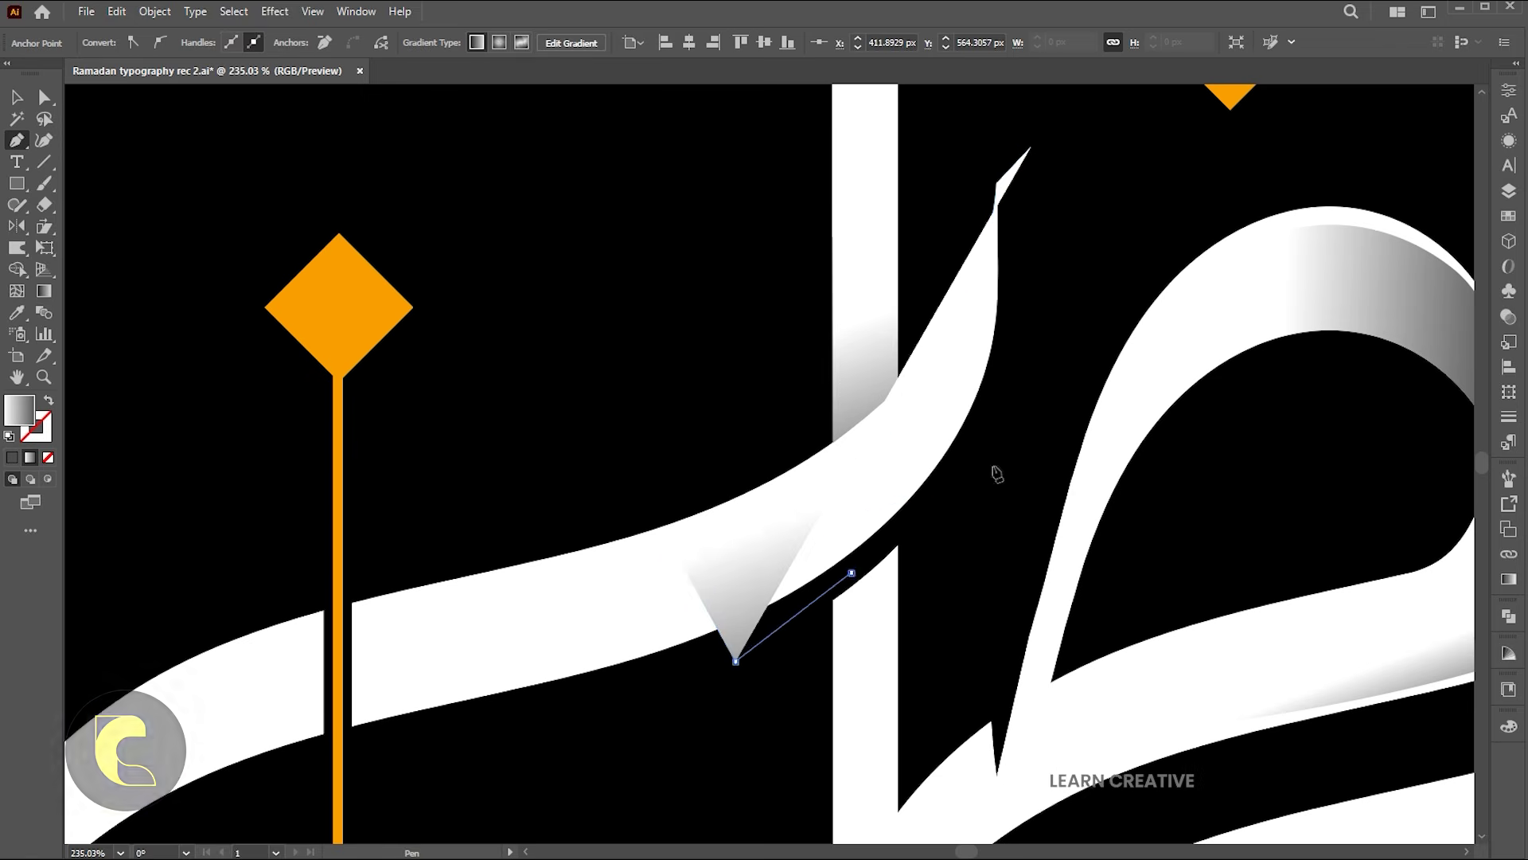
{"action": "left_click_drag", "start_coordinate": [1046, 378], "coordinate": [993, 458]}
{"action": "left_click", "coordinate": [996, 453]}
{"action": "left_click", "coordinate": [1014, 377]}
{"action": "left_click", "coordinate": [977, 230]}
{"action": "key", "text": "v"}
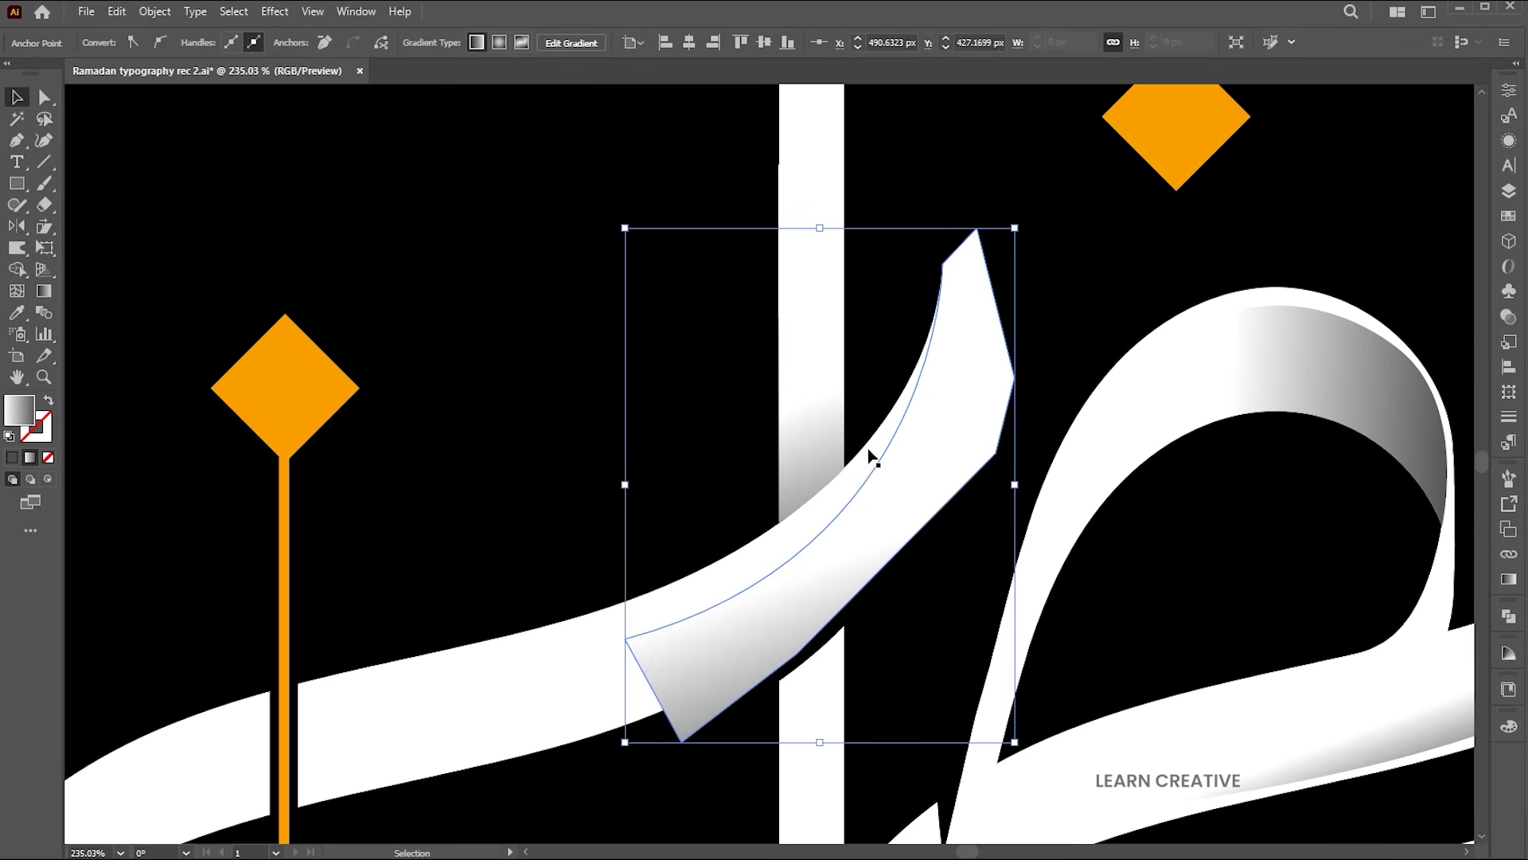
Step: Trim the Pen shape at the crossing stroke's upper right end to the letter outline with the Shape Builder
{"action": "key", "text": "ctrl+bracketleft"}
{"action": "key", "text": "ctrl+a"}
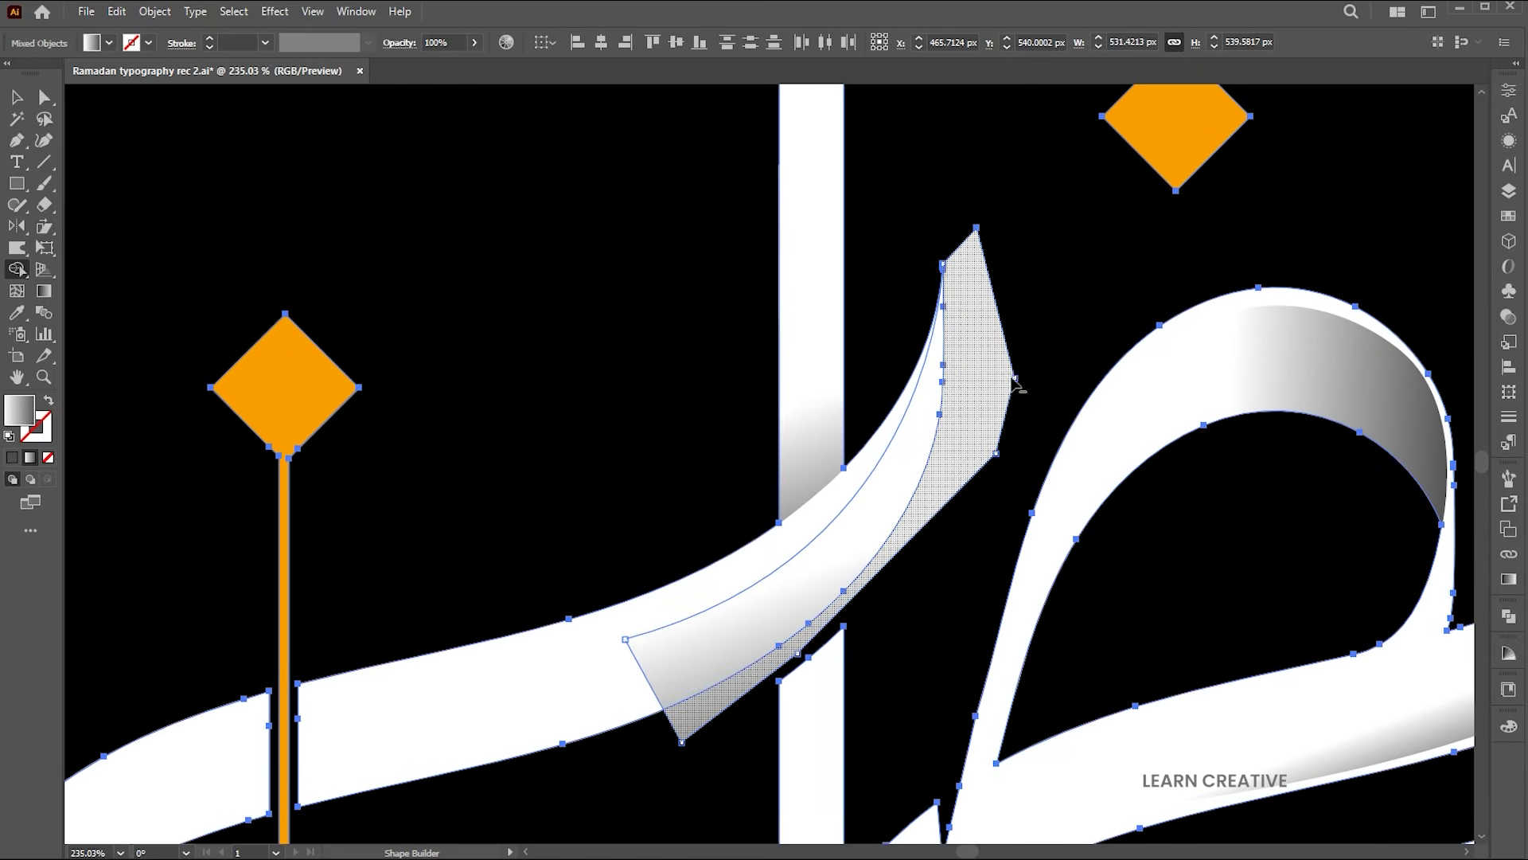
{"action": "key", "text": "shift+m"}
{"action": "key", "text": "v"}
{"action": "left_click", "coordinate": [974, 429]}
Step: Redirect the gradient on the crossing stroke's upper right end so it fades from white to grey toward the tip
{"action": "left_click", "coordinate": [895, 491]}
{"action": "key", "text": "g"}
{"action": "left_click_drag", "start_coordinate": [799, 657], "coordinate": [833, 475]}
{"action": "key", "text": "v"}
{"action": "left_click", "coordinate": [1037, 342]}
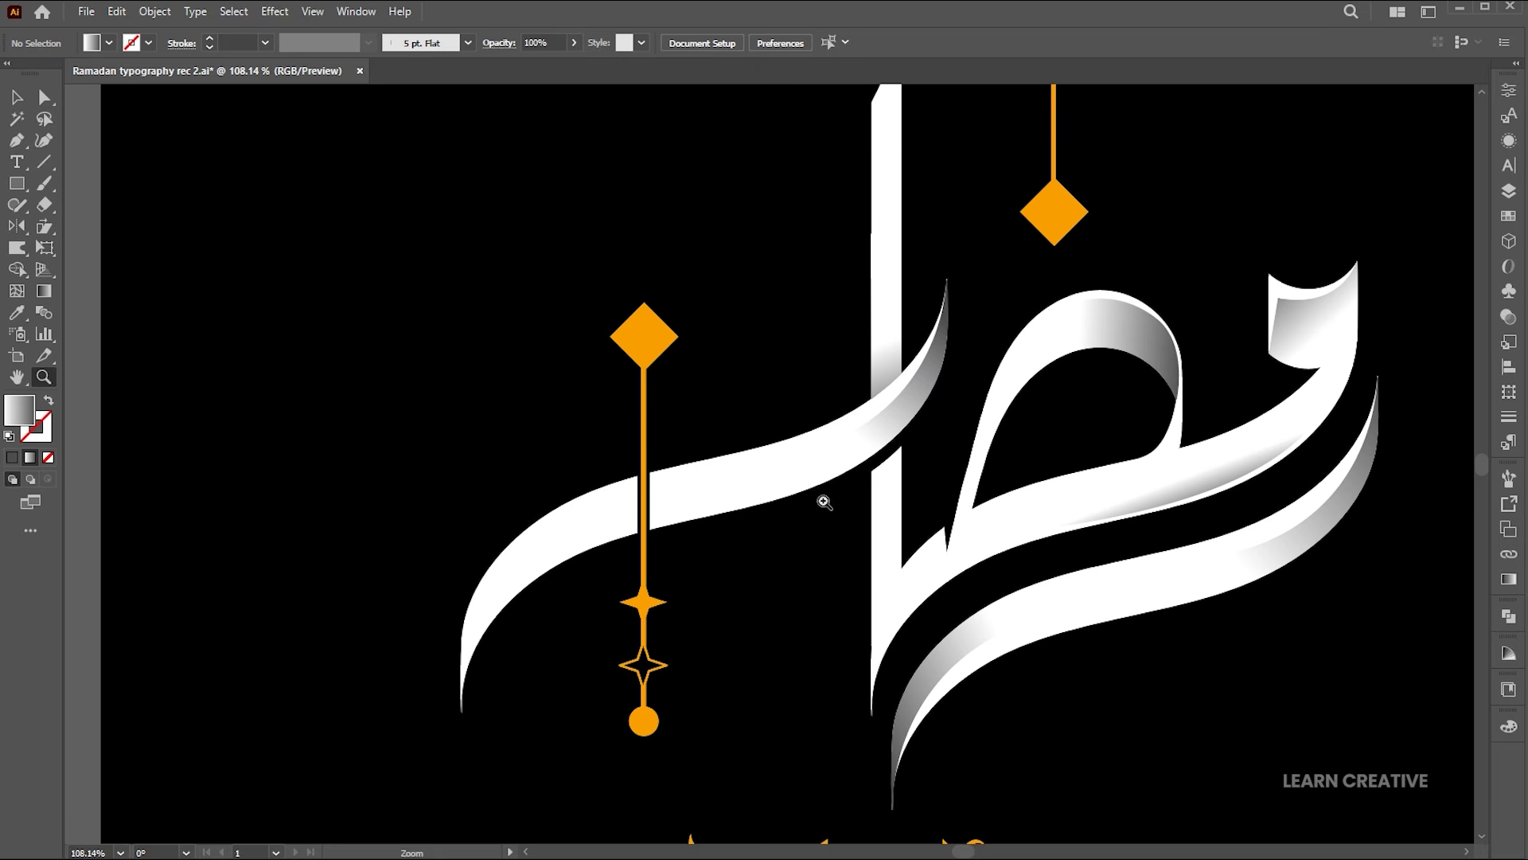
Step: Draw a closed gradient-filled Pen shape on the crossing stroke beside the vertical ornament line, reaching its lower edge and staying inside its upper edge
{"action": "scroll", "coordinate": [819, 511], "scroll_direction": "up", "scroll_amount": 4}
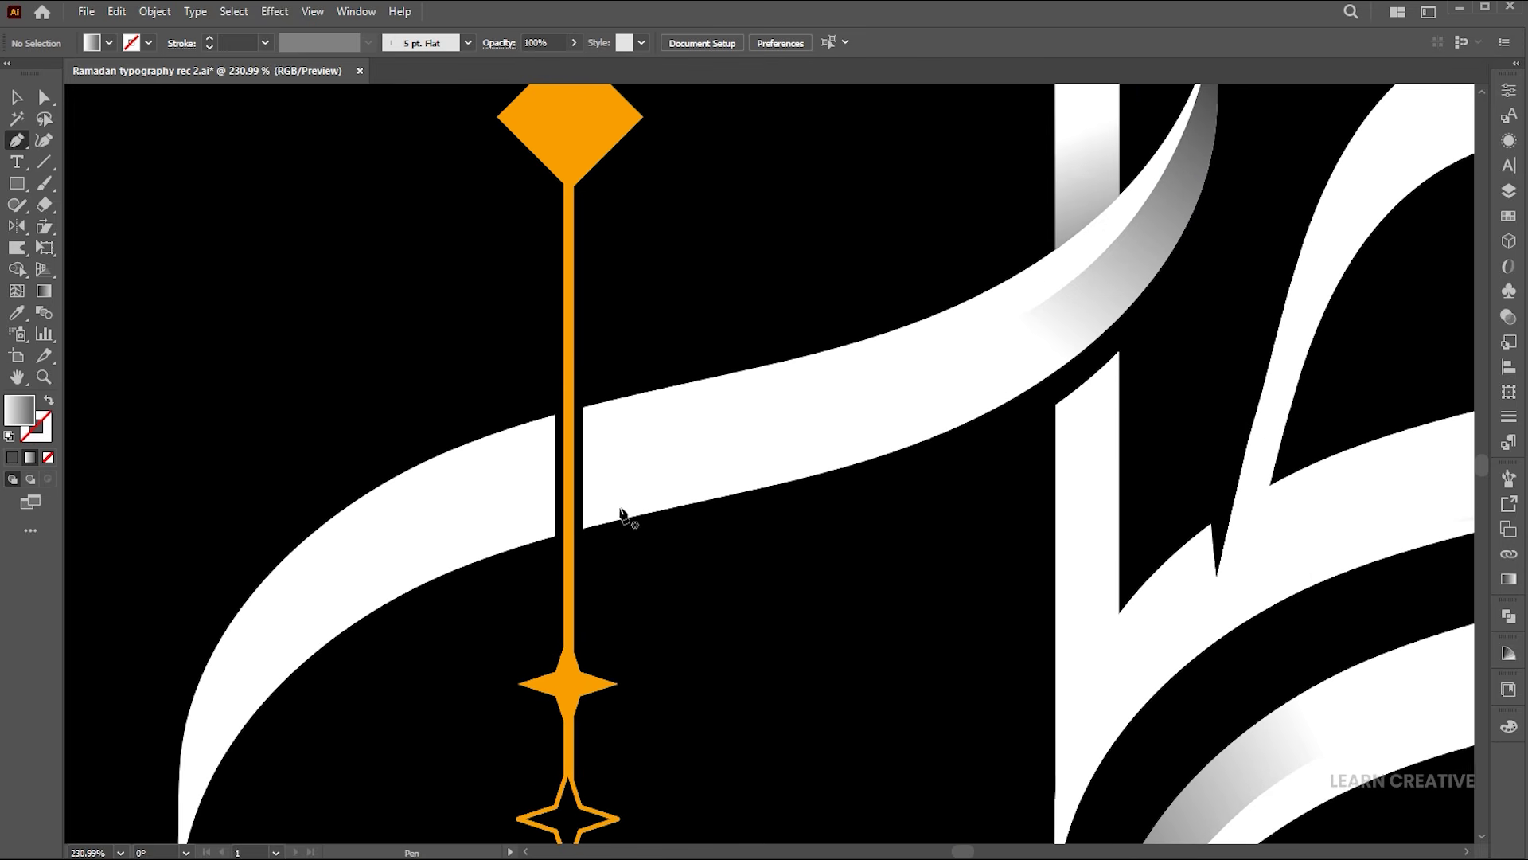
{"action": "left_click", "coordinate": [582, 529]}
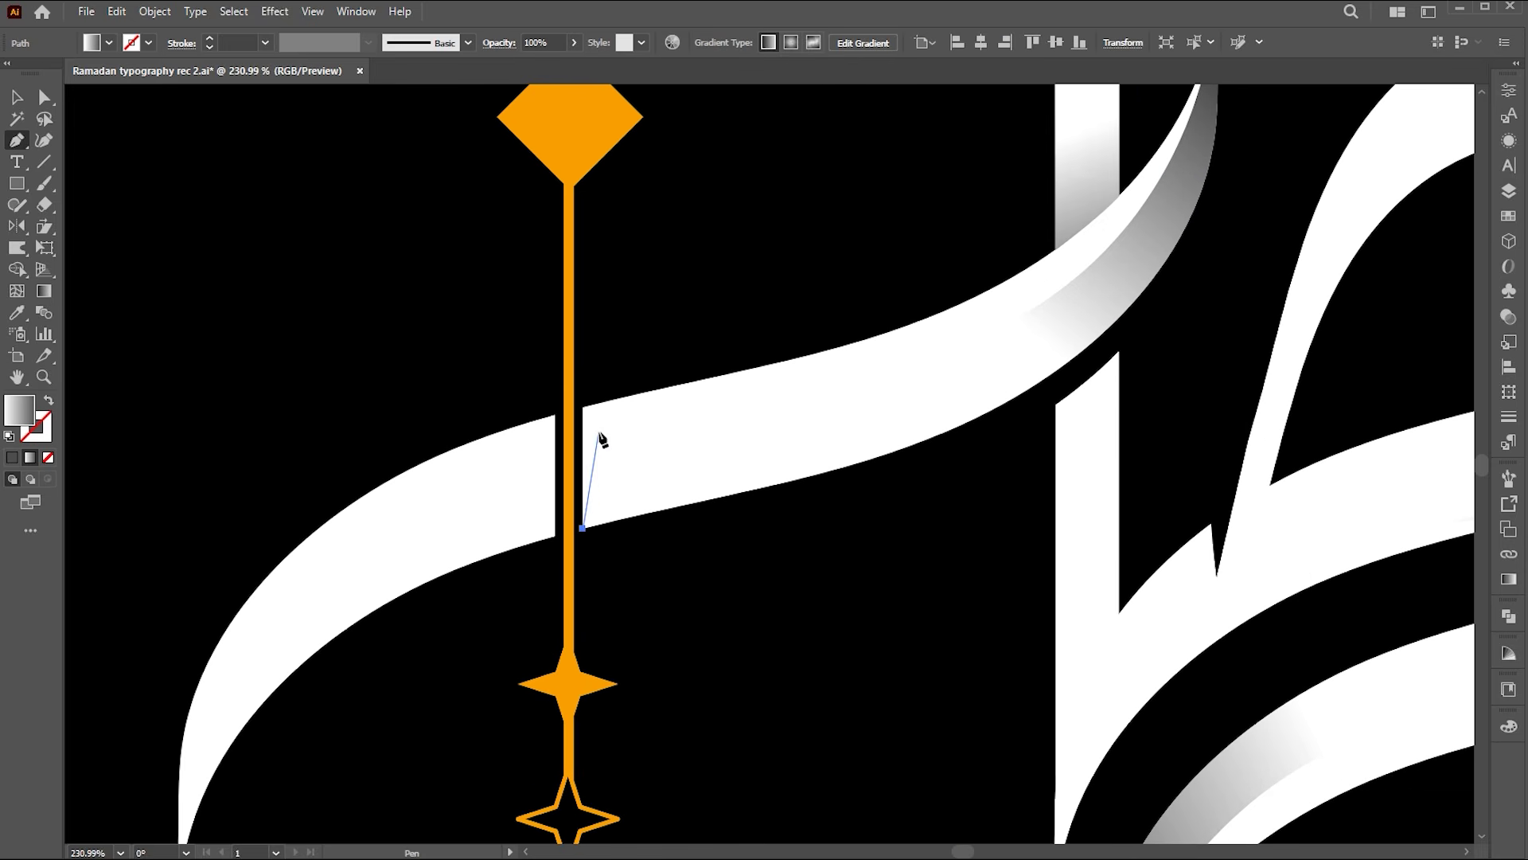
{"action": "left_click", "coordinate": [598, 431]}
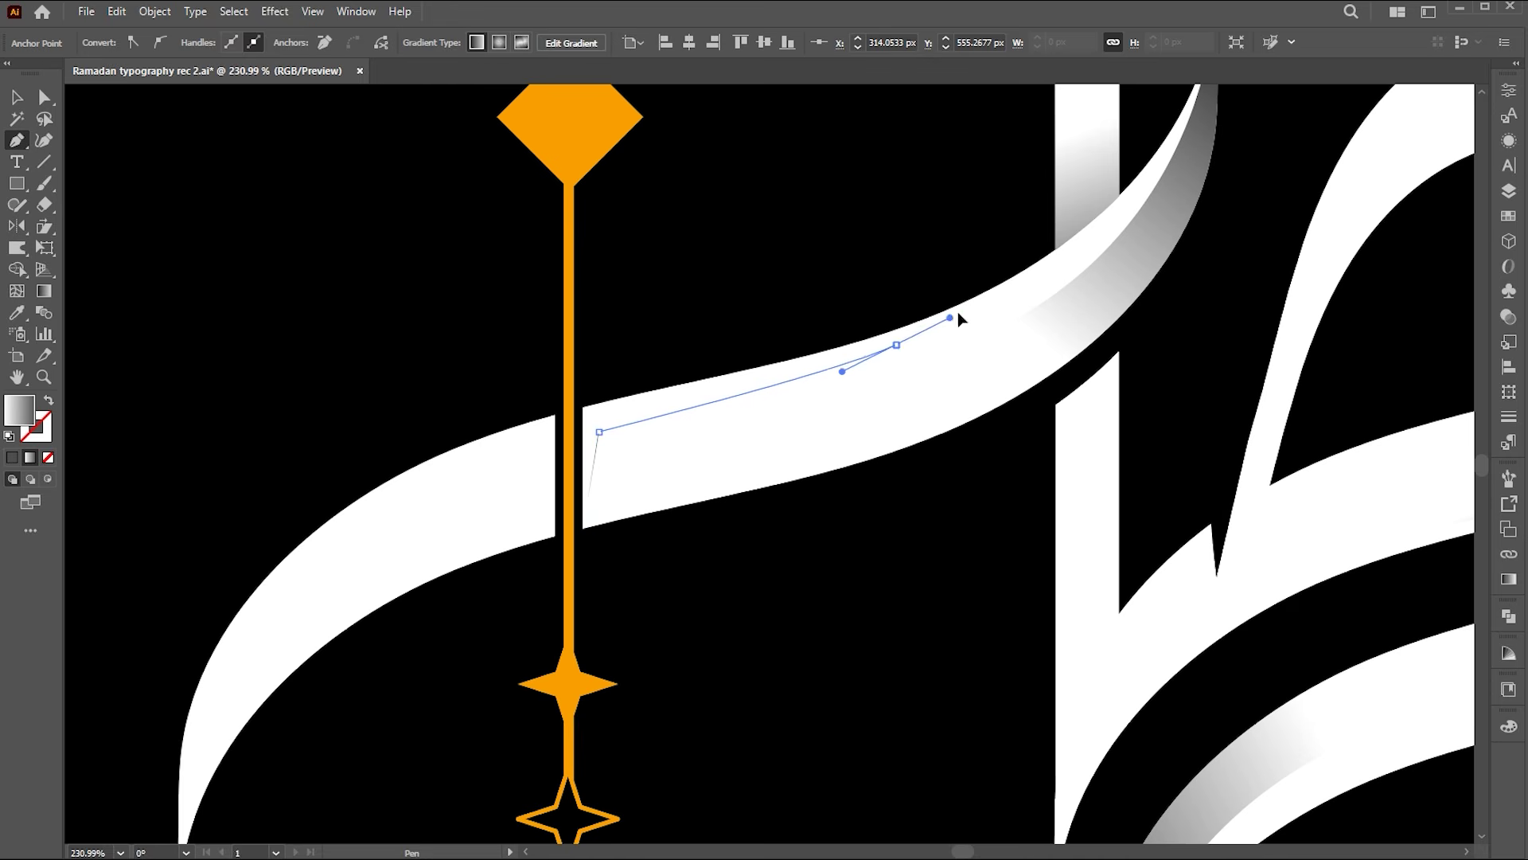
{"action": "left_click_drag", "start_coordinate": [958, 315], "coordinate": [972, 304]}
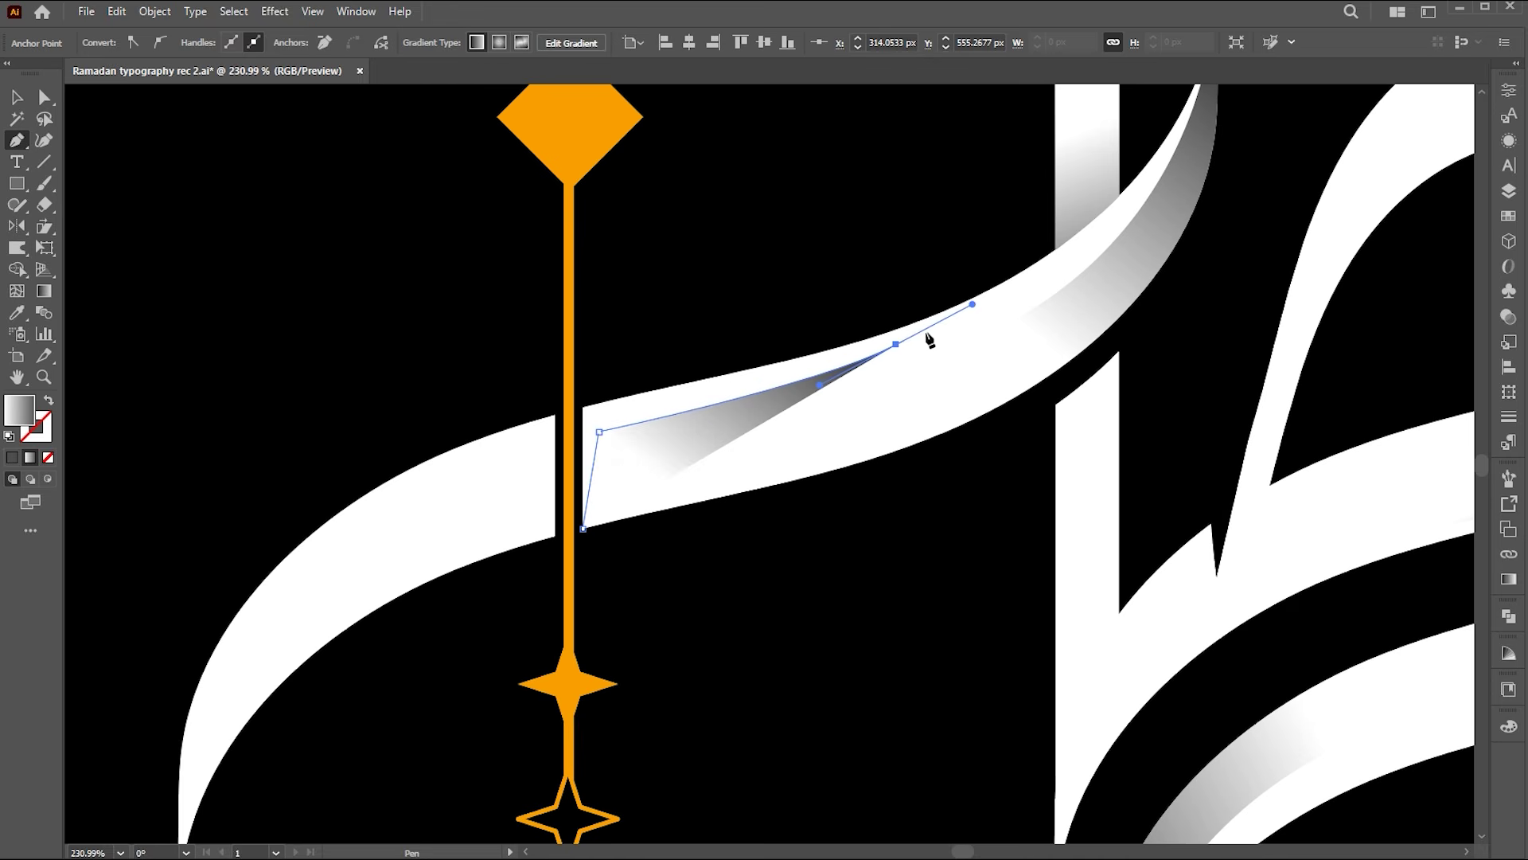
{"action": "left_click", "coordinate": [885, 477]}
{"action": "left_click", "coordinate": [582, 527]}
Step: Trim the Pen shape beside the ornament line to the crossing stroke's lower edge with the Shape Builder
{"action": "key", "text": "a"}
{"action": "left_click", "coordinate": [965, 398]}
{"action": "left_click", "coordinate": [854, 432], "text": "shift"}
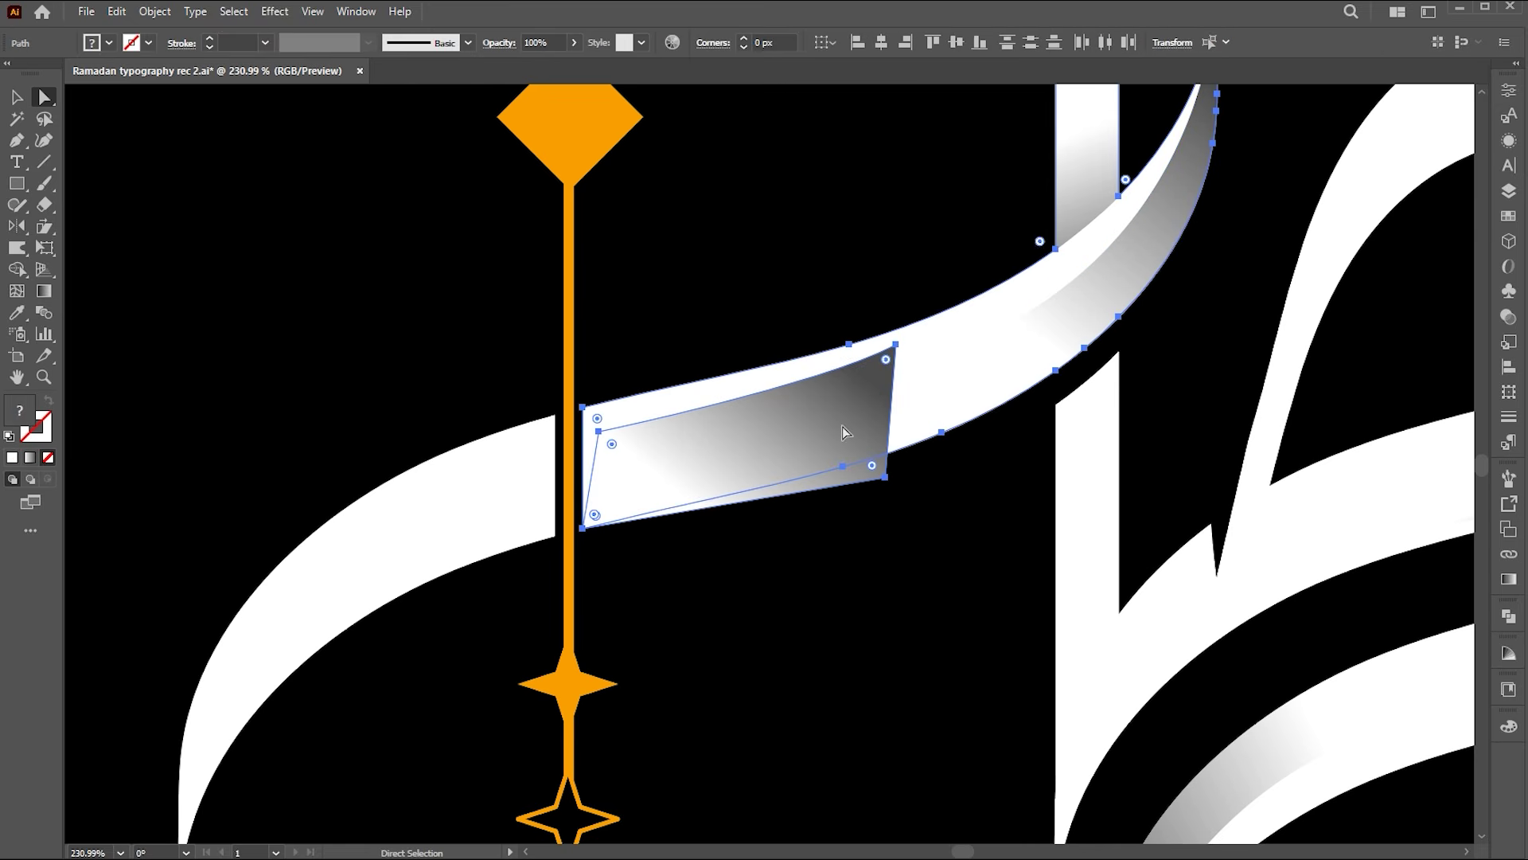
{"action": "key", "text": "shift+m"}
{"action": "left_click", "coordinate": [865, 479], "text": "alt"}
{"action": "key", "text": "v"}
{"action": "left_click", "coordinate": [876, 517]}
{"action": "left_click", "coordinate": [776, 434]}
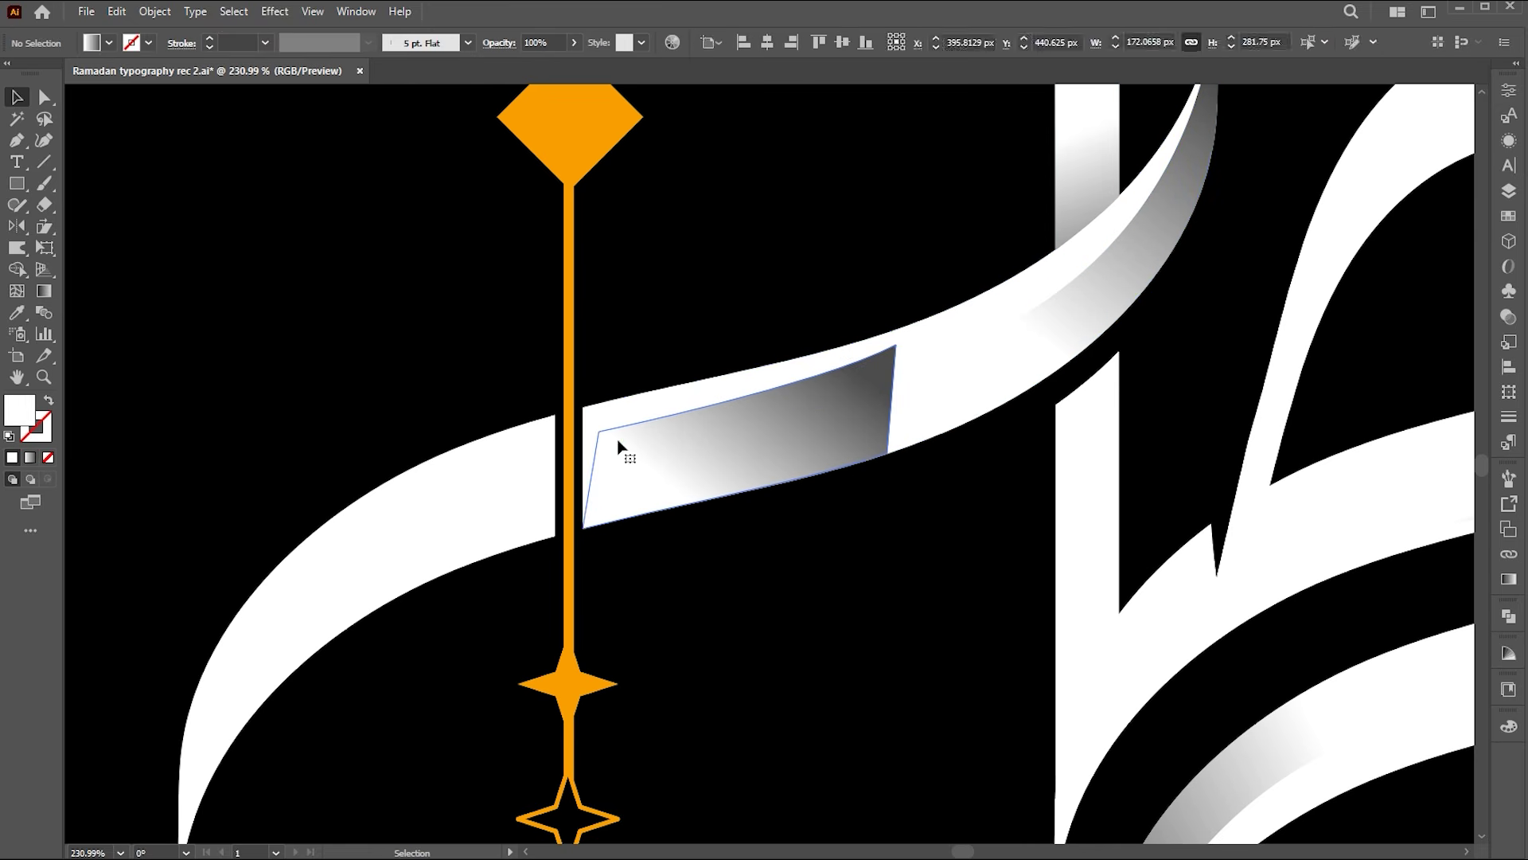
Step: Redirect the gradient beside the ornament line so it is grey at the line and fades to white along the crossing stroke
{"action": "key", "text": "g"}
{"action": "left_click_drag", "start_coordinate": [662, 501], "coordinate": [560, 410]}
{"action": "key", "text": "v"}
{"action": "left_click", "coordinate": [788, 549]}
{"action": "key", "text": "z"}
{"action": "left_click_drag", "start_coordinate": [761, 506], "coordinate": [647, 501]}
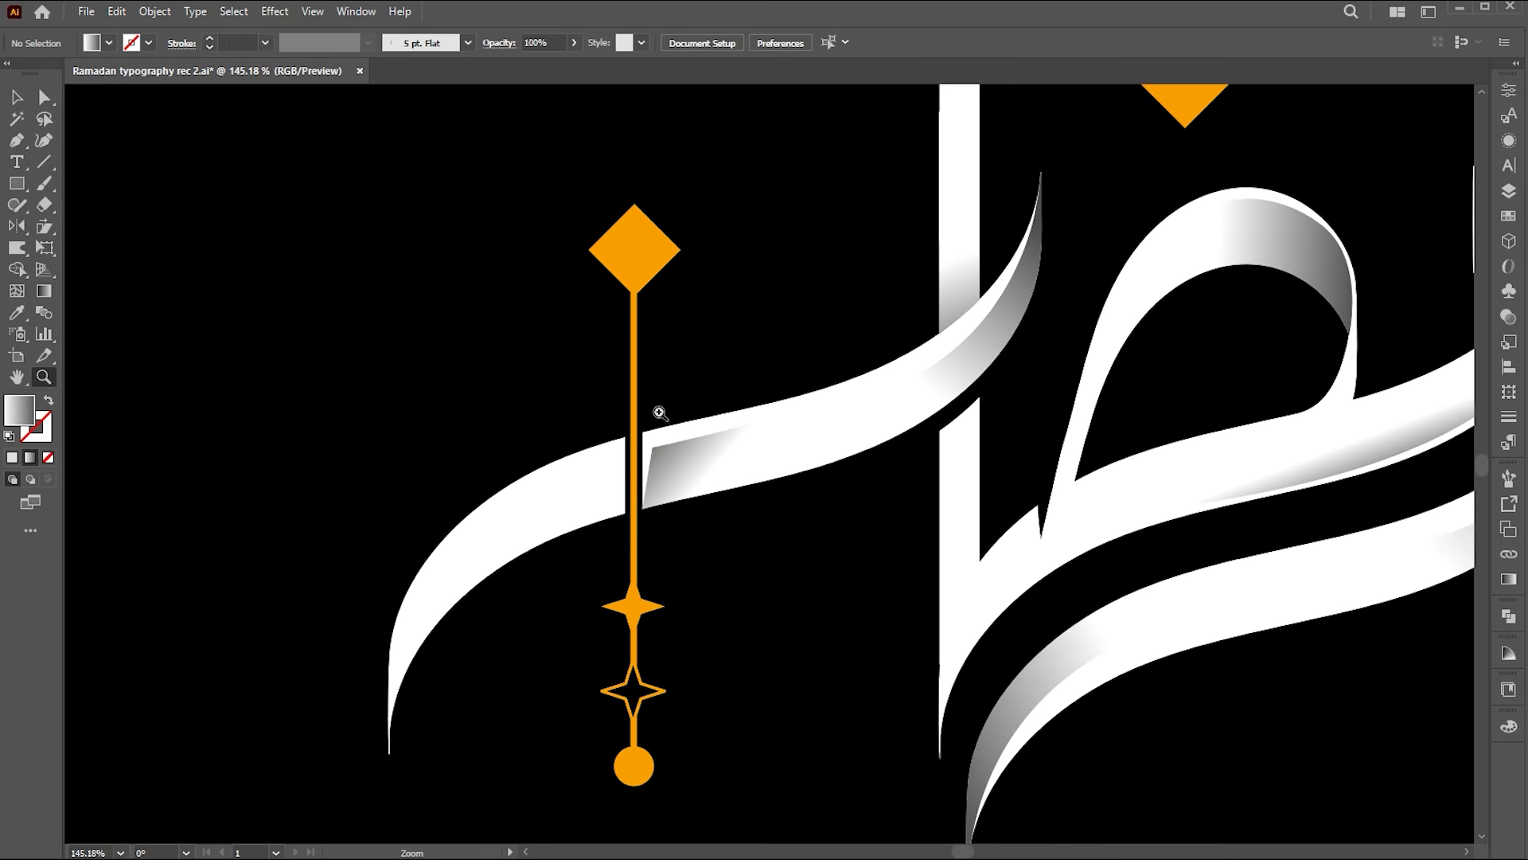
Step: Move the shaded shape's upper corner anchor beside the ornament line slightly closer to the crossing stroke's upper edge
{"action": "left_click_drag", "start_coordinate": [662, 412], "coordinate": [868, 412]}
{"action": "key", "text": "a"}
{"action": "left_click", "coordinate": [645, 498]}
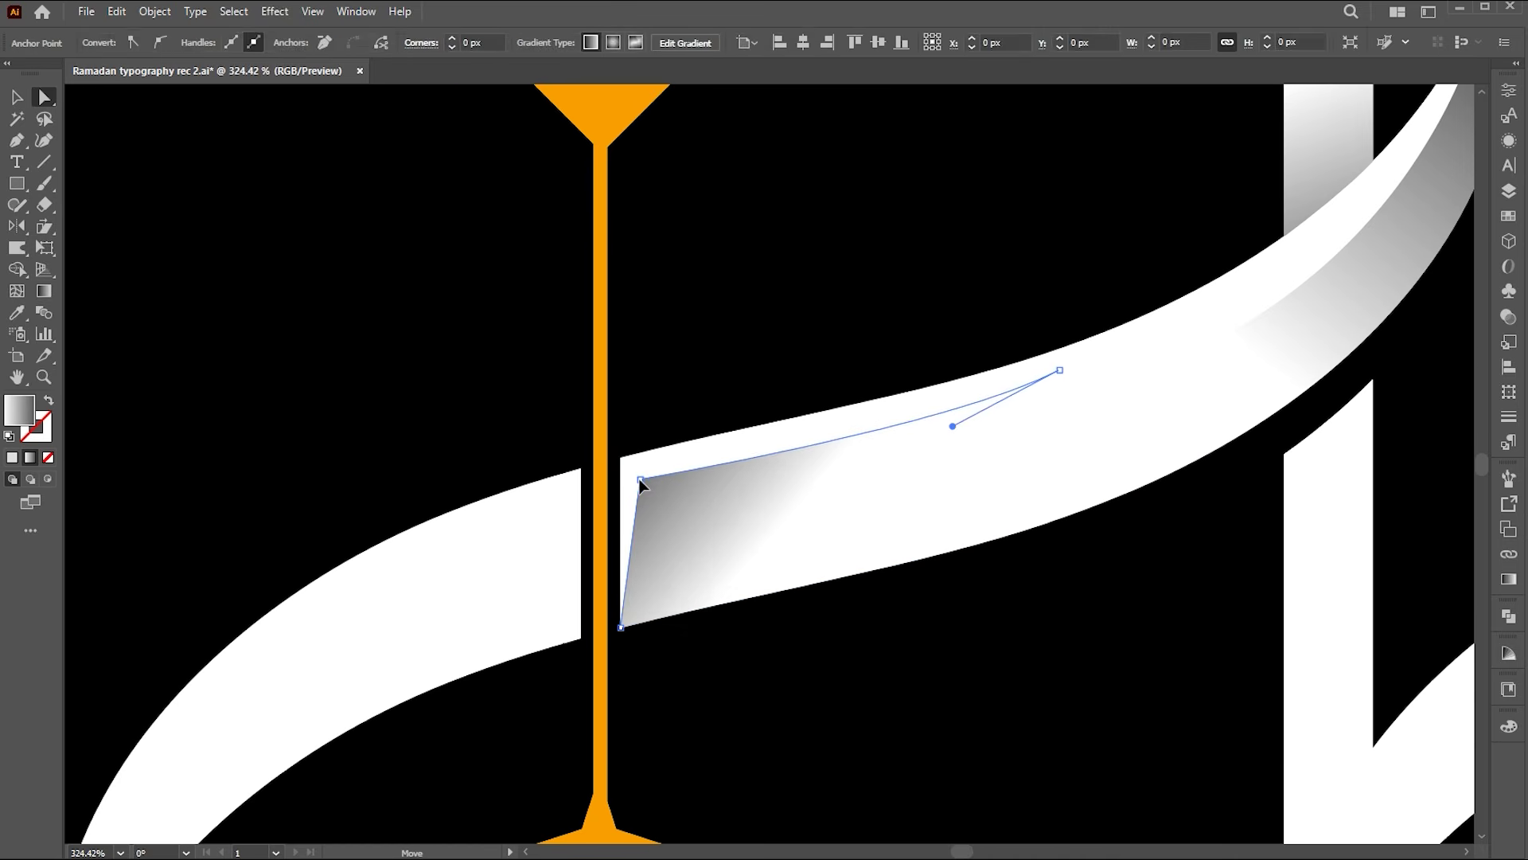
Step: Draw a closed Pen shape over the crossing stroke's lower left end, curving inside the stroke from its tip and returning outside its upper edge
{"action": "scroll", "coordinate": [761, 478], "scroll_direction": "down", "scroll_amount": 3}
{"action": "left_click_drag", "start_coordinate": [767, 507], "coordinate": [795, 355]}
{"action": "left_click_drag", "start_coordinate": [519, 523], "coordinate": [549, 523]}
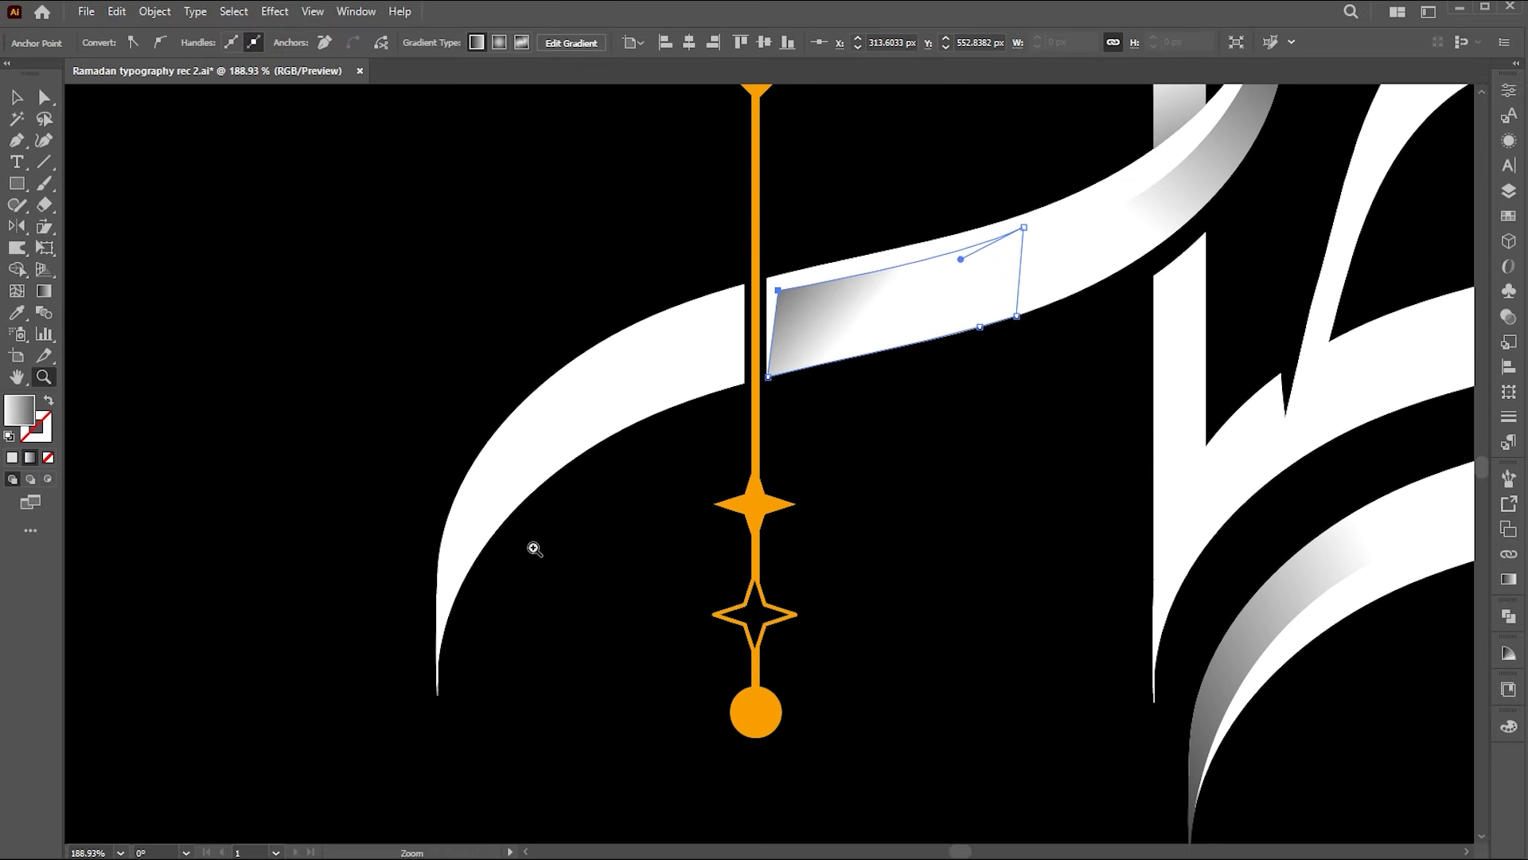
{"action": "left_click", "coordinate": [437, 694]}
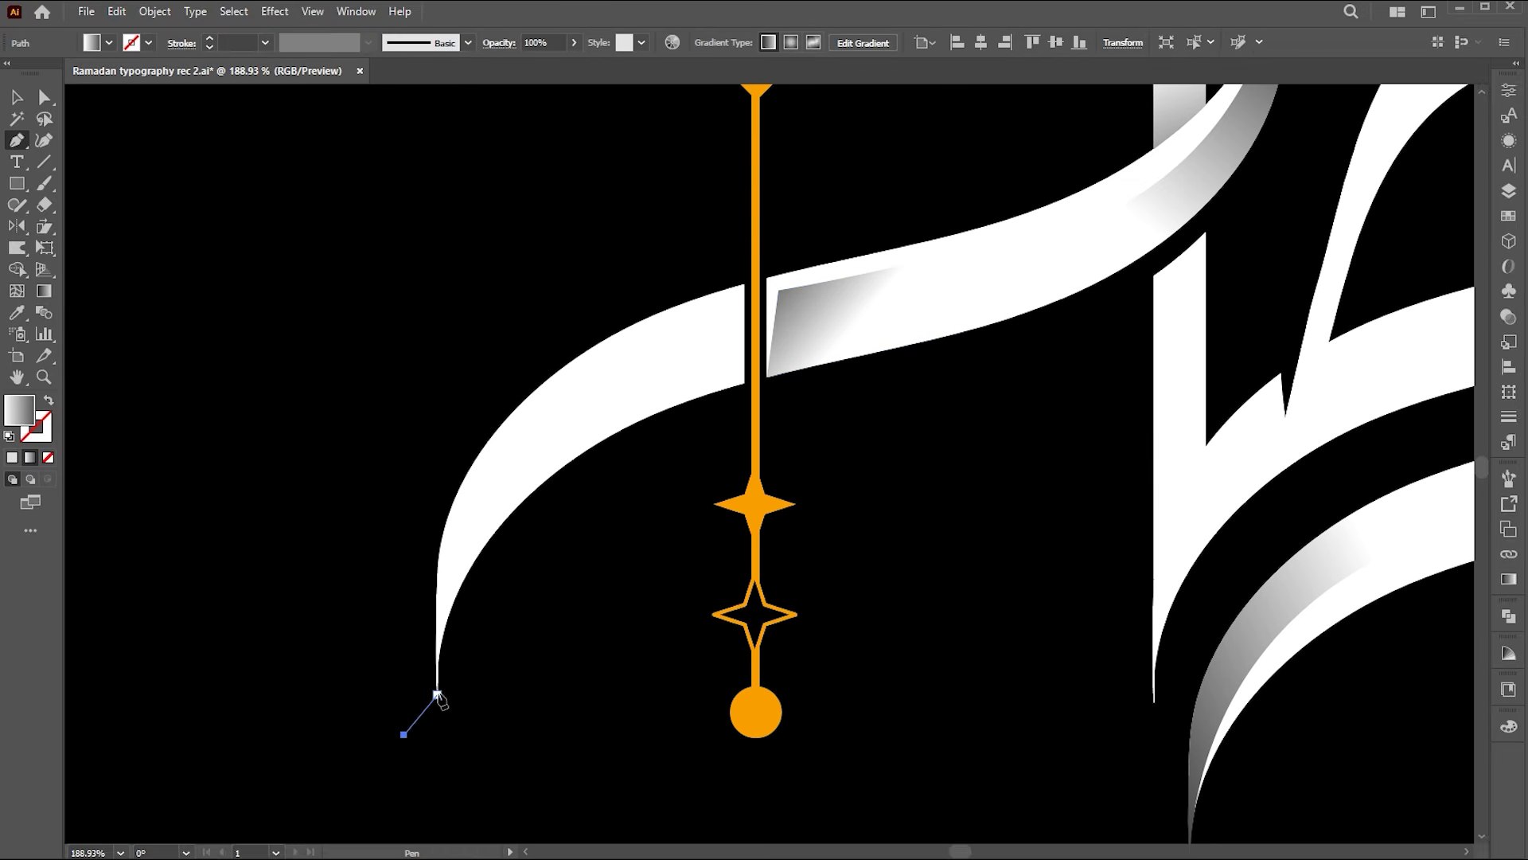
{"action": "left_click_drag", "start_coordinate": [670, 383], "coordinate": [930, 296]}
{"action": "left_click", "coordinate": [670, 383]}
{"action": "left_click", "coordinate": [642, 246]}
{"action": "left_click", "coordinate": [531, 327]}
{"action": "left_click", "coordinate": [401, 411]}
{"action": "left_click", "coordinate": [357, 523]}
{"action": "left_click", "coordinate": [359, 671]}
{"action": "left_click", "coordinate": [405, 734]}
Step: Trim the Pen shape at the crossing stroke's lower left end to the letter outline with the Shape Builder
{"action": "key", "text": "ctrl"}
{"action": "left_click", "coordinate": [692, 328], "text": "ctrl+shift"}
{"action": "key", "text": "shift+m"}
{"action": "left_click", "coordinate": [605, 303], "text": "alt"}
{"action": "key", "text": "v"}
{"action": "left_click", "coordinate": [607, 503]}
{"action": "left_click", "coordinate": [526, 443]}
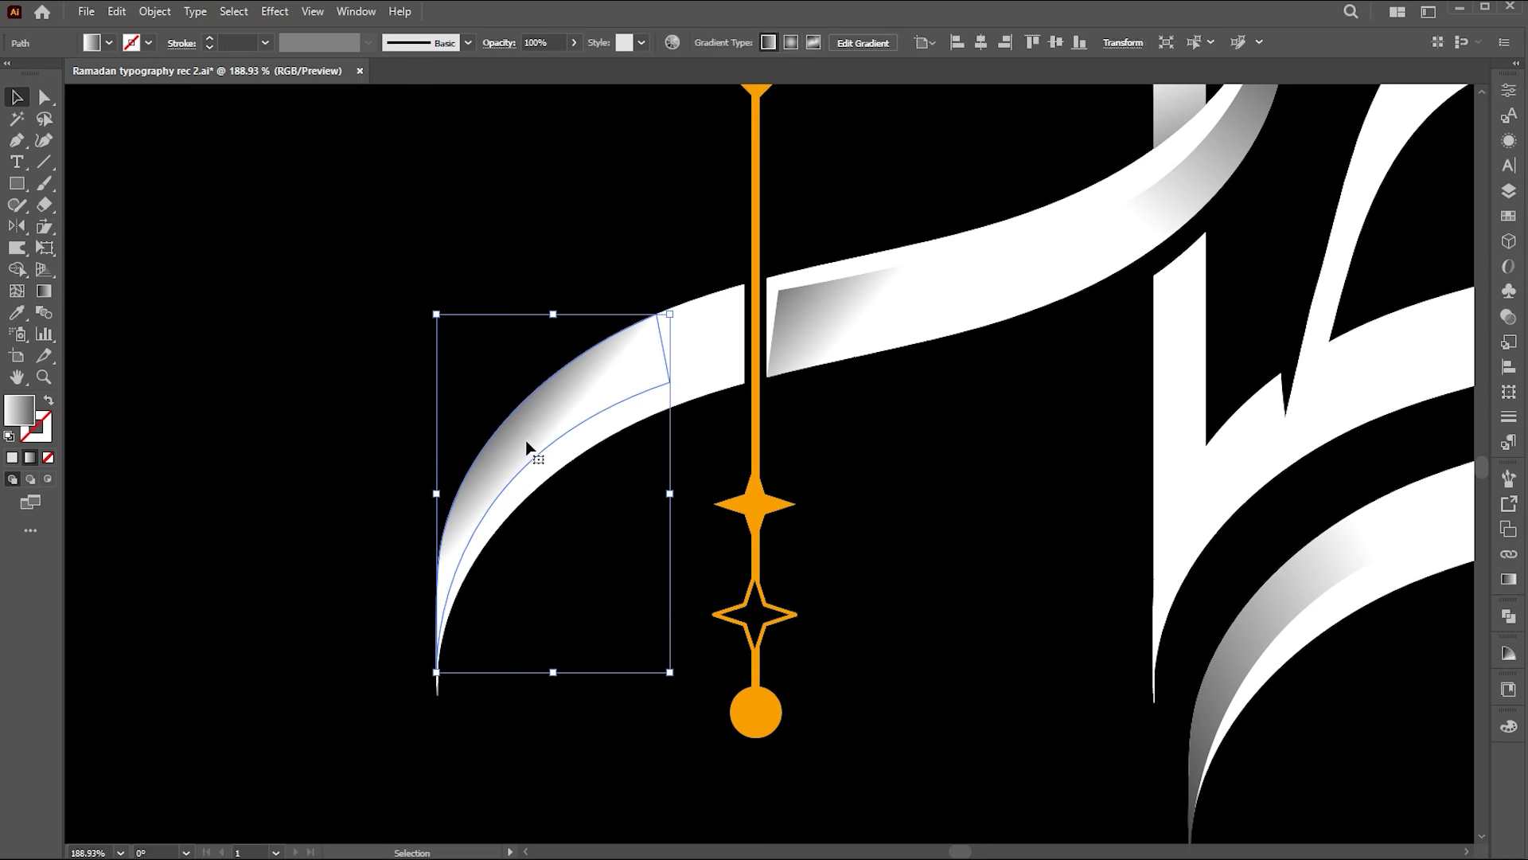
Step: Redirect the gradient on the crossing stroke's lower left end so it darkens from white to grey toward the tip
{"action": "key", "text": "g"}
{"action": "left_click_drag", "start_coordinate": [578, 386], "coordinate": [429, 609]}
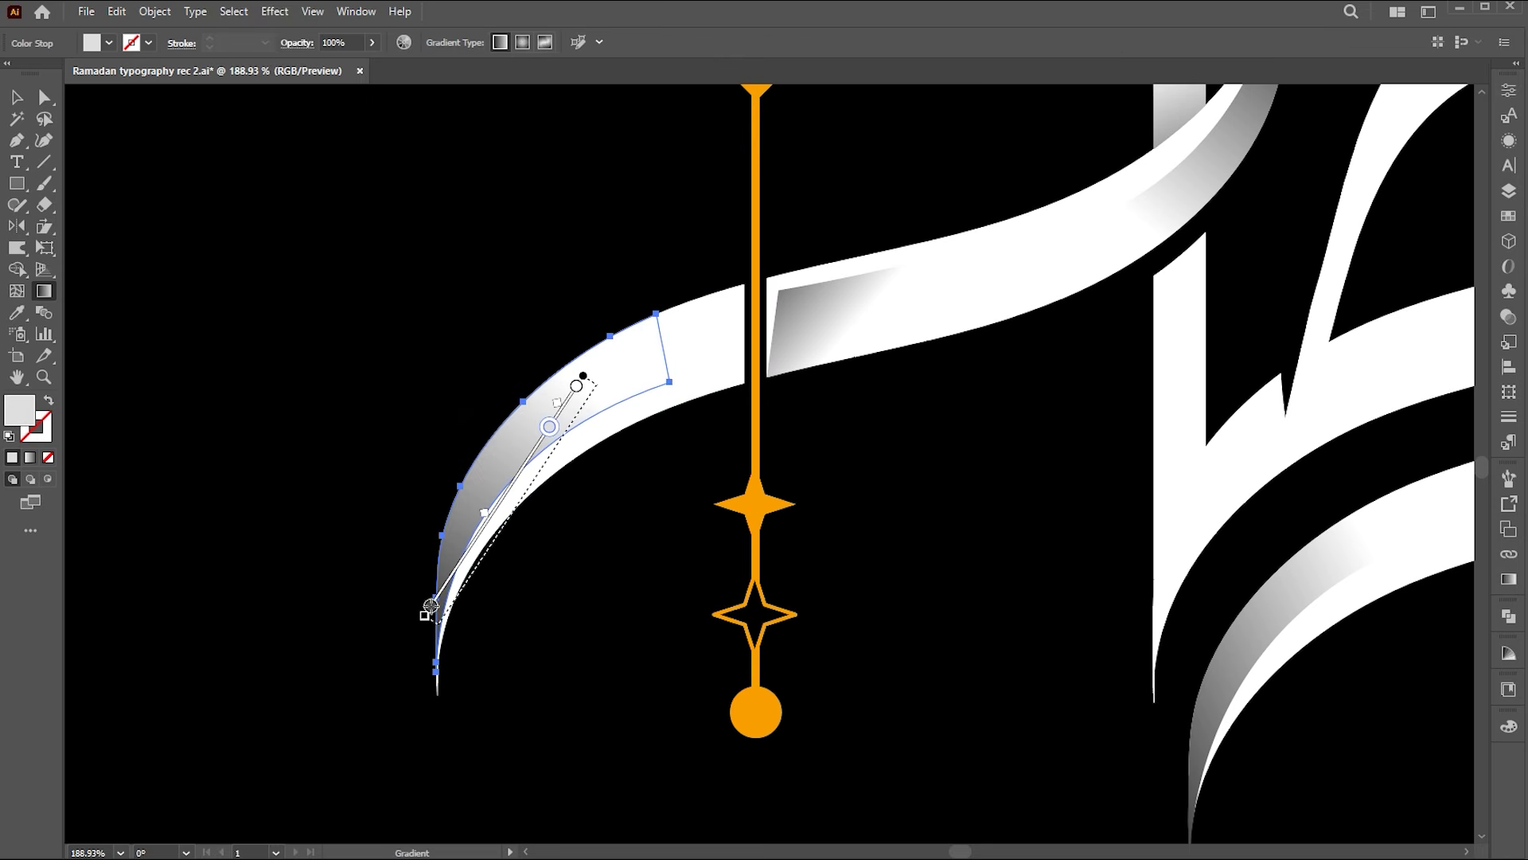
{"action": "key", "text": "v"}
{"action": "left_click", "coordinate": [603, 679]}
Step: Draw a closed gradient-filled Pen shape inside the left part of the orange crescent, following its outer and inner curves
{"action": "key", "text": "z"}
{"action": "left_click_drag", "start_coordinate": [531, 451], "coordinate": [449, 458]}
{"action": "left_click_drag", "start_coordinate": [713, 549], "coordinate": [451, 836]}
{"action": "left_click_drag", "start_coordinate": [777, 256], "coordinate": [802, 291]}
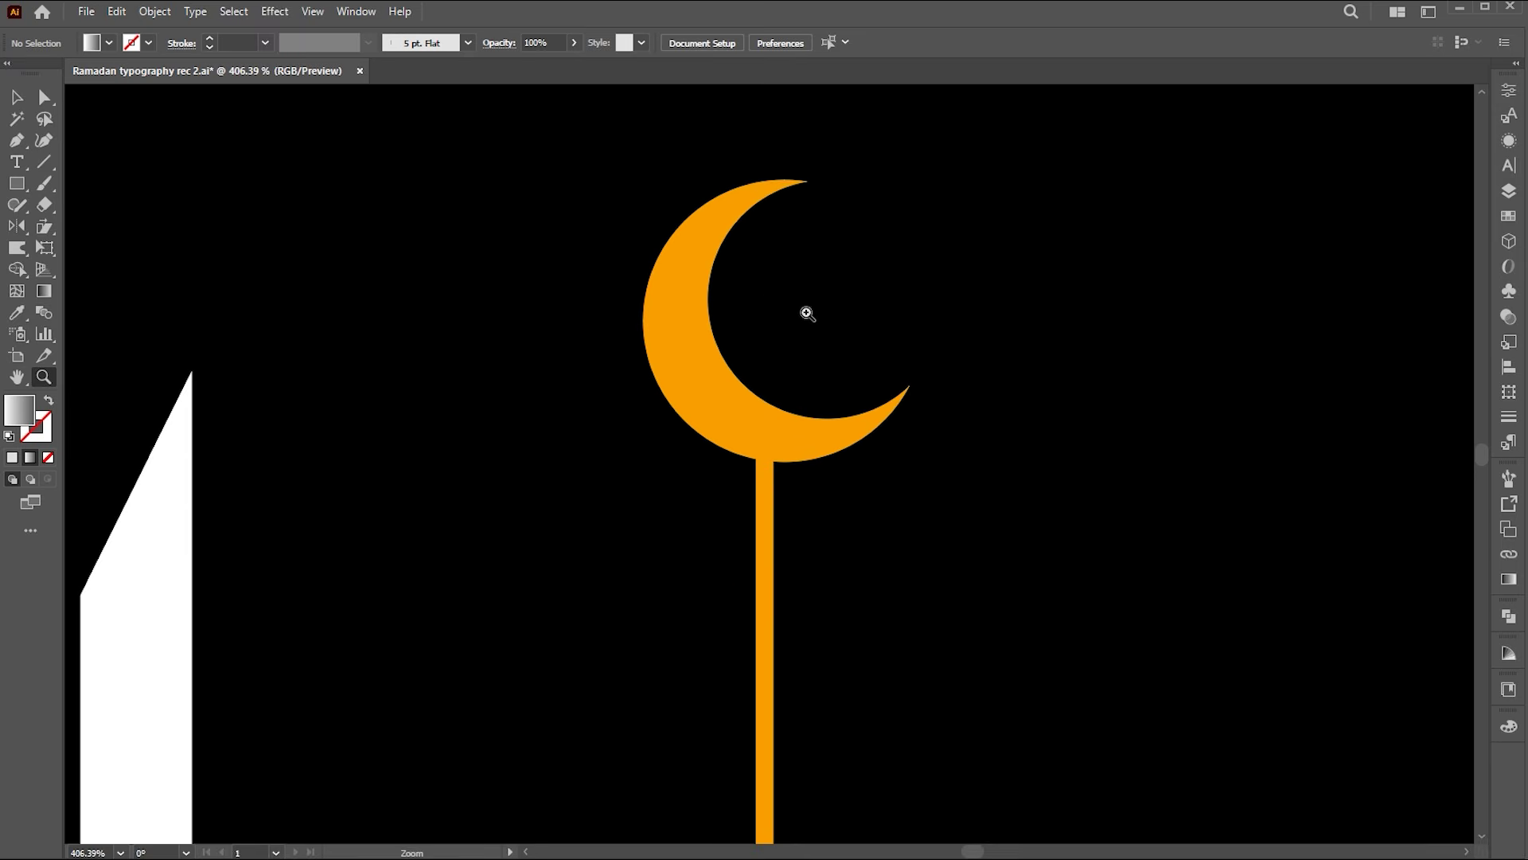
{"action": "left_click", "coordinate": [739, 192]}
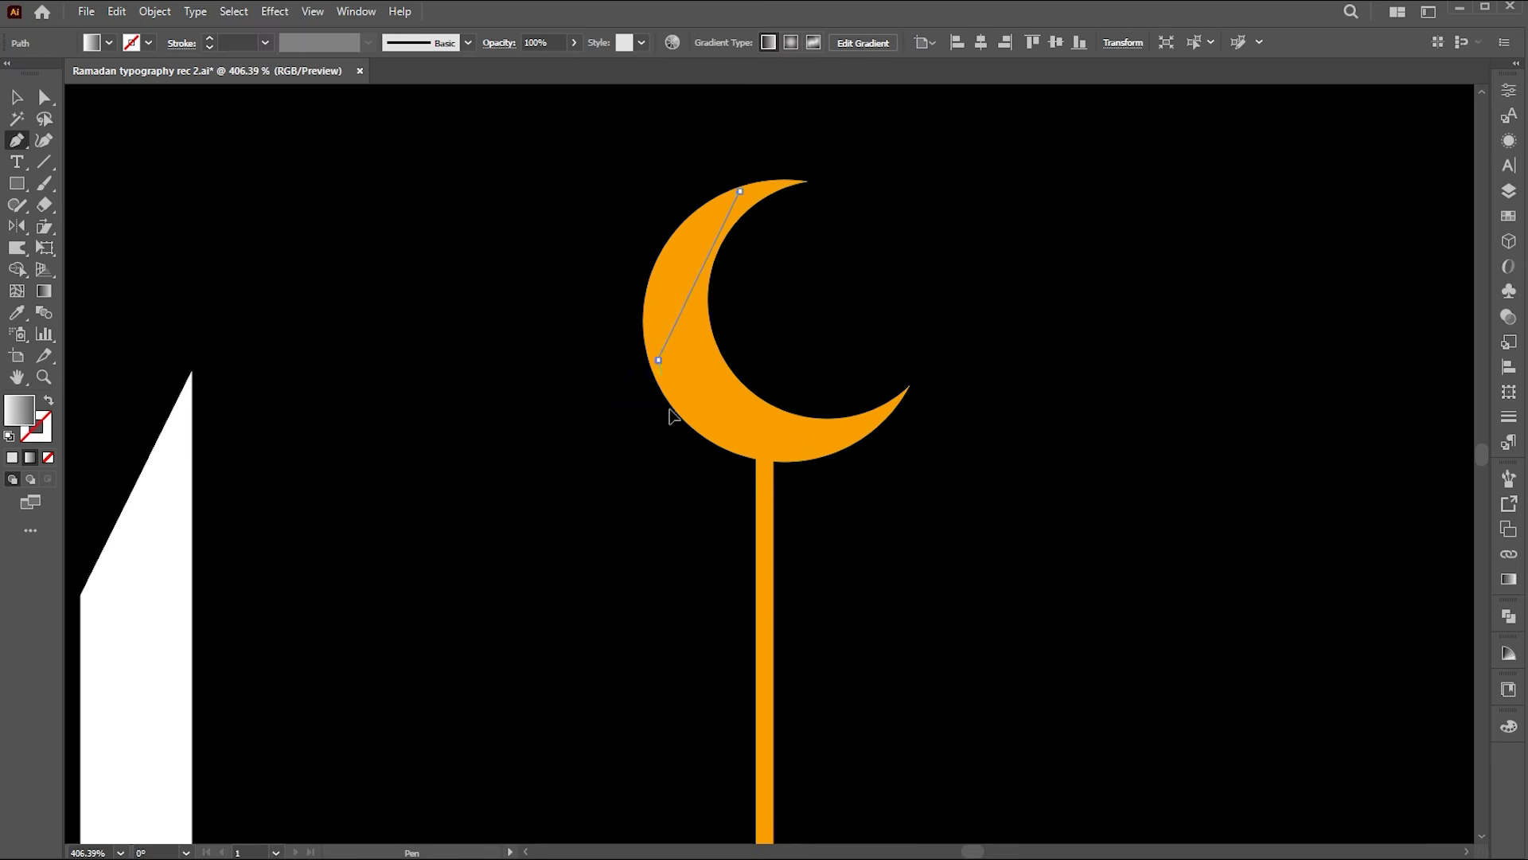
{"action": "left_click_drag", "start_coordinate": [696, 476], "coordinate": [696, 475]}
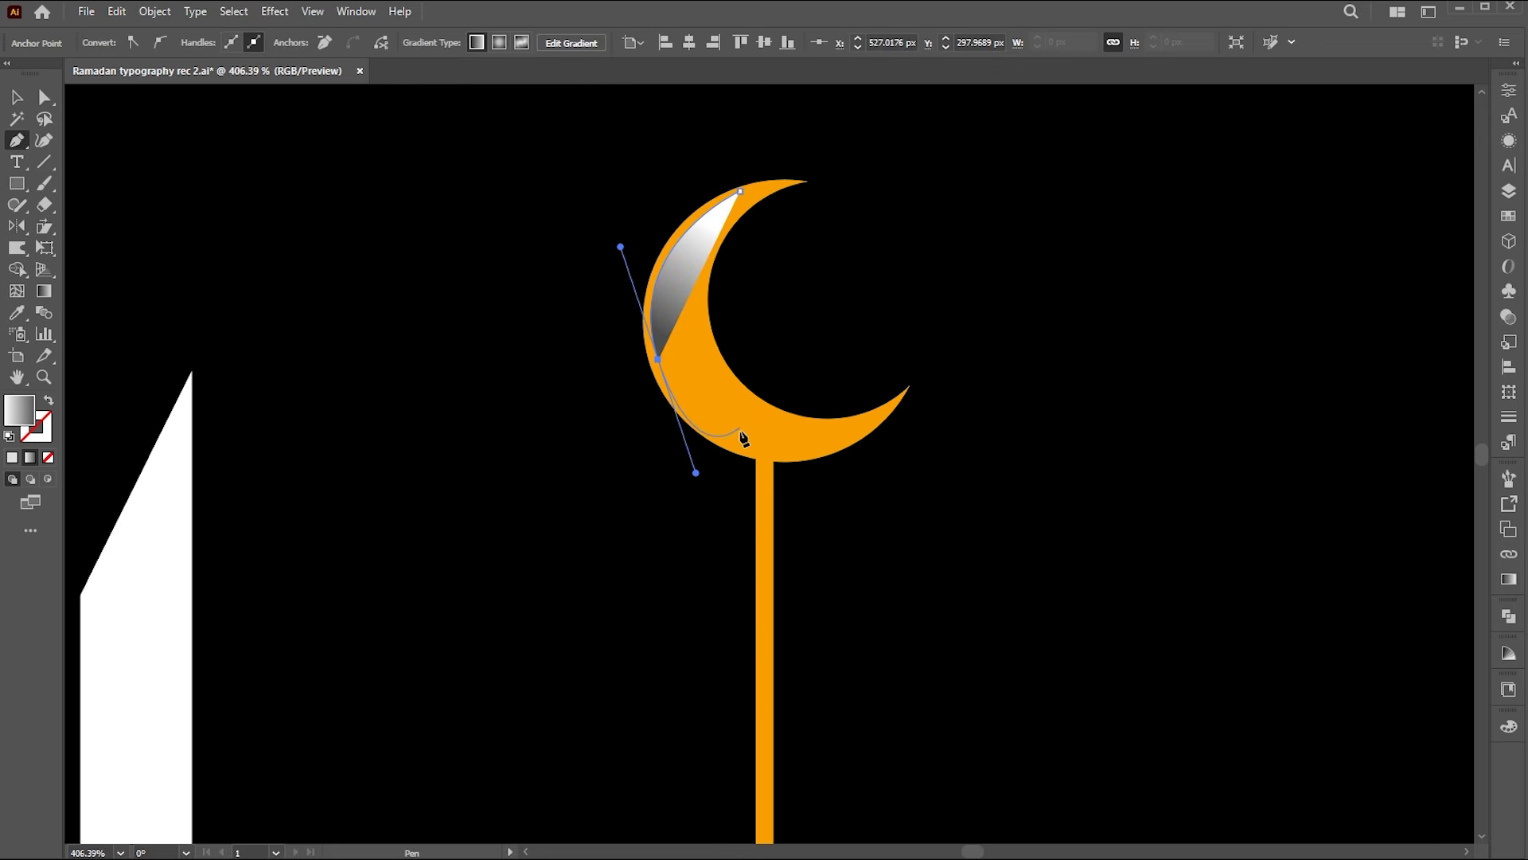
{"action": "left_click", "coordinate": [790, 449]}
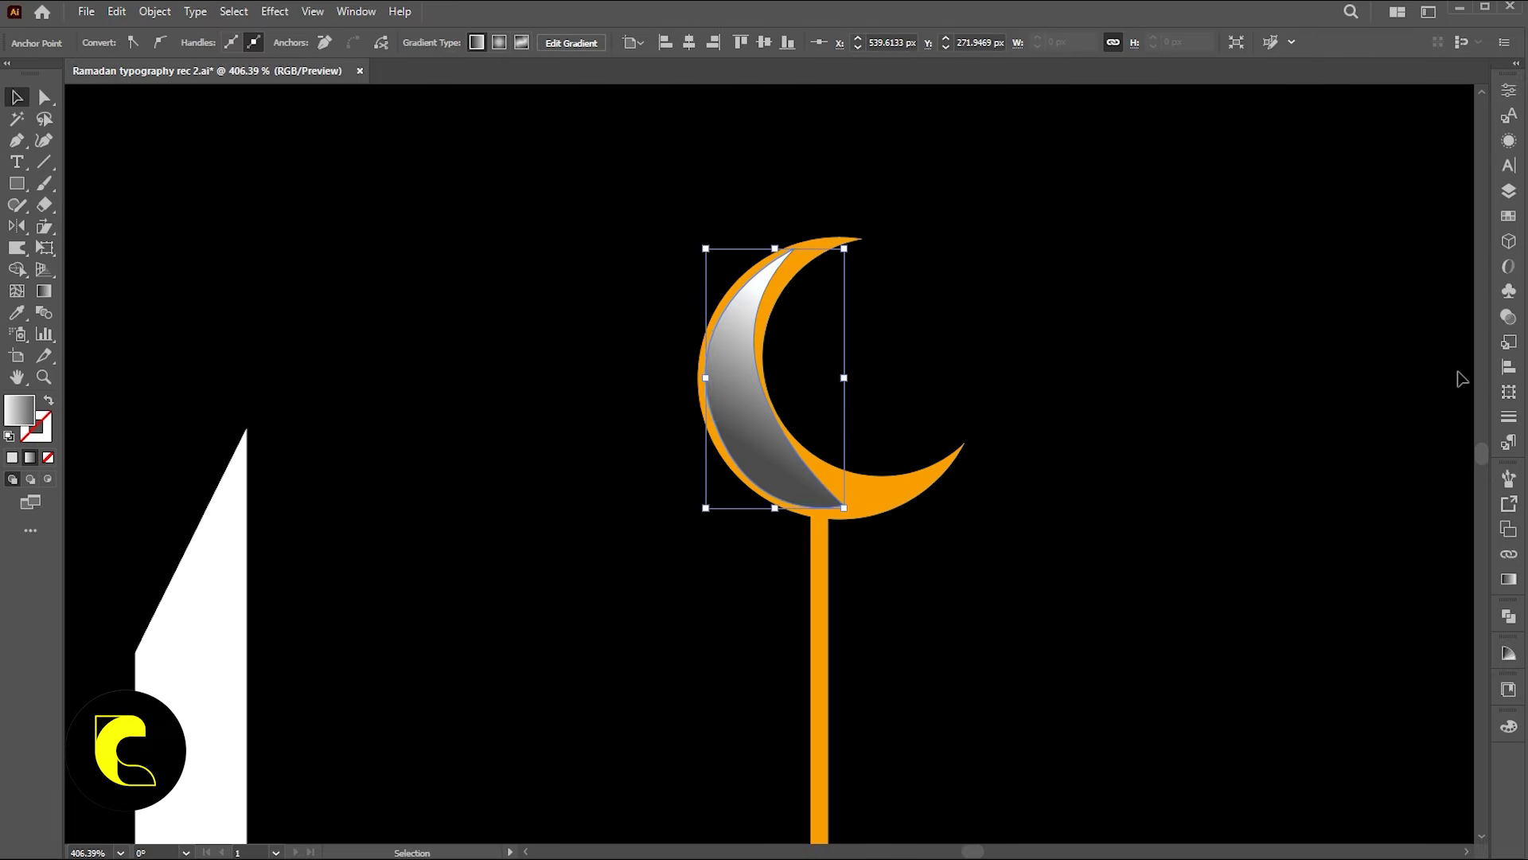
Step: Set the crescent shape's blend mode to Multiply and redirect its gradient so the shading is darkest at the crescent's outer left edge
{"action": "left_click", "coordinate": [1510, 317]}
{"action": "left_click", "coordinate": [1331, 114]}
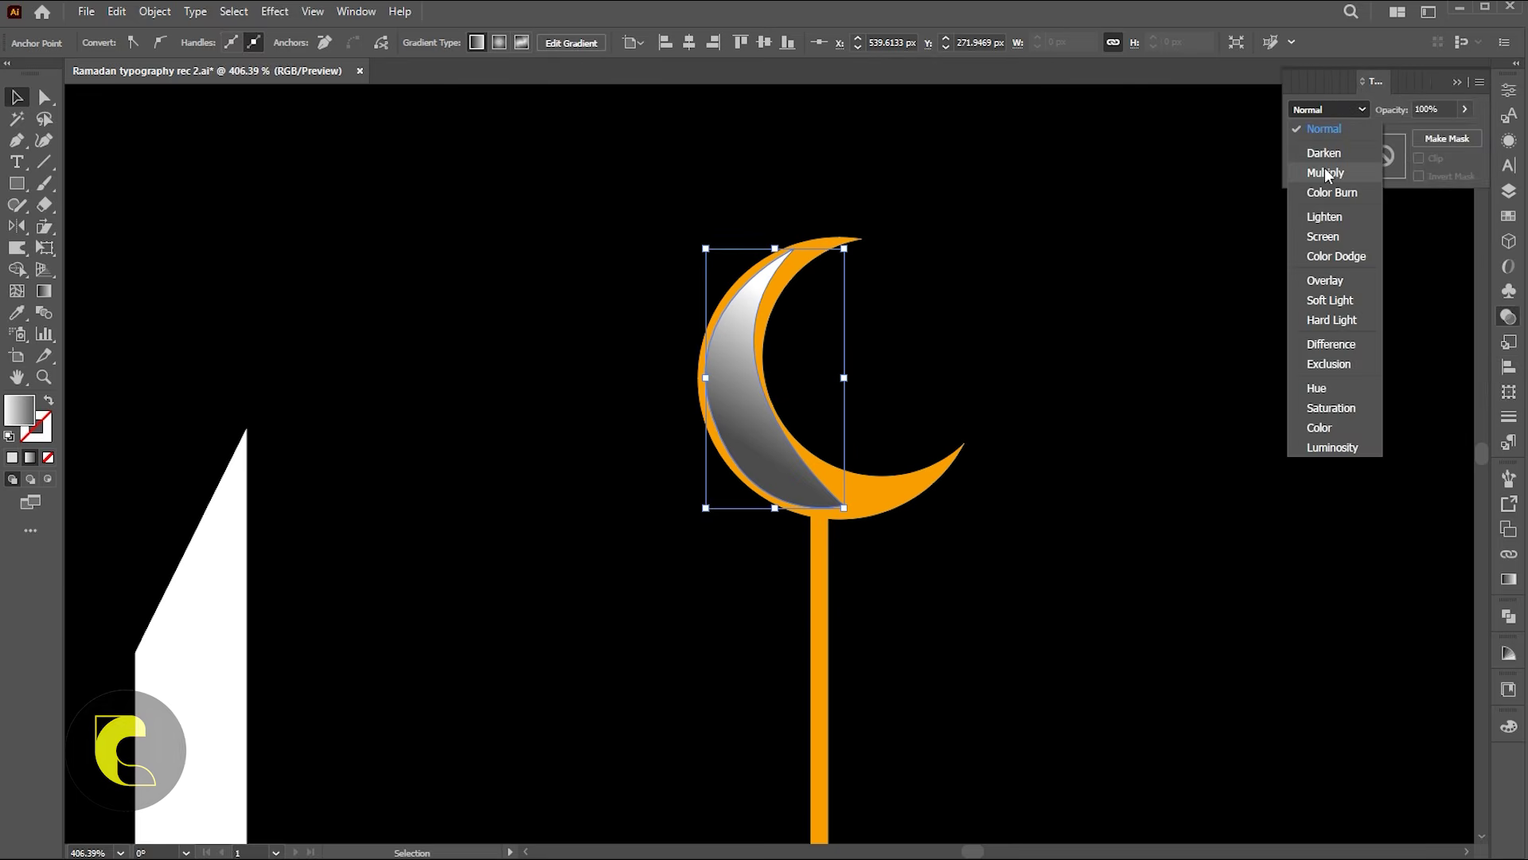
{"action": "left_click", "coordinate": [1325, 169]}
{"action": "key", "text": "g"}
{"action": "left_click_drag", "start_coordinate": [733, 405], "coordinate": [680, 424]}
{"action": "key", "text": "v"}
{"action": "left_click", "coordinate": [947, 352]}
Step: Draw a slightly smaller closed Pen diamond inside the orange diamond hanging below the crescent
{"action": "key", "text": "z"}
{"action": "left_click_drag", "start_coordinate": [913, 325], "coordinate": [700, 329]}
{"action": "left_click_drag", "start_coordinate": [866, 736], "coordinate": [739, 591]}
{"action": "left_click_drag", "start_coordinate": [739, 597], "coordinate": [828, 596]}
{"action": "key", "text": "p"}
{"action": "left_click", "coordinate": [735, 432]}
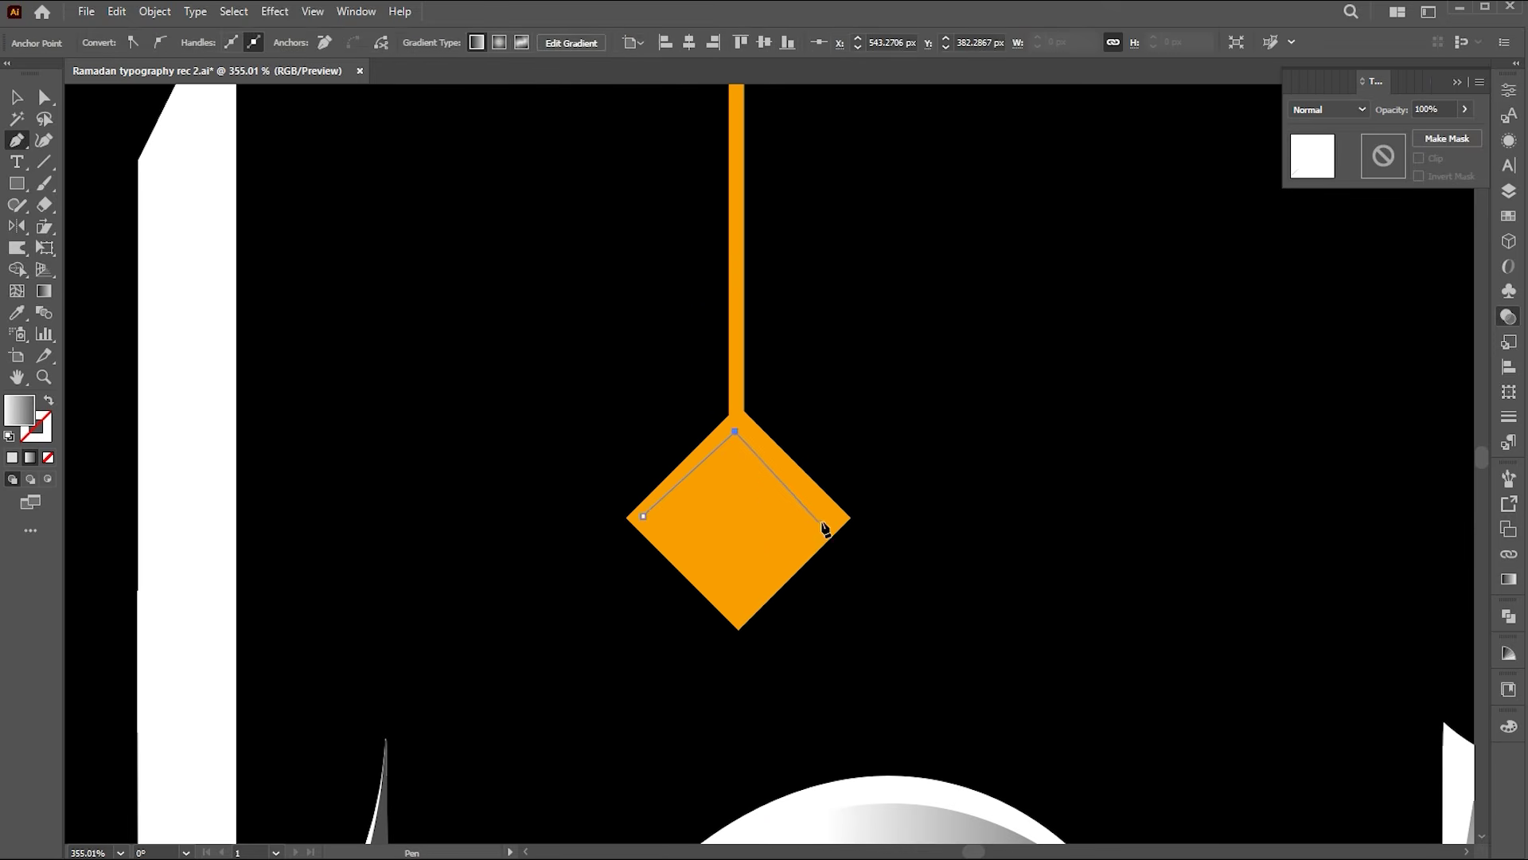
{"action": "left_click", "coordinate": [832, 518]}
{"action": "left_click", "coordinate": [738, 616]}
{"action": "left_click", "coordinate": [643, 516]}
Step: Copy the crescent's Multiply gradient shading onto the inner diamond below it with the Eyedropper
{"action": "left_click_drag", "start_coordinate": [892, 379], "coordinate": [910, 524]}
{"action": "key", "text": "z"}
{"action": "left_click_drag", "start_coordinate": [910, 524], "coordinate": [778, 467]}
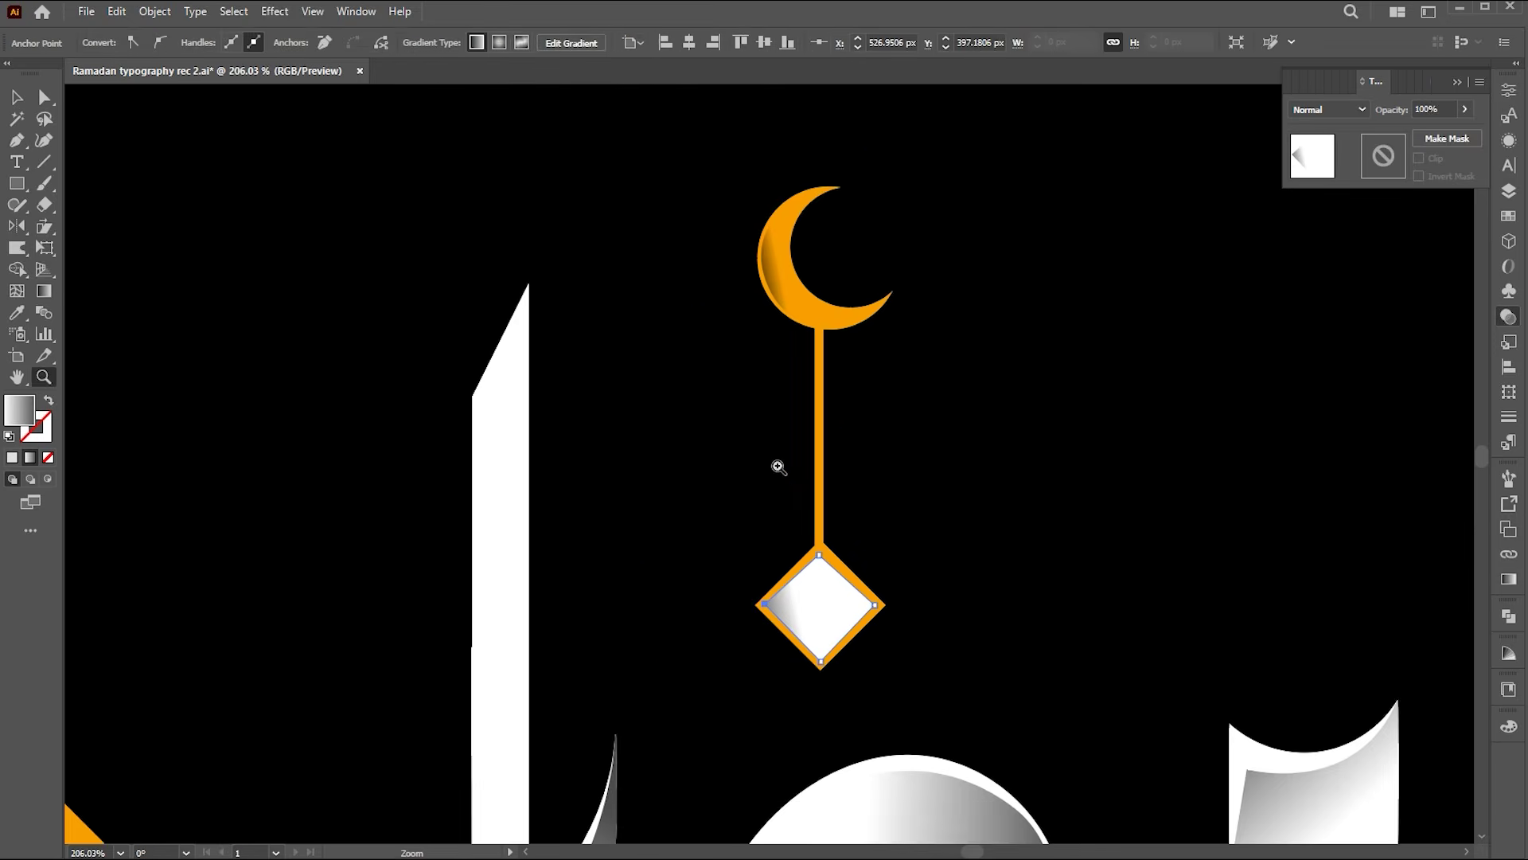
{"action": "left_click", "coordinate": [774, 266]}
{"action": "key", "text": "v"}
{"action": "left_click", "coordinate": [900, 455]}
Step: Draw a slightly smaller closed Pen diamond inside the orange diamond at the top of the left ornament
{"action": "key", "text": "z"}
{"action": "left_click_drag", "start_coordinate": [900, 457], "coordinate": [717, 469]}
{"action": "left_click_drag", "start_coordinate": [651, 740], "coordinate": [733, 580]}
{"action": "left_click_drag", "start_coordinate": [588, 508], "coordinate": [676, 493]}
{"action": "key", "text": "p"}
{"action": "left_click", "coordinate": [561, 300]}
{"action": "left_click", "coordinate": [469, 398]}
{"action": "left_click", "coordinate": [559, 483]}
{"action": "left_click", "coordinate": [653, 394]}
{"action": "left_click", "coordinate": [561, 300]}
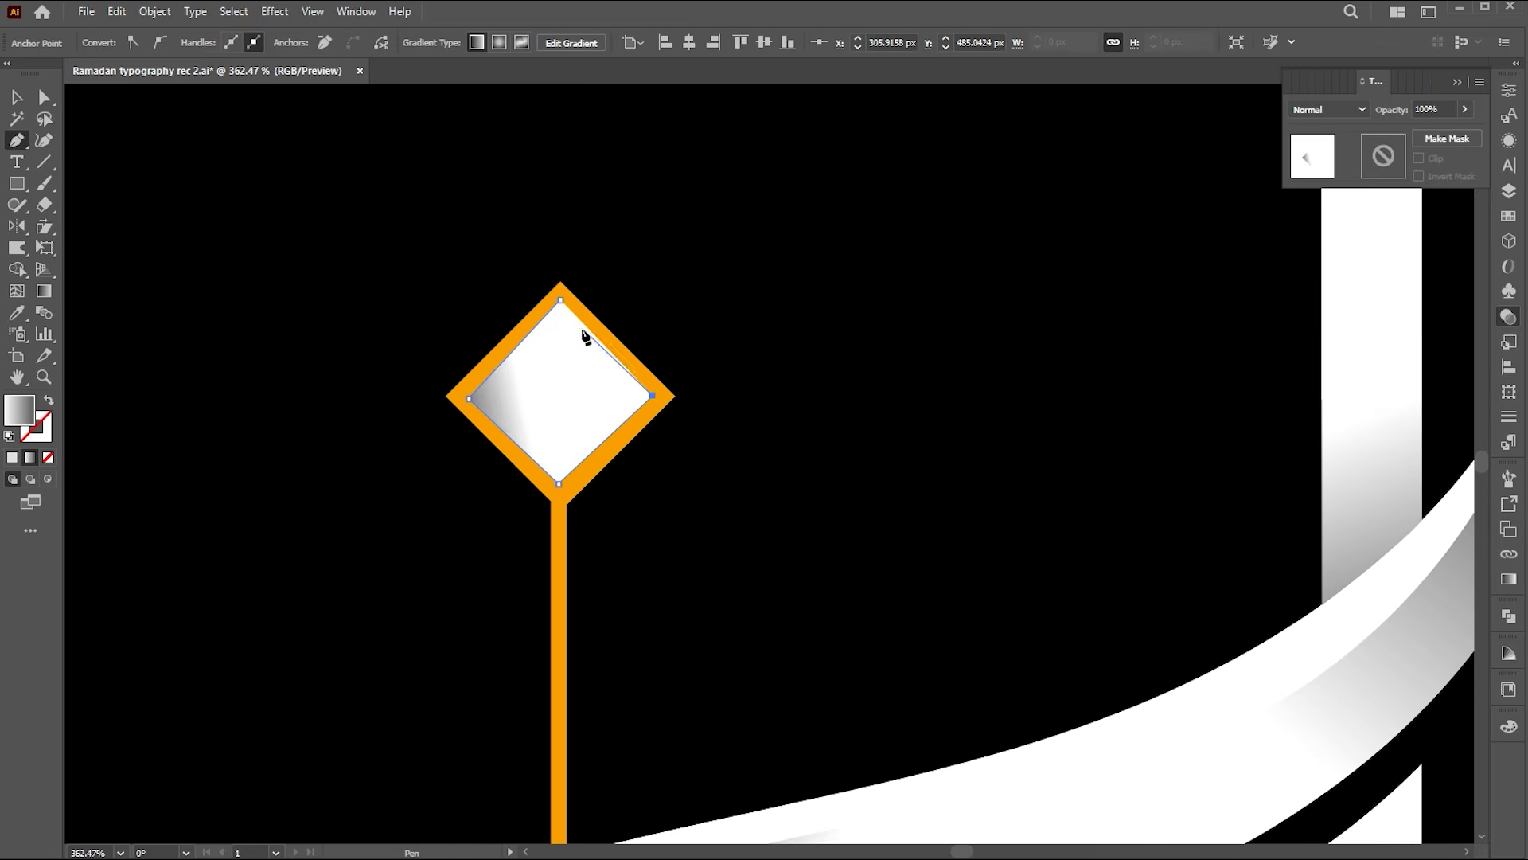
Step: Copy the shading of the diamond below the crescent onto the left ornament's inner diamond with the Eyedropper
{"action": "left_click_drag", "start_coordinate": [725, 412], "coordinate": [591, 424]}
{"action": "key", "text": "i"}
{"action": "left_click", "coordinate": [976, 320]}
Step: Draw an ellipse inside the orange circle at the left ornament's lower end and give it the left diamond's shading with the Eyedropper
{"action": "key", "text": "z"}
{"action": "left_click_drag", "start_coordinate": [611, 712], "coordinate": [701, 471]}
{"action": "key", "text": "l"}
{"action": "left_click_drag", "start_coordinate": [611, 491], "coordinate": [665, 551]}
{"action": "key", "text": "z"}
{"action": "left_click_drag", "start_coordinate": [705, 267], "coordinate": [635, 792]}
{"action": "key", "text": "i"}
{"action": "left_click", "coordinate": [600, 315]}
Step: Draw a closed gradient-filled Pen shape inside the left half of the solid four-pointed star, following its points
{"action": "key", "text": "z"}
{"action": "key", "text": "v"}
{"action": "left_click_drag", "start_coordinate": [577, 339], "coordinate": [628, 709]}
{"action": "key", "text": "z"}
{"action": "left_click_drag", "start_coordinate": [605, 523], "coordinate": [657, 520]}
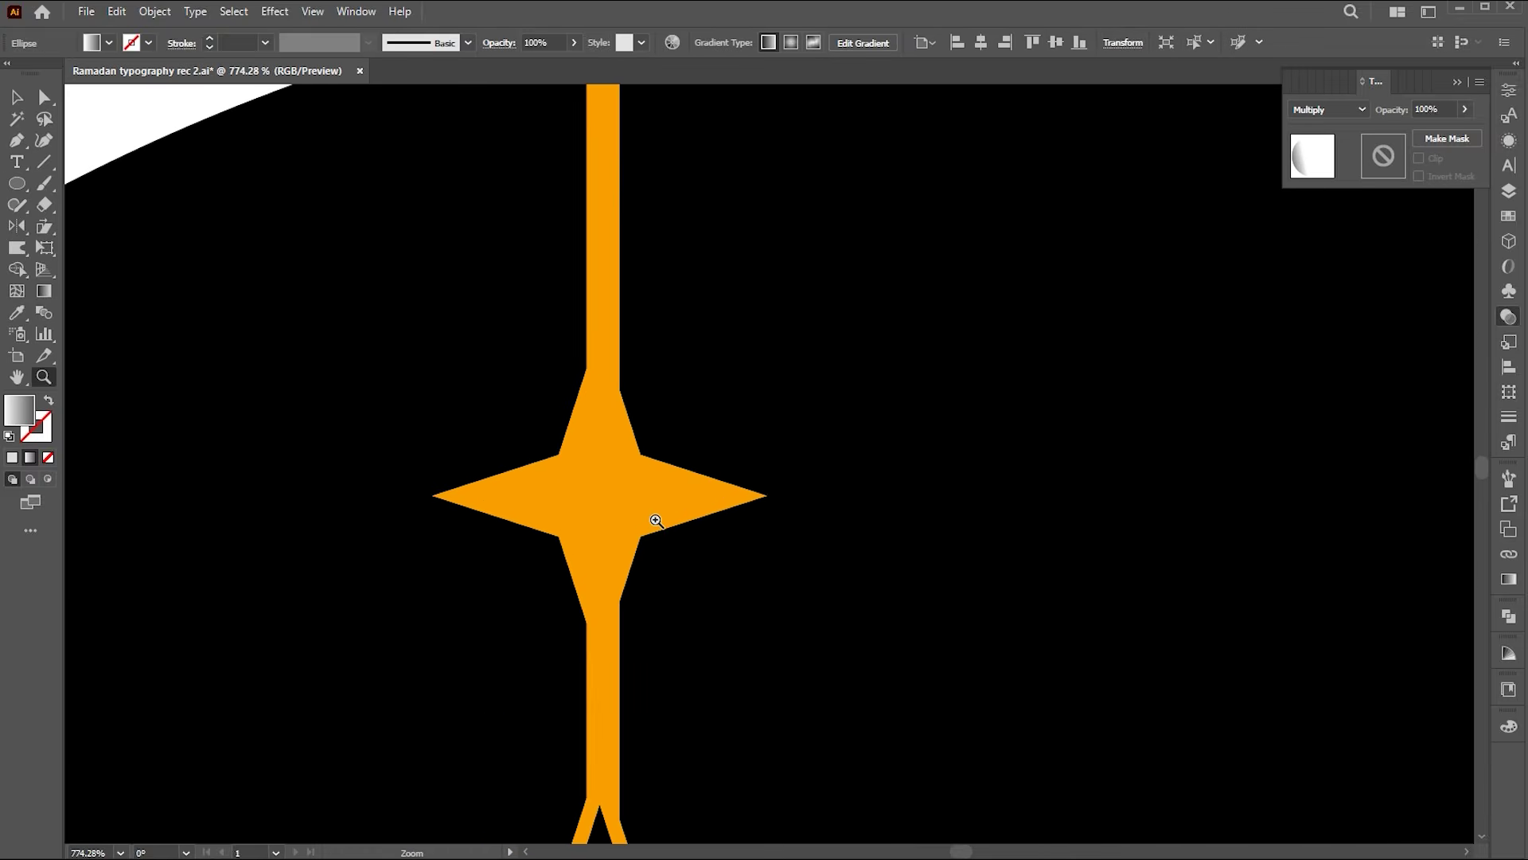
{"action": "left_click", "coordinate": [594, 406]}
{"action": "left_click", "coordinate": [577, 470]}
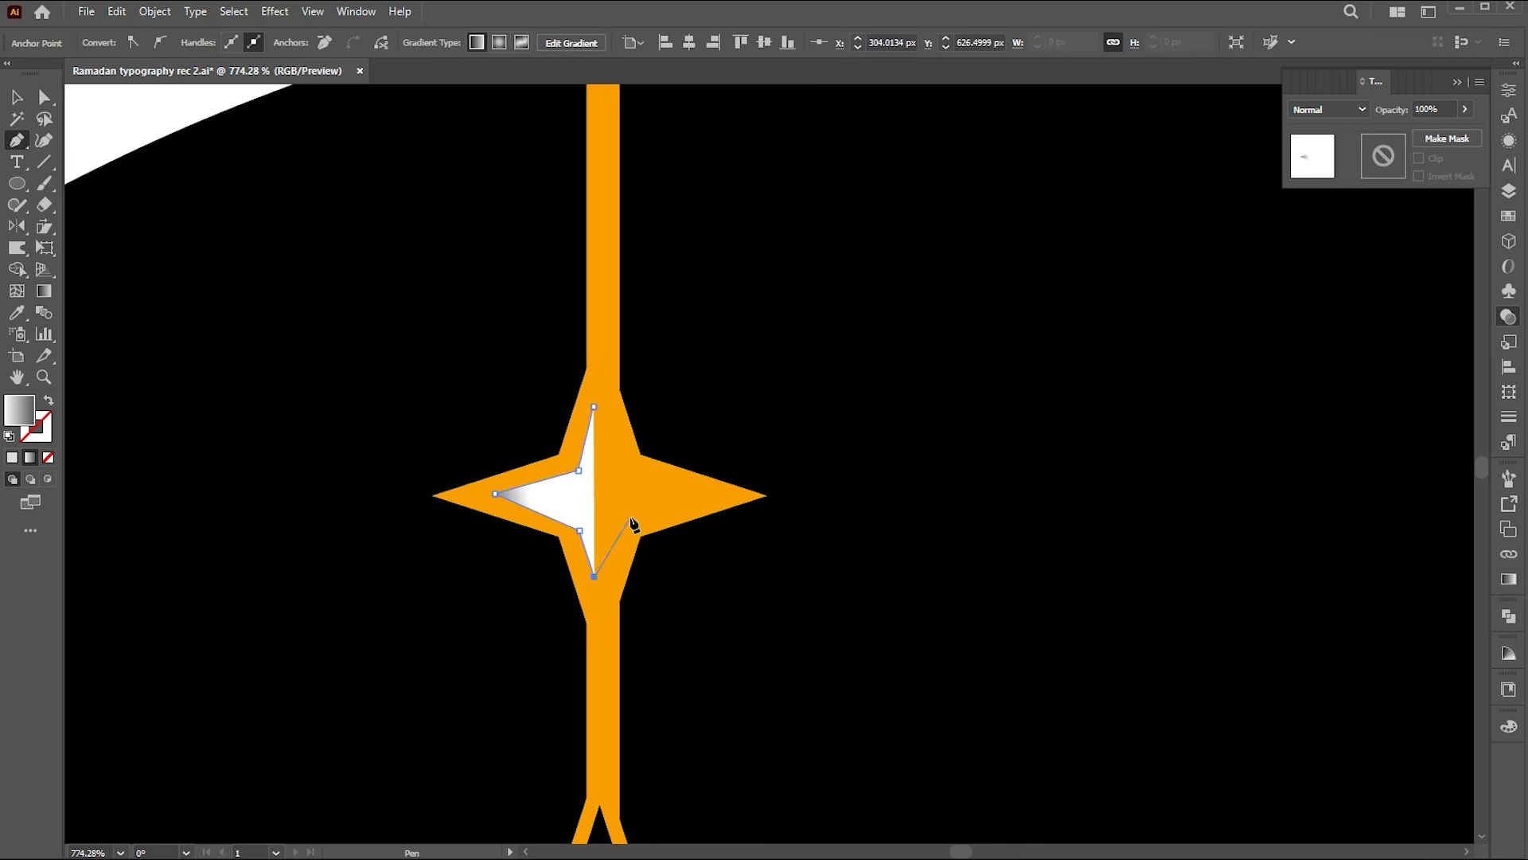
{"action": "left_click", "coordinate": [594, 407]}
Step: Set the star shape's blend mode to Multiply and redirect its gradient so it fades from the left point toward the centre
{"action": "left_click", "coordinate": [1322, 110]}
{"action": "left_click", "coordinate": [1325, 171]}
{"action": "key", "text": "v"}
{"action": "left_click", "coordinate": [946, 409]}
{"action": "key", "text": "z"}
{"action": "left_click_drag", "start_coordinate": [646, 512], "coordinate": [446, 512]}
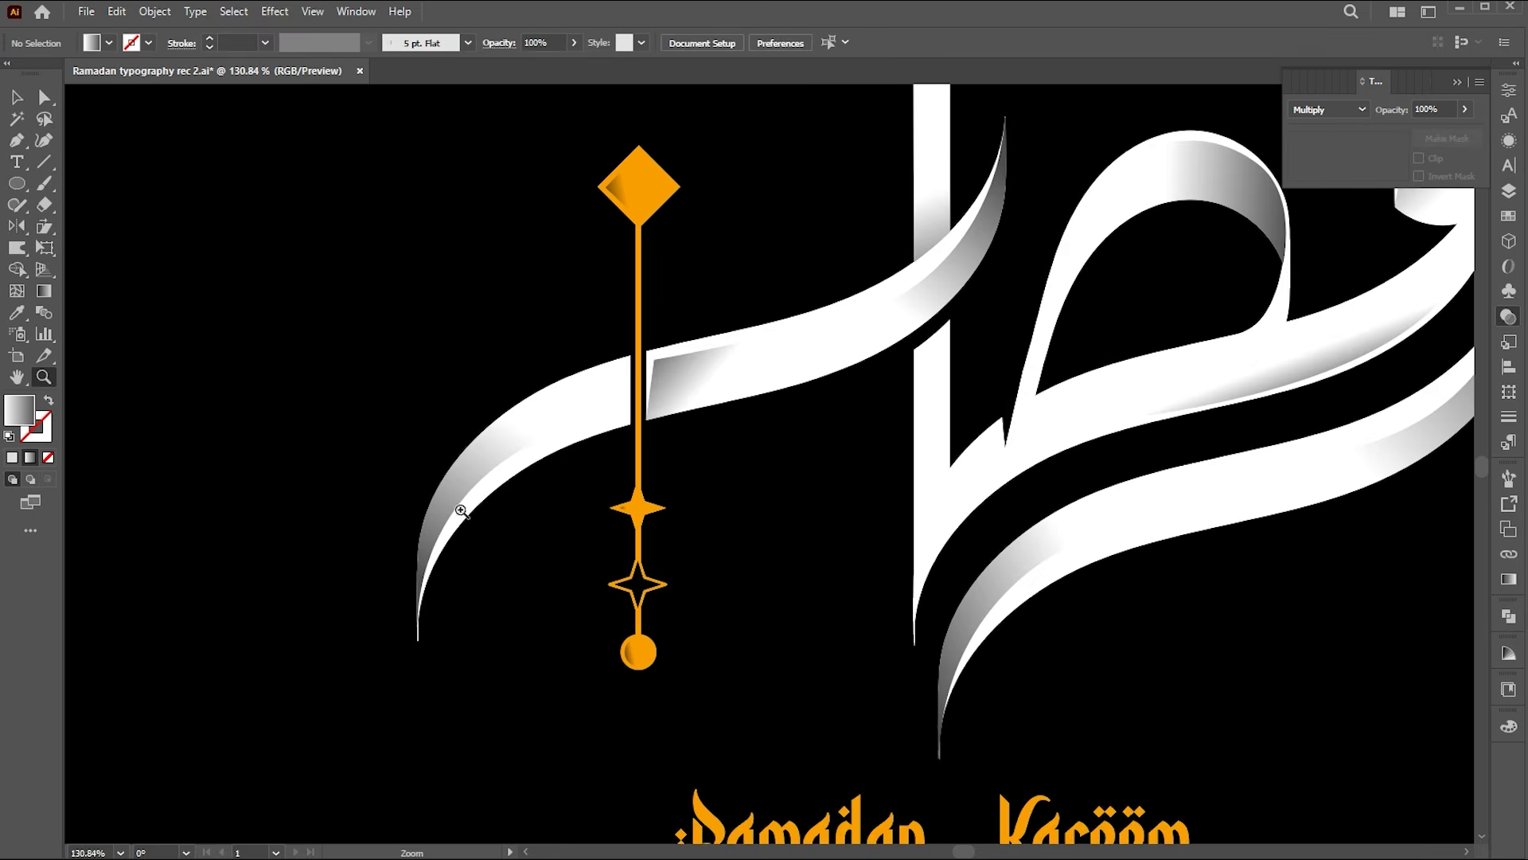
{"action": "left_click_drag", "start_coordinate": [602, 477], "coordinate": [881, 622]}
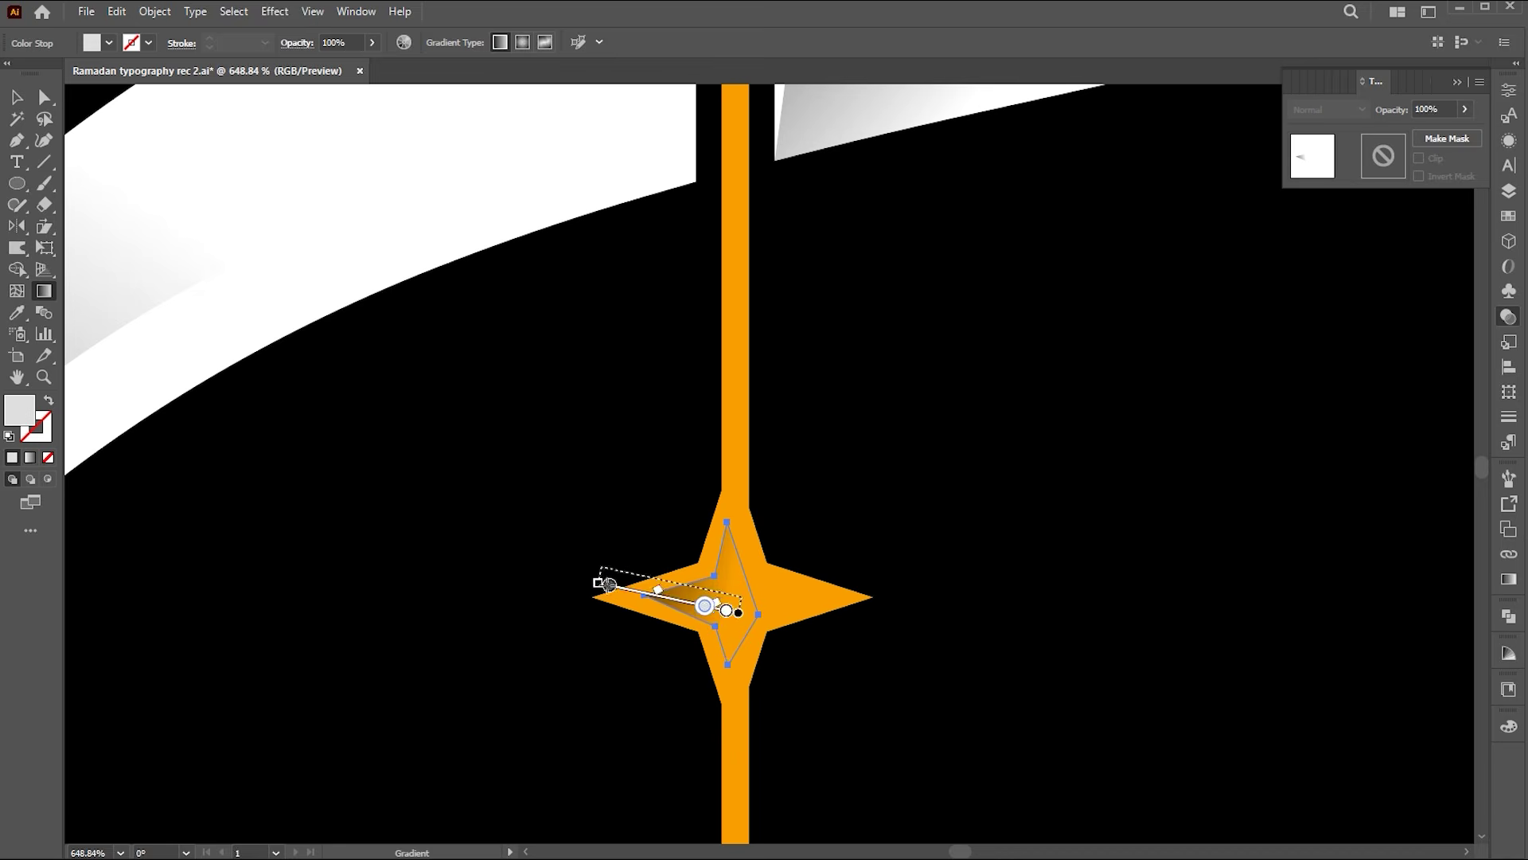
{"action": "key", "text": "v"}
{"action": "left_click", "coordinate": [995, 535]}
{"action": "key", "text": "z"}
{"action": "left_click_drag", "start_coordinate": [955, 536], "coordinate": [627, 602]}
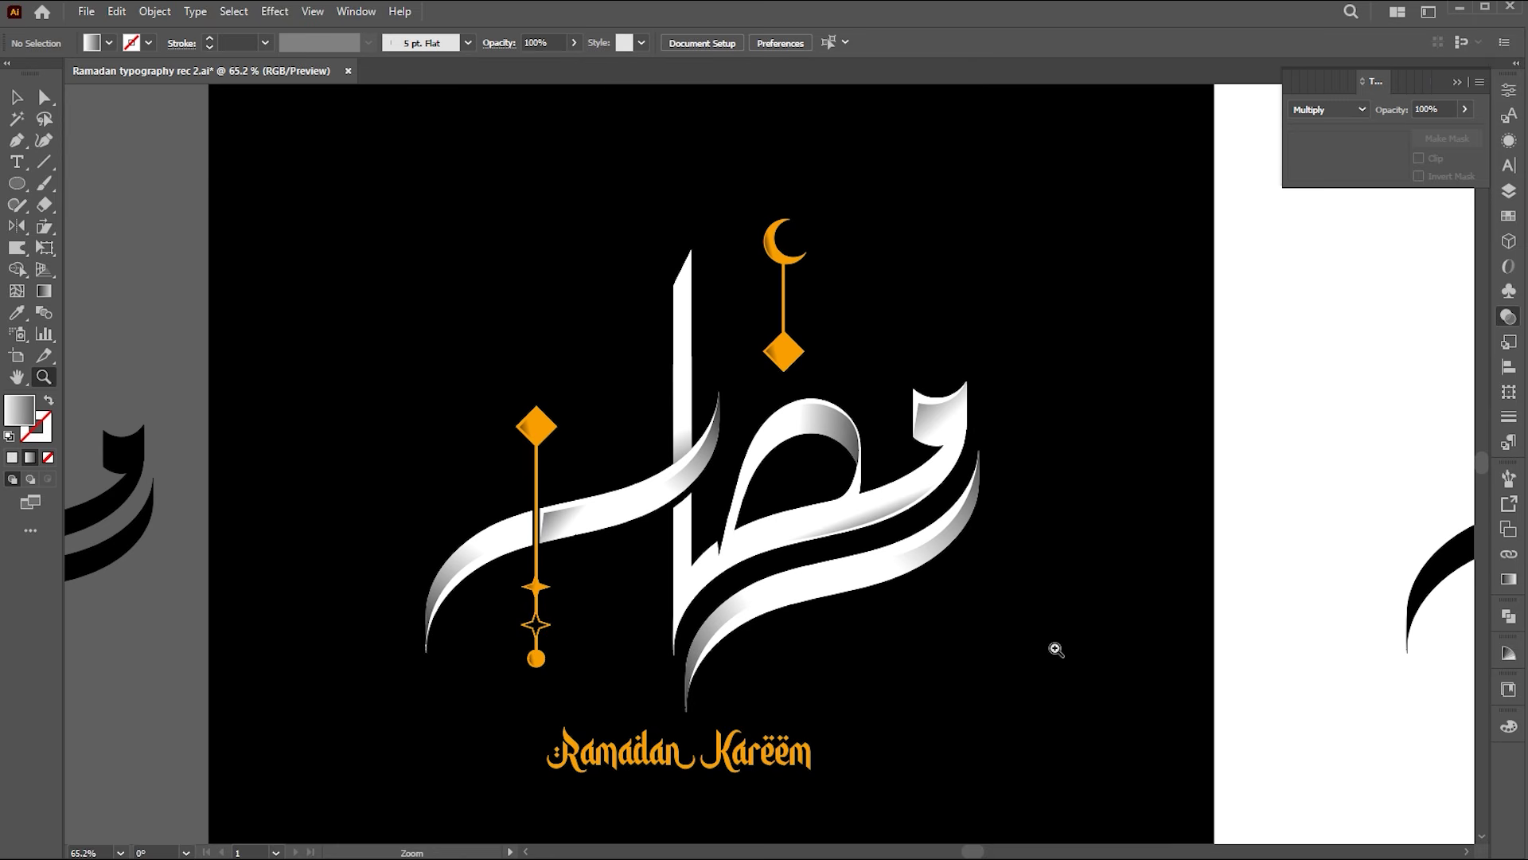
{"action": "key", "text": "ctrl+alt+0"}
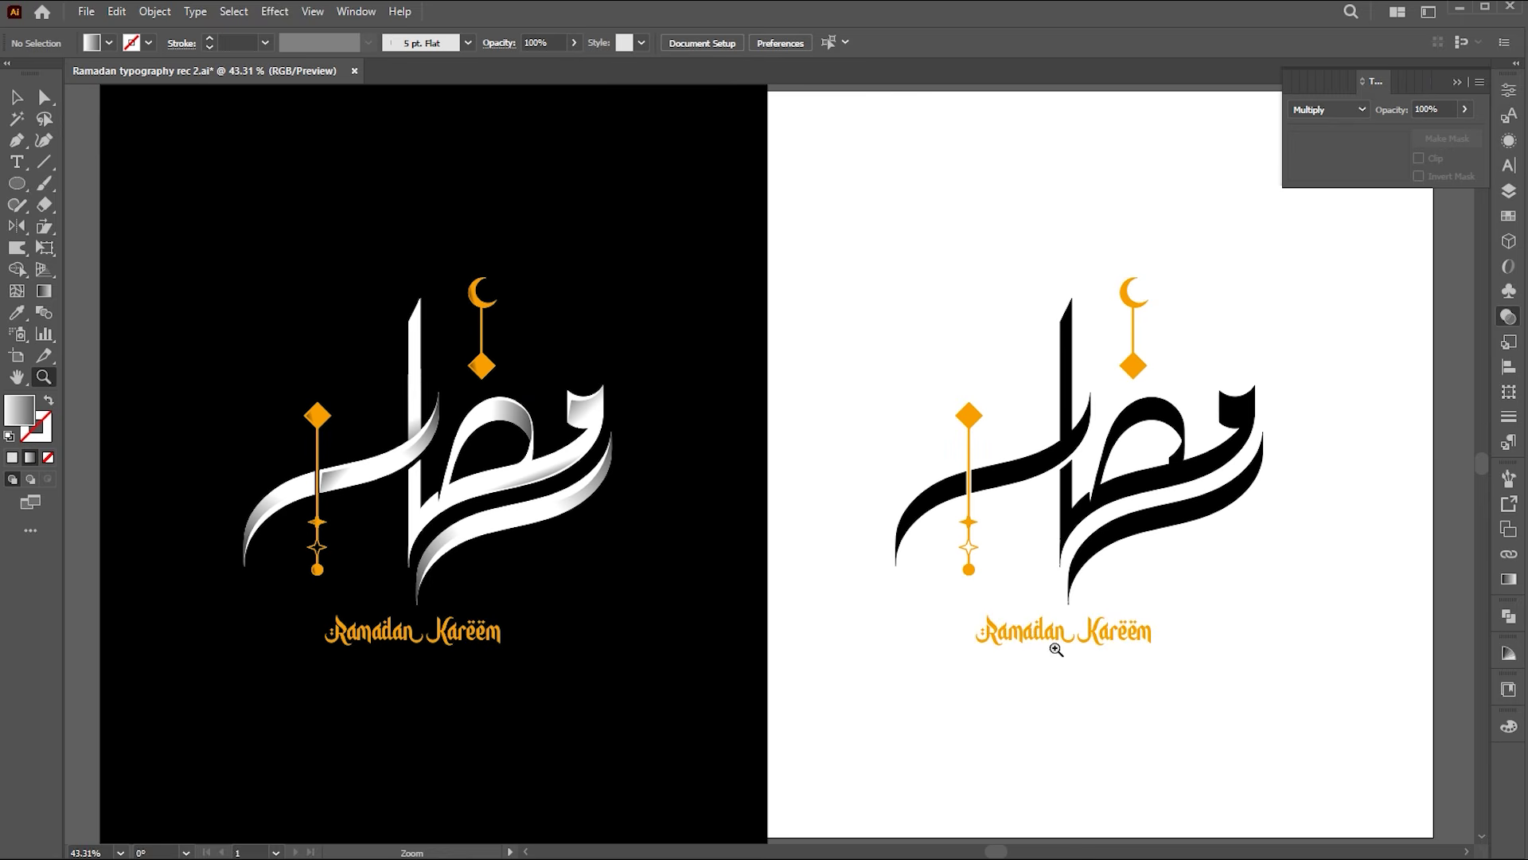